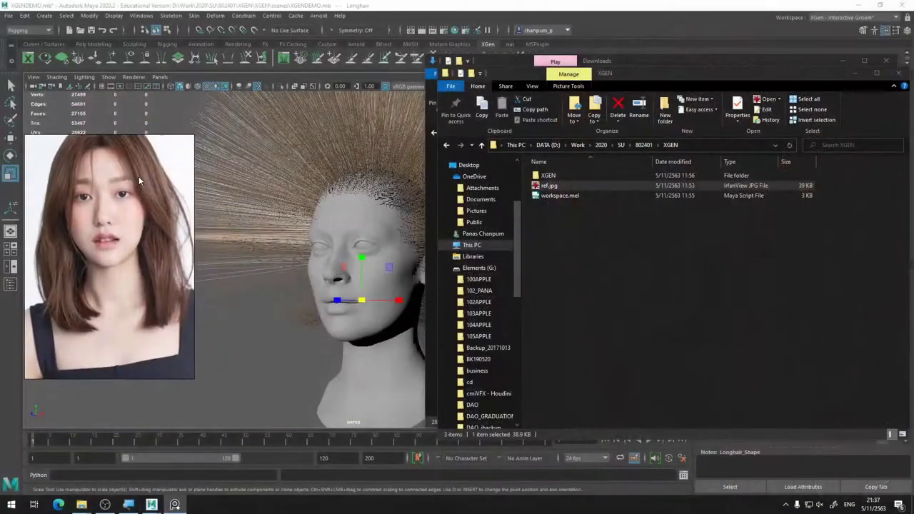
Bring the Maya scene with the Longhair groom in front of the File Explorer windows.
left_click(835, 5)
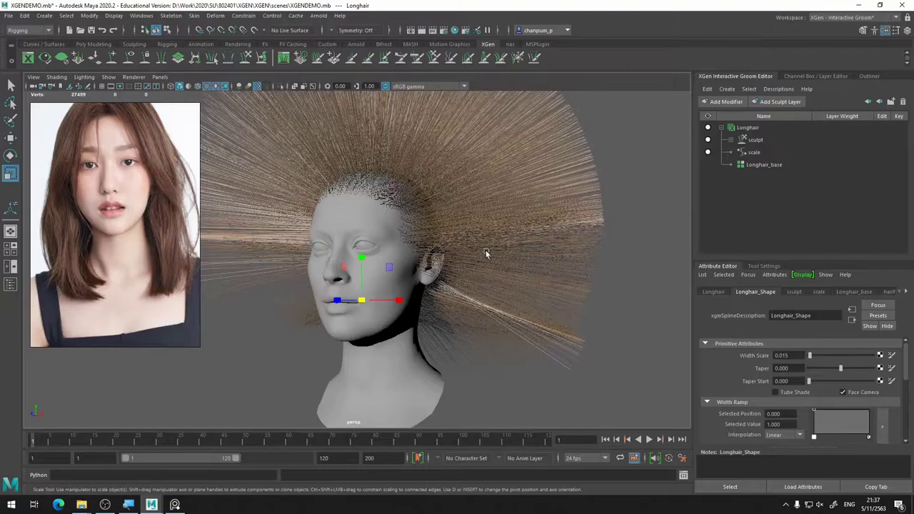
Orbit around the head to view the spiky Longhair fan from the side, rear and front.
left_click_drag(485, 251, 300, 251, "alt")
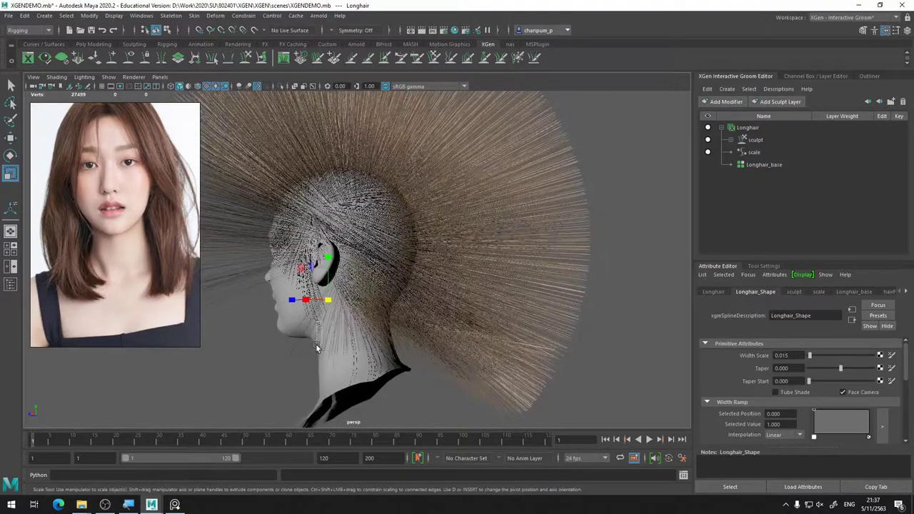
left_click(315, 344)
mouse_move(320, 357)
left_mouse_down("alt")
mouse_move(330, 323)
mouse_move(347, 321)
left_mouse_up("alt")
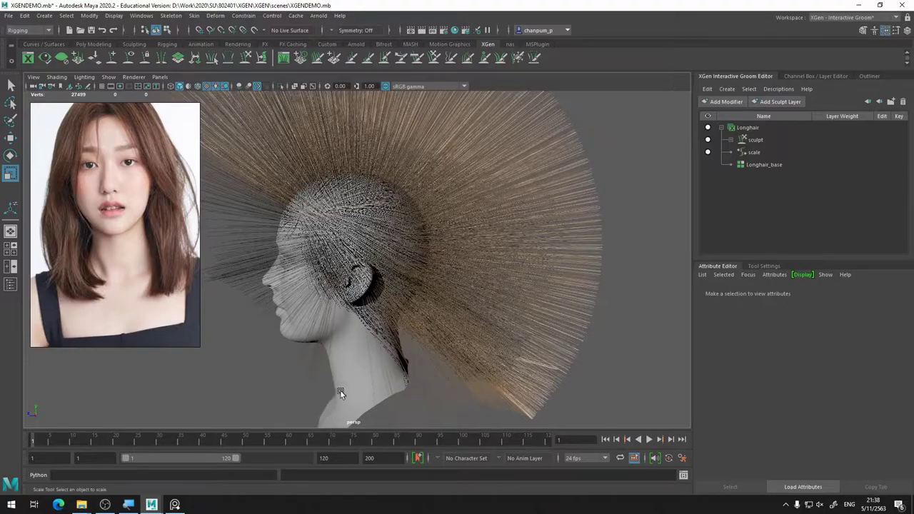
left_click_drag(380, 326, 349, 299, "alt")
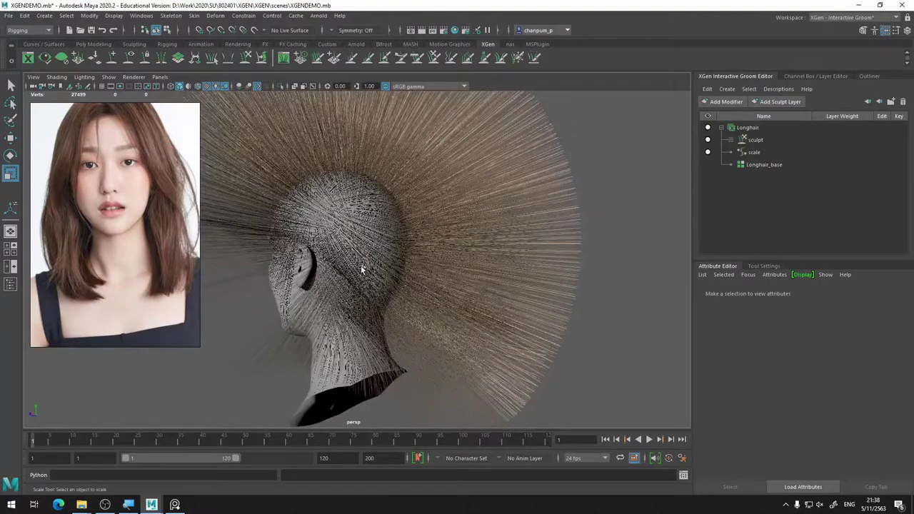
left_click_drag(366, 250, 541, 261, "alt")
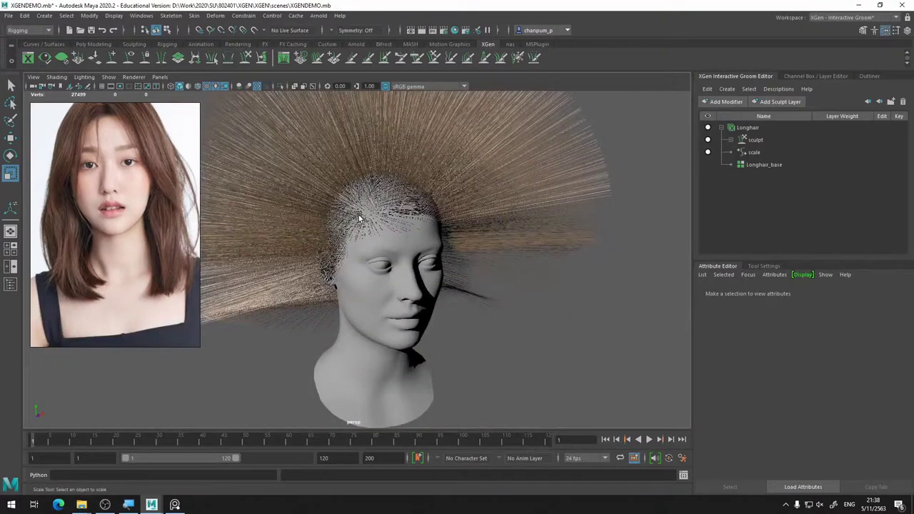
mouse_move(419, 245)
left_mouse_down("alt")
mouse_move(362, 236)
mouse_move(344, 269)
left_mouse_up("alt")
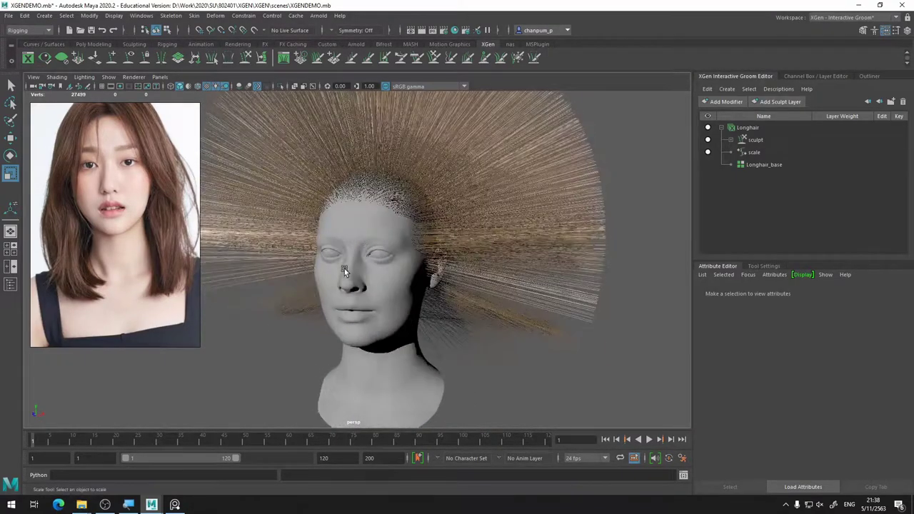
mouse_move(362, 188)
left_mouse_down("alt")
mouse_move(386, 215)
mouse_move(340, 198)
mouse_move(346, 242)
left_mouse_up("alt")
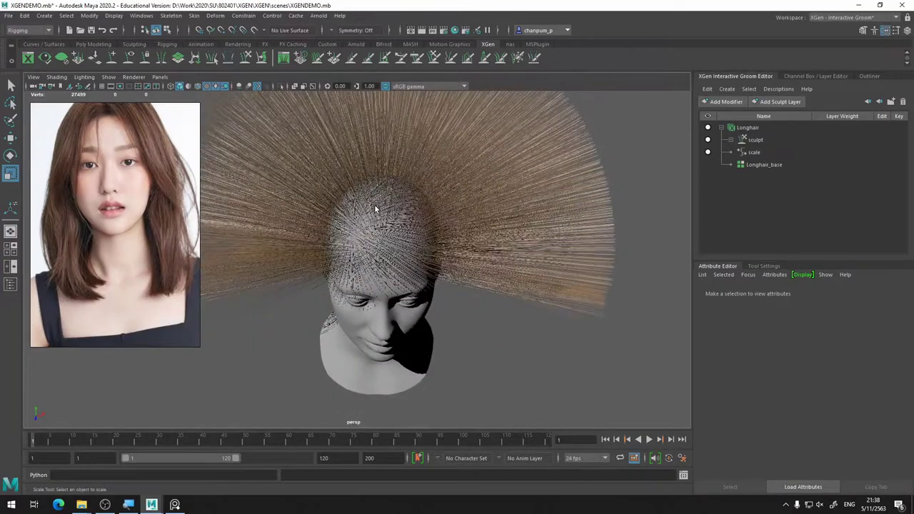
Switch the reference panel to another hairstyle photo, then select and deselect the scalp mesh.
left_click(160, 169)
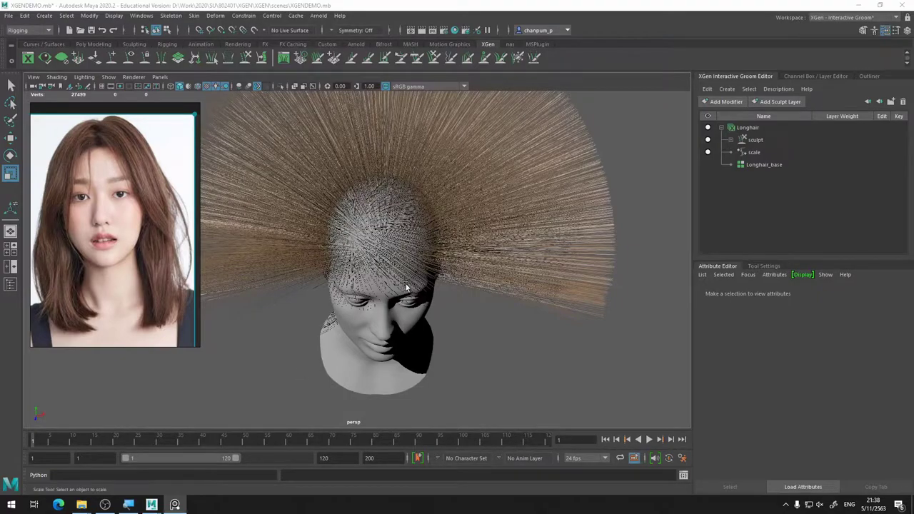
middle_click_drag(403, 284, 410, 232, "alt")
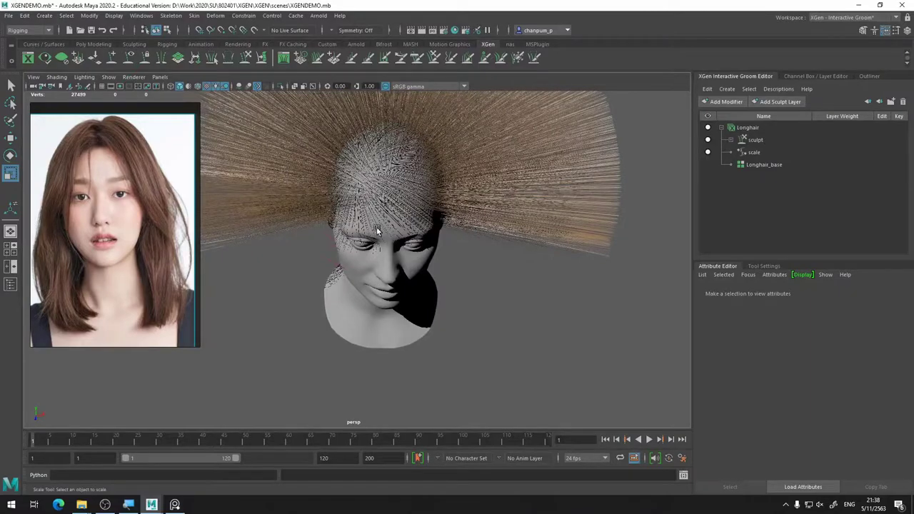
mouse_move(358, 228)
left_mouse_down("alt")
mouse_move(373, 173)
mouse_move(351, 204)
mouse_move(409, 191)
left_mouse_up("alt")
left_click(418, 171)
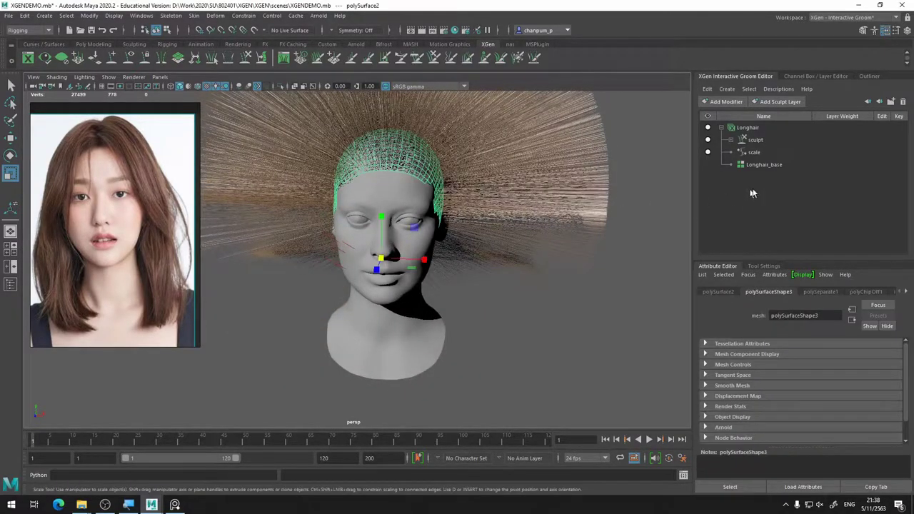
left_click(555, 256)
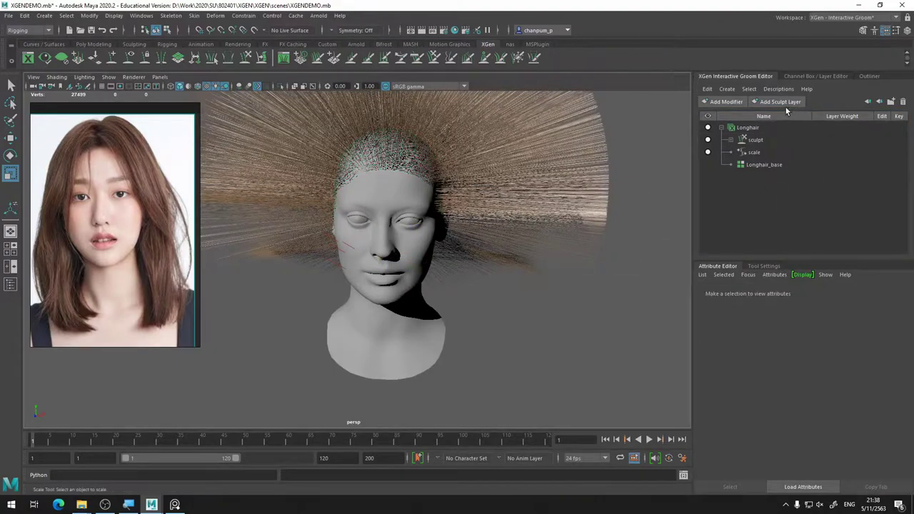
Check Longhair_base, review the hair from several angles, then select the Longhair description's shape attributes.
left_click(755, 165)
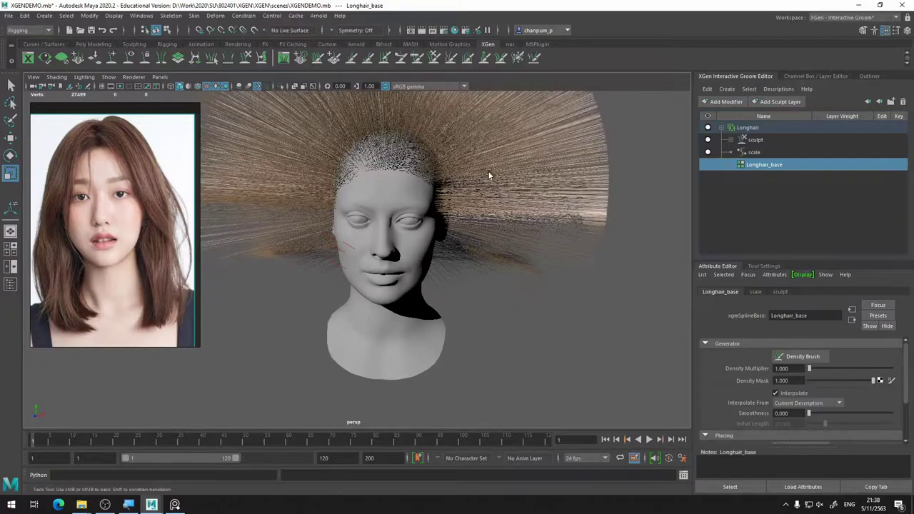
mouse_move(490, 173)
left_mouse_down("alt")
mouse_move(542, 194)
mouse_move(511, 222)
left_mouse_up("alt")
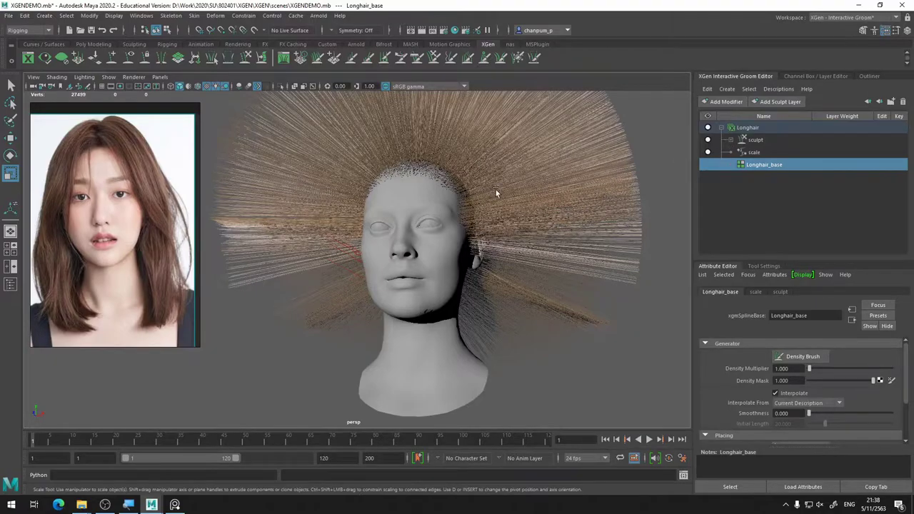
left_click_drag(495, 189, 426, 197, "alt")
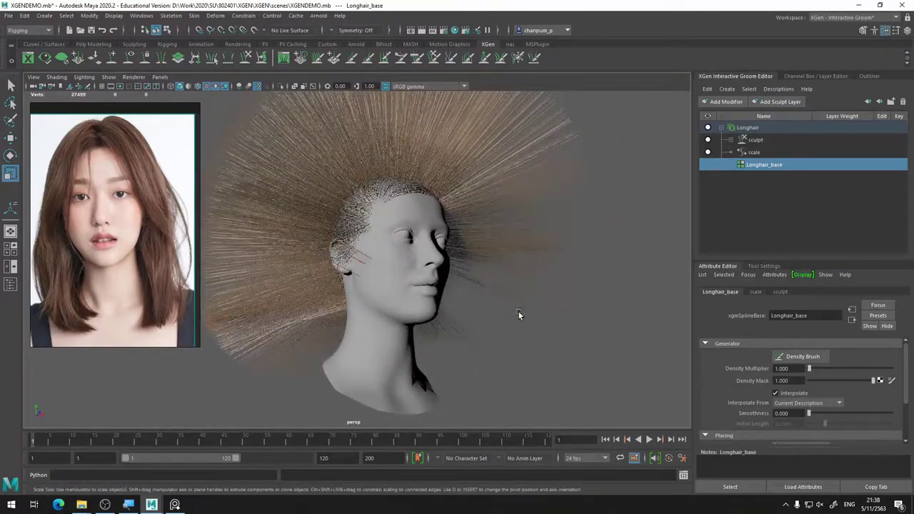
mouse_move(519, 314)
left_mouse_down("alt")
mouse_move(440, 290)
mouse_move(428, 181)
left_mouse_up("alt")
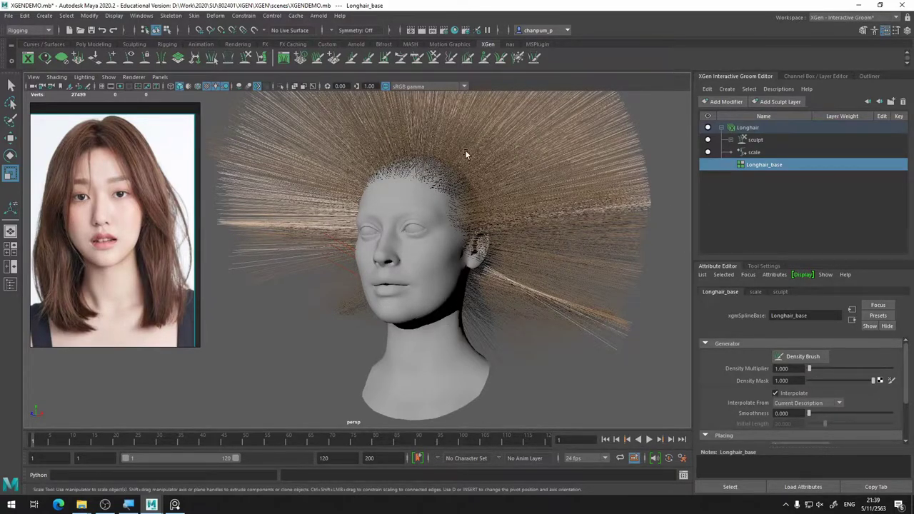
mouse_move(465, 151)
left_mouse_down("alt")
mouse_move(513, 196)
mouse_move(420, 175)
mouse_move(477, 211)
mouse_move(534, 190)
left_mouse_up("alt")
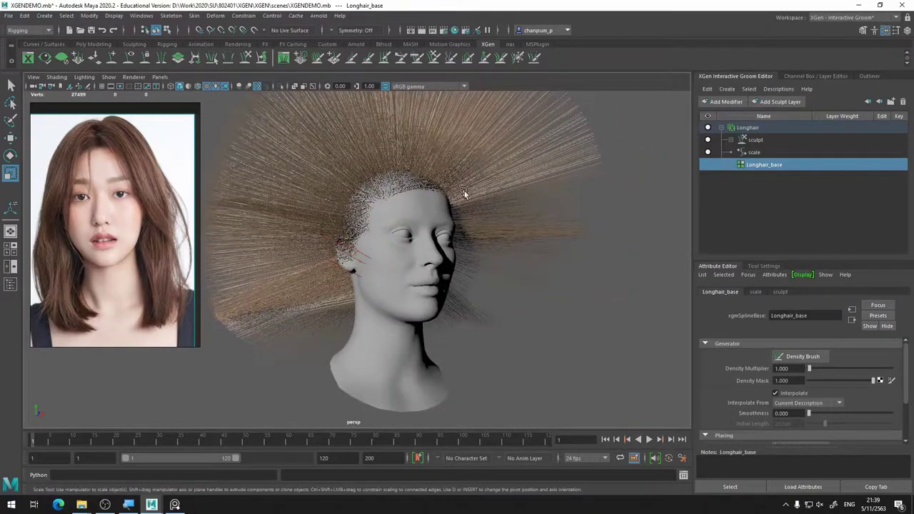
mouse_move(509, 399)
left_mouse_down("alt")
mouse_move(504, 247)
mouse_move(455, 227)
left_mouse_up("alt")
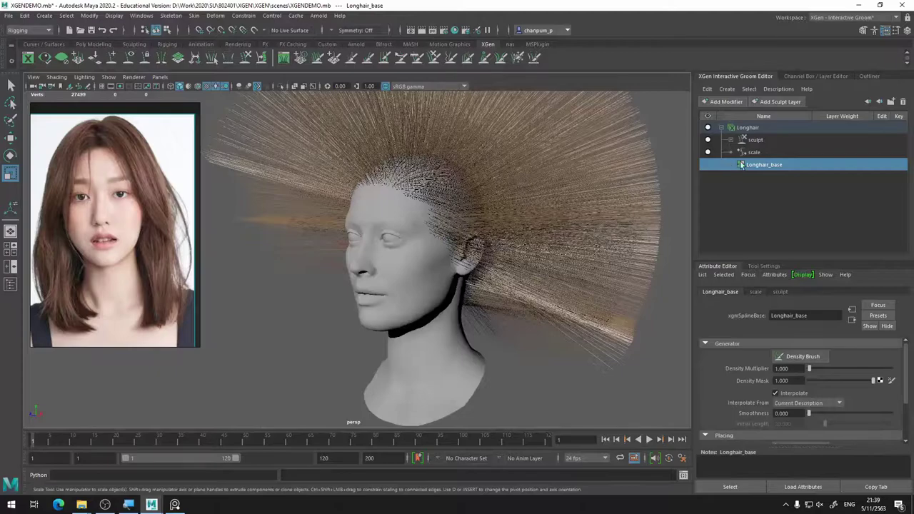
left_click(744, 129)
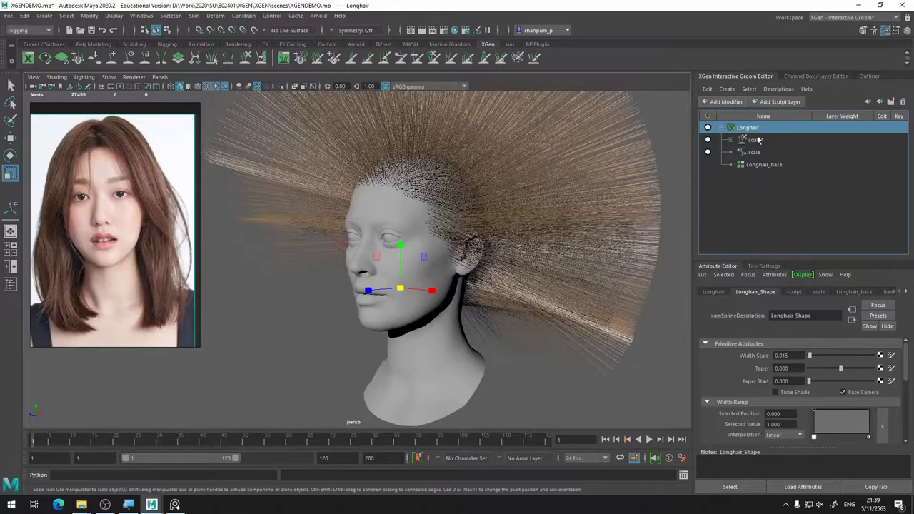
Add a Guide modifier above sculpt and scale in the Longhair stack and select it.
left_click(740, 104)
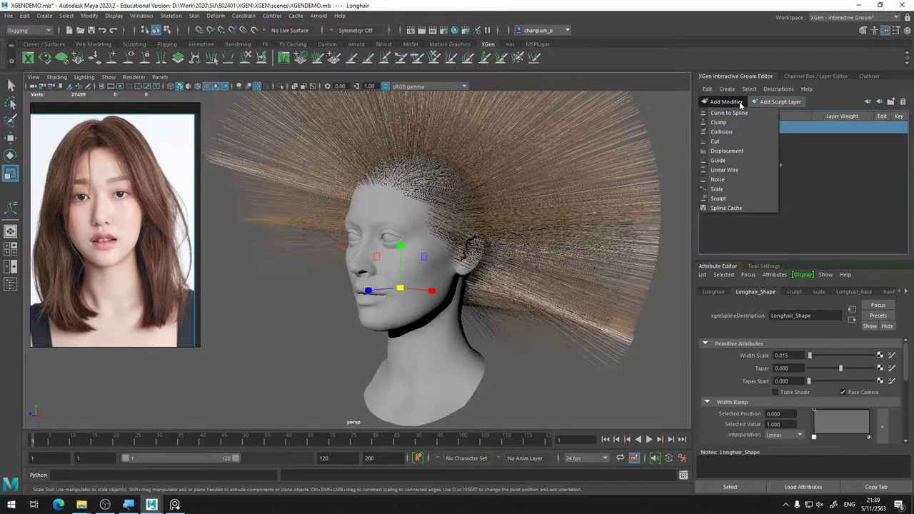
left_click(751, 161)
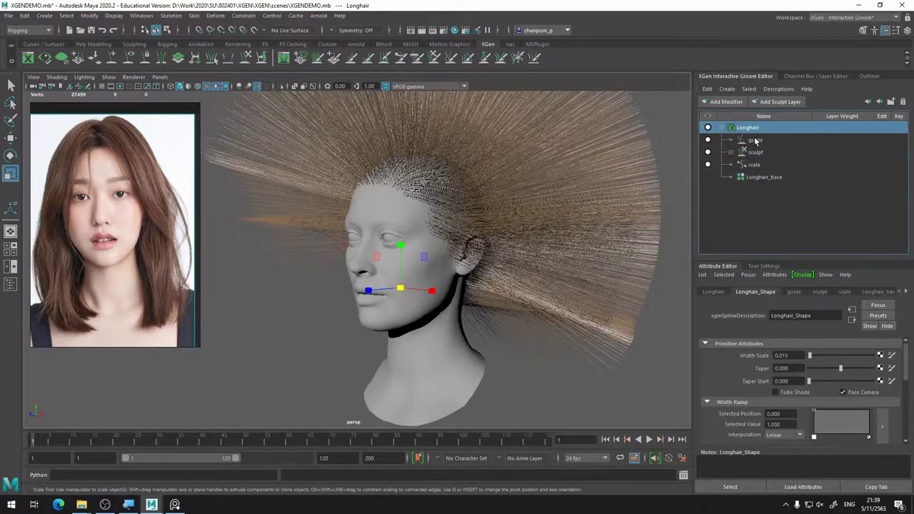
left_click(755, 140)
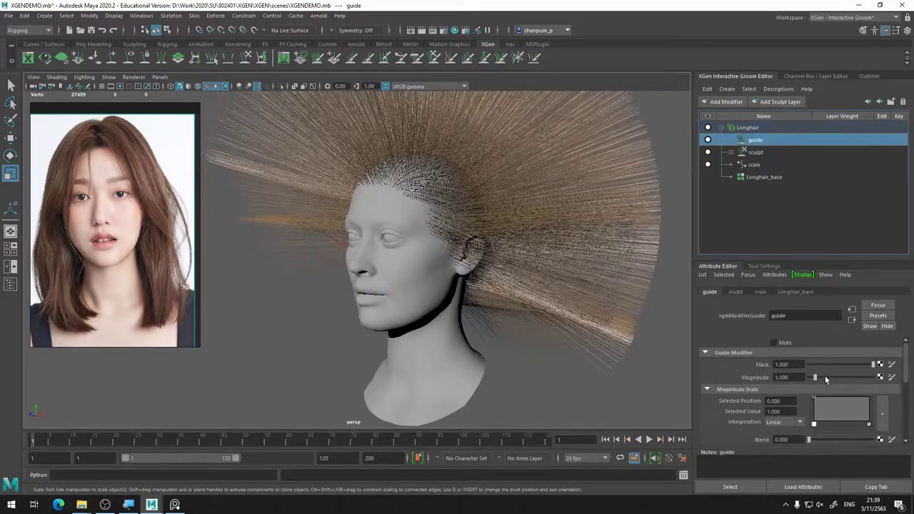
scroll(825, 375, "down", 5)
scroll(825, 375, "up", 1)
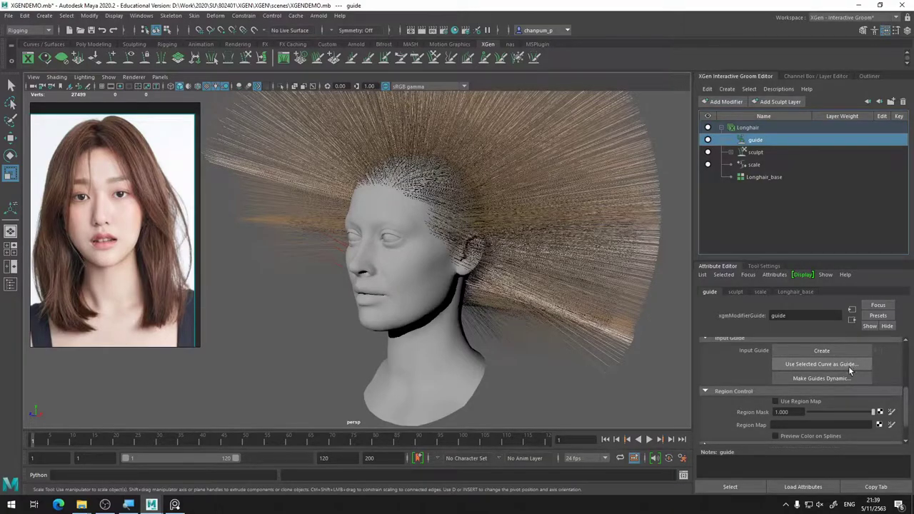
scroll(848, 365, "down", 1)
scroll(848, 366, "up", 2)
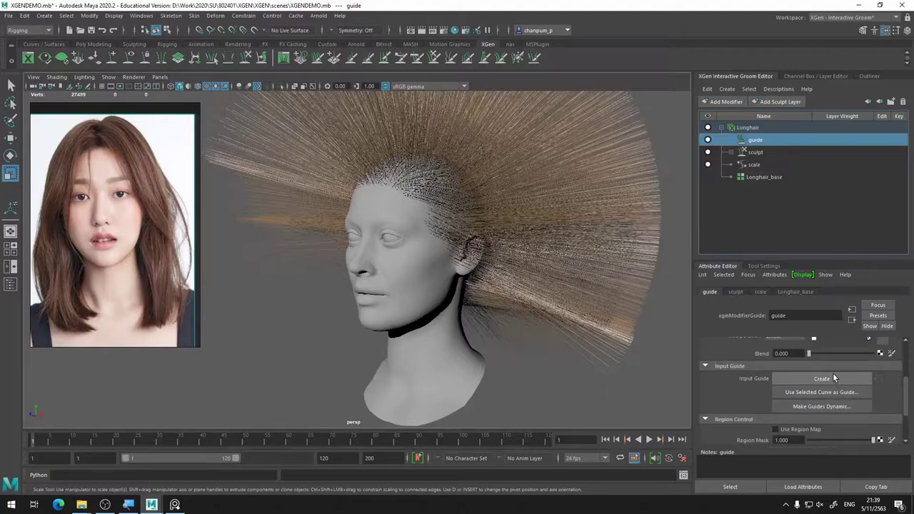
scroll(832, 379, "down", 2)
scroll(828, 380, "up", 2)
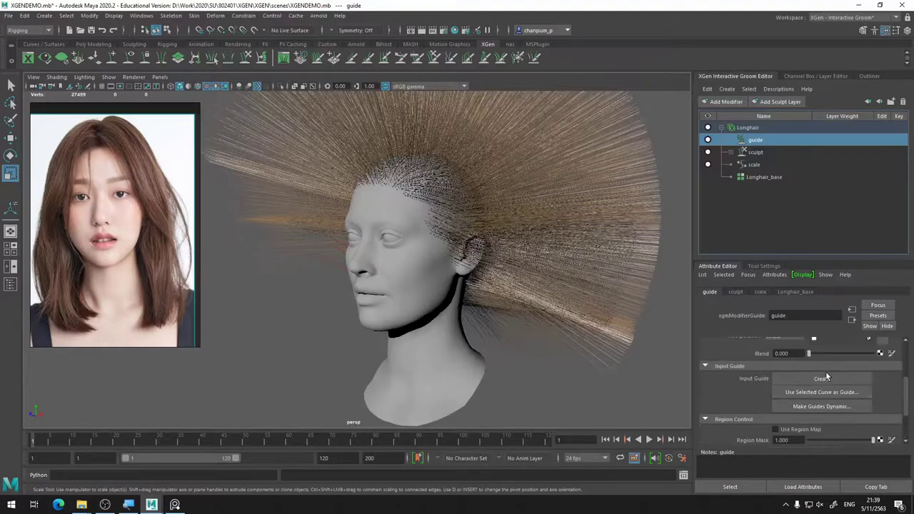
Generate guide curves, undo that creation, and reopen the guide modifier's settings.
left_click(825, 380)
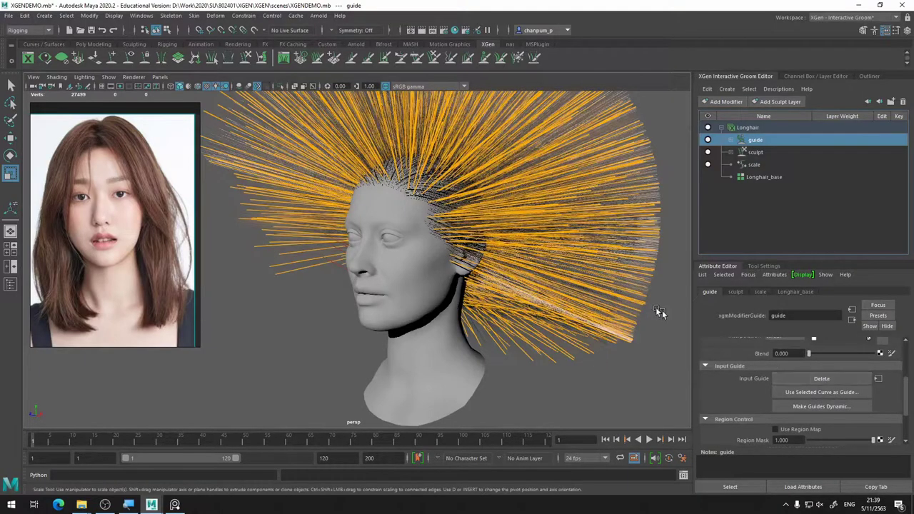
mouse_move(464, 240)
left_mouse_down("alt")
mouse_move(493, 238)
mouse_move(536, 285)
mouse_move(520, 288)
mouse_move(514, 210)
mouse_move(421, 203)
mouse_move(460, 232)
left_mouse_up("alt")
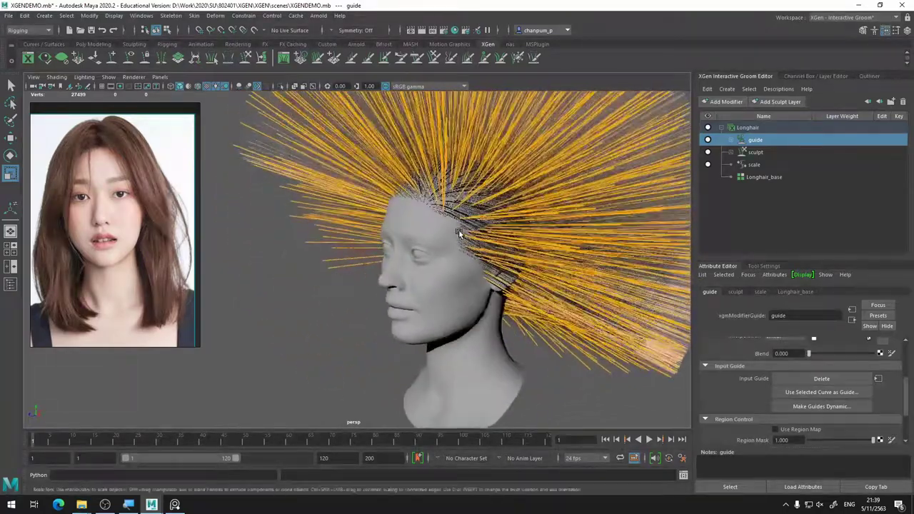
key("ctrl+z")
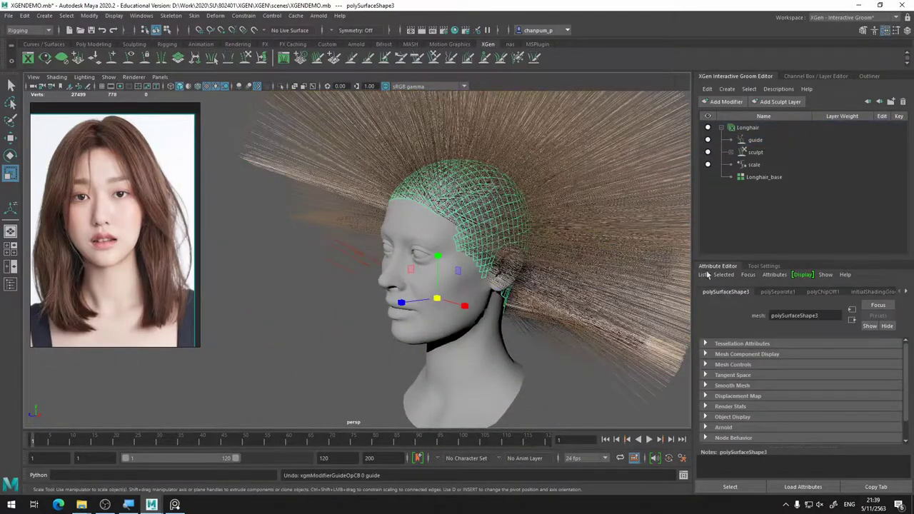
left_click(755, 140)
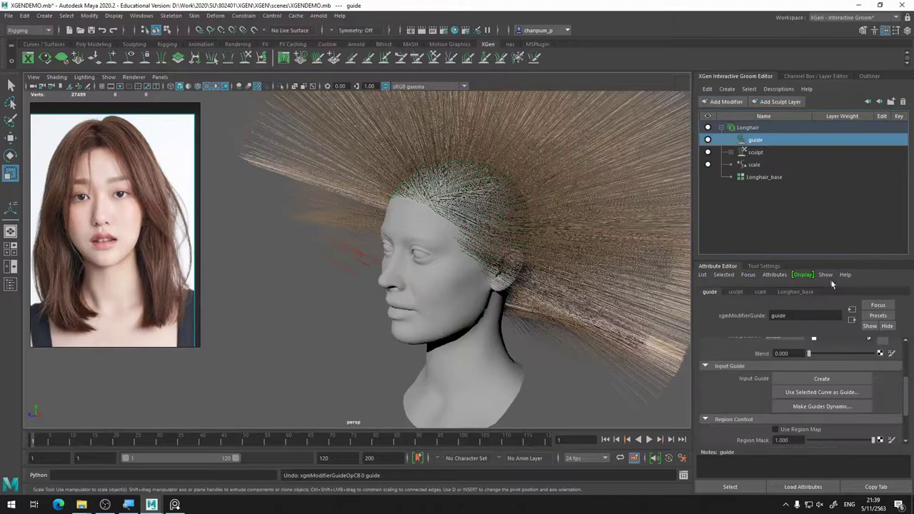
left_click(845, 388)
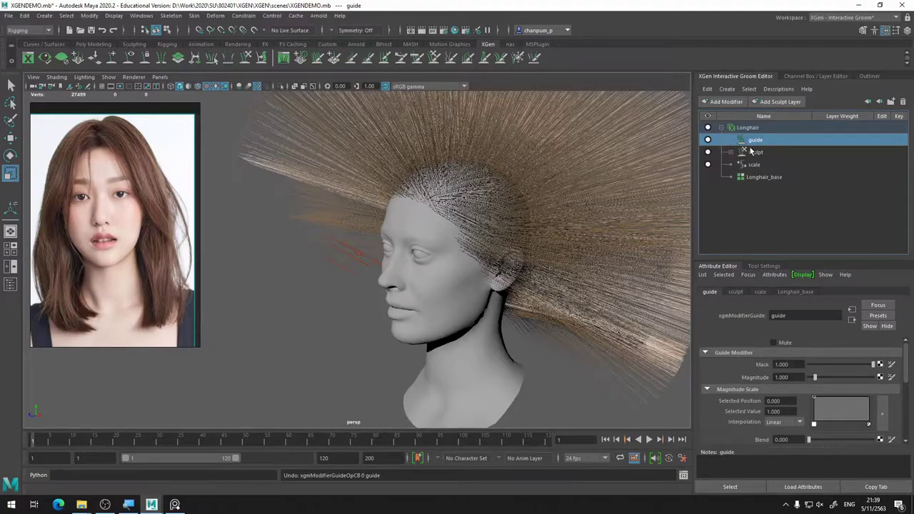
scroll(840, 364, "down", 3)
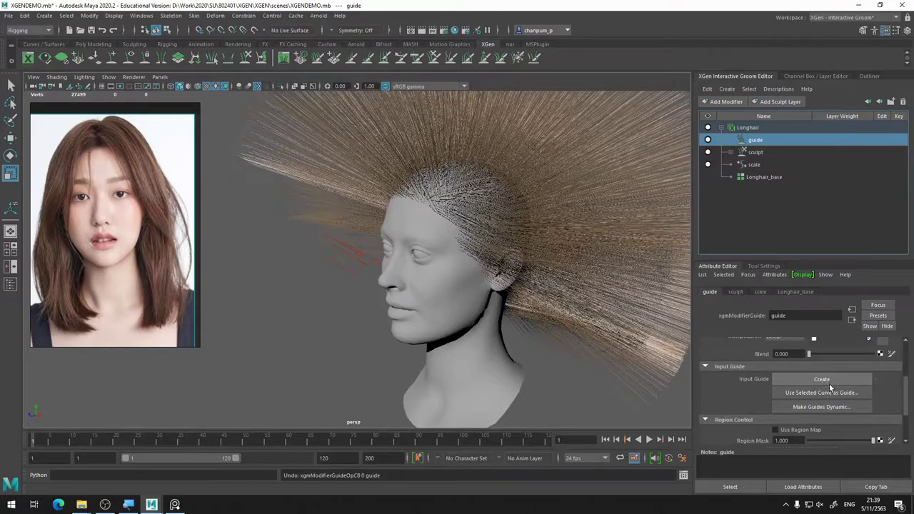
scroll(829, 384, "up", 1)
scroll(821, 393, "up", 1)
scroll(815, 393, "down", 1)
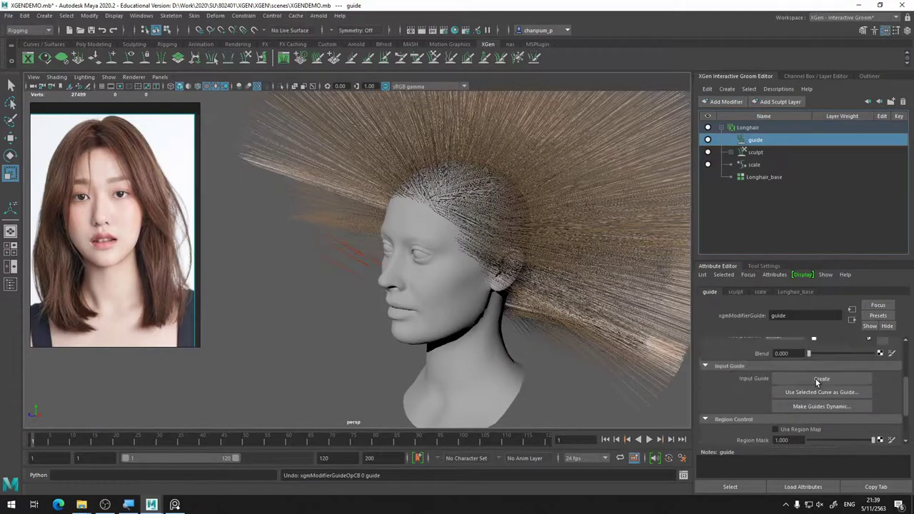
Hide the long hair by setting Longhair_base's Density Multiplier to 0.
left_click(730, 154)
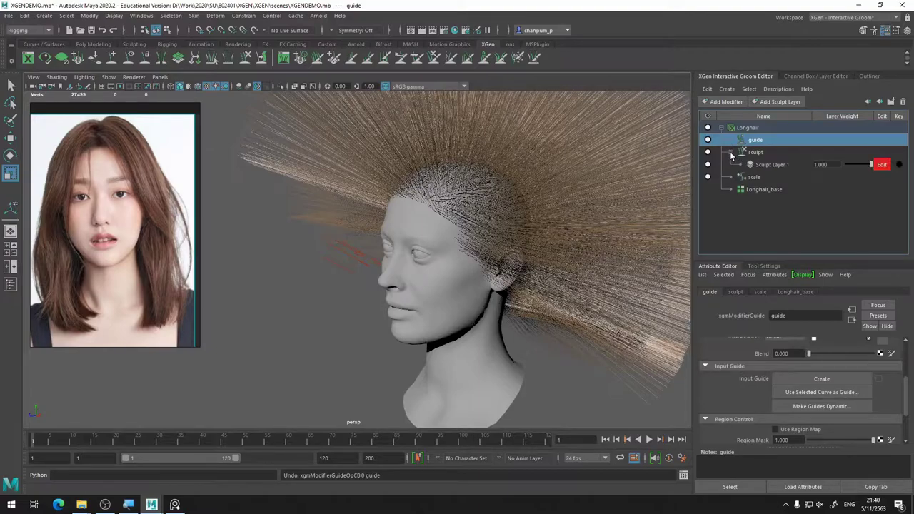
left_click(731, 154)
left_click(731, 154)
left_click(731, 154)
left_click(763, 177)
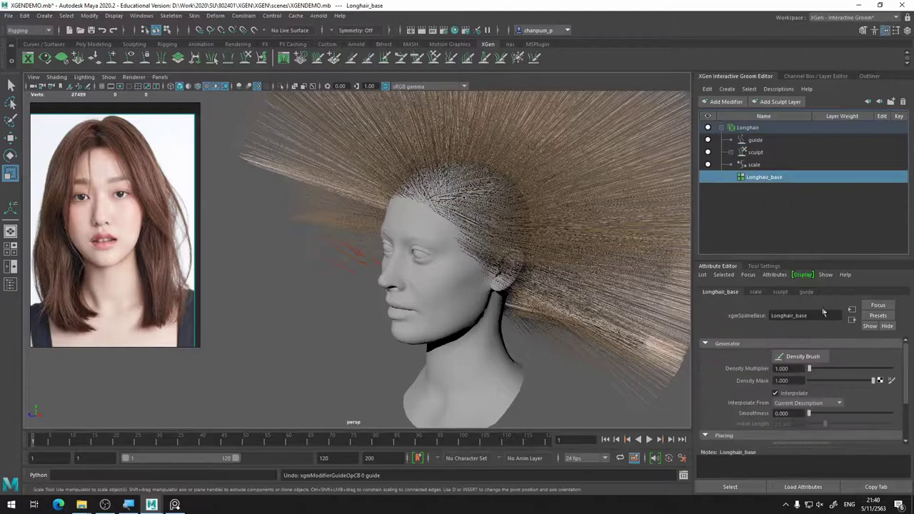
left_click_drag(807, 370, 793, 376)
Create an input guide for the guide modifier and frame the now bald head.
left_click(755, 139)
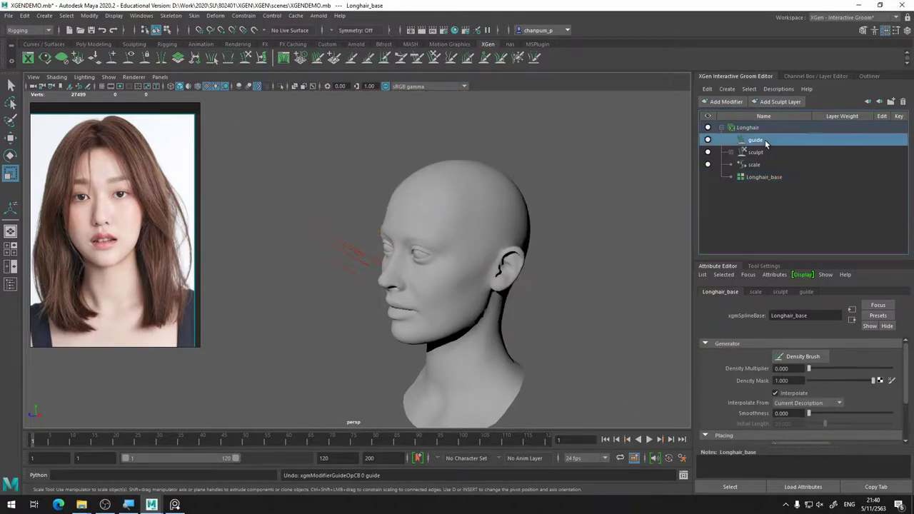
left_click(841, 376)
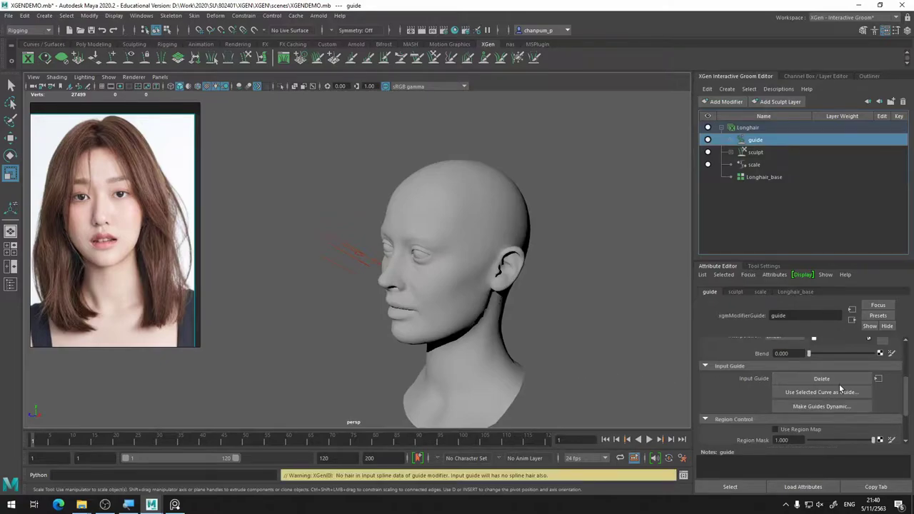
mouse_move(533, 317)
left_mouse_down("alt")
mouse_move(521, 287)
mouse_move(454, 265)
mouse_move(486, 274)
mouse_move(507, 266)
mouse_move(502, 272)
left_mouse_up("alt")
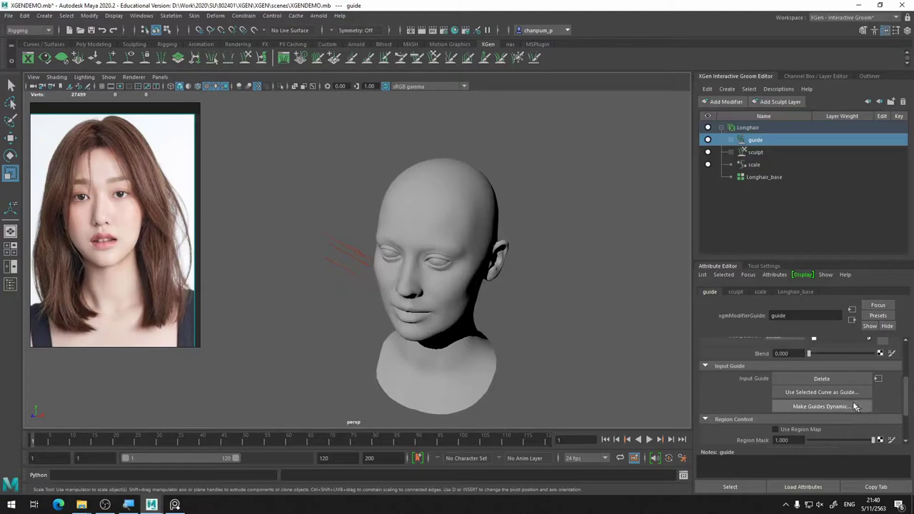
scroll(846, 399, "up", 2)
scroll(845, 399, "up", 1)
scroll(846, 403, "up", 2)
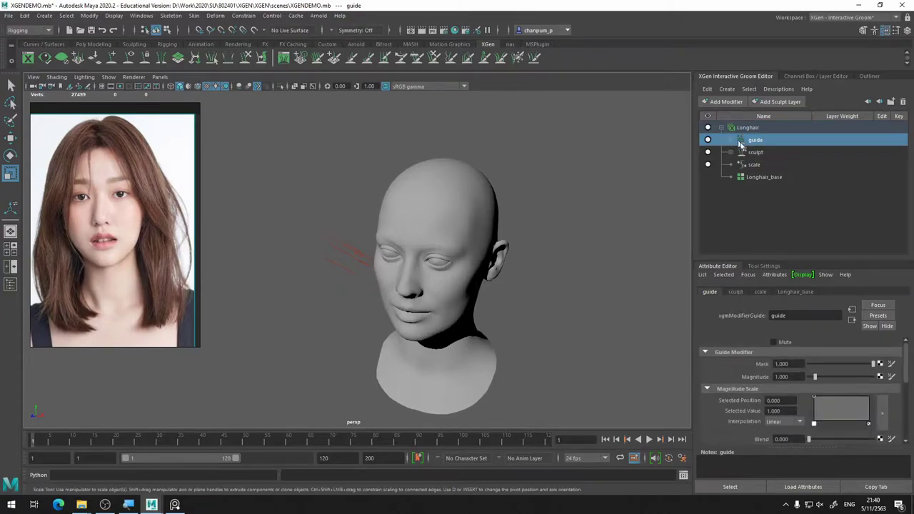
scroll(804, 359, "down", 4)
scroll(808, 354, "down", 1)
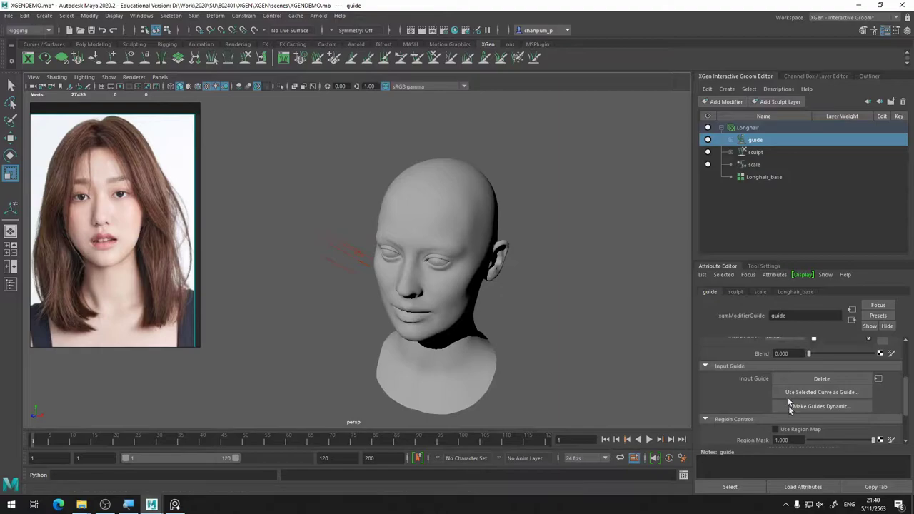
Expand guide > inGuide and open the inGuide_base settings.
left_click(730, 140)
left_click(743, 152)
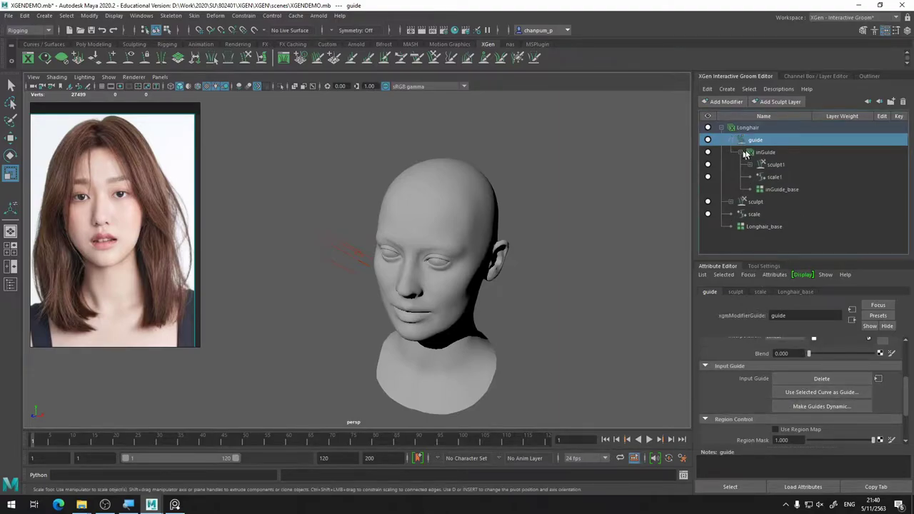
left_click(791, 191)
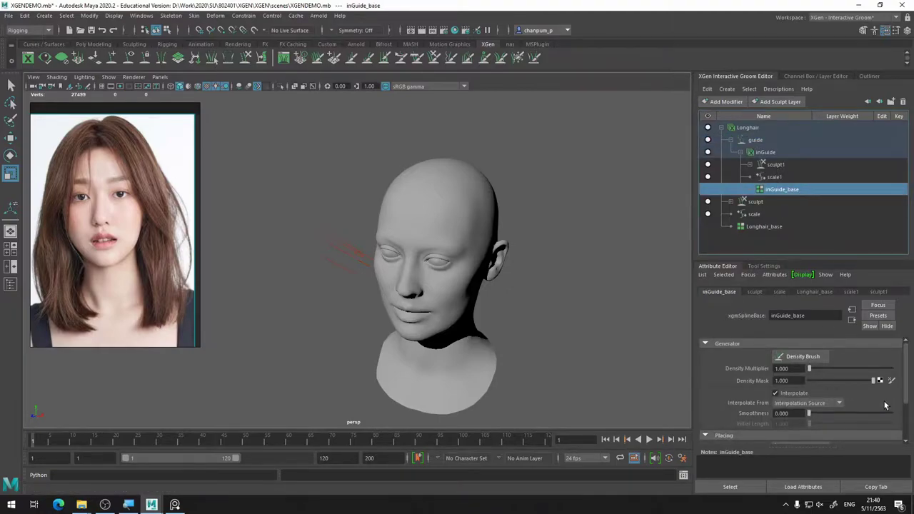
scroll(884, 405, "down", 2)
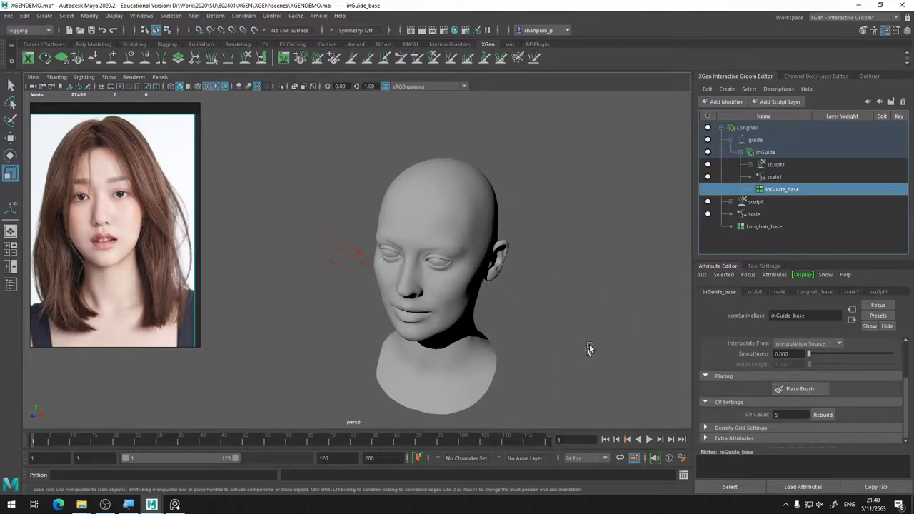
scroll(850, 405, "up", 2)
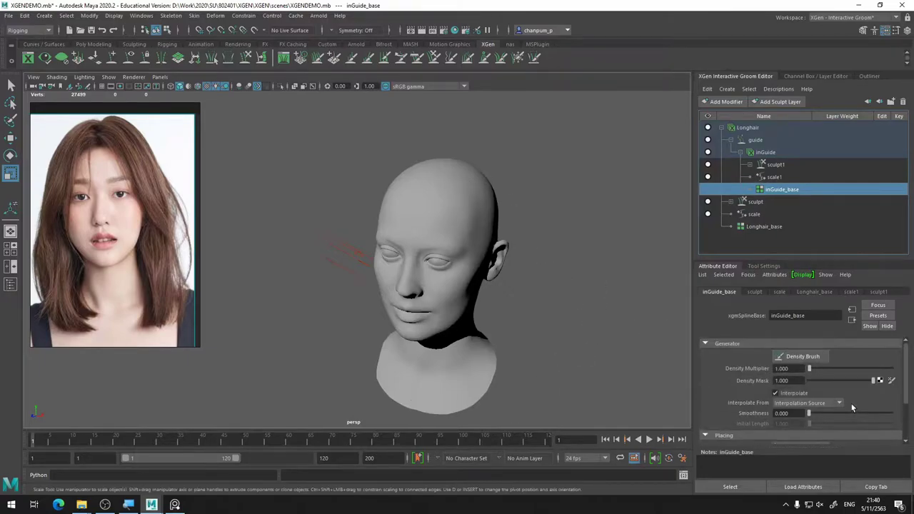
scroll(850, 404, "down", 2)
scroll(850, 403, "up", 2)
scroll(829, 397, "down", 2)
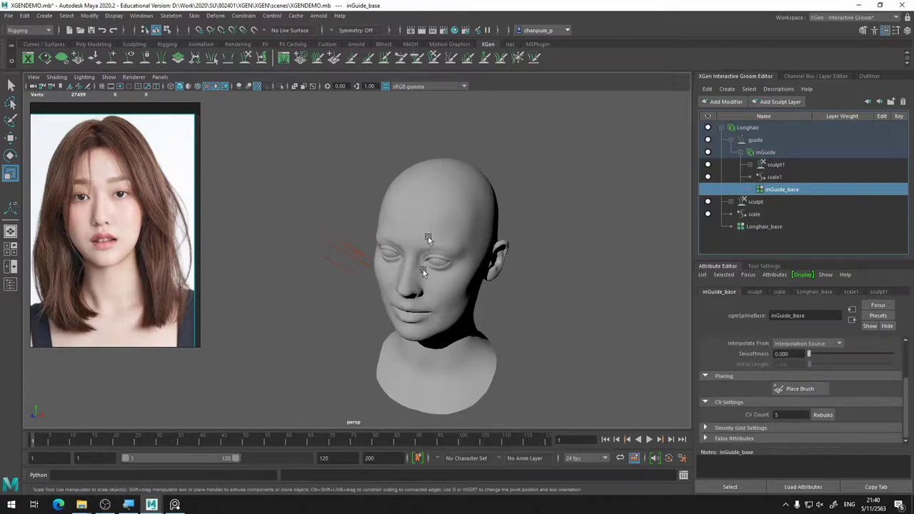
Use the Place Brush to put a short guide on top of the scalp.
mouse_move(516, 258)
left_mouse_down("alt")
mouse_move(442, 264)
mouse_move(499, 271)
left_mouse_up("alt")
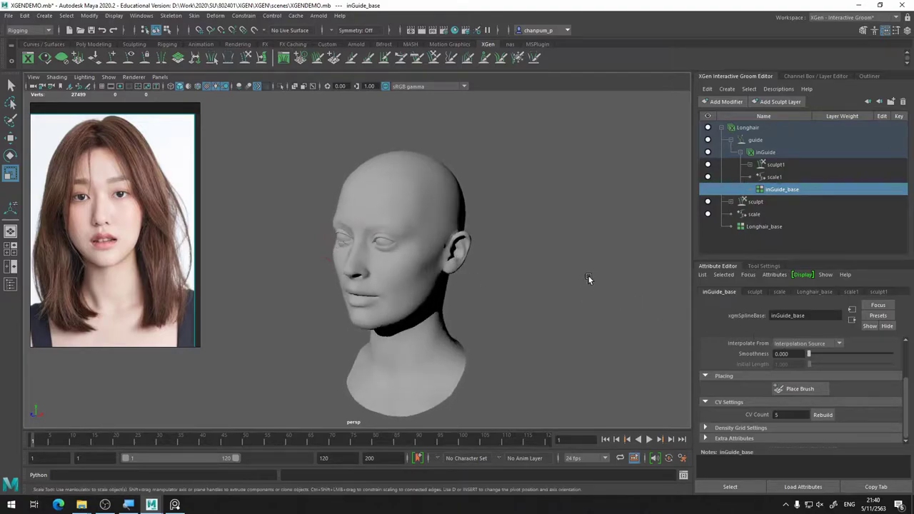
middle_click_drag(555, 240, 580, 253, "alt")
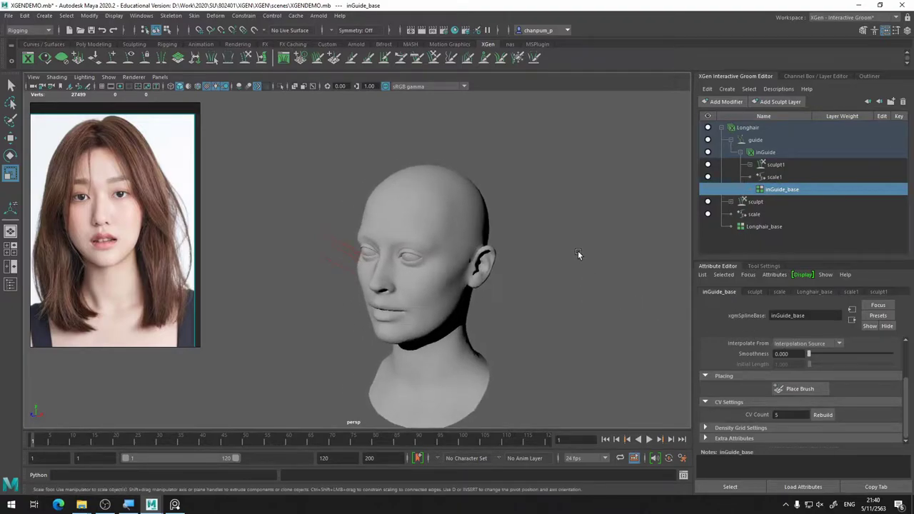
left_click(808, 389)
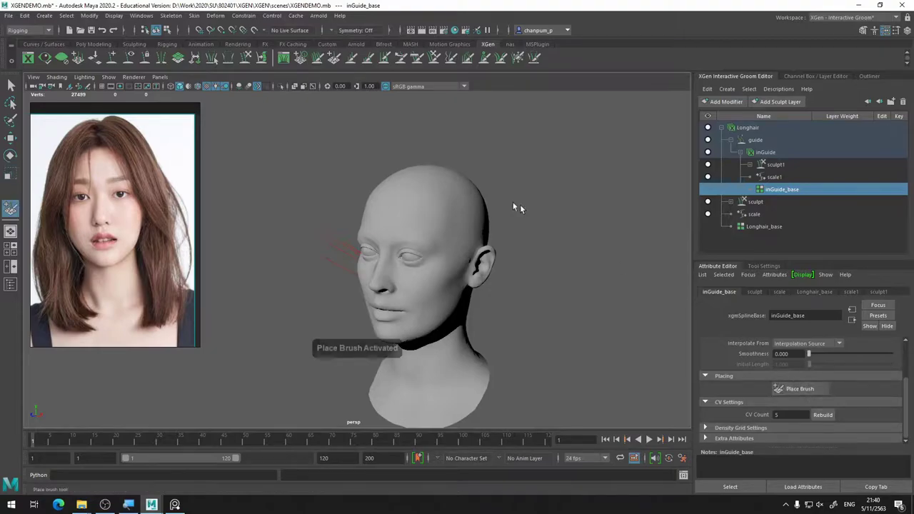
left_click(429, 194)
mouse_move(447, 229)
left_mouse_down("alt")
mouse_move(531, 225)
mouse_move(524, 235)
mouse_move(545, 235)
mouse_move(528, 235)
mouse_move(557, 215)
mouse_move(499, 221)
mouse_move(550, 221)
left_mouse_up("alt")
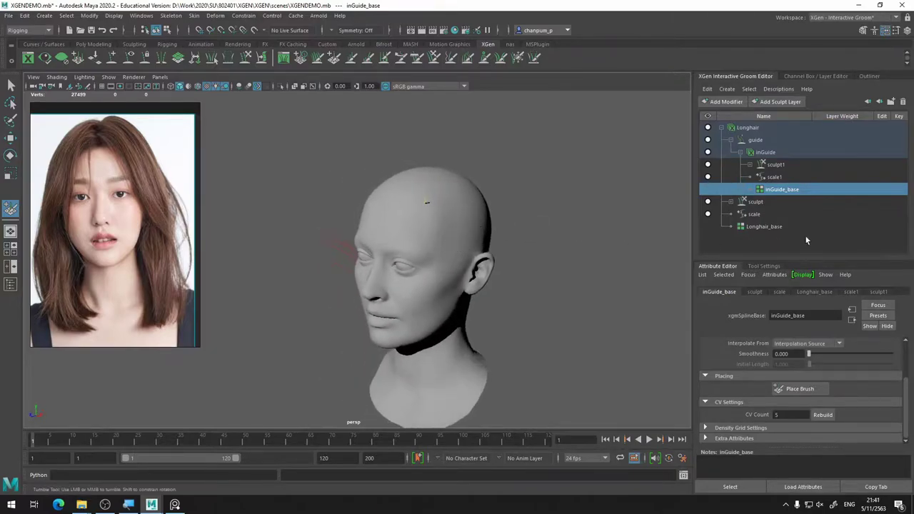
Restore Longhair_base's Density Multiplier to 1.000, then return to the inGuide_base settings.
left_click(770, 227)
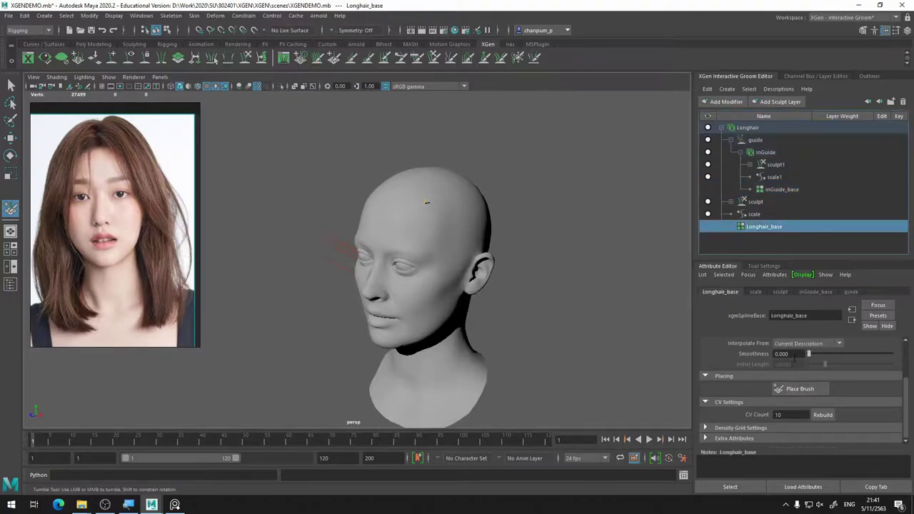
scroll(793, 356, "up", 3)
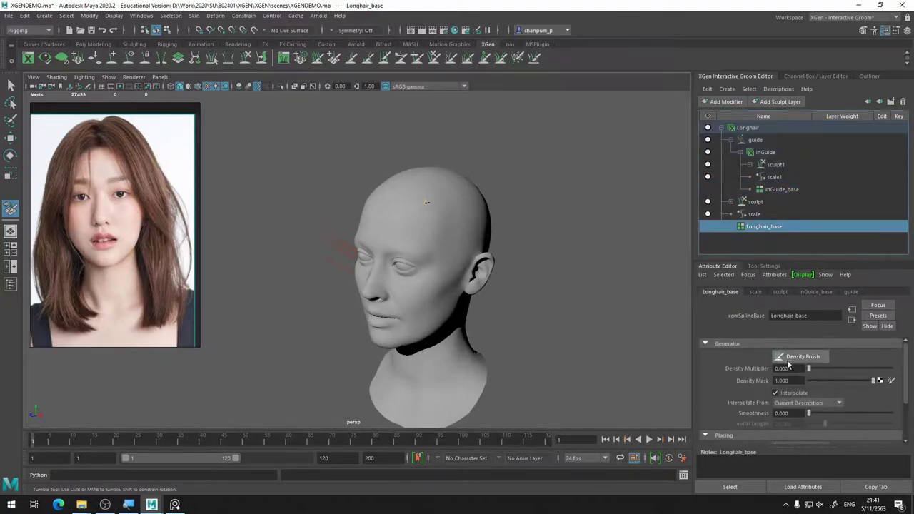
left_click(792, 369)
type("1")
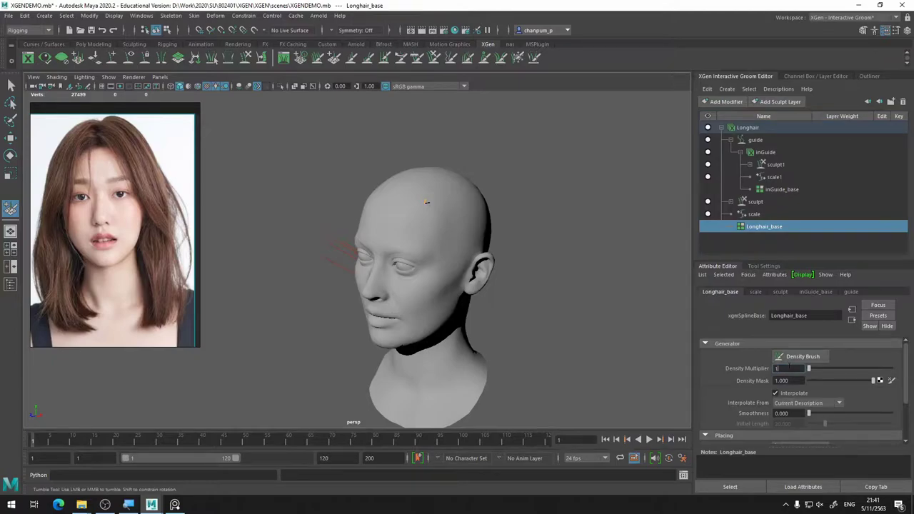
key("Return")
left_click_drag(426, 202, 429, 226, "alt")
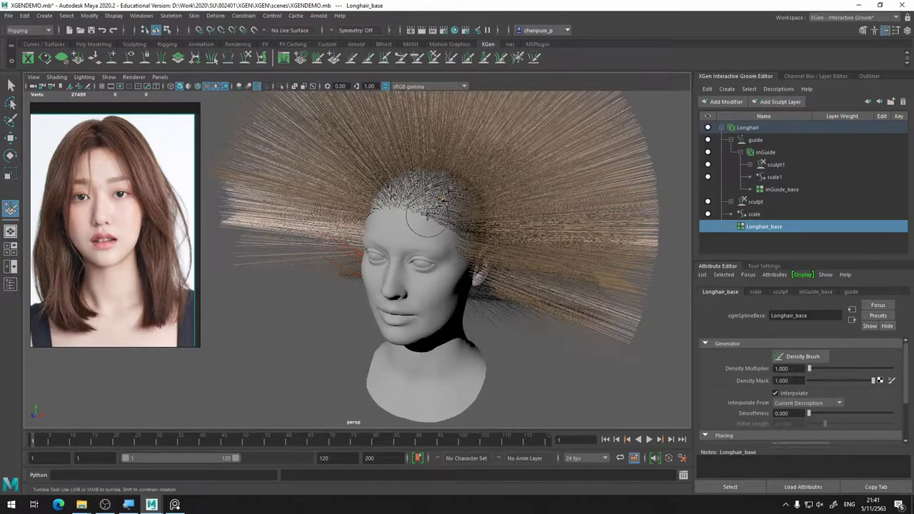
left_click_drag(469, 221, 464, 219, "alt")
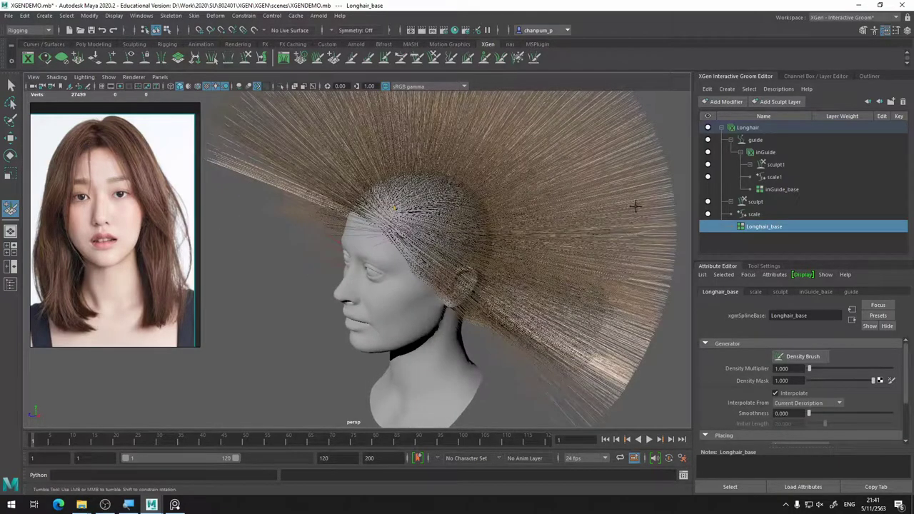
left_click(785, 190)
scroll(810, 384, "down", 3)
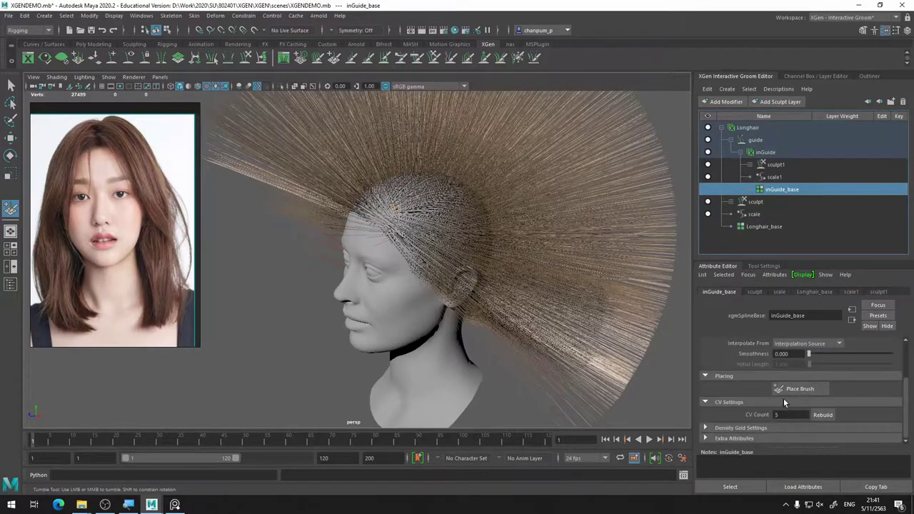
Activate the Place Brush and orbit, zoom and pan around the top of the head.
left_click(785, 388)
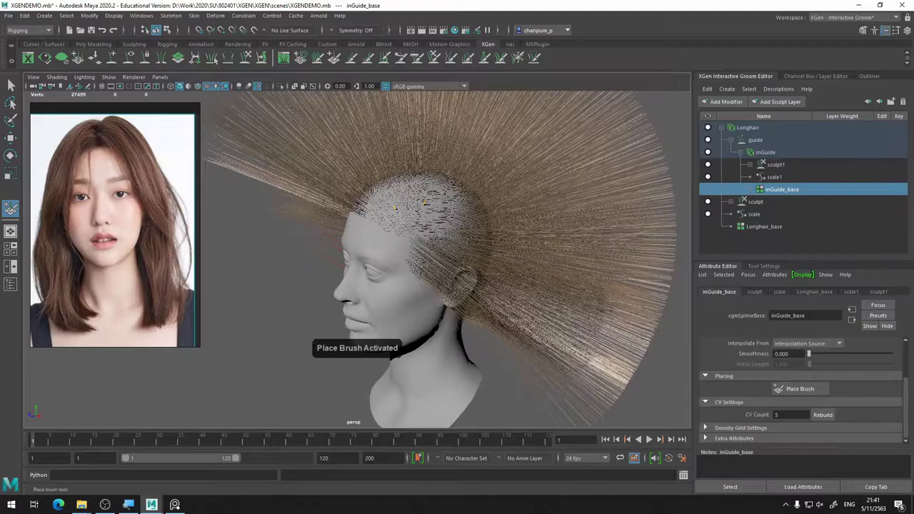
left_click_drag(424, 202, 406, 252, "alt")
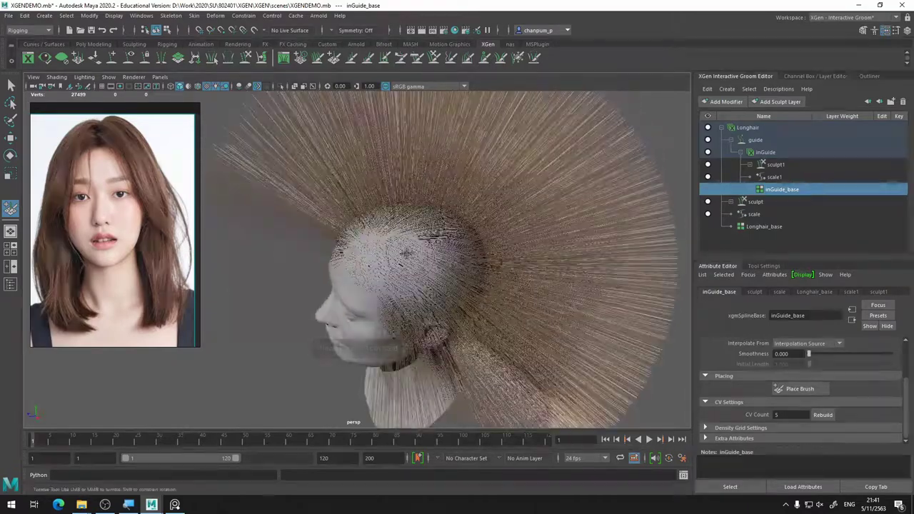
scroll(406, 251, "up", 2)
scroll(394, 261, "up", 2)
scroll(378, 271, "up", 2)
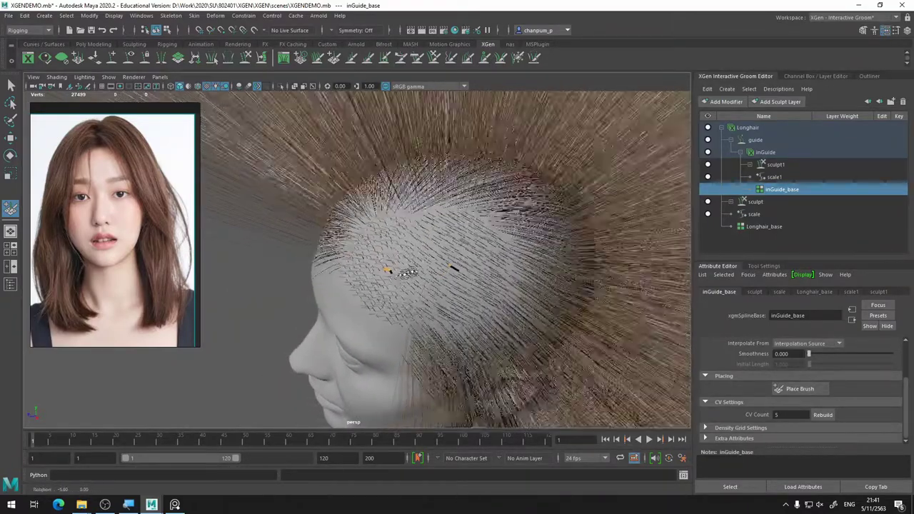
mouse_move(406, 273)
left_mouse_down("alt")
mouse_move(469, 245)
mouse_move(432, 267)
mouse_move(421, 257)
mouse_move(408, 240)
mouse_move(438, 214)
mouse_move(481, 216)
mouse_move(442, 235)
left_mouse_up("alt")
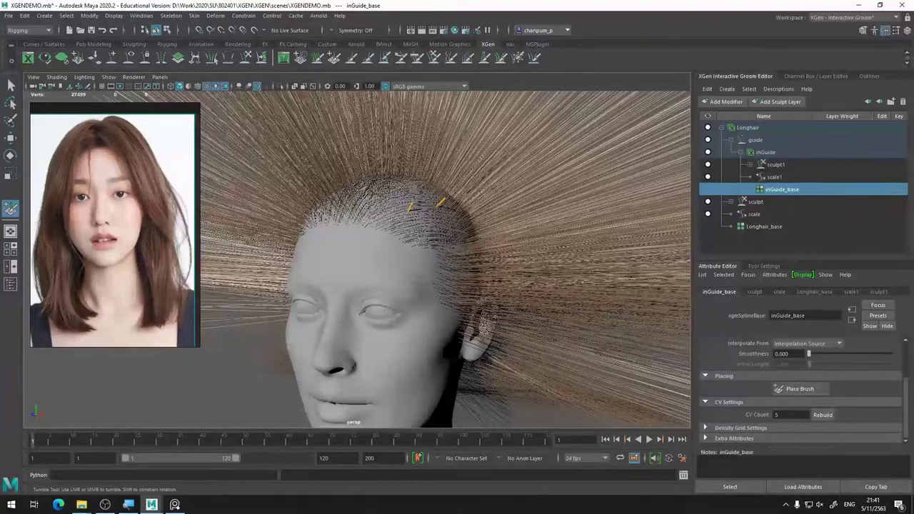
middle_click_drag(400, 272, 435, 235, "alt")
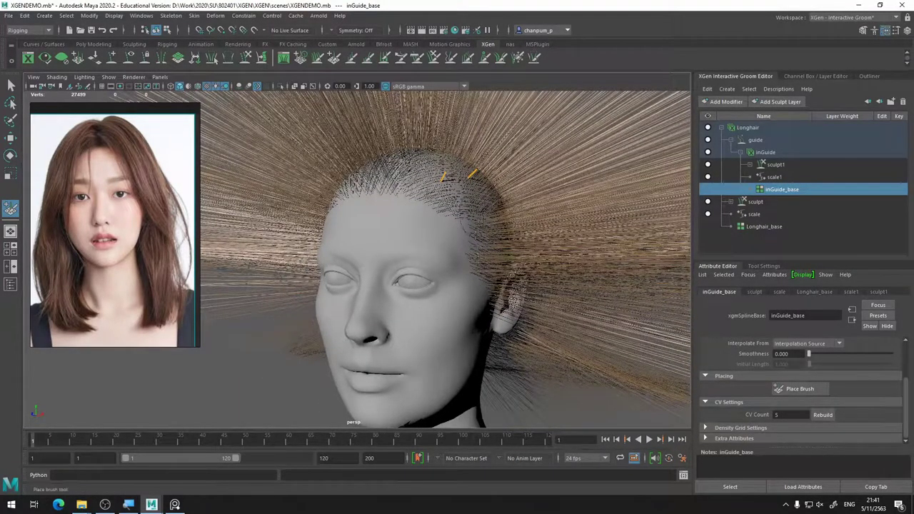
left_click_drag(449, 153, 404, 194, "alt")
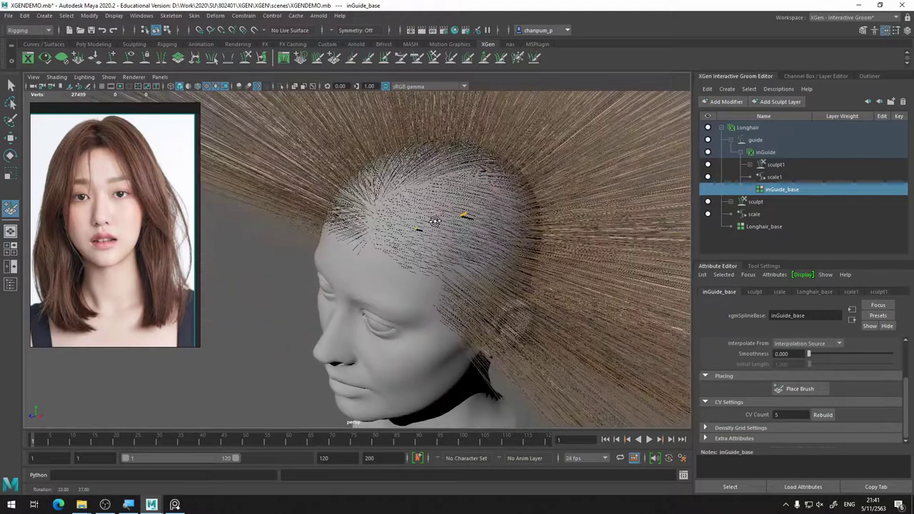
middle_click_drag(404, 194, 427, 129, "alt")
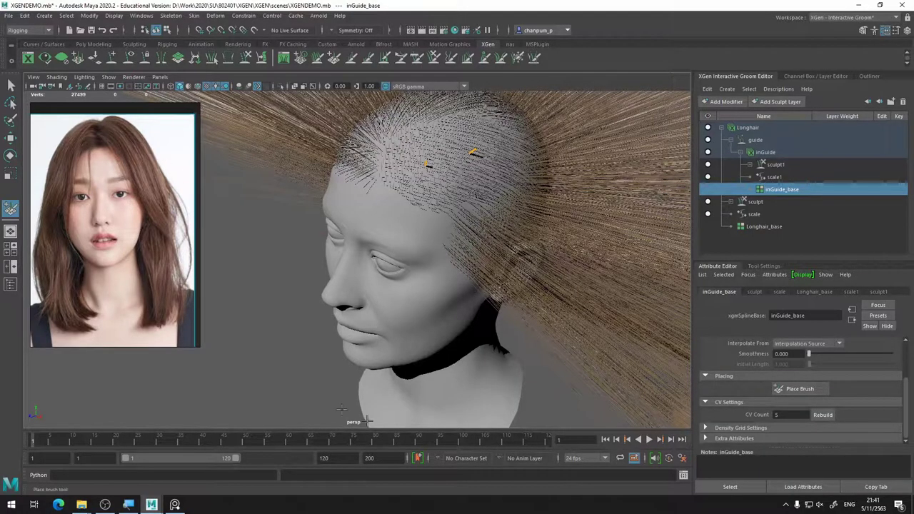
Undo the placed guides and the density restore, leaving the head bald again.
key("ctrl+z")
key("ctrl+z")
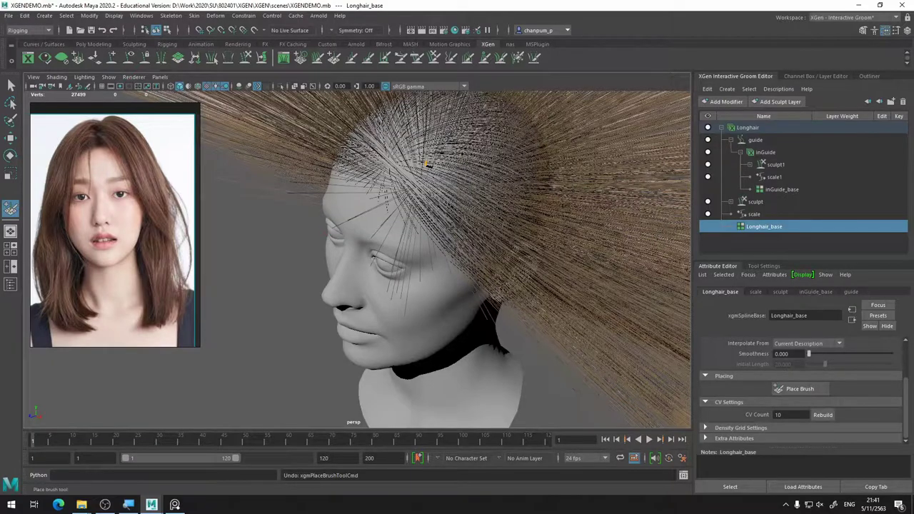
key("ctrl+z")
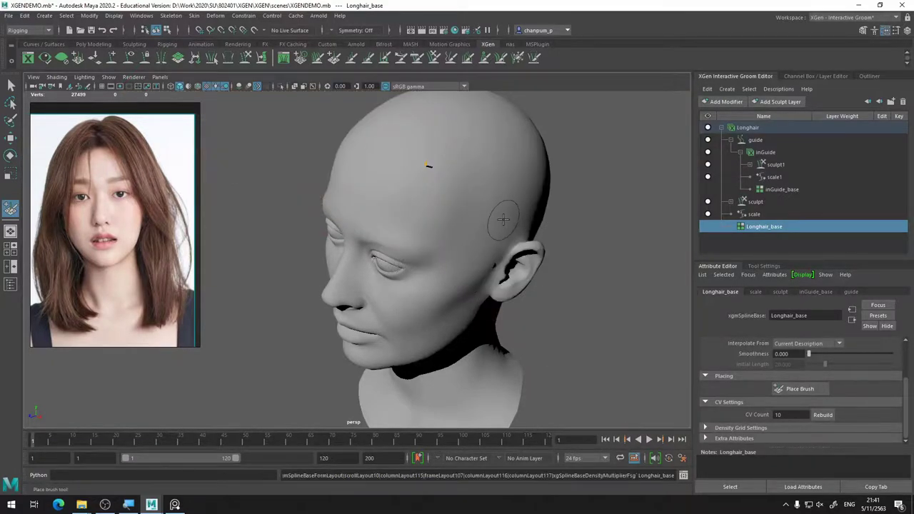
key("ctrl+z")
mouse_move(503, 219)
left_mouse_down("alt")
mouse_move(523, 253)
mouse_move(457, 247)
mouse_move(474, 226)
left_mouse_up("alt")
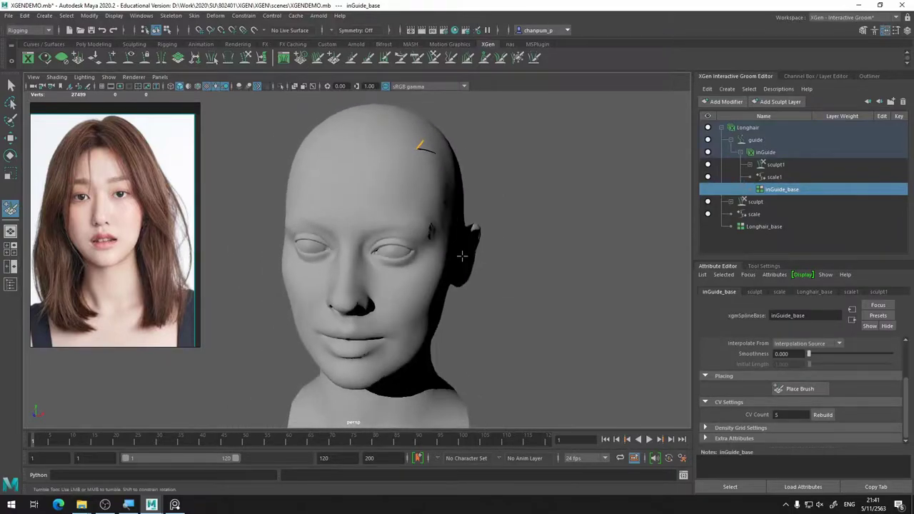
key("ctrl+z")
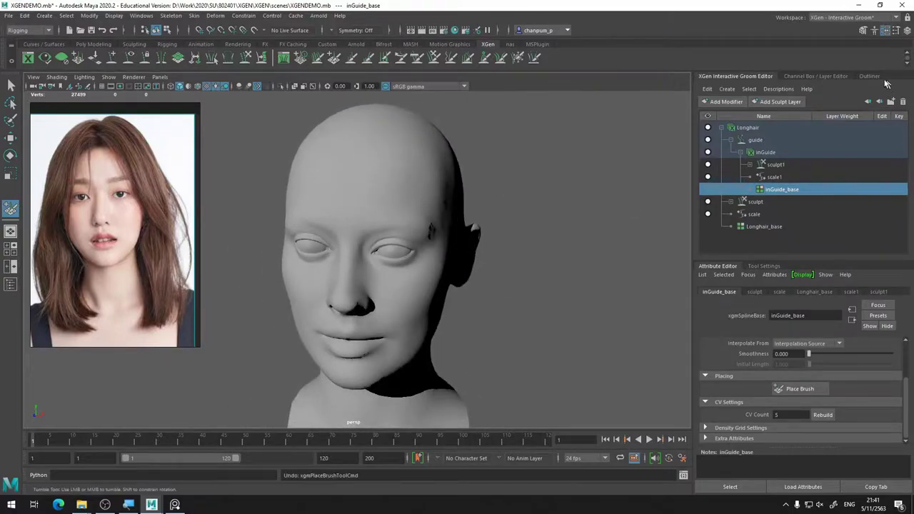
Select polySurface2 in the Outliner and assign it to a new display layer, layer1.
left_click(872, 76)
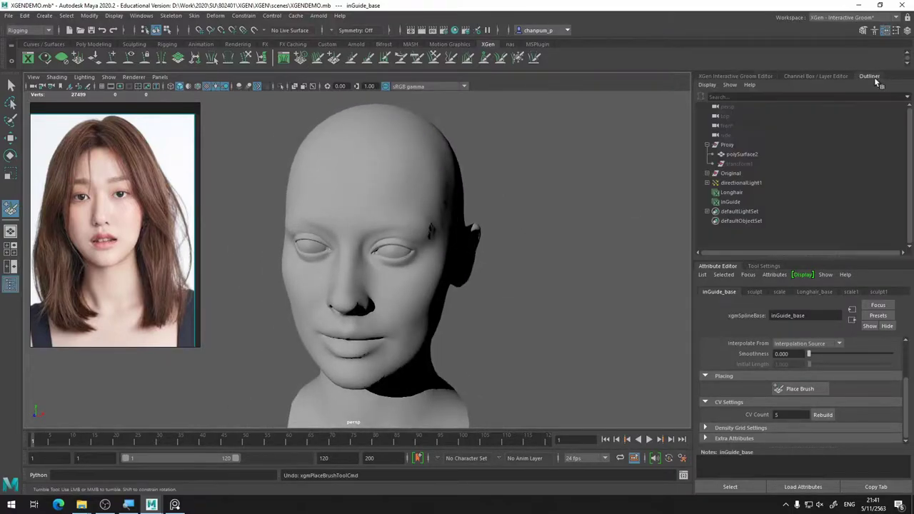
left_click(743, 154)
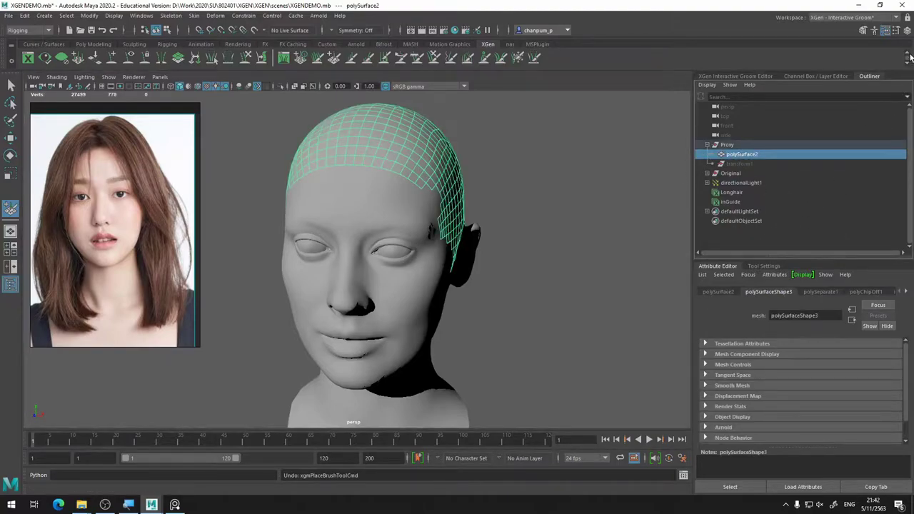
left_click(826, 76)
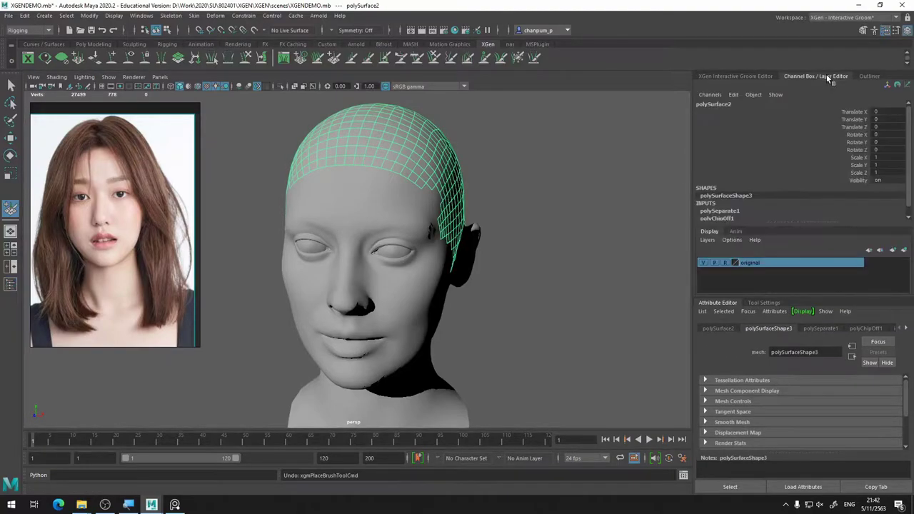
left_click(904, 251)
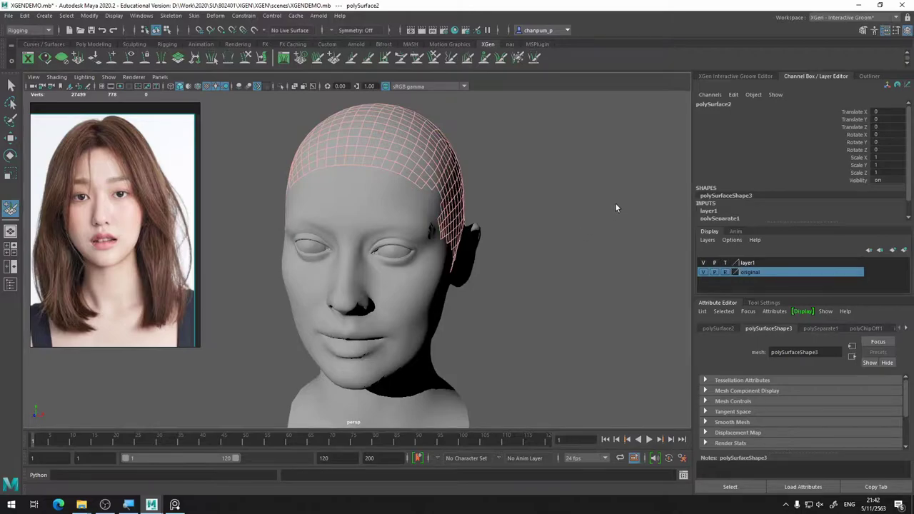
left_click_drag(562, 201, 561, 177, "alt")
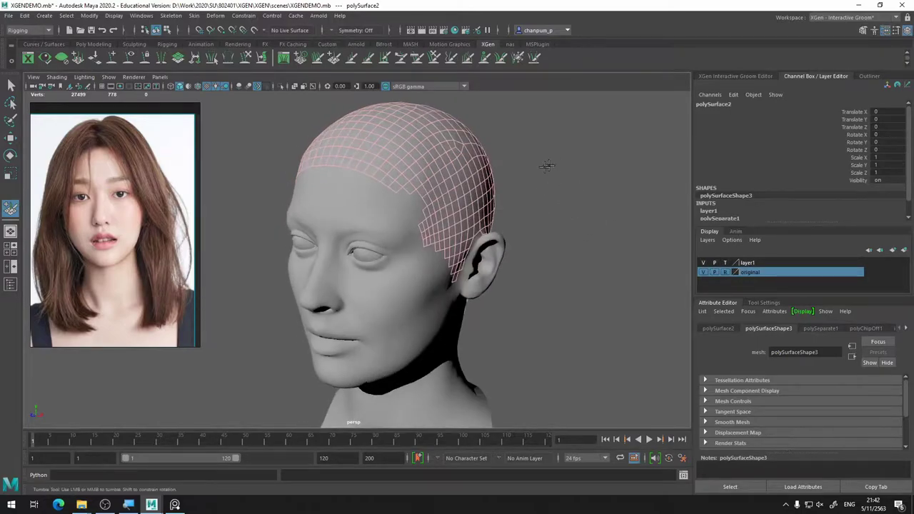
Reselect the inGuide_base guide node and return to the display layers.
left_click(768, 76)
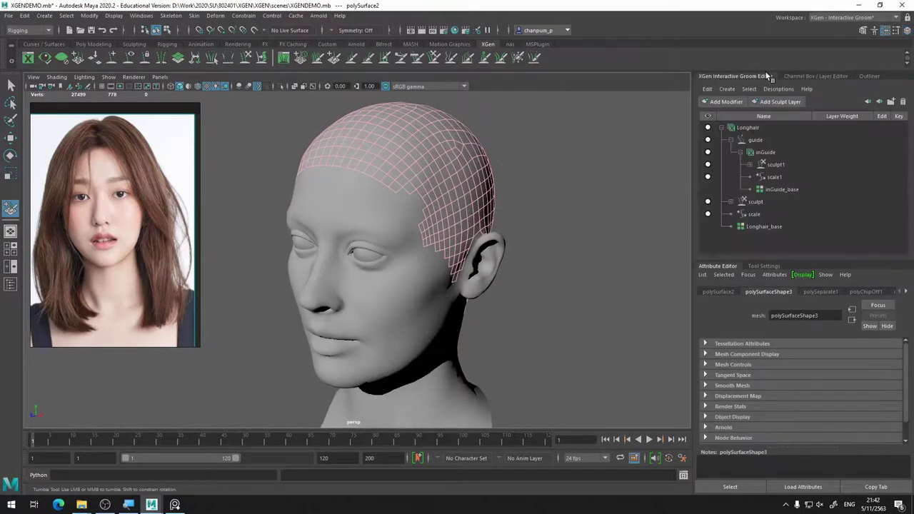
left_click(786, 190)
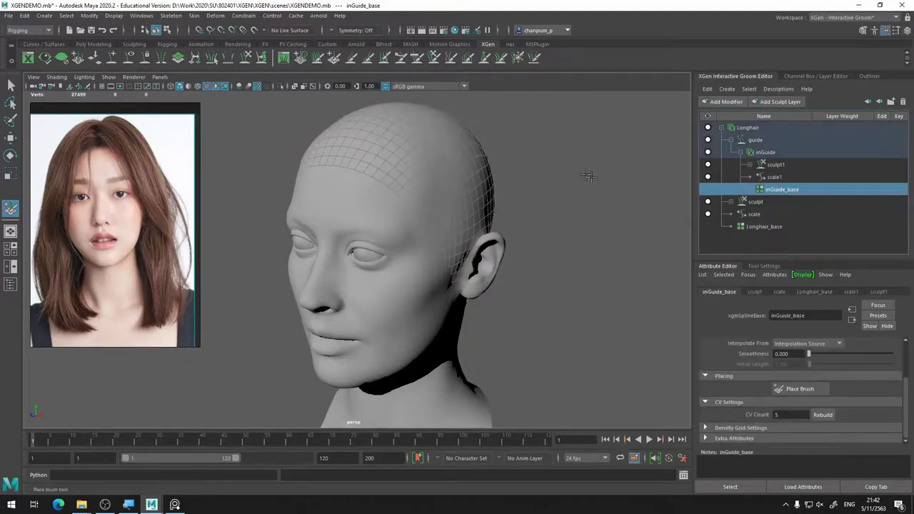
mouse_move(589, 177)
left_mouse_down("alt")
mouse_move(528, 186)
mouse_move(408, 228)
mouse_move(357, 75)
mouse_move(500, 219)
mouse_move(536, 202)
mouse_move(520, 221)
mouse_move(628, 168)
left_mouse_up("alt")
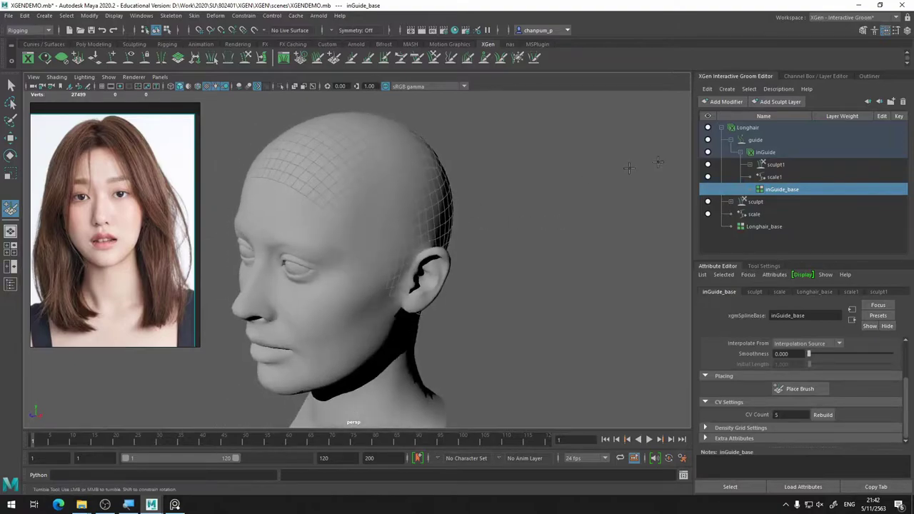
left_click(818, 77)
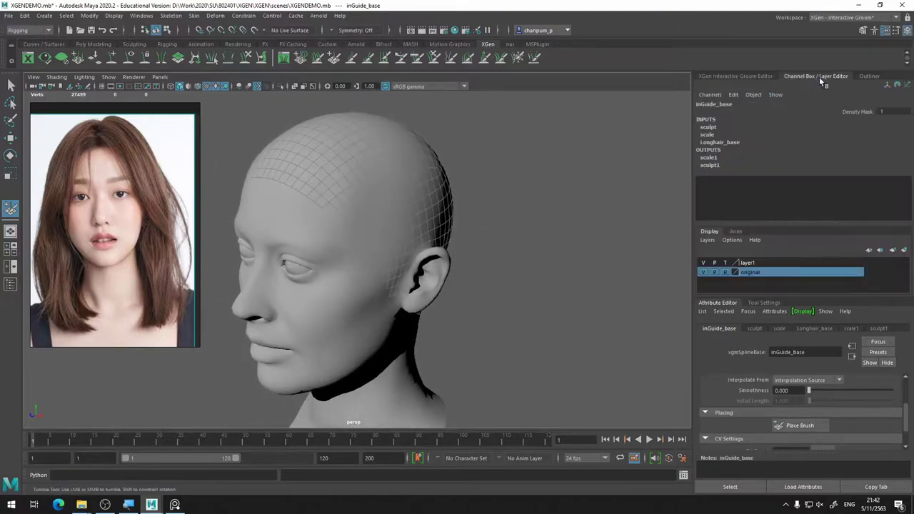
In layer1's options, rename it Sculpt, pick a blue swatch and save.
left_click(749, 263)
double_click(747, 263)
type("Sculpt")
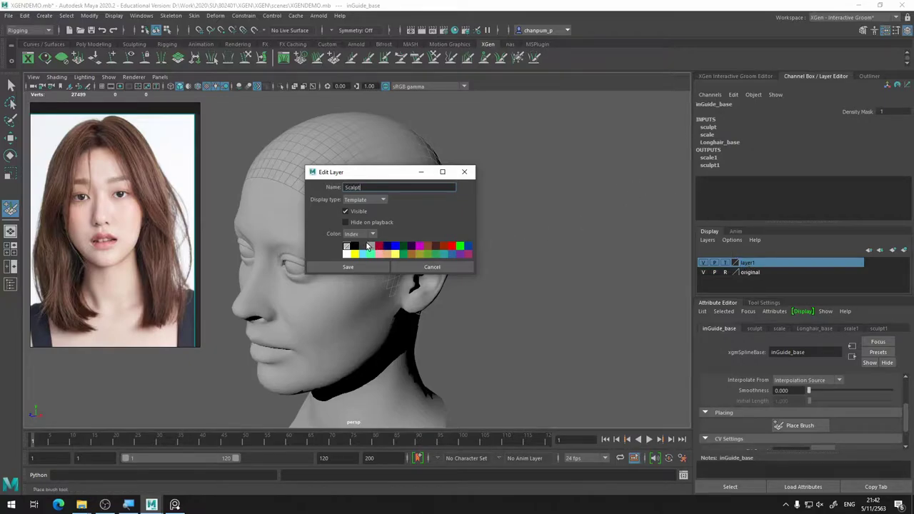
left_click(379, 247)
left_click(348, 266)
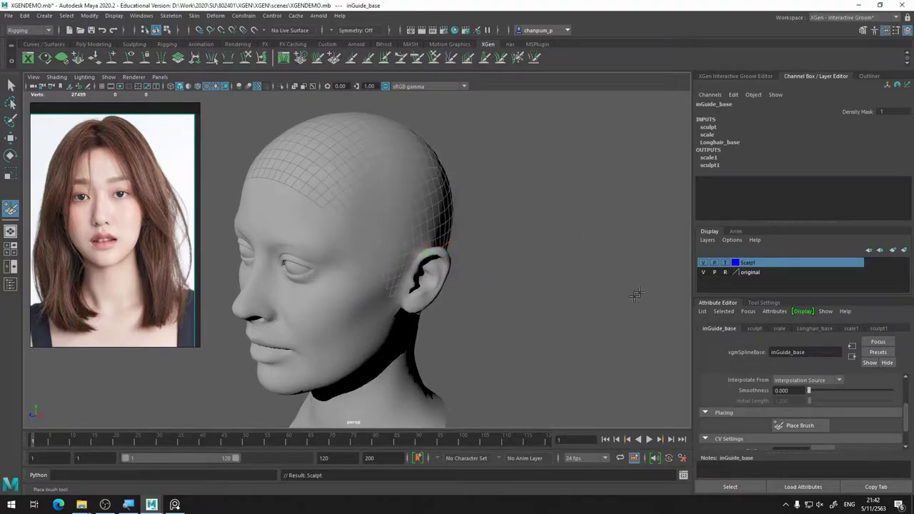
mouse_move(524, 199)
left_mouse_down("alt")
mouse_move(529, 184)
mouse_move(538, 198)
left_mouse_up("alt")
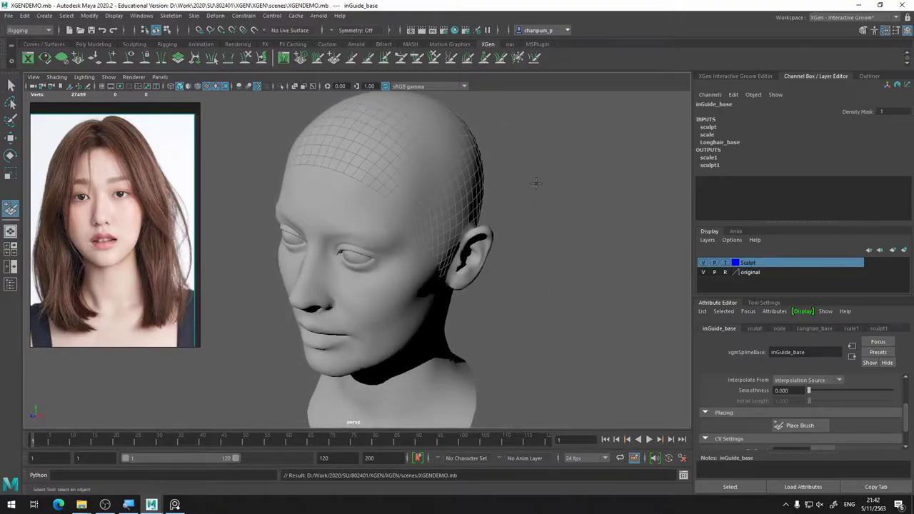
mouse_move(535, 185)
middle_mouse_down("alt")
mouse_move(555, 183)
mouse_move(544, 211)
middle_mouse_up("alt")
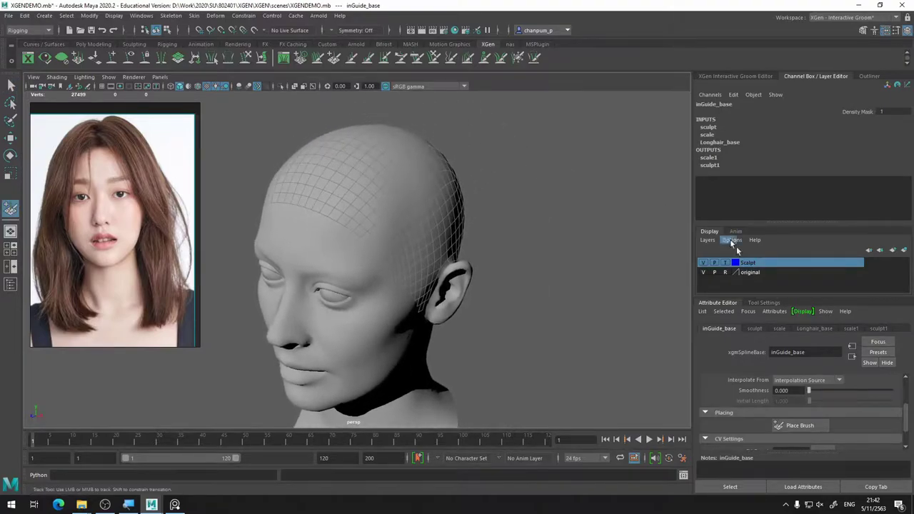
Enlarge the Place Brush and place a short guide on the scalp in front of the right ear.
left_click(739, 75)
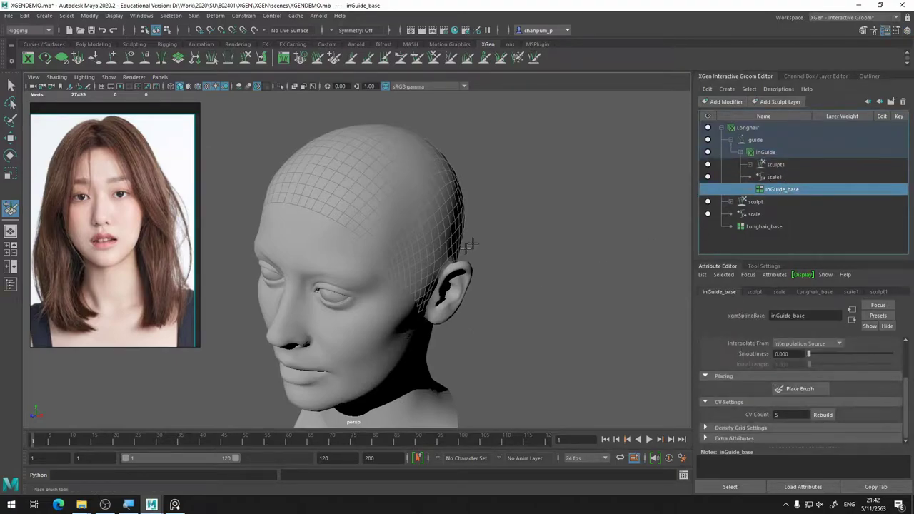
middle_click_drag(477, 233, 498, 202, "alt")
mouse_move(535, 198)
left_mouse_down("alt")
mouse_move(473, 244)
mouse_move(386, 237)
mouse_move(528, 234)
mouse_move(495, 228)
mouse_move(416, 252)
mouse_move(526, 224)
mouse_move(373, 224)
mouse_move(402, 219)
mouse_move(418, 190)
mouse_move(408, 240)
mouse_move(393, 242)
mouse_move(433, 250)
mouse_move(467, 240)
left_mouse_up("alt")
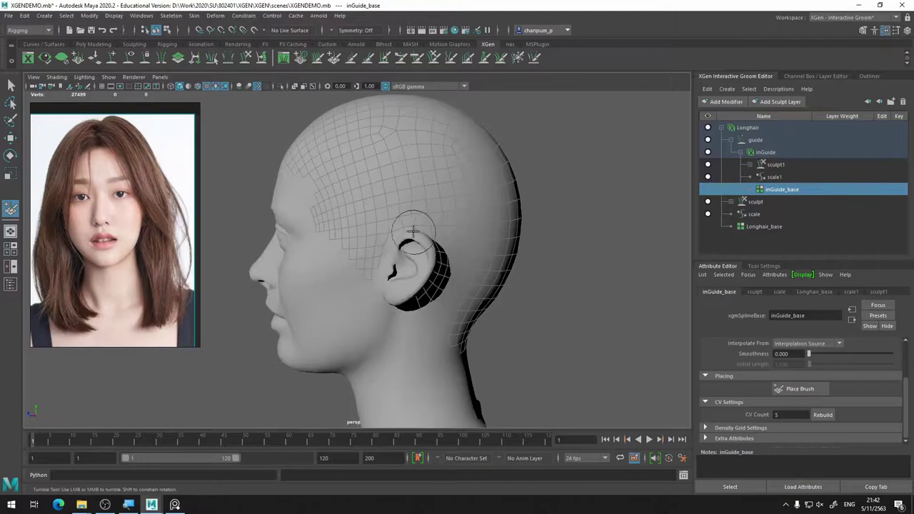
middle_click_drag(495, 286, 501, 271, "alt")
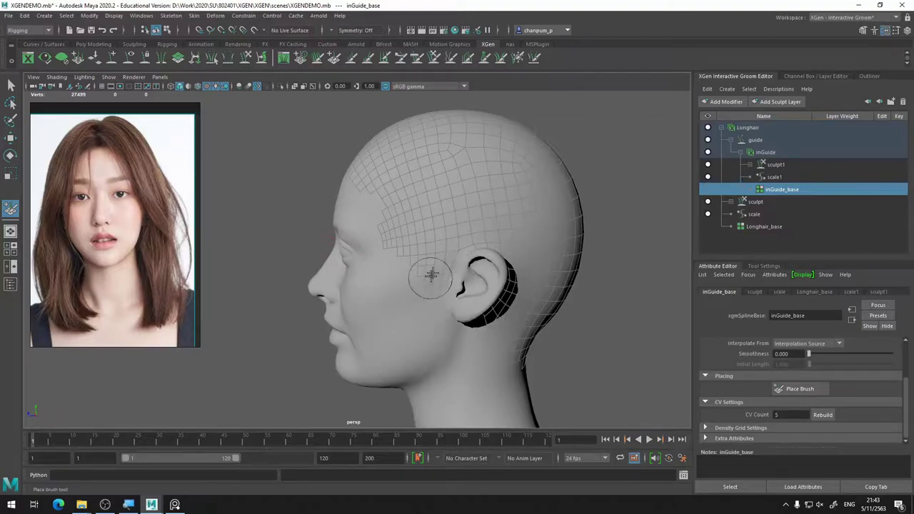
mouse_move(438, 272)
left_mouse_down()
mouse_move(481, 243)
mouse_move(447, 194)
left_mouse_up()
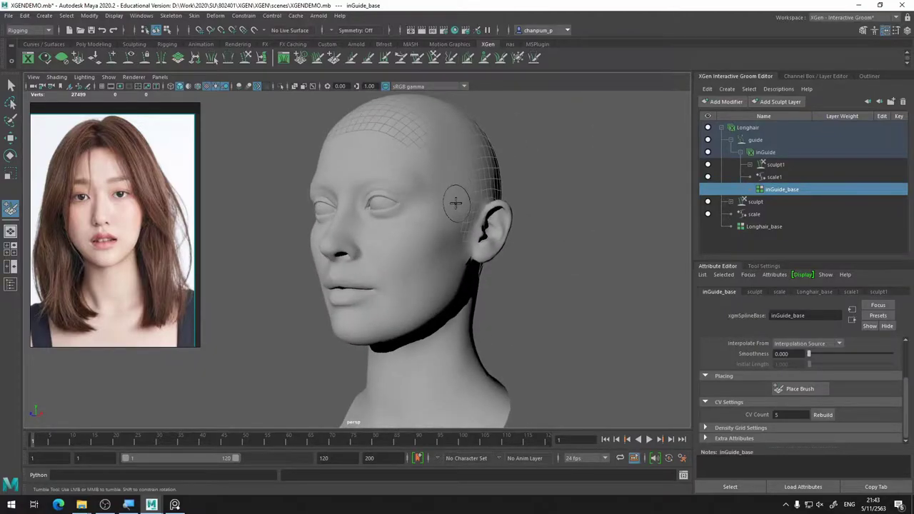
mouse_move(492, 200)
left_mouse_down("alt")
mouse_move(458, 227)
mouse_move(418, 219)
left_mouse_up("alt")
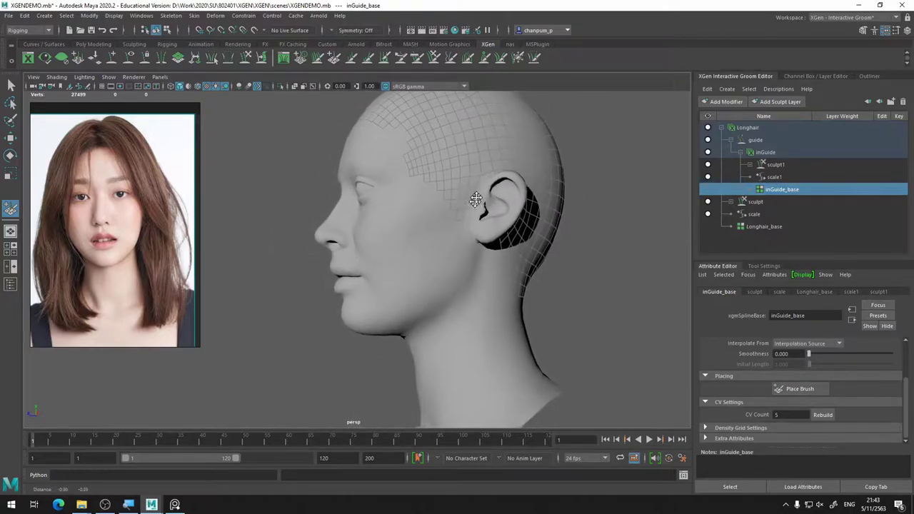
middle_click_drag(475, 195, 483, 218, "alt")
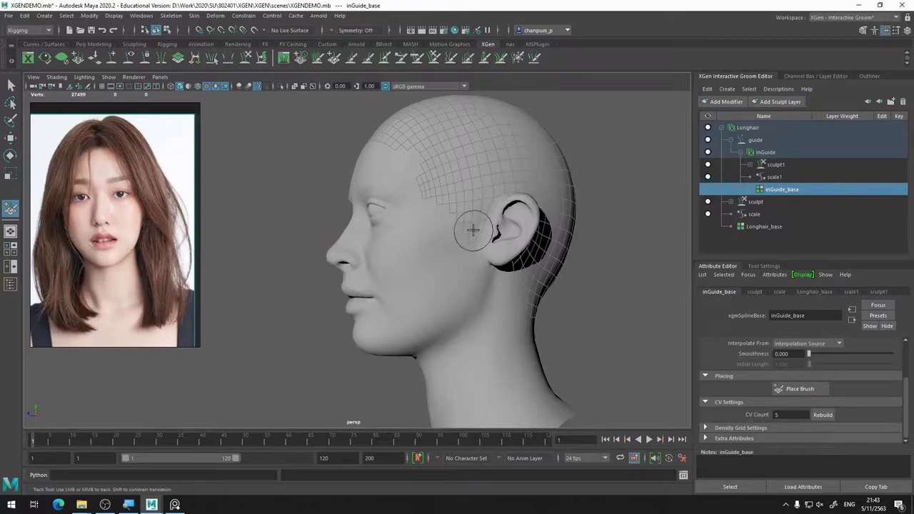
left_click(473, 234)
mouse_move(476, 218)
left_mouse_down("alt")
mouse_move(516, 242)
mouse_move(509, 224)
mouse_move(410, 243)
mouse_move(445, 163)
left_mouse_up("alt")
Zoom in and out on the ear, then open the menu set dropdown currently showing Rigging.
scroll(519, 239, "up", 3)
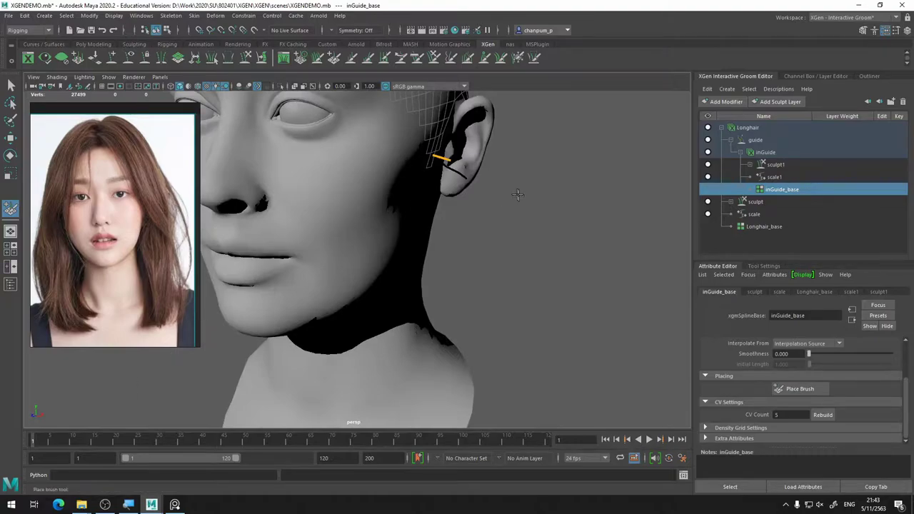
scroll(517, 194, "down", 3)
scroll(499, 187, "down", 1)
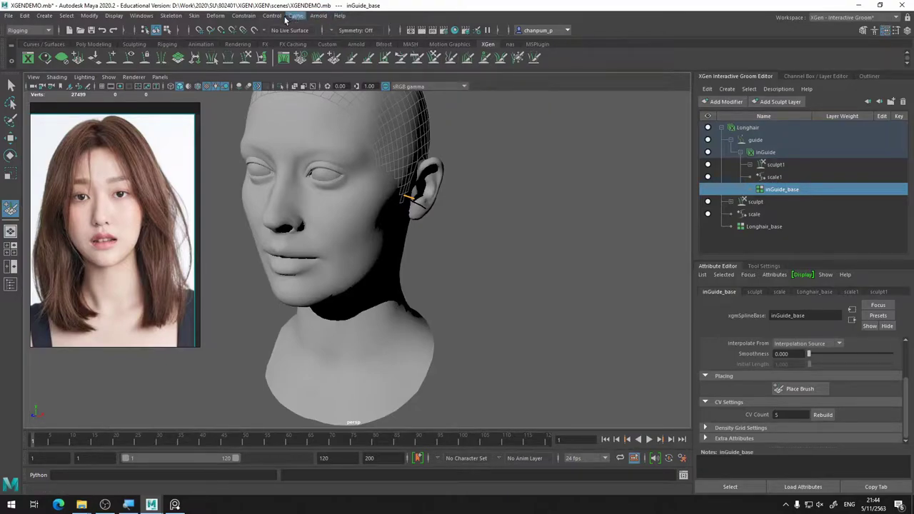
left_click(28, 30)
Switch to Modeling, tear off Generate > Interactive Grooming Tools beside the head, and save the scene.
left_click(29, 39)
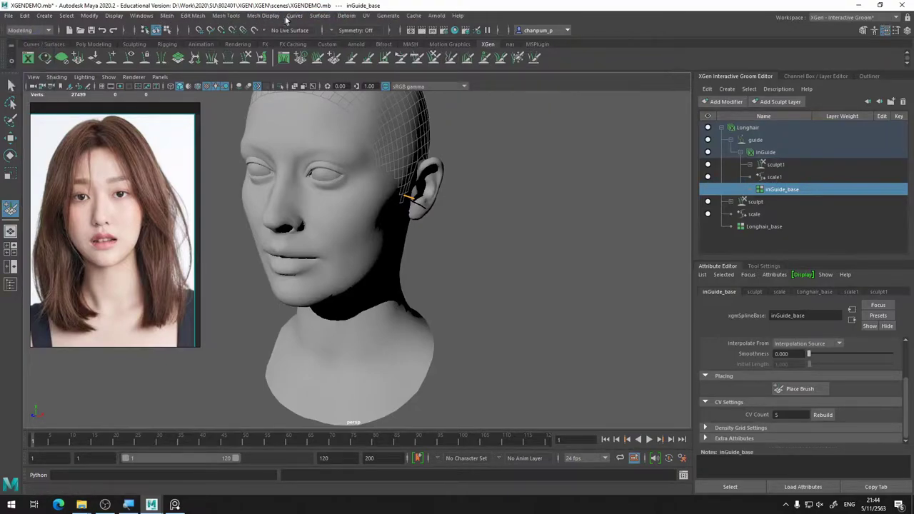
left_click(388, 15)
mouse_move(423, 171)
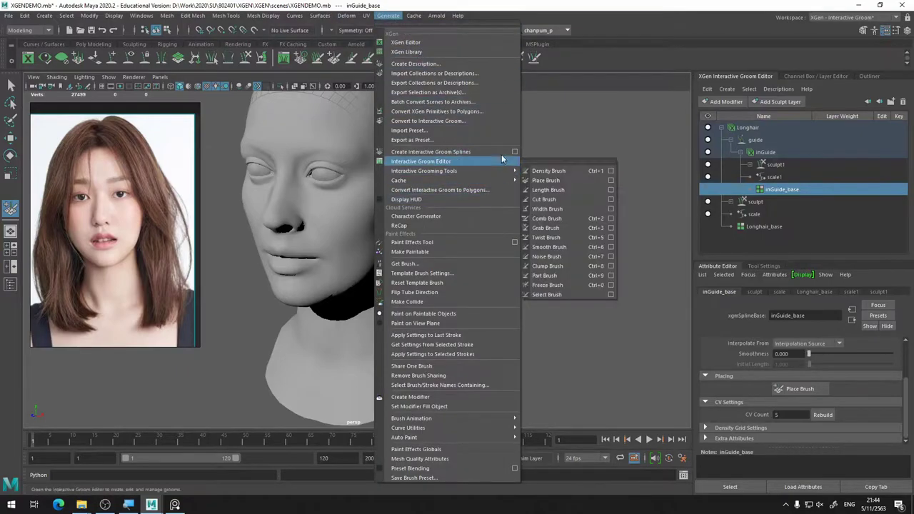
left_click(548, 162)
left_click_drag(579, 153, 606, 113)
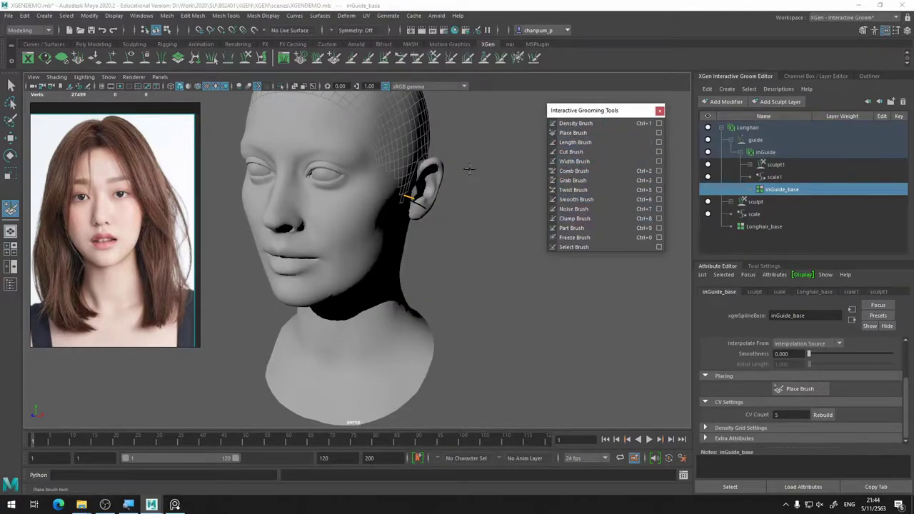
key("ctrl+s")
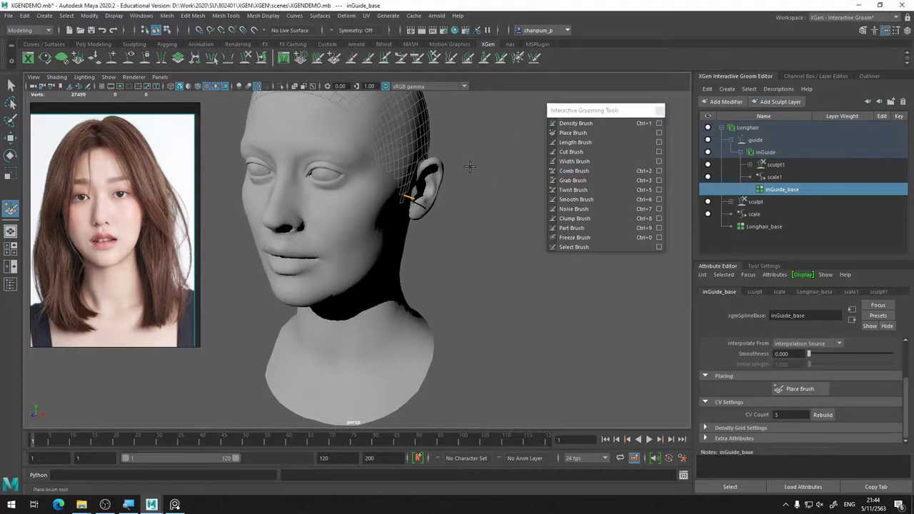
Try the Space-bar hotbox and toggle between the four-view layout and single perspective view.
key("space")
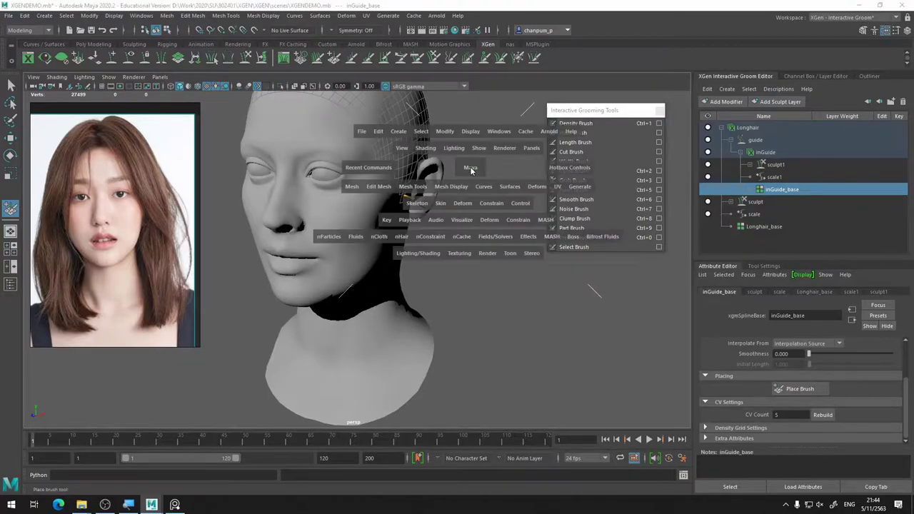
key("space")
left_click(470, 167)
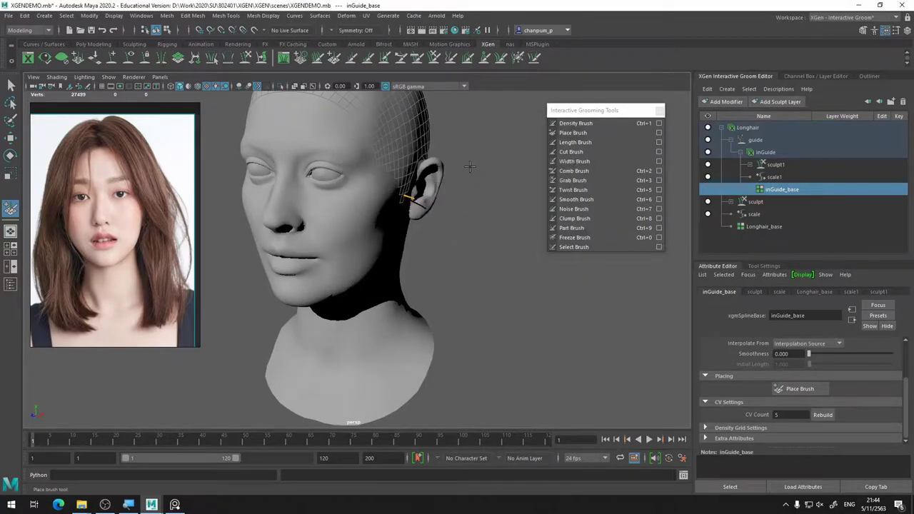
key("space")
left_click(469, 166)
key("space")
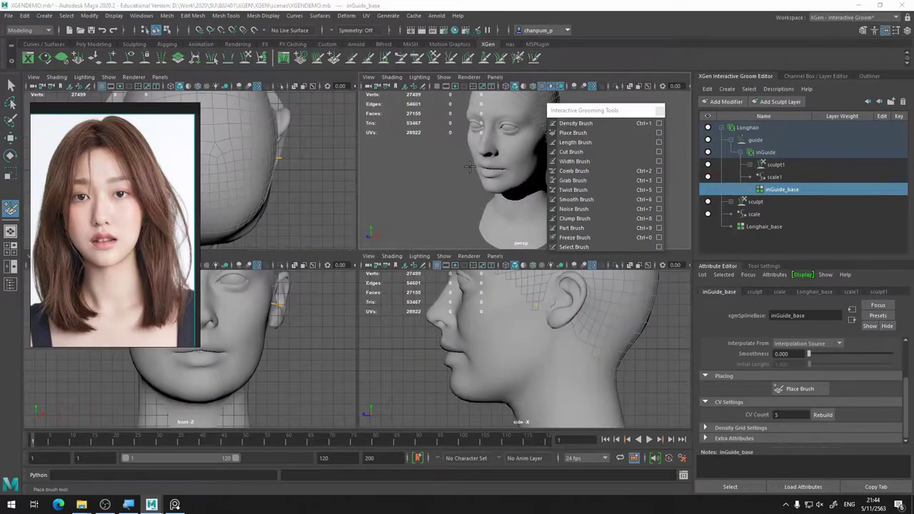
key("space")
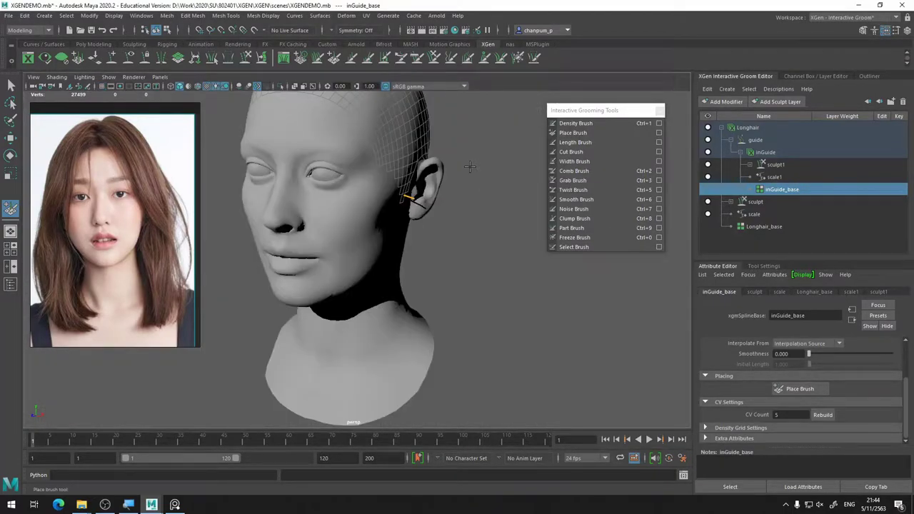
key("space")
Activate the Grab Brush and show its Tool Settings with Symmetry Settings expanded.
left_click(591, 110)
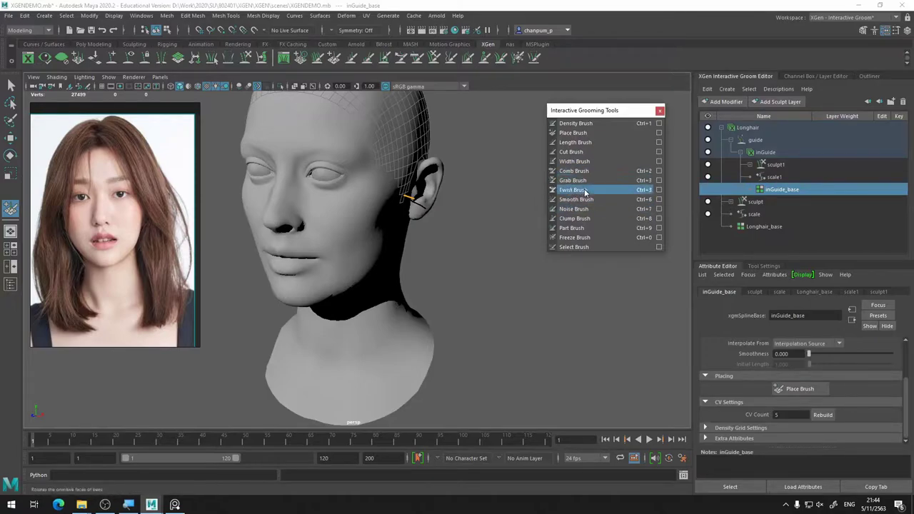
left_click(583, 181)
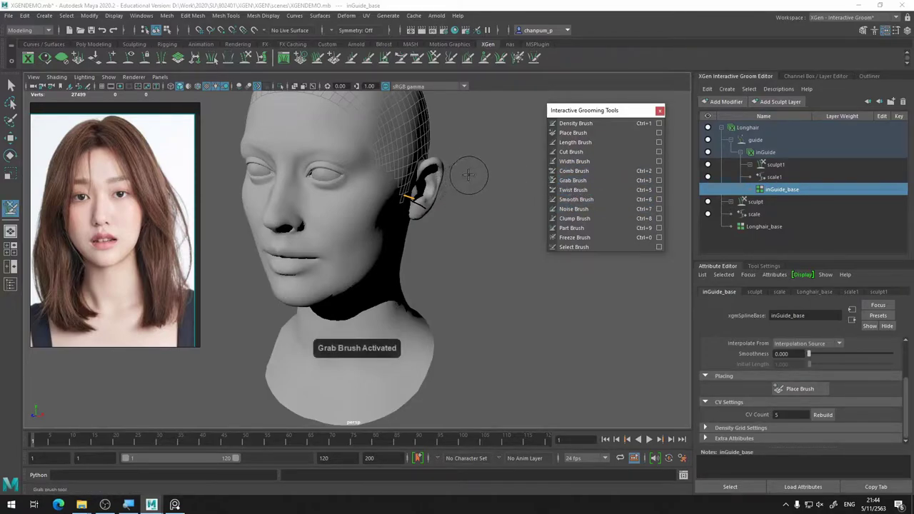
key("space")
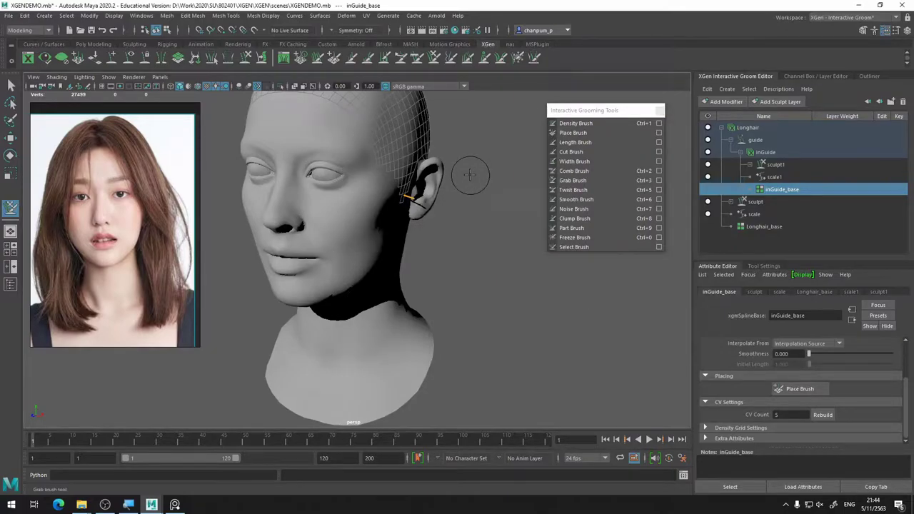
left_click_drag(421, 201, 464, 187, "alt")
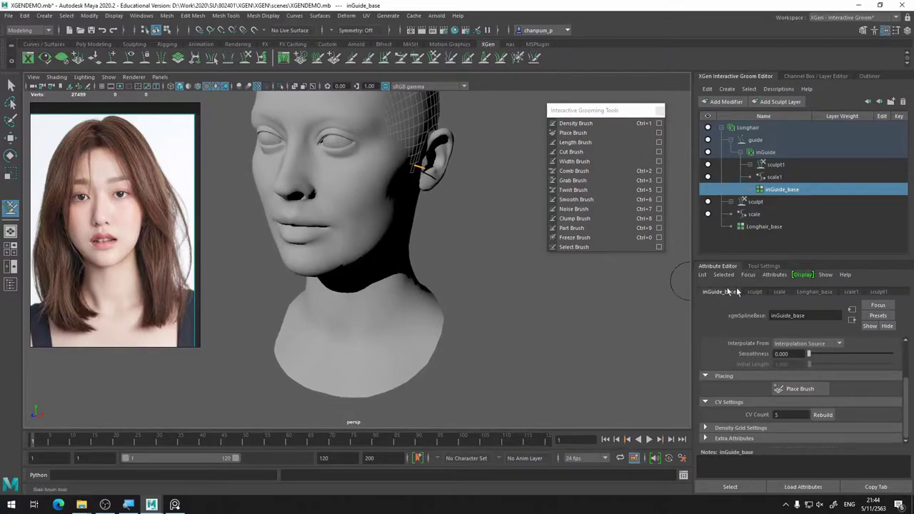
left_click(764, 267)
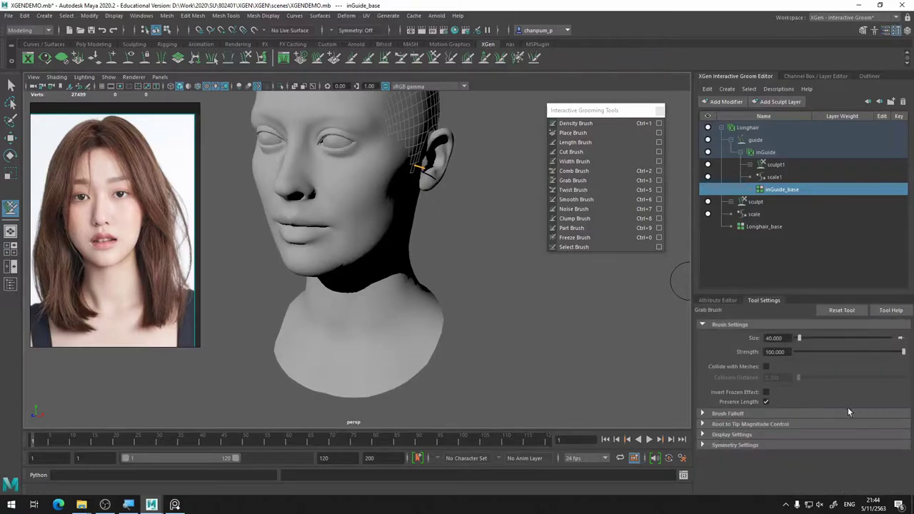
left_click(736, 445)
Orbit and pan around the head to a three-quarter front view showing its top.
mouse_move(445, 250)
left_mouse_down("alt")
mouse_move(494, 252)
mouse_move(453, 249)
mouse_move(484, 236)
left_mouse_up("alt")
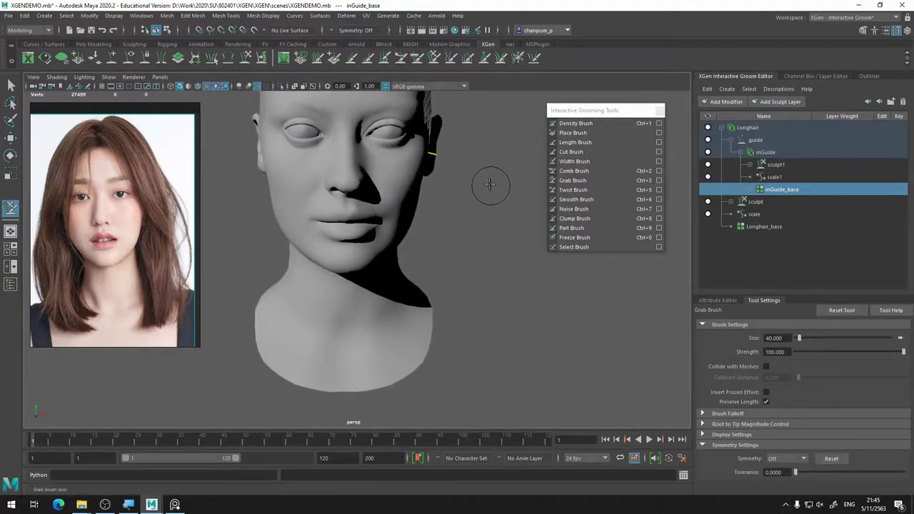
left_click_drag(489, 183, 440, 210, "alt")
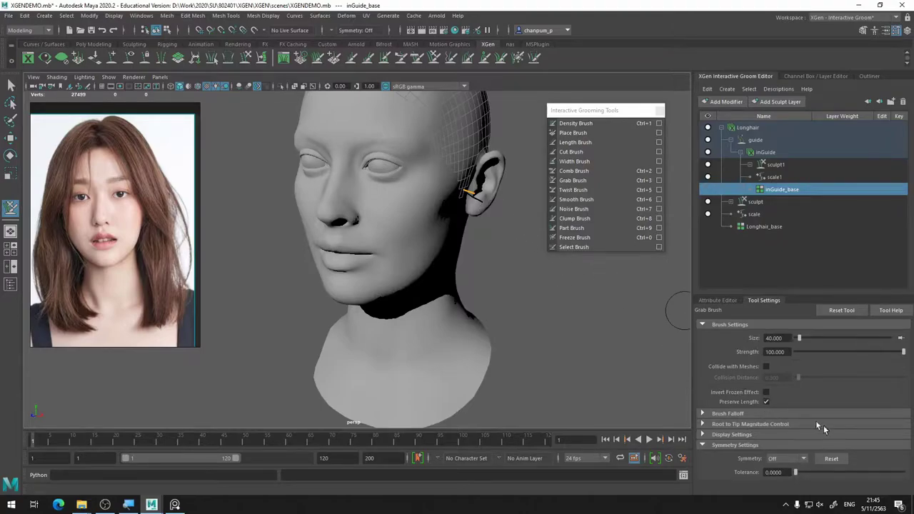
left_click_drag(493, 216, 445, 224, "alt")
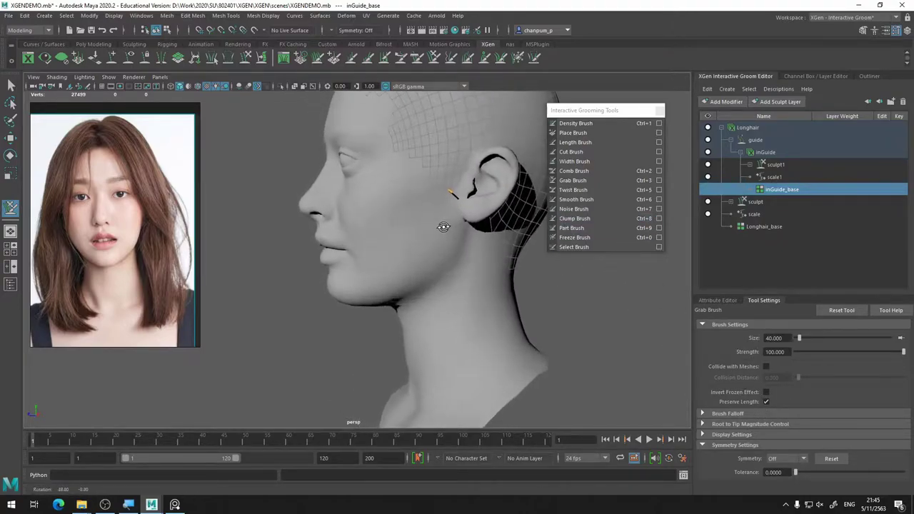
middle_click_drag(550, 296, 471, 306, "alt")
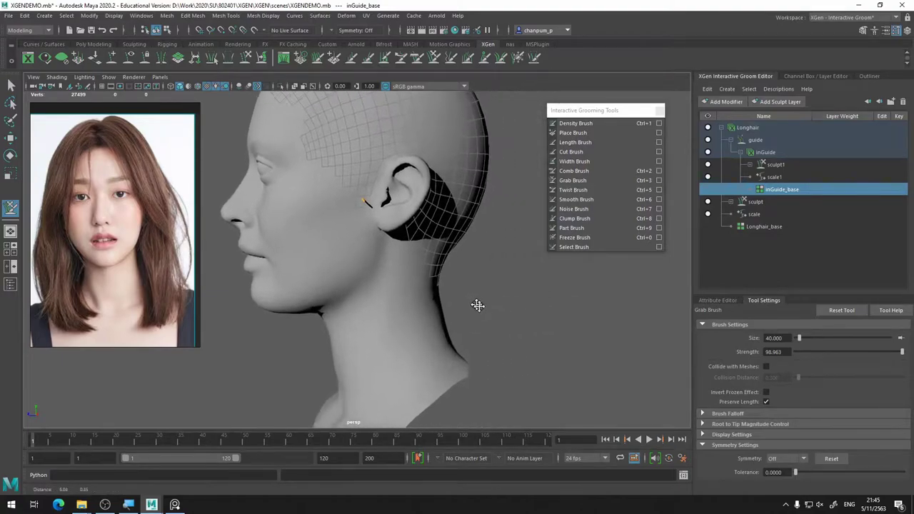
left_click_drag(403, 236, 435, 236, "alt")
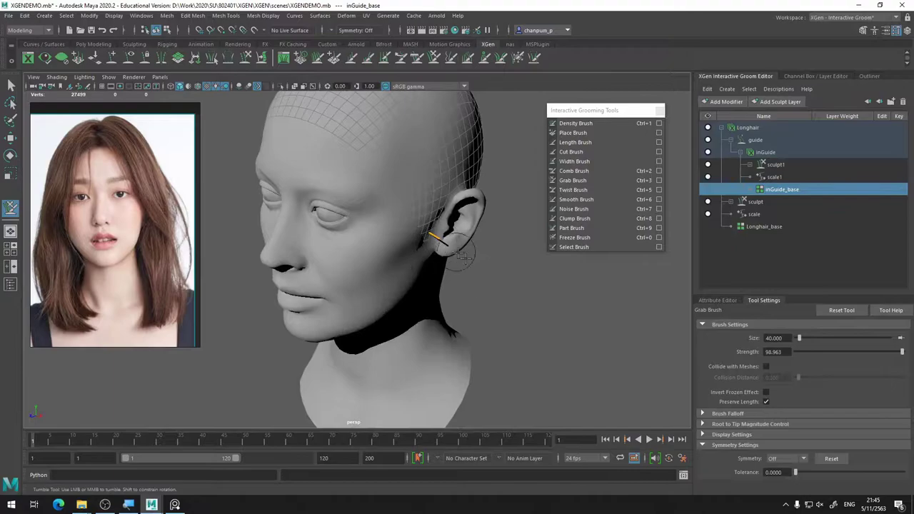
middle_click_drag(500, 265, 483, 245, "alt")
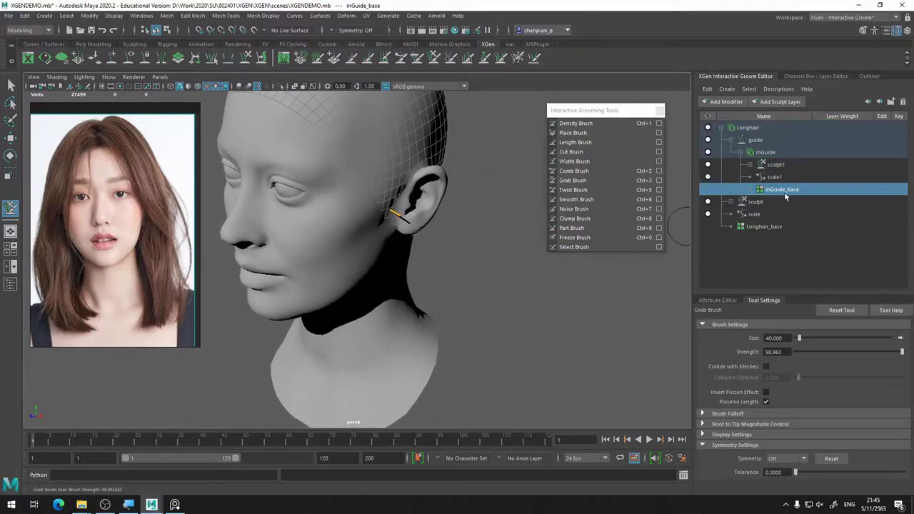
Select Sculpt Layer 1 under sculpt1 and grab the ear guide down the neck to its base.
left_click(751, 165)
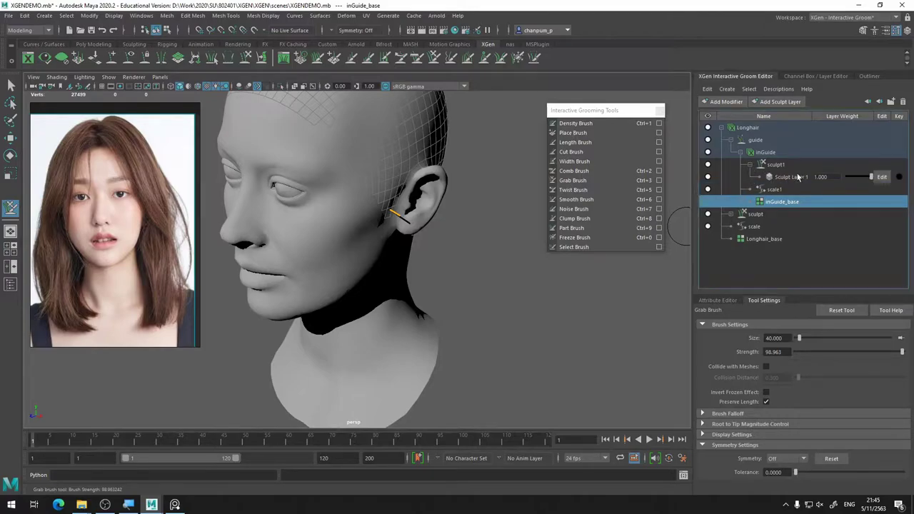
left_click(777, 165)
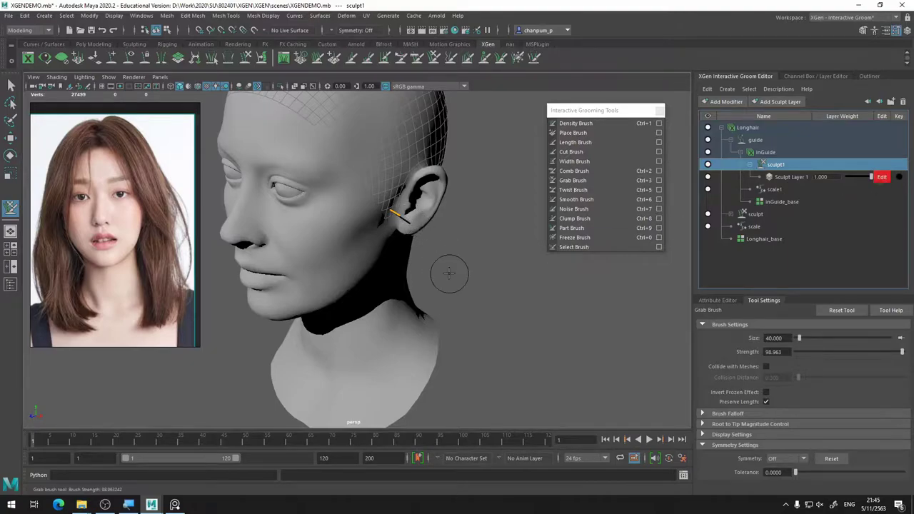
mouse_move(449, 272)
left_mouse_down("alt")
mouse_move(414, 250)
mouse_move(463, 264)
mouse_move(492, 256)
mouse_move(378, 188)
mouse_move(418, 249)
mouse_move(453, 257)
mouse_move(412, 245)
mouse_move(444, 316)
mouse_move(421, 314)
left_mouse_up("alt")
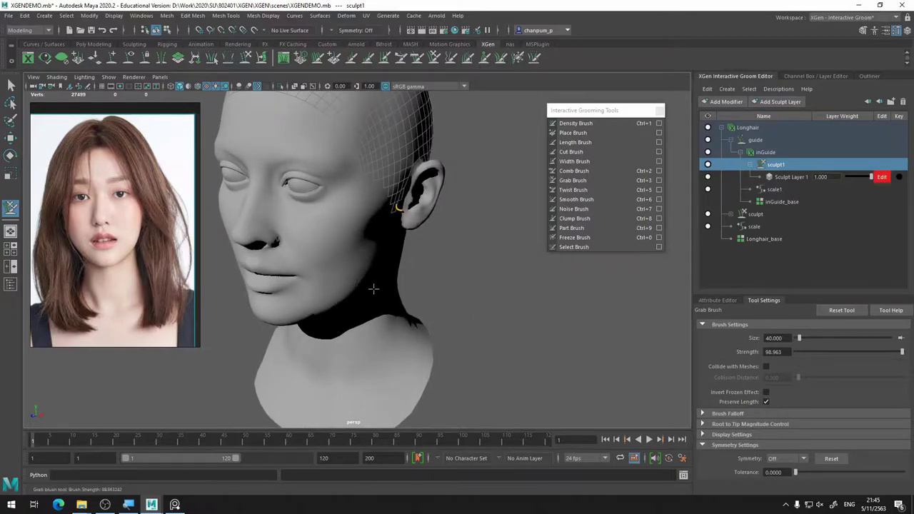
mouse_move(374, 287)
left_mouse_down("alt")
mouse_move(395, 247)
mouse_move(435, 249)
mouse_move(406, 249)
left_mouse_up("alt")
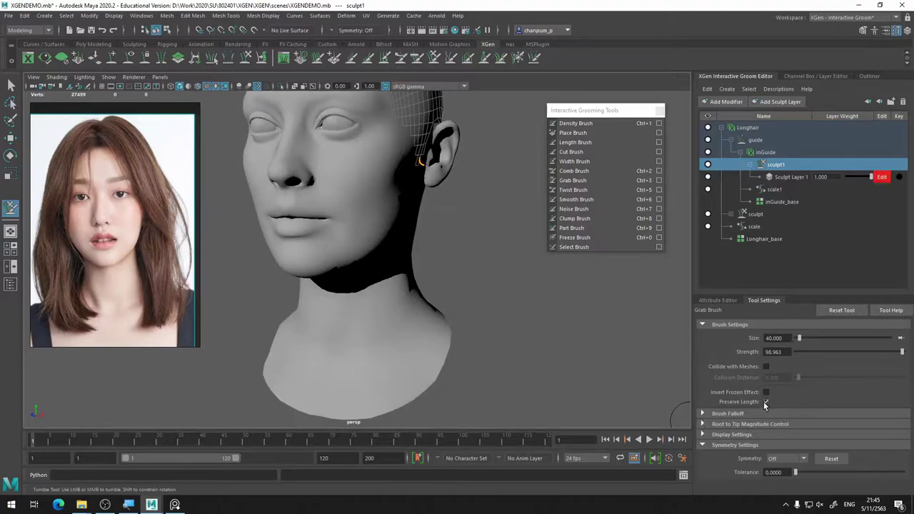
mouse_move(421, 163)
left_mouse_down()
mouse_move(434, 367)
mouse_move(423, 389)
mouse_move(404, 388)
mouse_move(407, 307)
mouse_move(379, 320)
mouse_move(473, 322)
mouse_move(450, 300)
left_mouse_up()
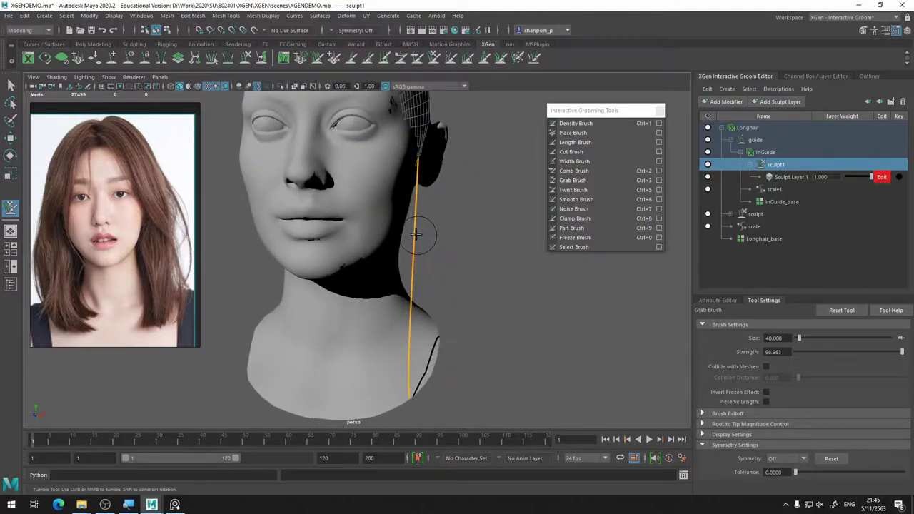
left_click(571, 179)
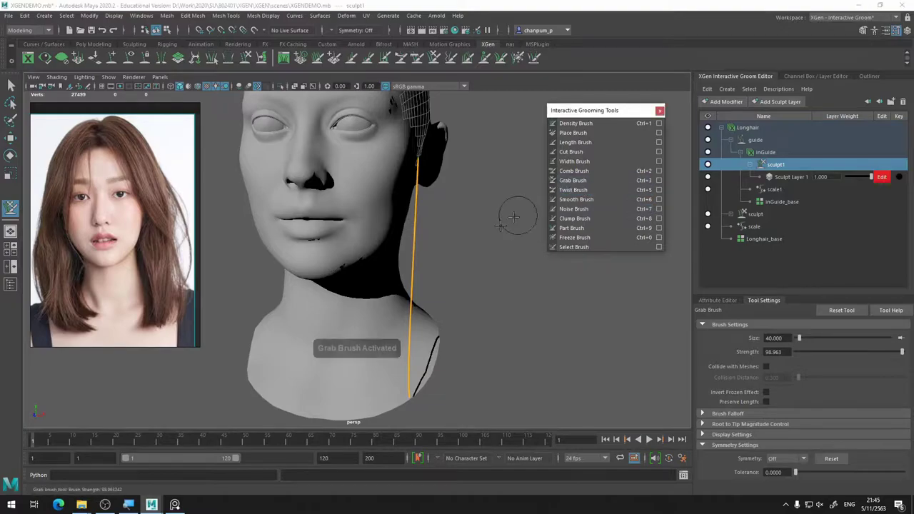
mouse_move(418, 244)
left_mouse_down("alt")
mouse_move(406, 250)
mouse_move(417, 262)
left_mouse_up("alt")
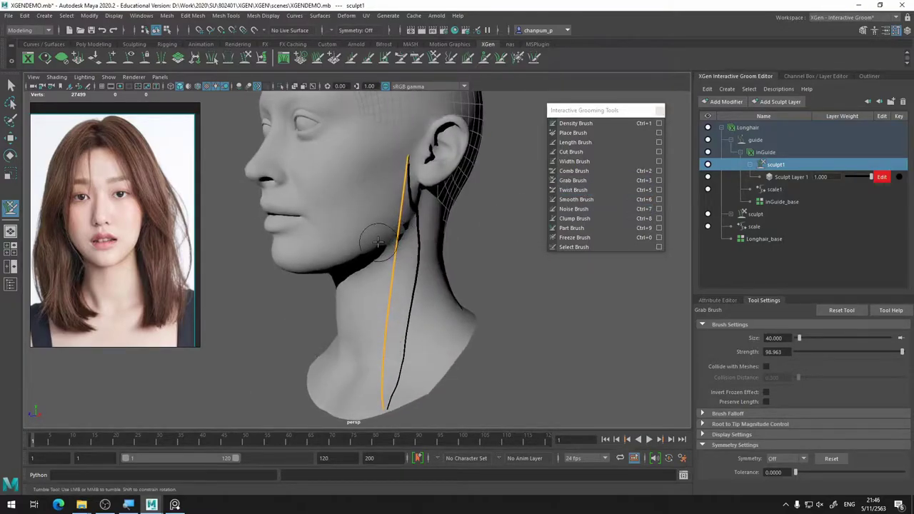
left_click(769, 152)
Select the guide modifier and show its Longhair_base attributes in the Attribute Editor.
left_click(771, 141)
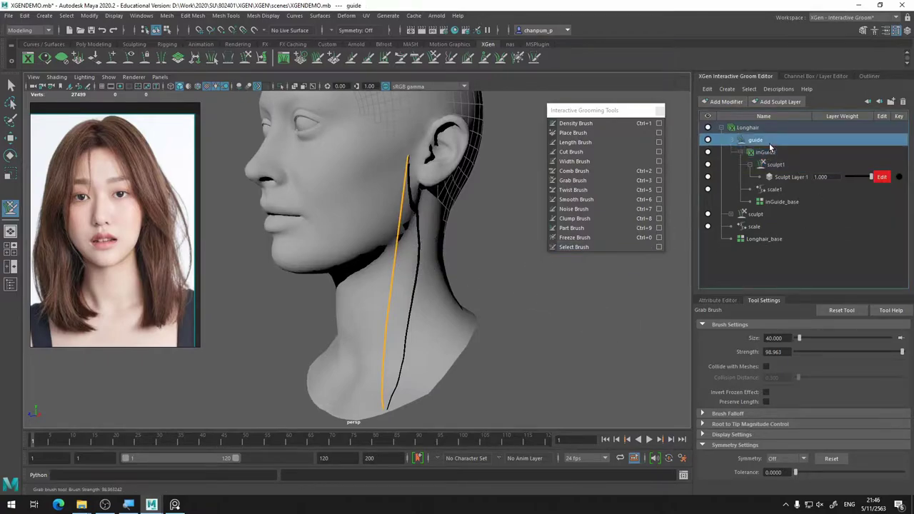
left_click(717, 301)
scroll(797, 407, "up", 3)
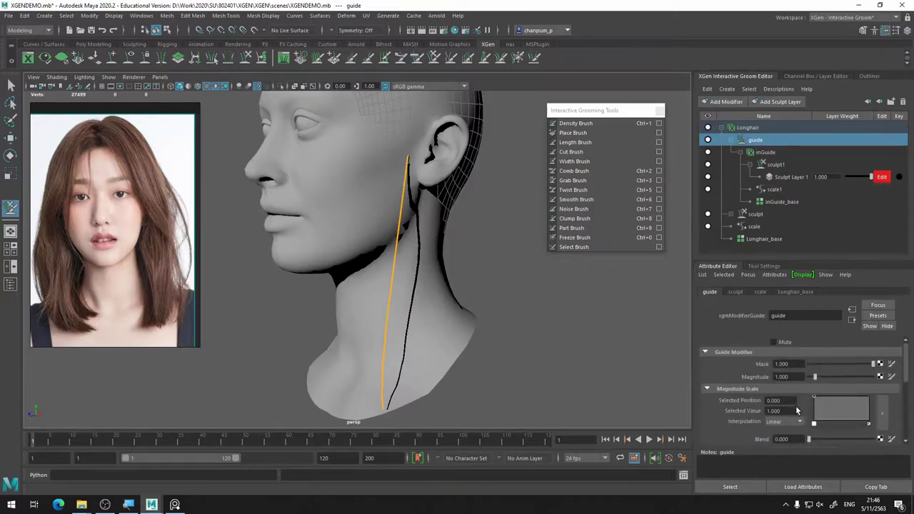
scroll(797, 407, "up", 3)
scroll(797, 407, "up", 3)
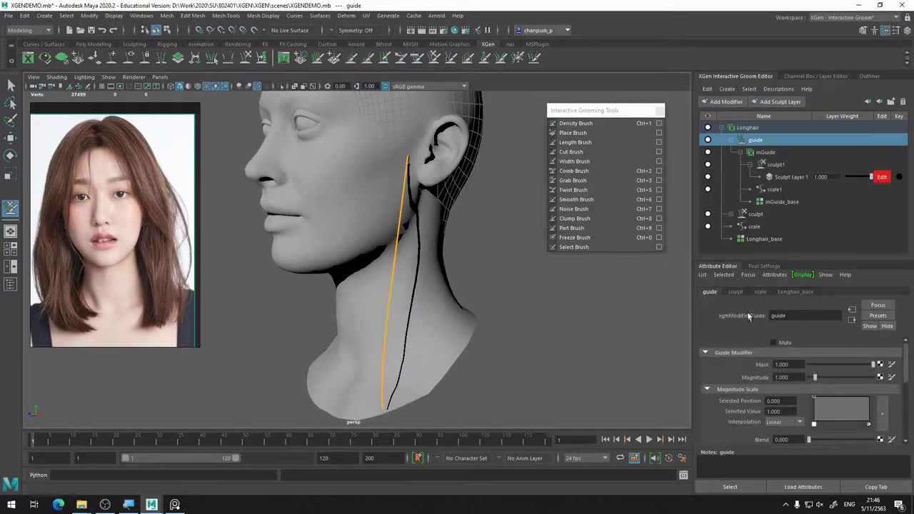
left_click(810, 292)
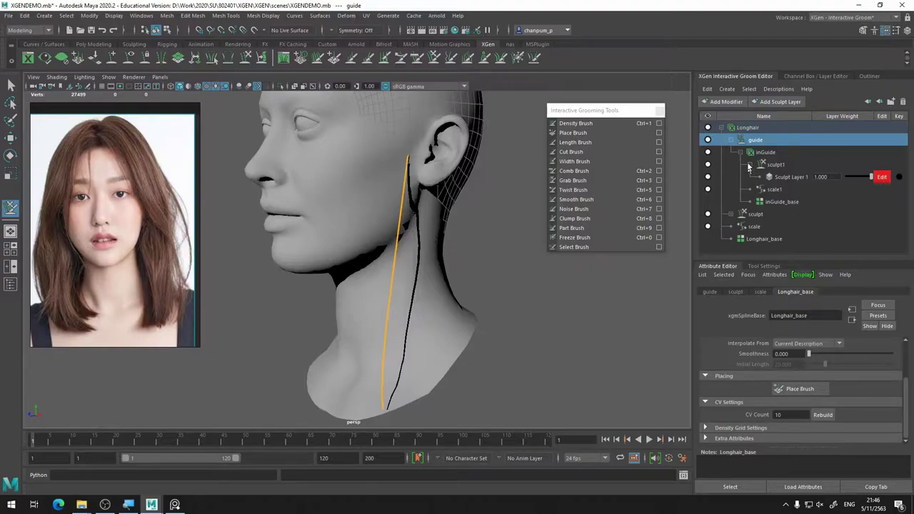
With the Grab Brush, pull the guide's lower section forward toward the throat.
left_click_drag(410, 279, 438, 271, "alt")
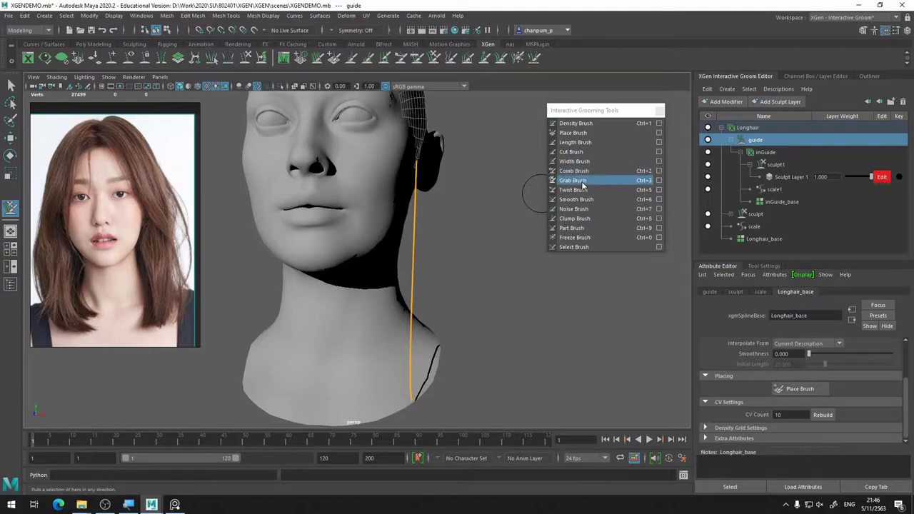
left_click(572, 180)
left_click(413, 259)
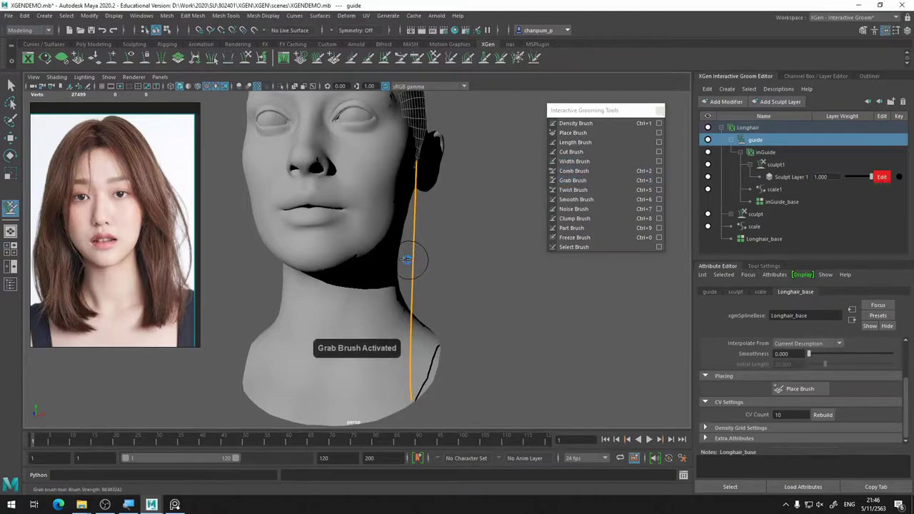
left_click_drag(418, 221, 369, 240, "alt")
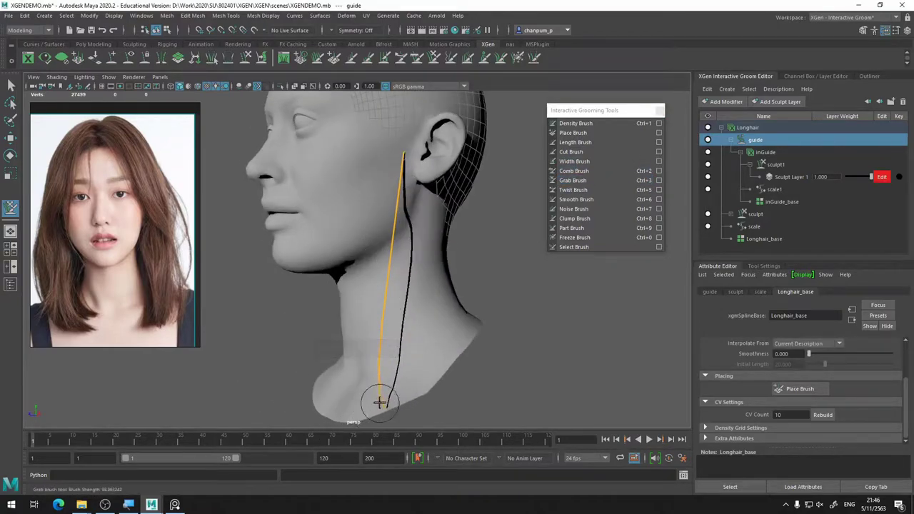
left_click_drag(381, 330, 365, 316)
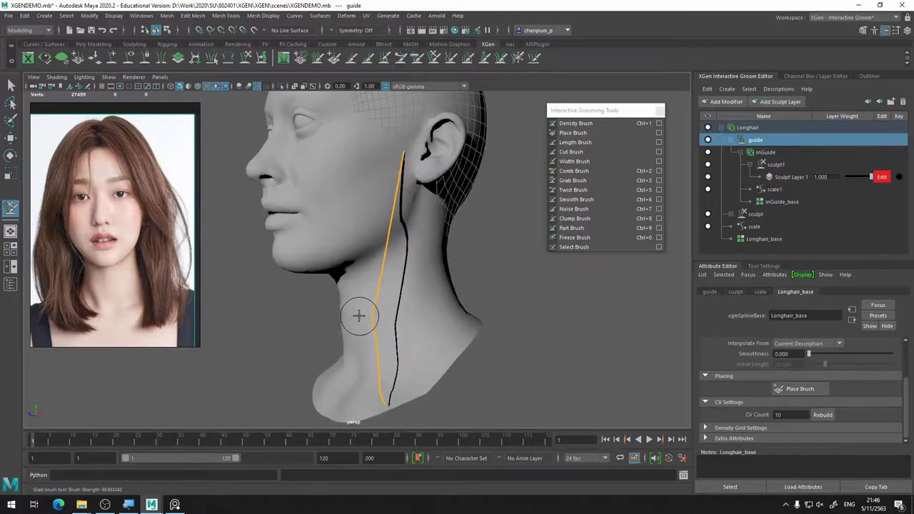
mouse_move(400, 283)
left_mouse_down("alt")
mouse_move(421, 266)
mouse_move(374, 262)
mouse_move(378, 246)
left_mouse_up("alt")
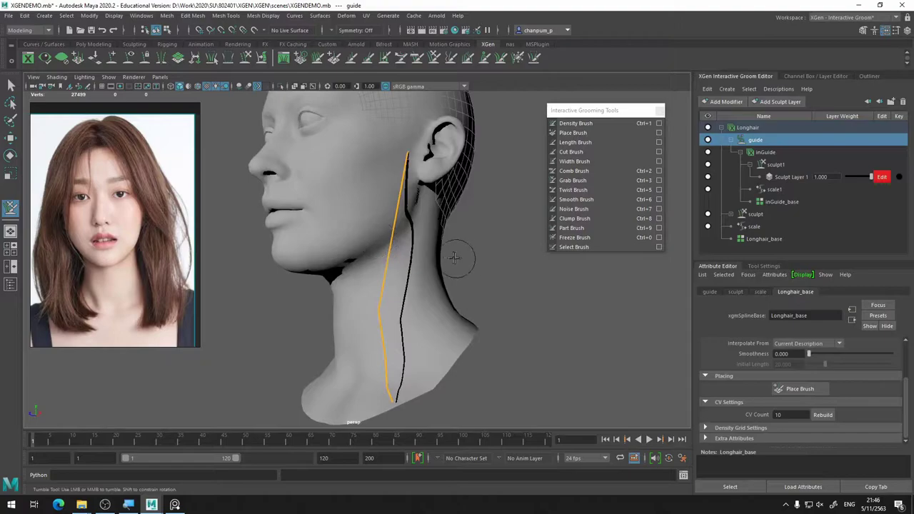
left_click_drag(454, 257, 534, 255, "alt")
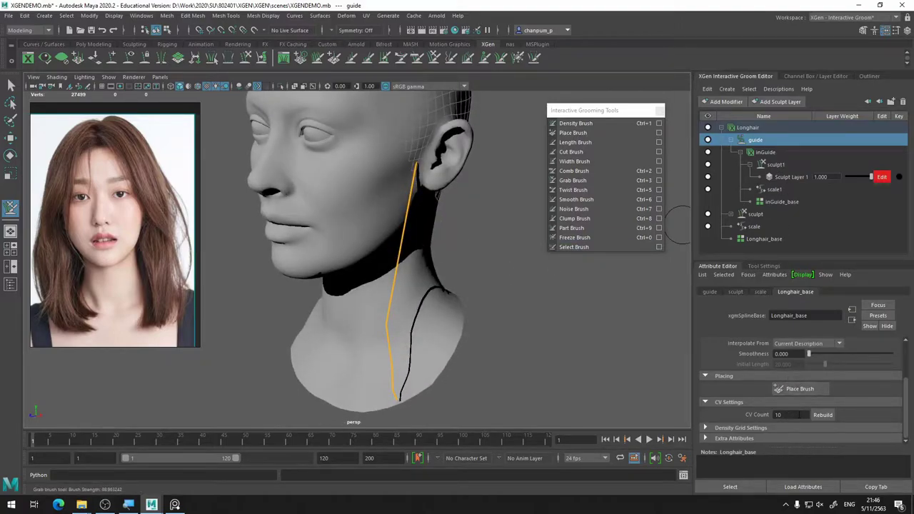
Rebuild the guide on inGuide_base with 20 CVs, then undo the last guide bend.
left_click(781, 202)
double_click(791, 415)
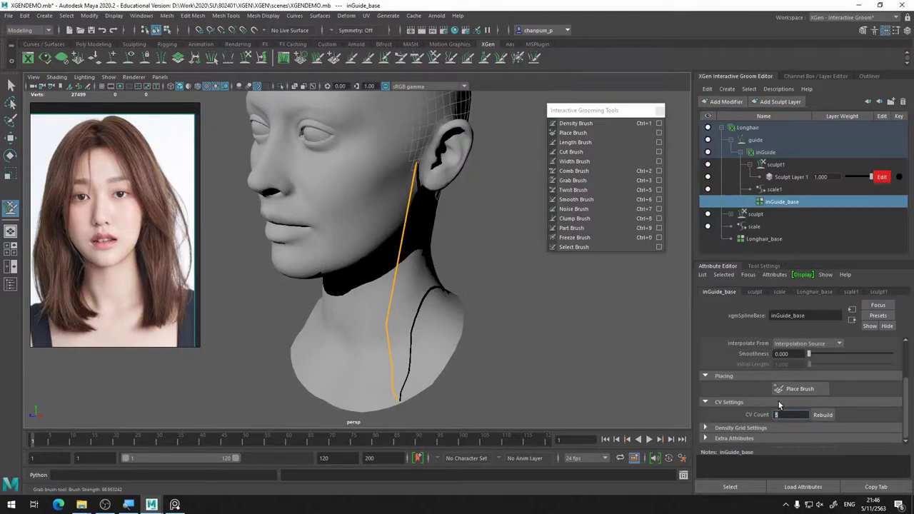
type("20")
left_click(823, 416)
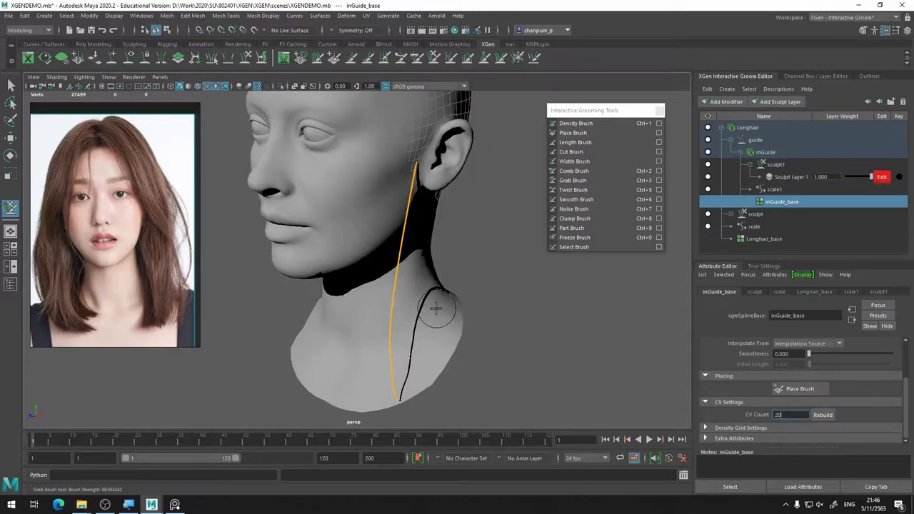
left_click_drag(465, 298, 476, 302, "alt")
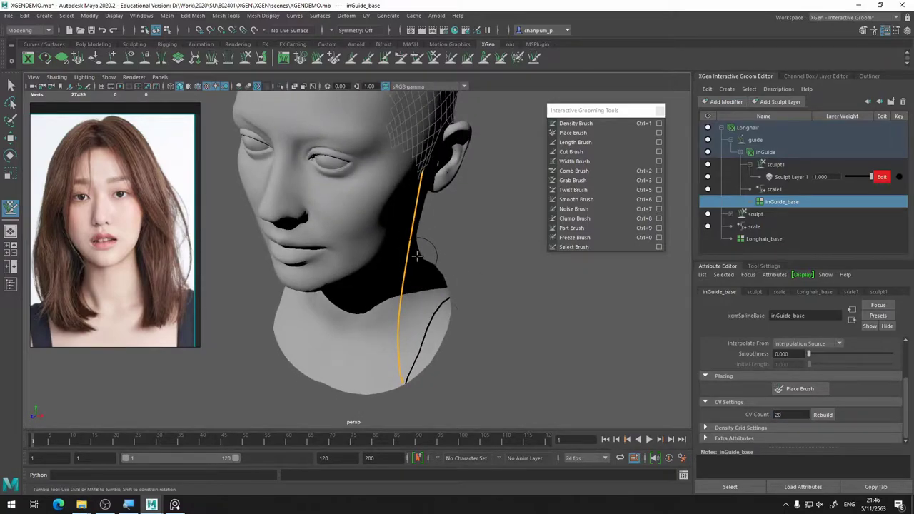
left_click_drag(460, 268, 421, 254, "alt")
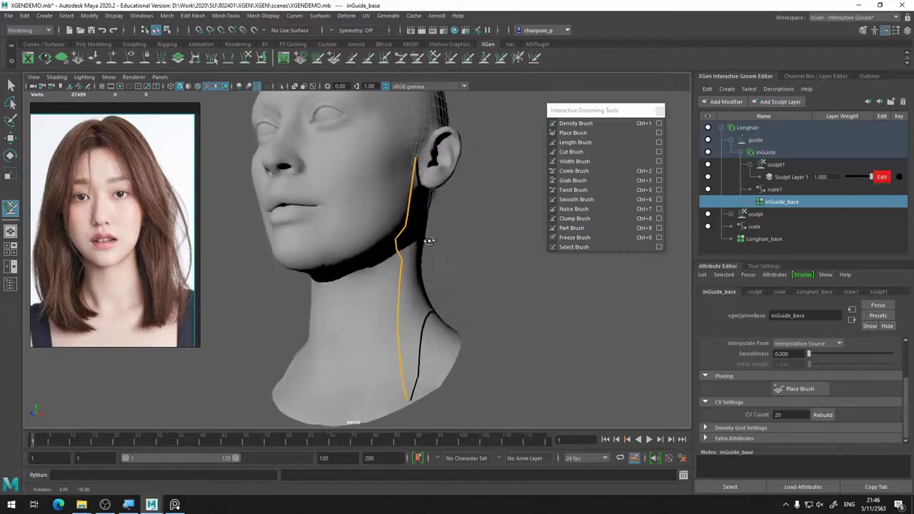
key("ctrl+z")
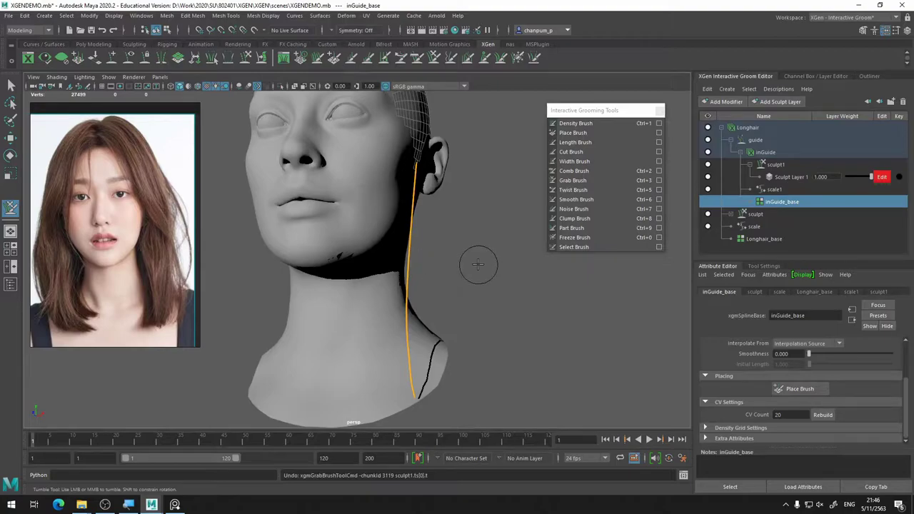
Enlarge the grab brush to size 150 and turn on Collide with Meshes.
left_click_drag(478, 264, 550, 264)
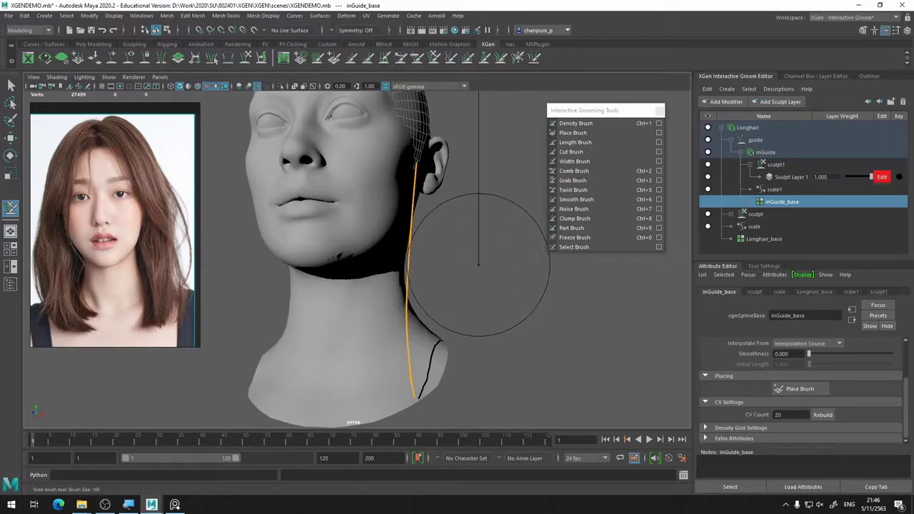
left_click(767, 266)
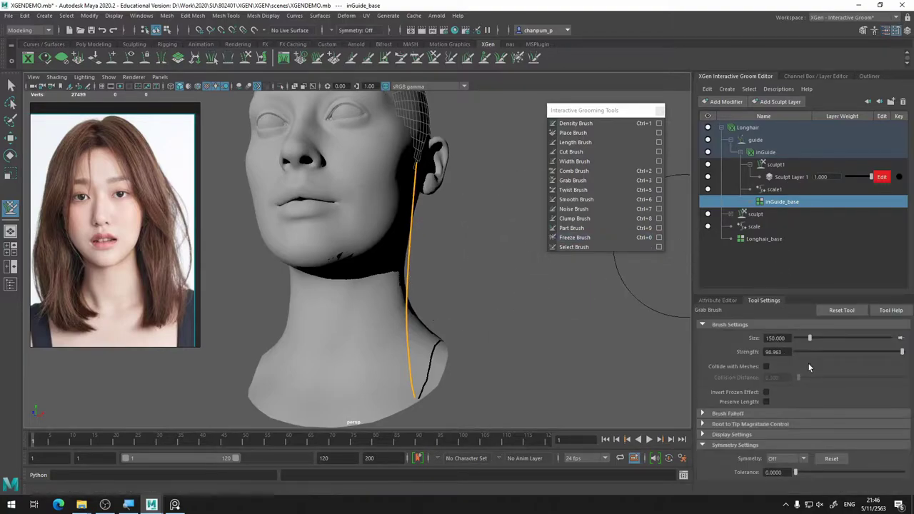
left_click(765, 366)
Test-grab the orange guide at the jaw, then undo the bends so it stays straight.
mouse_move(484, 255)
left_mouse_down("alt")
mouse_move(477, 267)
mouse_move(493, 259)
mouse_move(502, 267)
mouse_move(426, 248)
mouse_move(397, 261)
mouse_move(401, 249)
mouse_move(379, 255)
mouse_move(436, 275)
mouse_move(392, 285)
mouse_move(413, 264)
mouse_move(428, 265)
mouse_move(382, 252)
mouse_move(388, 264)
left_mouse_up("alt")
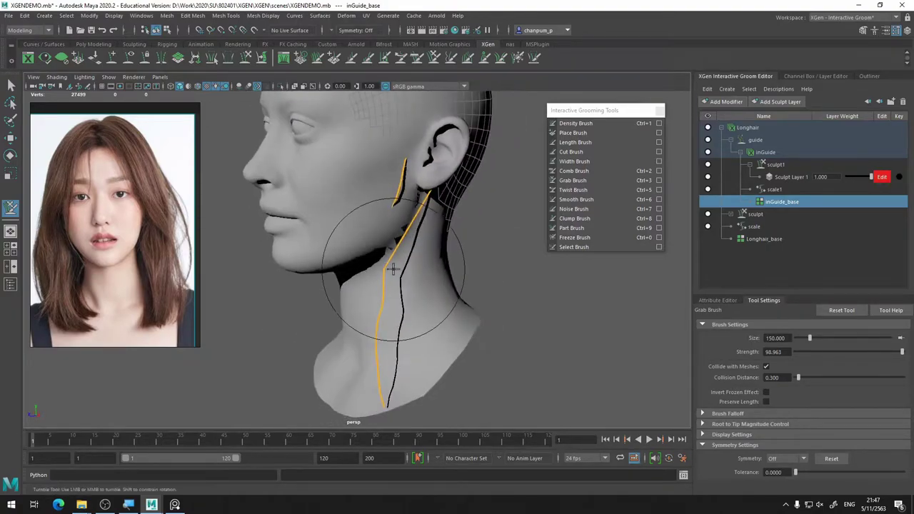
key("ctrl+z")
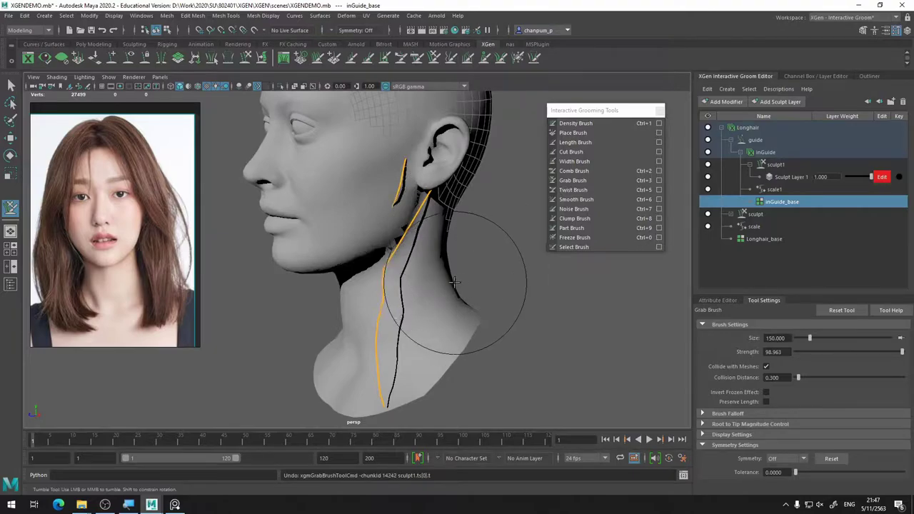
mouse_move(475, 270)
left_mouse_down("alt")
mouse_move(360, 286)
mouse_move(400, 280)
mouse_move(369, 277)
mouse_move(347, 249)
mouse_move(347, 264)
mouse_move(336, 241)
mouse_move(354, 293)
mouse_move(332, 289)
left_mouse_up("alt")
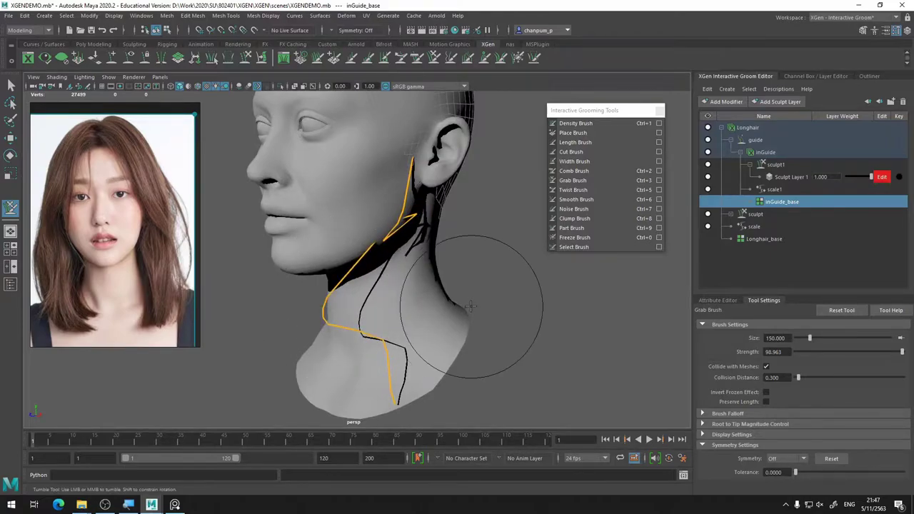
mouse_move(479, 310)
left_mouse_down("alt")
mouse_move(426, 287)
mouse_move(483, 281)
left_mouse_up("alt")
key("ctrl+z")
key("ctrl+z")
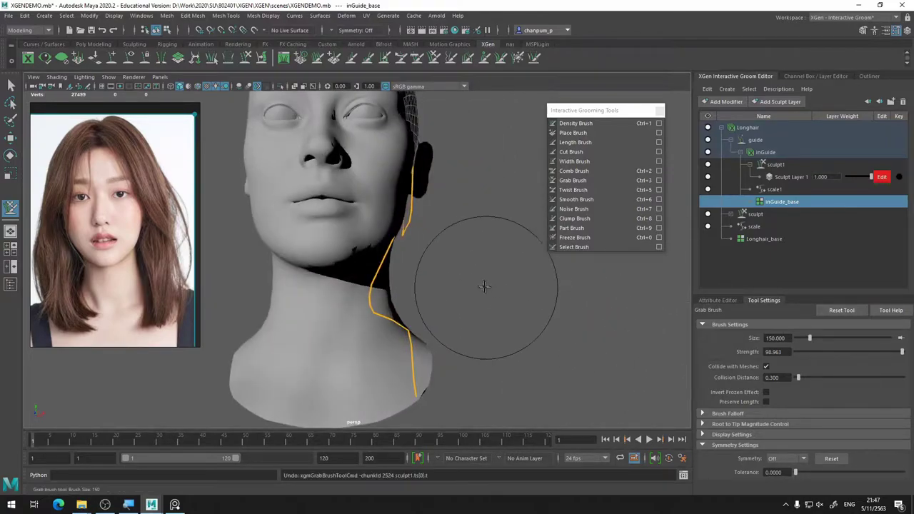
key("ctrl+z")
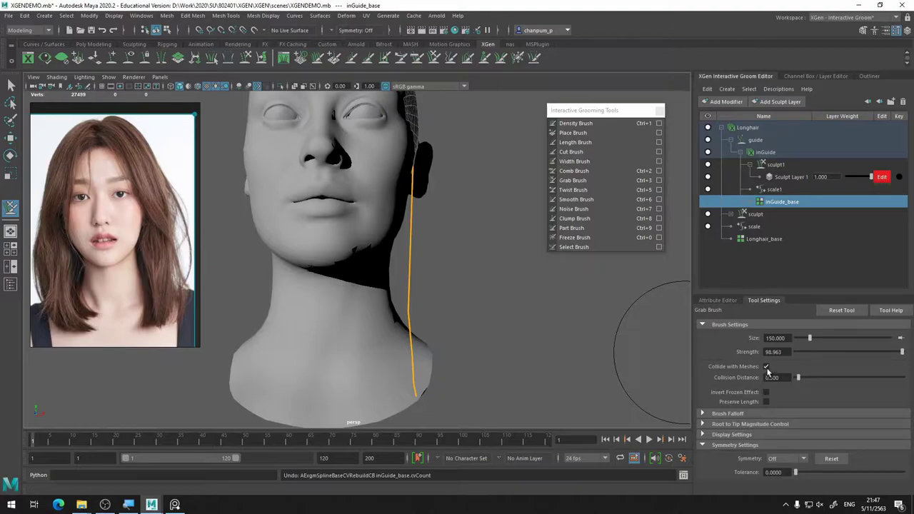
Turn off mesh collision, pull the guide near the neck, and rebuild inGuide_base with 25 CVs.
left_click(766, 366)
left_click_drag(492, 293, 470, 291, "alt")
left_click_drag(408, 270, 385, 305)
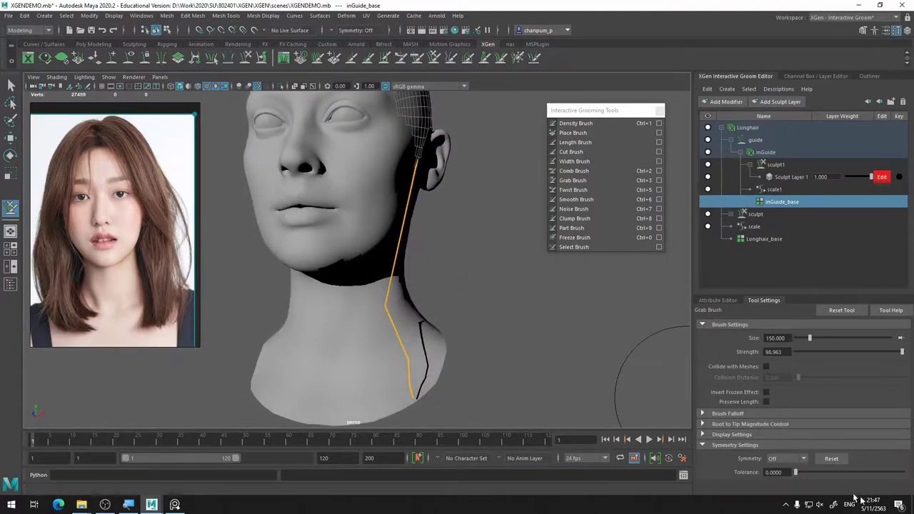
left_click(716, 300)
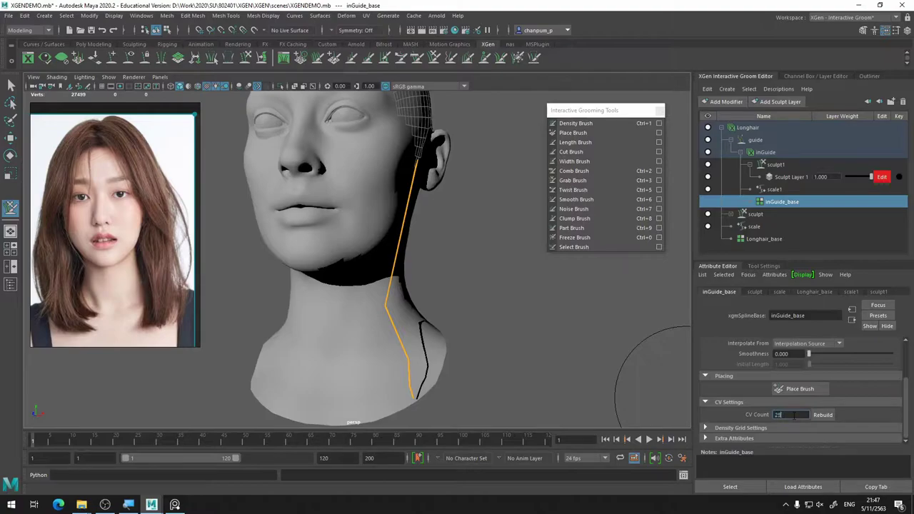
left_click(823, 415)
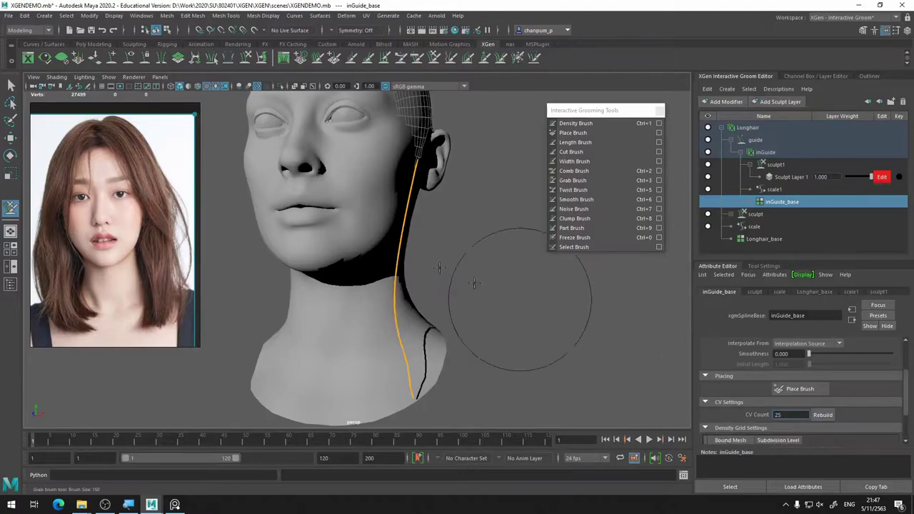
Shift the guide's upper part toward the cheek and bend its lower end near the neck.
mouse_move(479, 235)
left_mouse_down("alt")
mouse_move(419, 271)
mouse_move(471, 267)
left_mouse_up("alt")
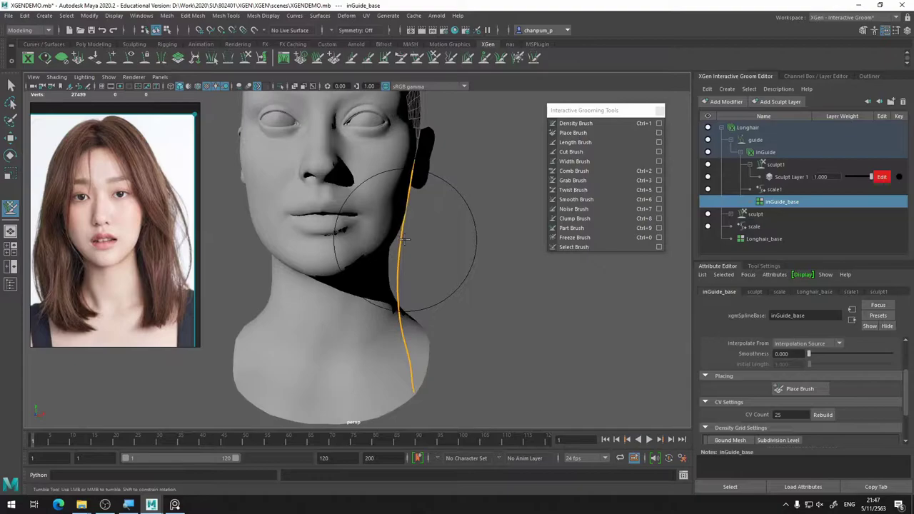
left_click_drag(403, 239, 416, 199)
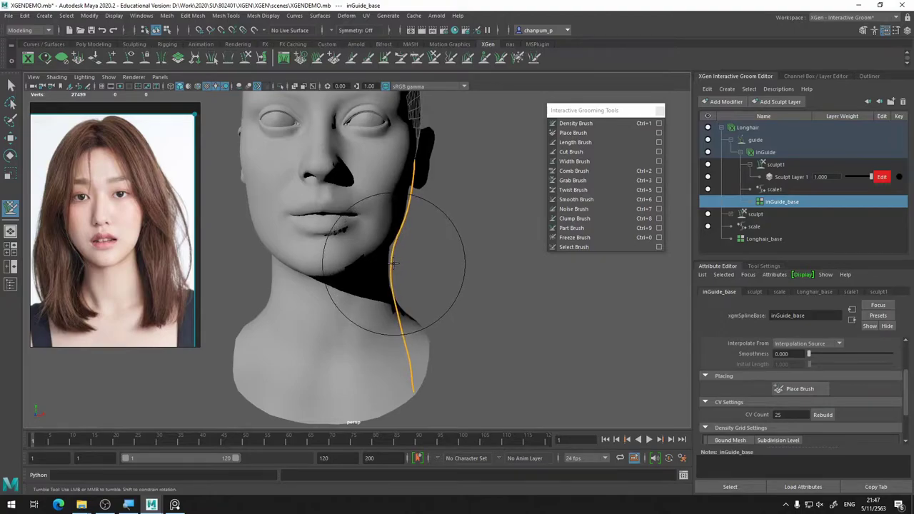
mouse_move(394, 263)
left_mouse_down("alt")
mouse_move(350, 255)
mouse_move(416, 255)
mouse_move(266, 265)
mouse_move(354, 269)
mouse_move(380, 413)
mouse_move(382, 397)
mouse_move(359, 401)
left_mouse_up("alt")
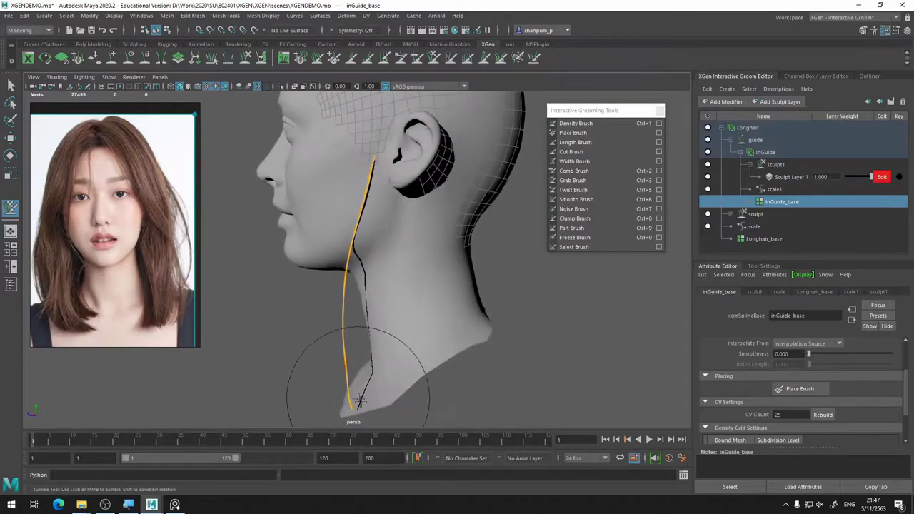
mouse_move(329, 337)
left_mouse_down()
mouse_move(350, 350)
mouse_move(346, 392)
mouse_move(444, 336)
mouse_move(365, 348)
mouse_move(361, 369)
mouse_move(434, 389)
left_mouse_up()
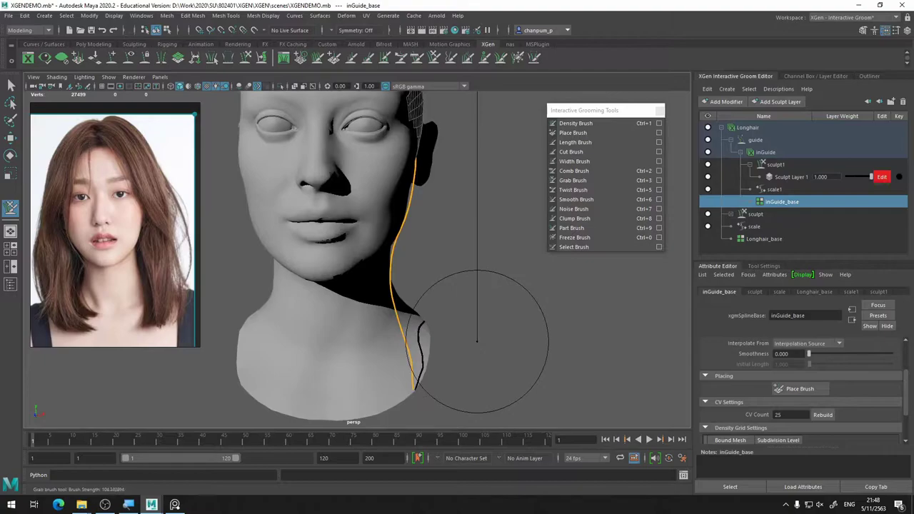
Pull the guide's lower tip below the chin and orbit around to inspect the curve.
middle_click_drag(492, 347, 491, 307, "alt")
mouse_move(452, 306)
left_mouse_down()
mouse_move(416, 355)
mouse_move(326, 367)
mouse_move(377, 347)
mouse_move(393, 285)
mouse_move(533, 254)
mouse_move(444, 311)
mouse_move(300, 267)
mouse_move(341, 263)
mouse_move(374, 275)
left_mouse_up()
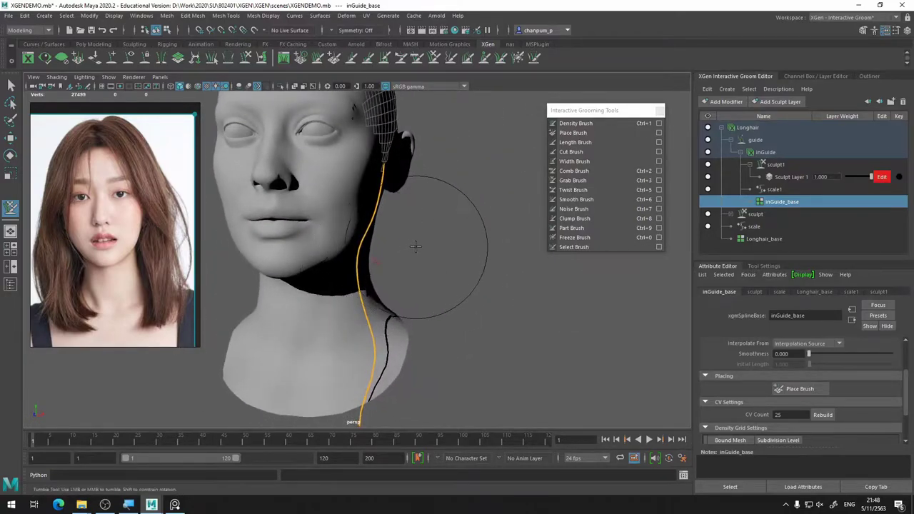
left_click_drag(415, 246, 428, 285, "alt")
middle_click_drag(429, 285, 439, 300, "alt")
mouse_move(422, 244)
left_mouse_down("alt")
mouse_move(428, 238)
mouse_move(291, 251)
mouse_move(395, 236)
mouse_move(386, 246)
left_mouse_up("alt")
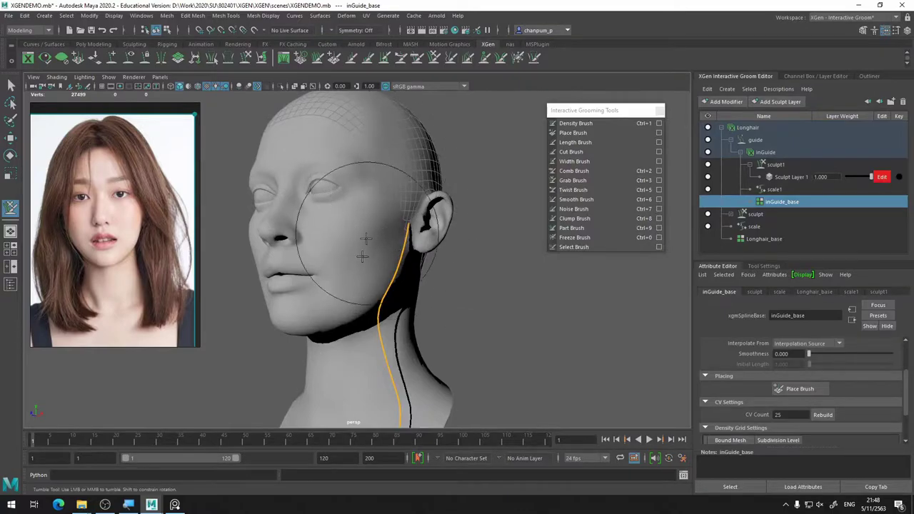
middle_click_drag(526, 305, 532, 249, "alt")
mouse_move(533, 249)
left_mouse_down("alt")
mouse_move(505, 296)
mouse_move(490, 295)
left_mouse_up("alt")
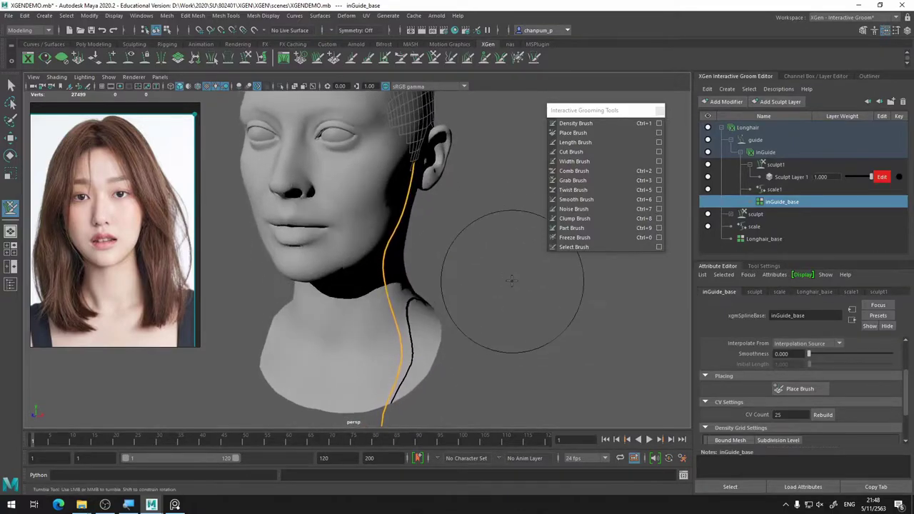
mouse_move(490, 228)
middle_mouse_down("alt")
mouse_move(421, 266)
mouse_move(452, 306)
middle_mouse_up("alt")
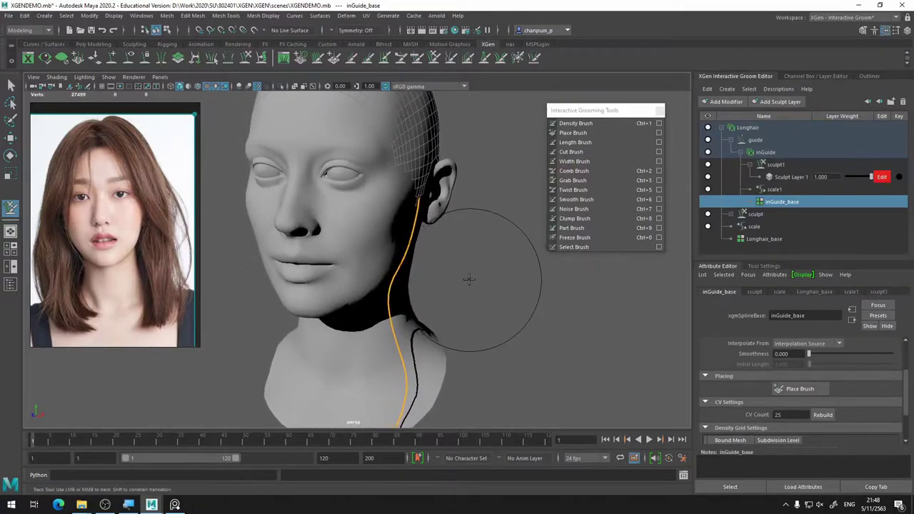
left_click_drag(467, 281, 417, 195, "alt")
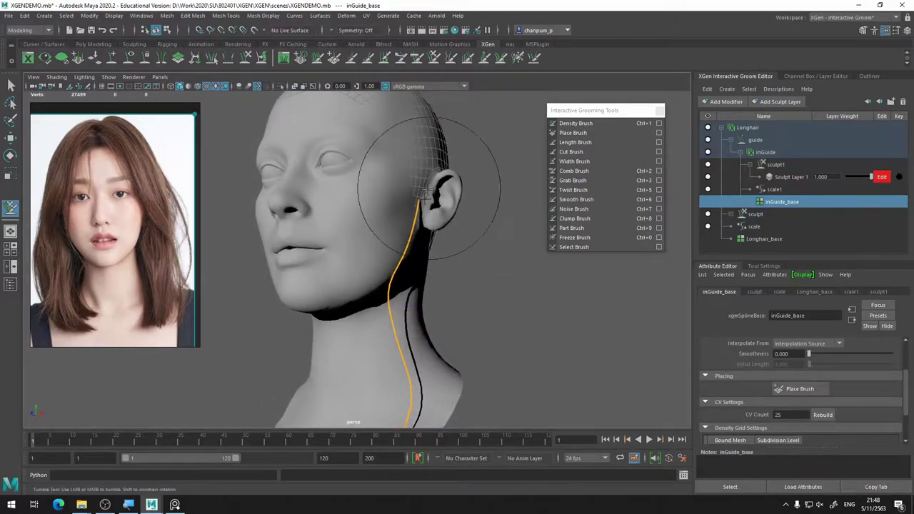
left_click(627, 171)
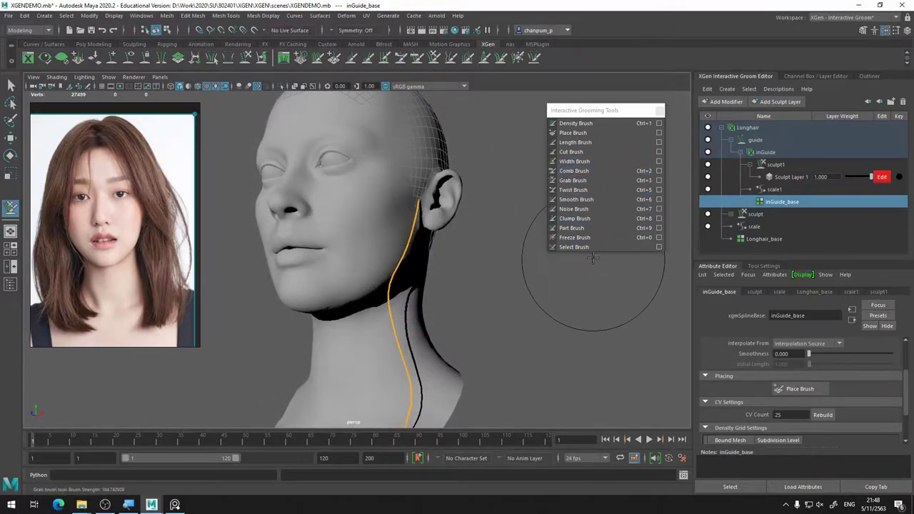
Paint a trial batch of guides near the ear with the Density Brush, then undo it.
left_click(808, 391)
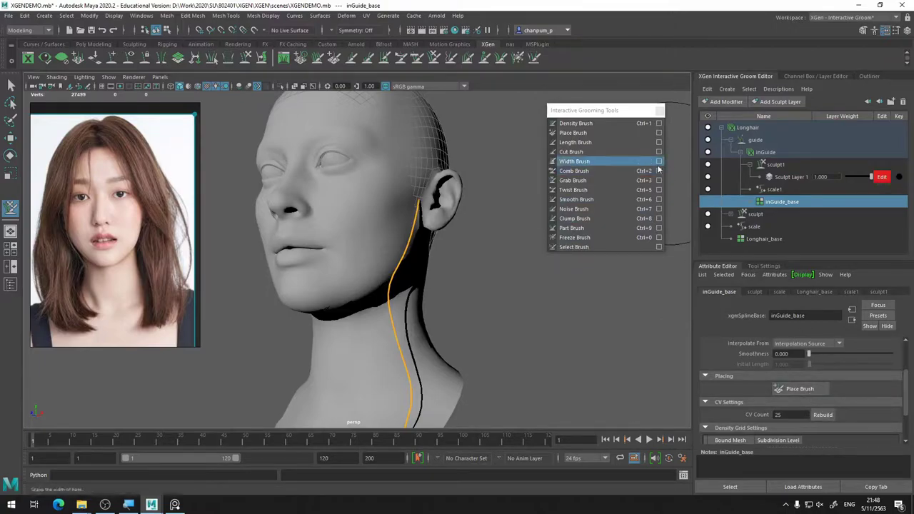
left_click(588, 121)
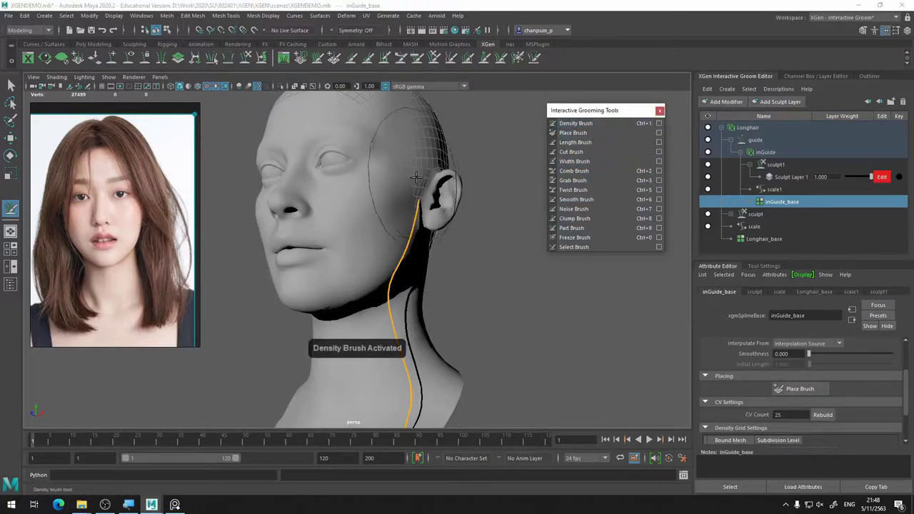
mouse_move(414, 172)
left_mouse_down()
mouse_move(443, 213)
mouse_move(373, 228)
mouse_move(457, 221)
left_mouse_up()
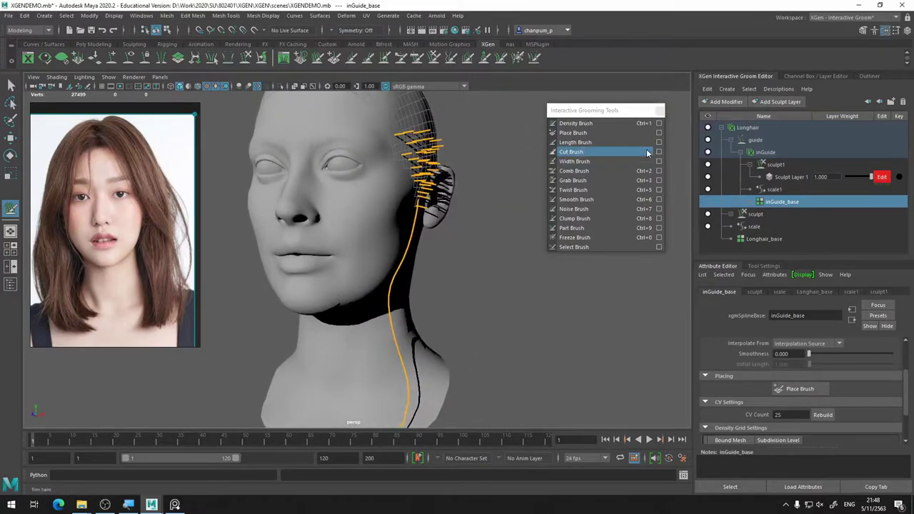
key("ctrl+z")
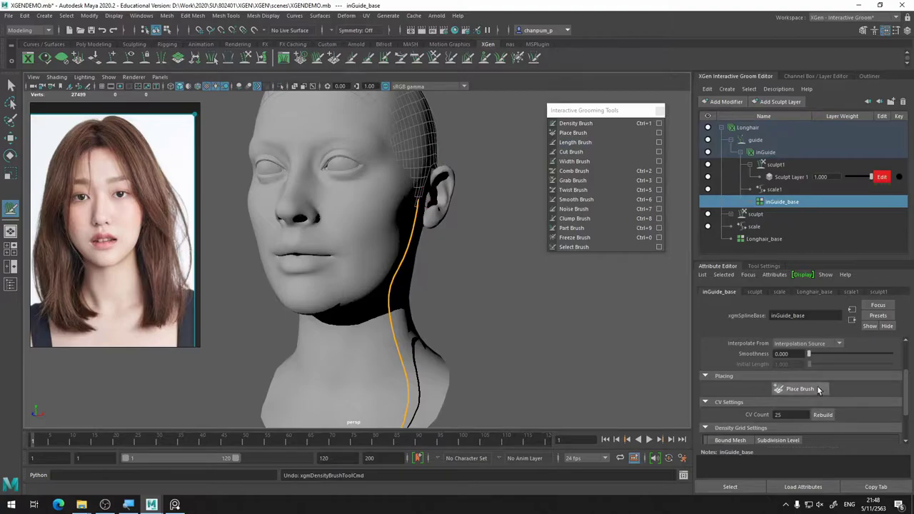
Select the Place Brush and orbit to a three-quarter view of the head.
left_click(819, 389)
mouse_move(446, 182)
left_mouse_down("alt")
mouse_move(398, 193)
mouse_move(408, 254)
left_mouse_up("alt")
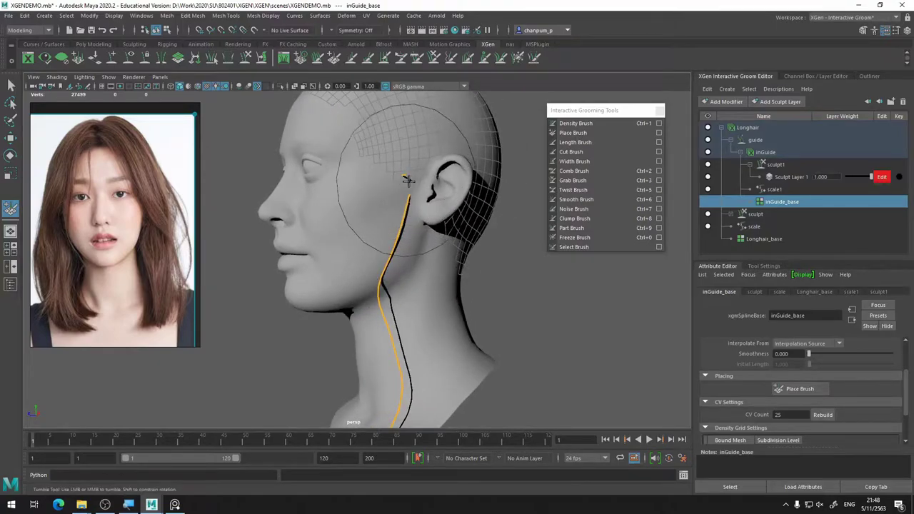
mouse_move(387, 204)
left_mouse_down("alt")
mouse_move(410, 230)
mouse_move(435, 227)
left_mouse_up("alt")
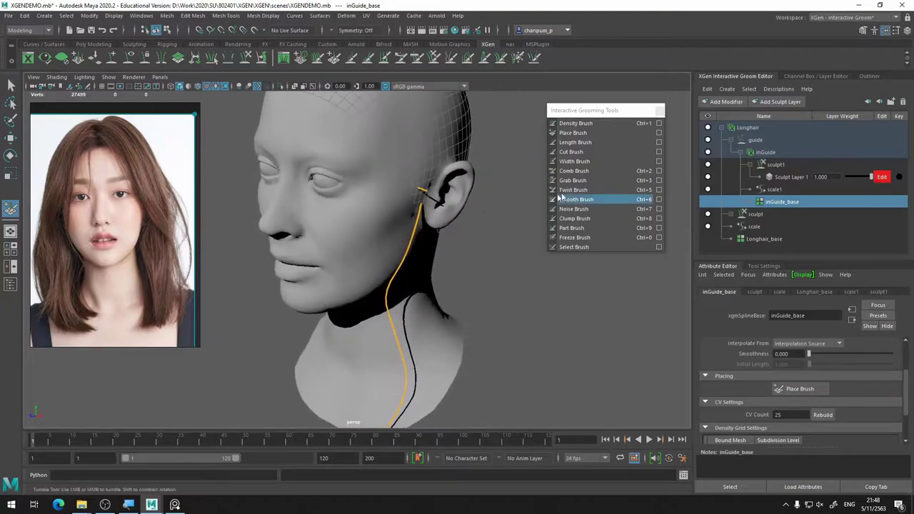
Try grabbing the guide's upper section to the right, then undo both pulls.
left_click(581, 179)
mouse_move(490, 192)
left_mouse_down("alt")
mouse_move(495, 208)
mouse_move(436, 189)
mouse_move(479, 189)
left_mouse_up("alt")
key("ctrl+z")
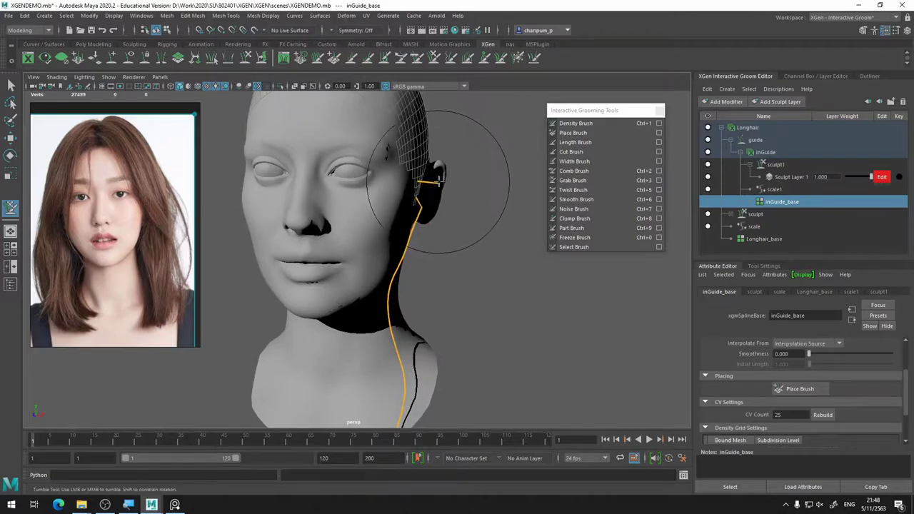
left_click_drag(423, 183, 444, 184)
key("ctrl+z")
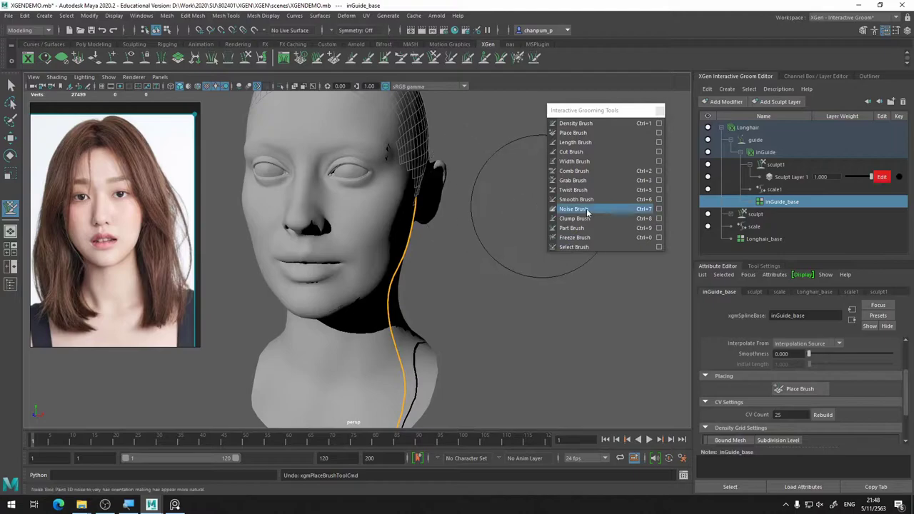
With the Freeze Brush, paint over the guide running behind the ear and down the neck.
left_click(800, 389)
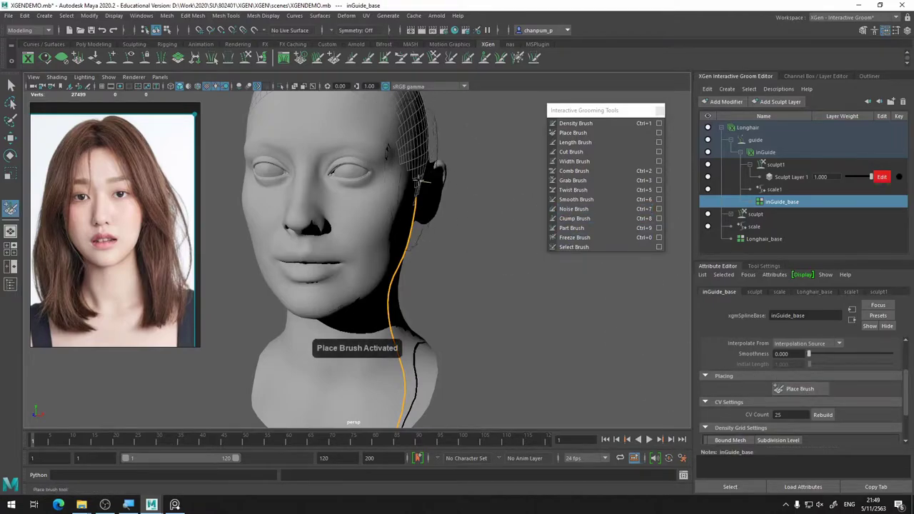
left_click_drag(510, 244, 549, 247, "alt")
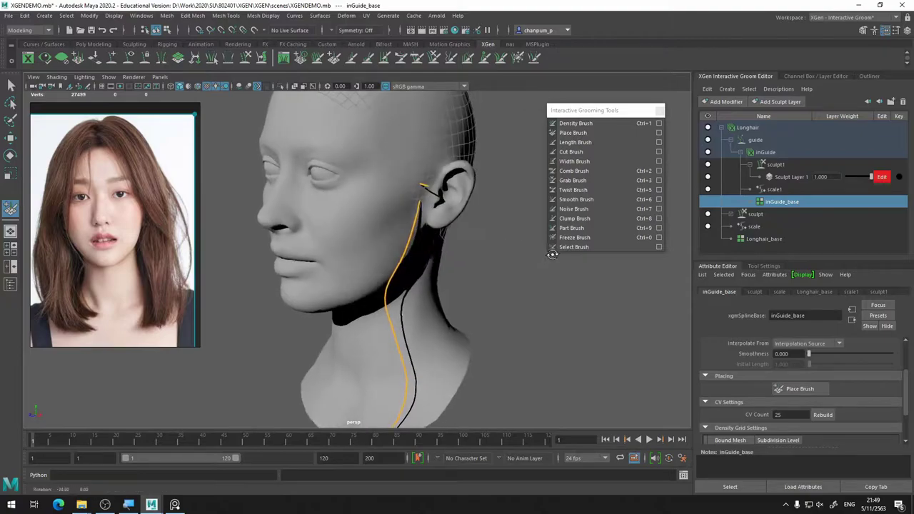
left_click(586, 238)
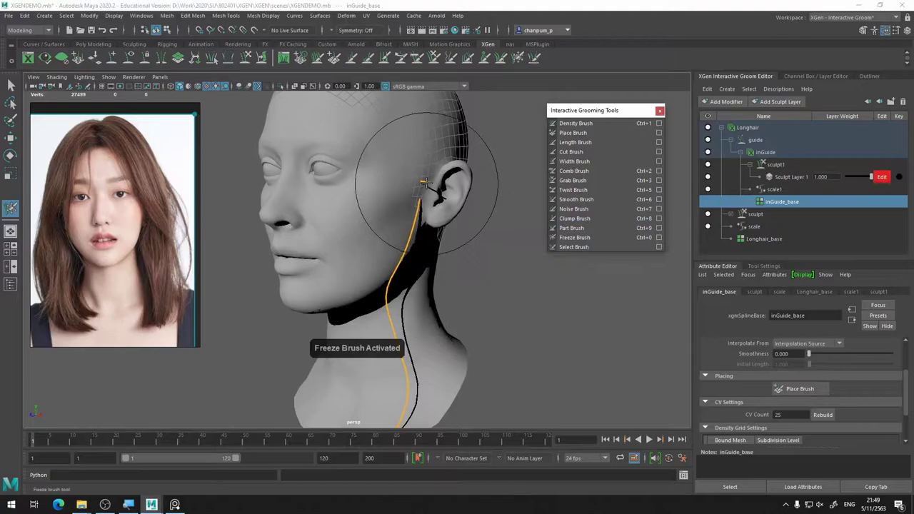
left_click_drag(421, 184, 406, 187, "alt")
mouse_move(434, 254)
left_mouse_down("alt")
mouse_move(486, 249)
mouse_move(508, 231)
mouse_move(472, 227)
left_mouse_up("alt")
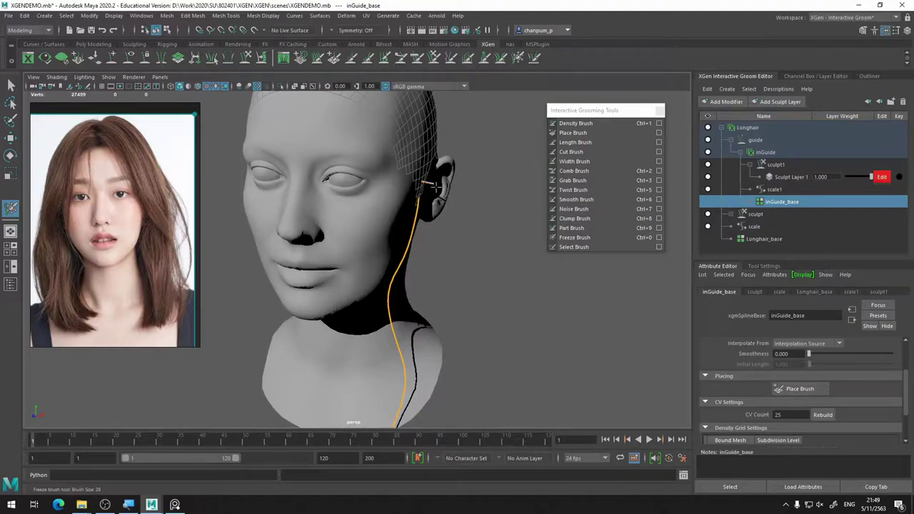
mouse_move(457, 205)
left_mouse_down("alt")
mouse_move(387, 209)
mouse_move(453, 204)
mouse_move(421, 180)
left_mouse_up("alt")
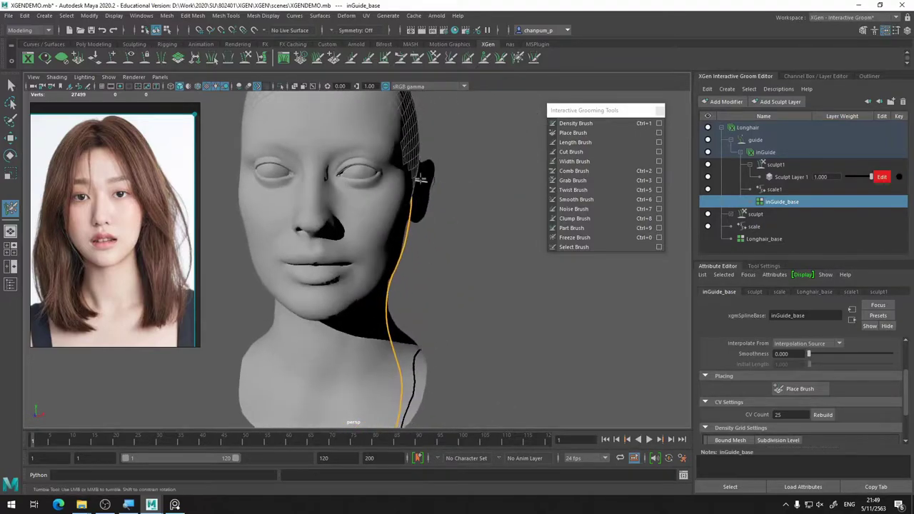
mouse_move(462, 206)
left_mouse_down("alt")
mouse_move(418, 198)
mouse_move(454, 203)
left_mouse_up("alt")
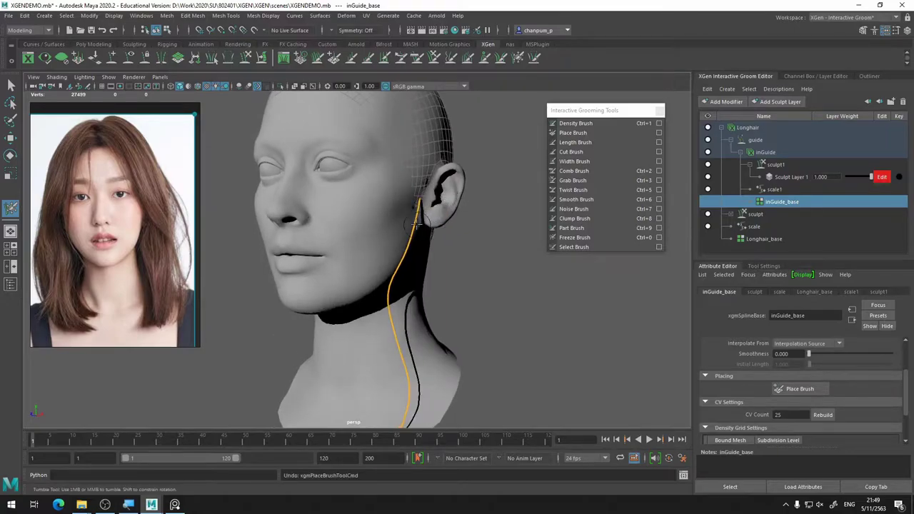
left_click(806, 390)
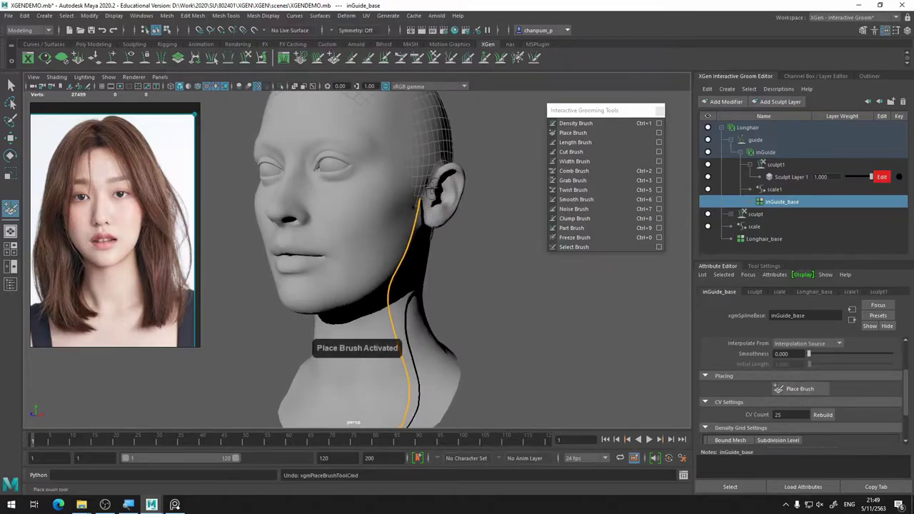
left_click(574, 237)
left_click_drag(409, 243, 418, 246)
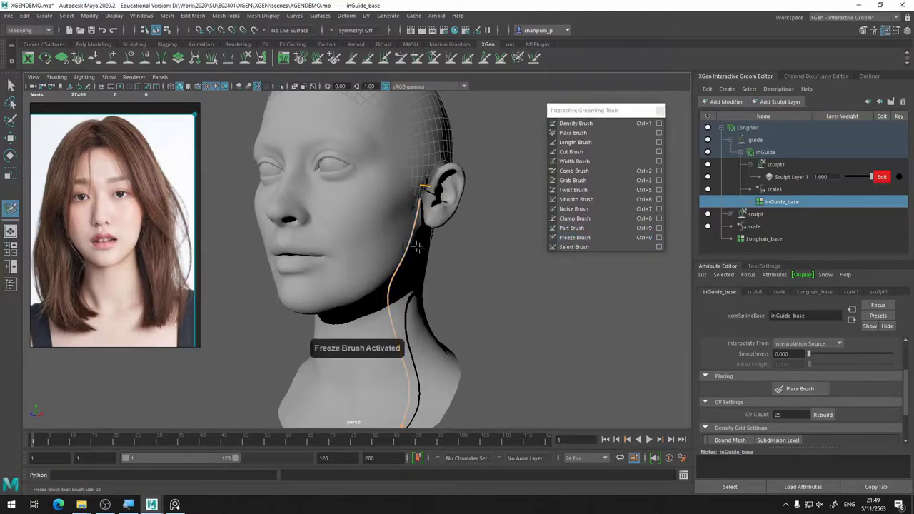
Grab the straight orange guide, pull it down toward the neck and leftward near the ear.
left_click(572, 180)
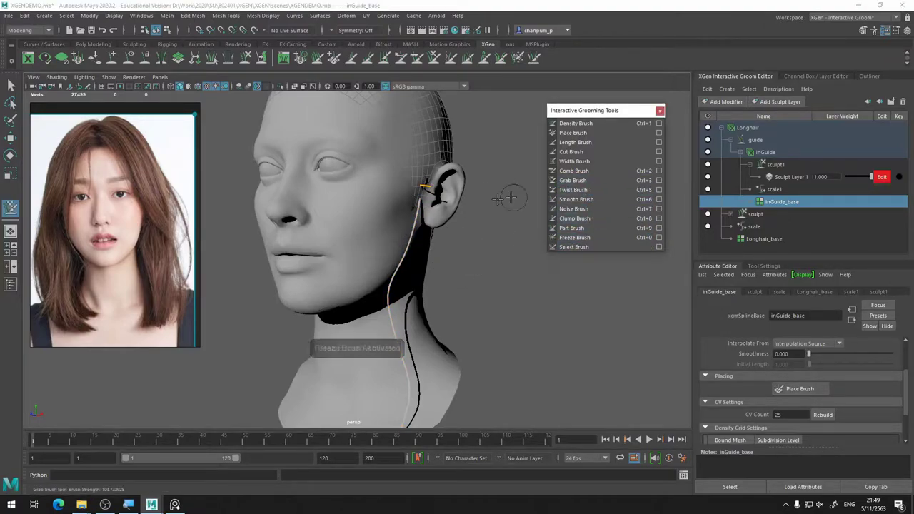
mouse_move(462, 228)
left_mouse_down("alt")
mouse_move(496, 267)
mouse_move(444, 206)
mouse_move(536, 247)
mouse_move(565, 410)
mouse_move(486, 414)
left_mouse_up("alt")
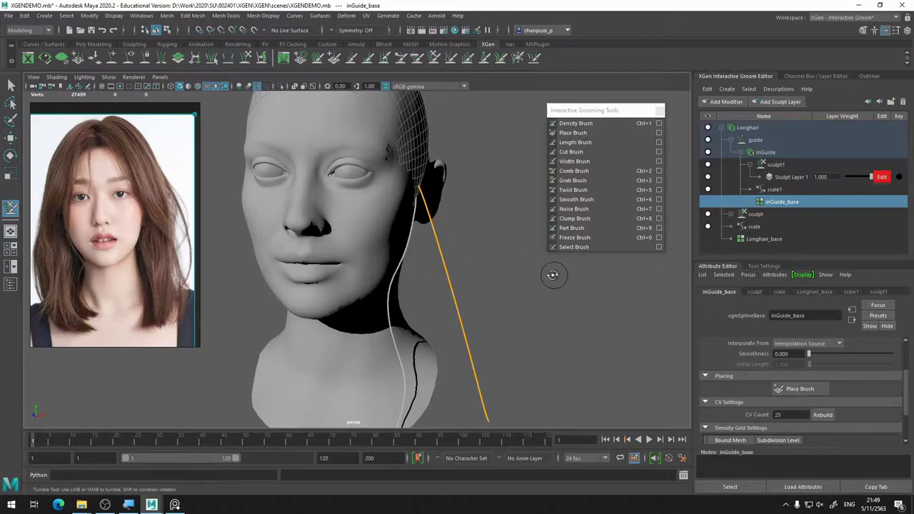
left_click_drag(553, 275, 419, 265, "alt")
middle_click_drag(526, 265, 511, 279, "alt")
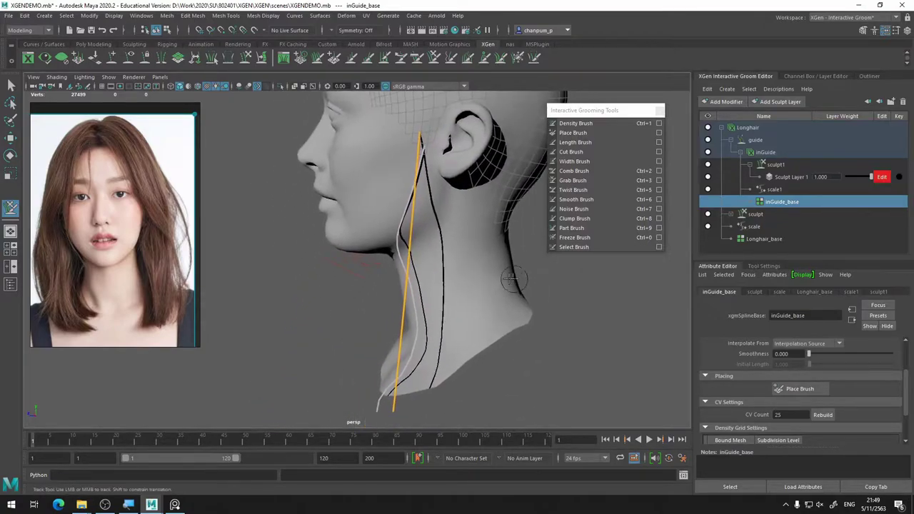
mouse_move(512, 278)
left_mouse_down("alt")
mouse_move(468, 286)
mouse_move(487, 279)
left_mouse_up("alt")
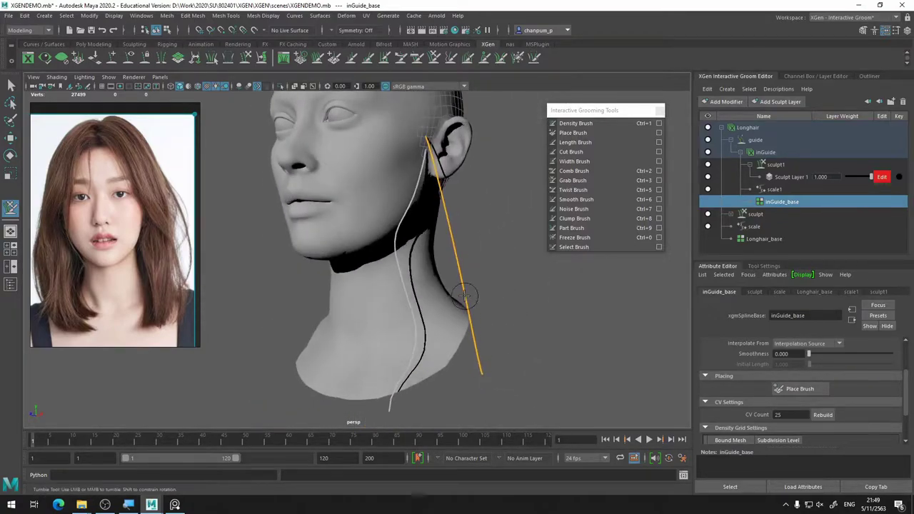
mouse_move(575, 290)
left_mouse_down("alt")
mouse_move(575, 330)
mouse_move(526, 316)
mouse_move(571, 317)
left_mouse_up("alt")
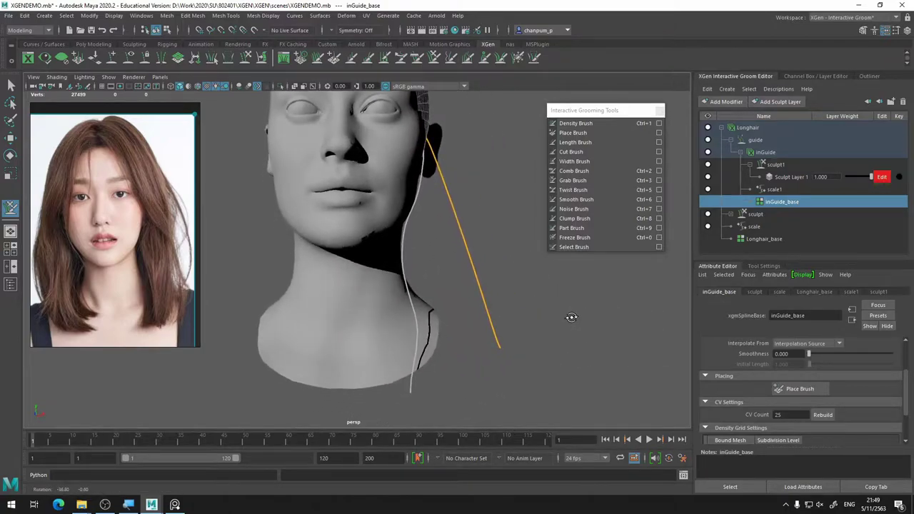
mouse_move(501, 335)
left_mouse_down()
mouse_move(474, 375)
mouse_move(422, 399)
left_mouse_up()
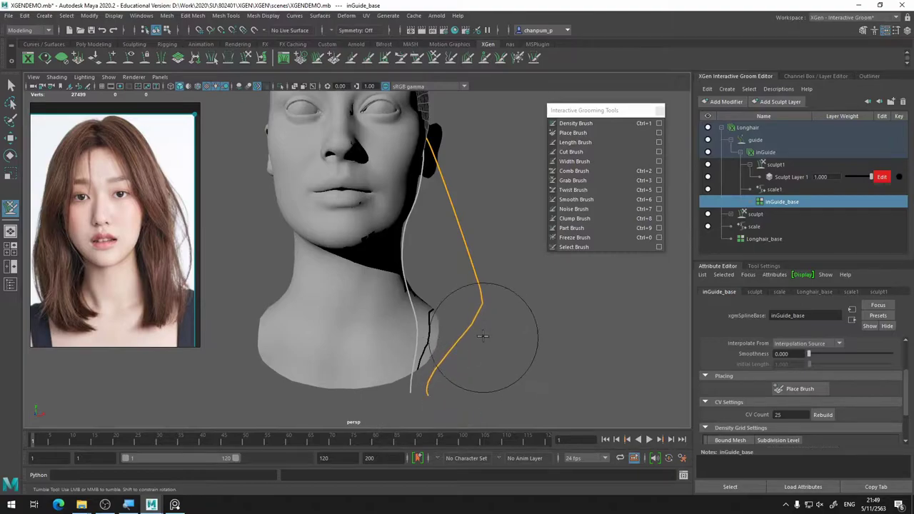
mouse_move(468, 347)
left_mouse_down("alt")
mouse_move(461, 350)
mouse_move(449, 304)
left_mouse_up("alt")
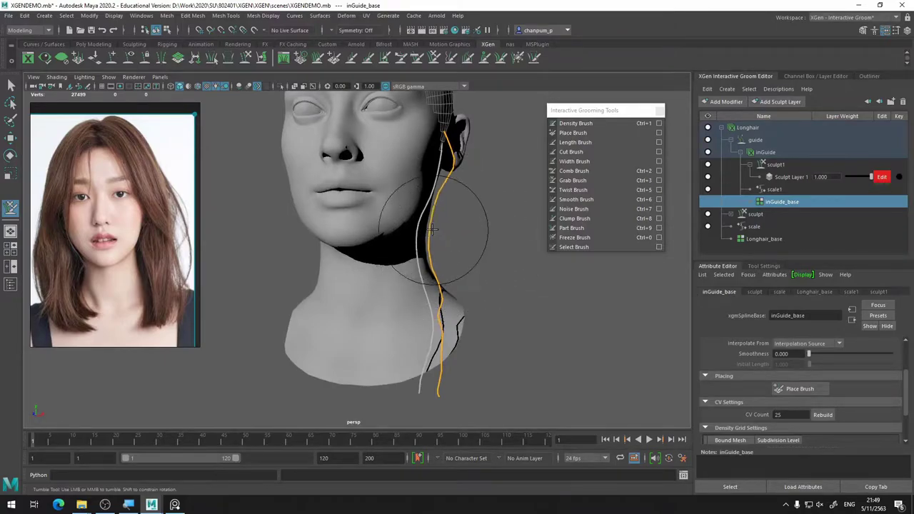
left_click_drag(438, 243, 424, 259, "alt")
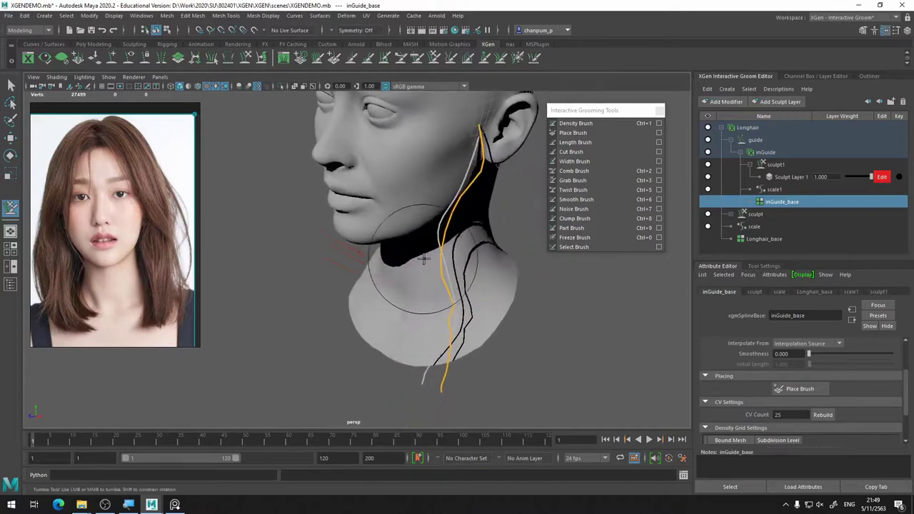
mouse_move(497, 176)
left_mouse_down()
mouse_move(468, 170)
mouse_move(411, 204)
left_mouse_up()
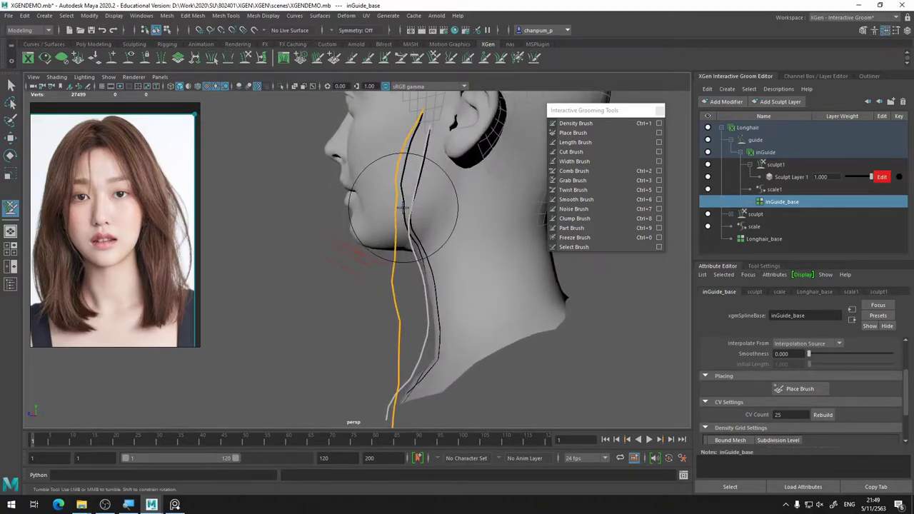
mouse_move(469, 264)
left_mouse_down("alt")
mouse_move(485, 247)
mouse_move(460, 256)
left_mouse_up("alt")
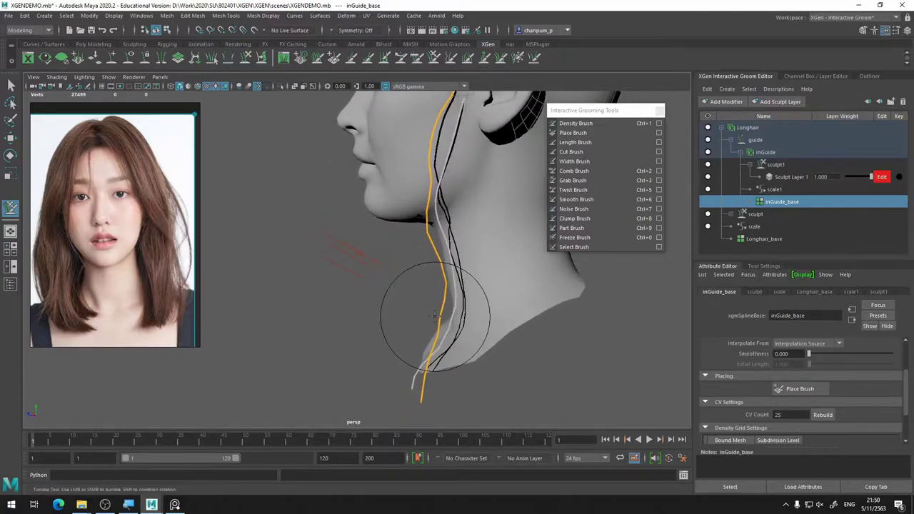
left_click_drag(435, 315, 481, 332, "alt")
Rebuild the guide curve, check it from several angles, and straighten its lower end.
left_click(815, 414)
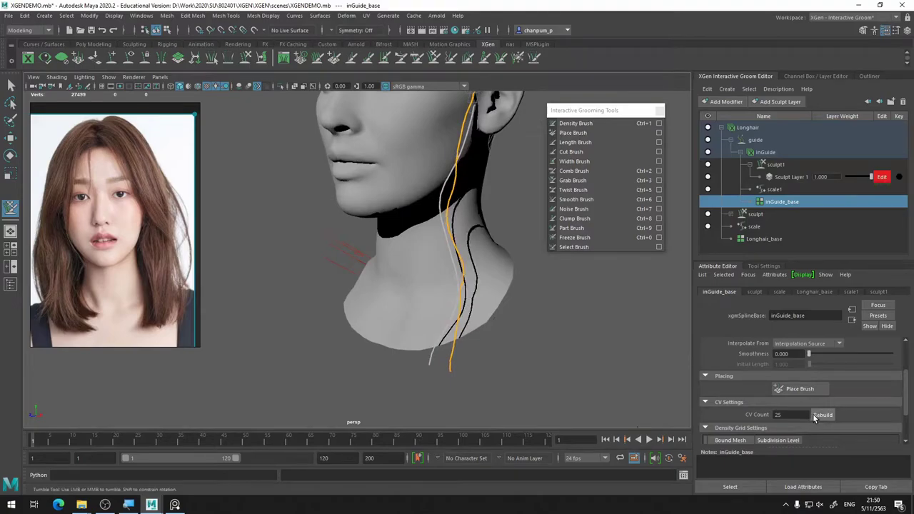
mouse_move(487, 269)
left_mouse_down("alt")
mouse_move(428, 259)
mouse_move(520, 272)
mouse_move(547, 257)
mouse_move(461, 277)
mouse_move(435, 271)
mouse_move(490, 257)
mouse_move(536, 266)
left_mouse_up("alt")
left_click_drag(469, 286, 500, 272, "alt")
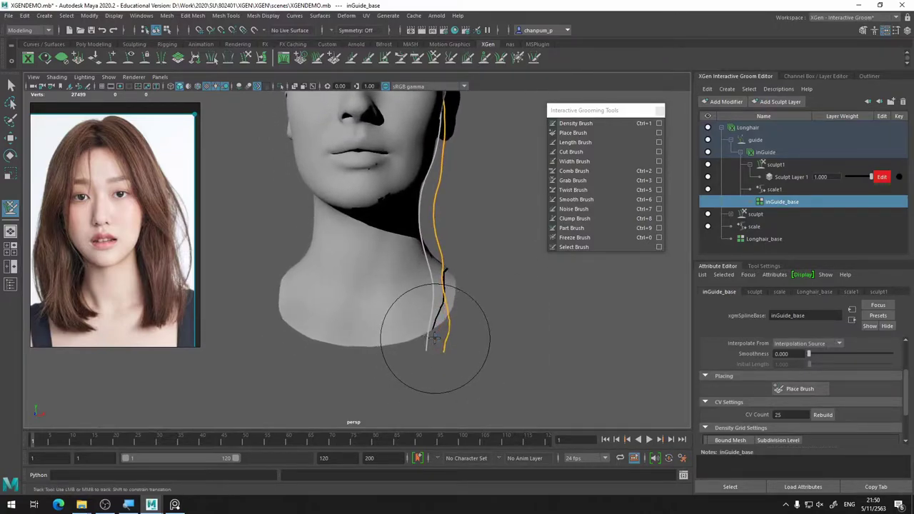
left_click_drag(431, 320, 310, 316, "alt")
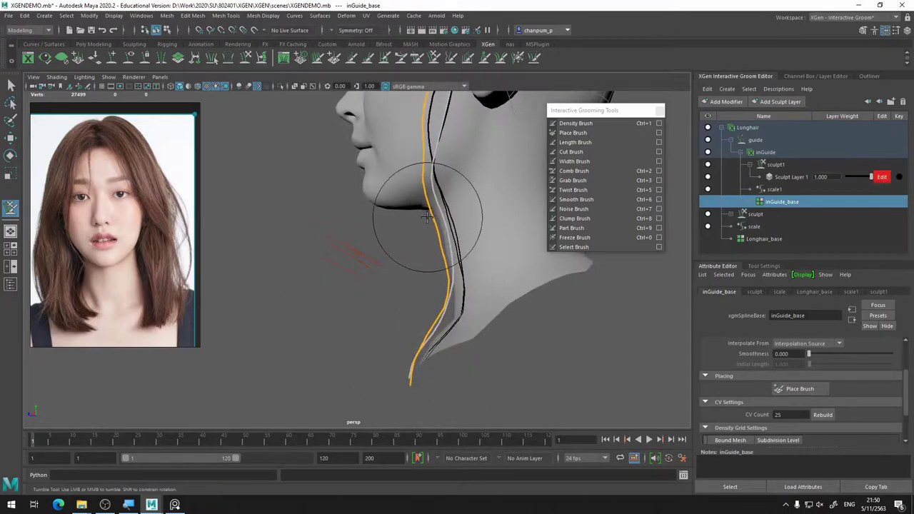
mouse_move(426, 218)
left_mouse_down("alt")
mouse_move(520, 259)
mouse_move(484, 232)
mouse_move(449, 292)
mouse_move(414, 296)
mouse_move(463, 276)
mouse_move(456, 187)
left_mouse_up("alt")
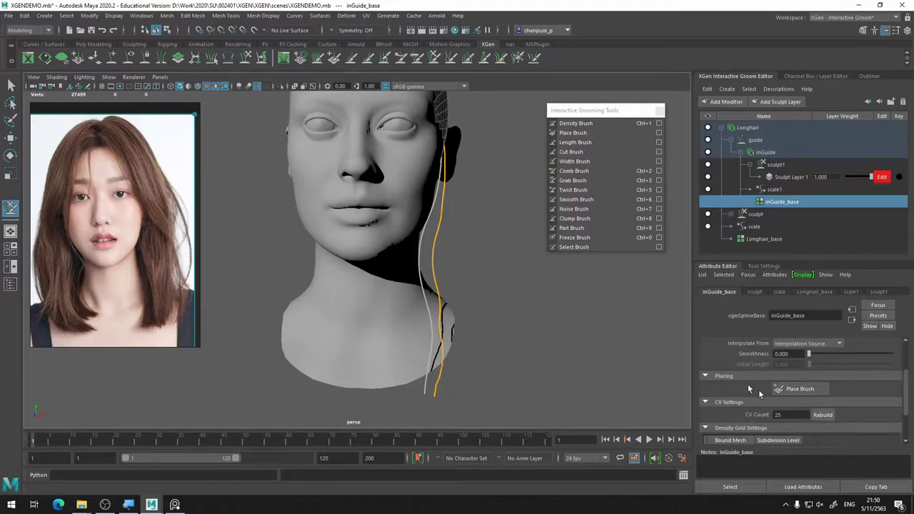
mouse_move(444, 247)
left_mouse_down("alt")
mouse_move(343, 241)
mouse_move(333, 252)
mouse_move(417, 227)
mouse_move(434, 234)
mouse_move(333, 236)
mouse_move(469, 188)
left_mouse_up("alt")
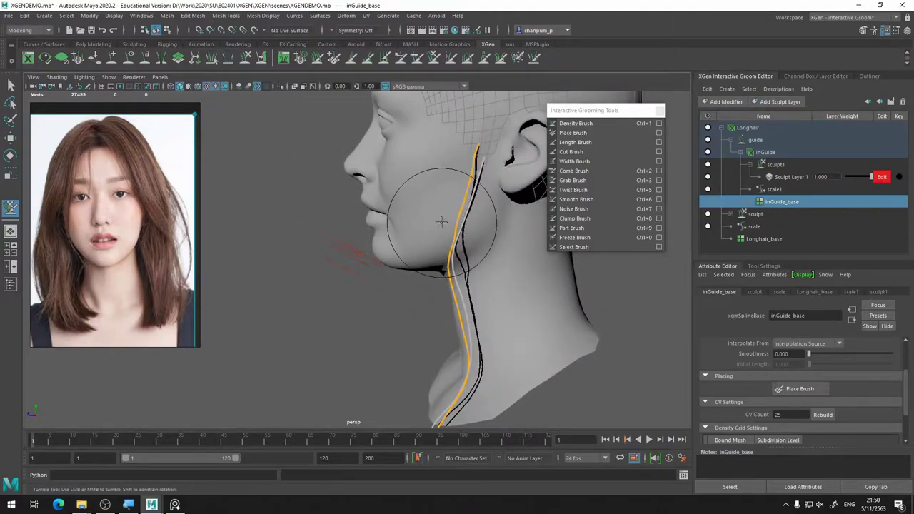
mouse_move(468, 165)
left_mouse_down("alt")
mouse_move(513, 242)
mouse_move(551, 231)
mouse_move(462, 255)
left_mouse_up("alt")
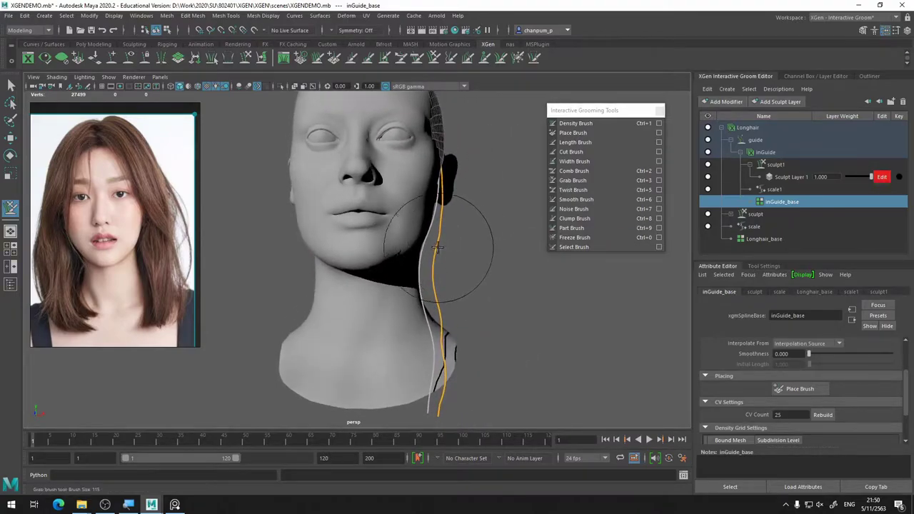
left_click_drag(547, 310, 504, 300, "alt")
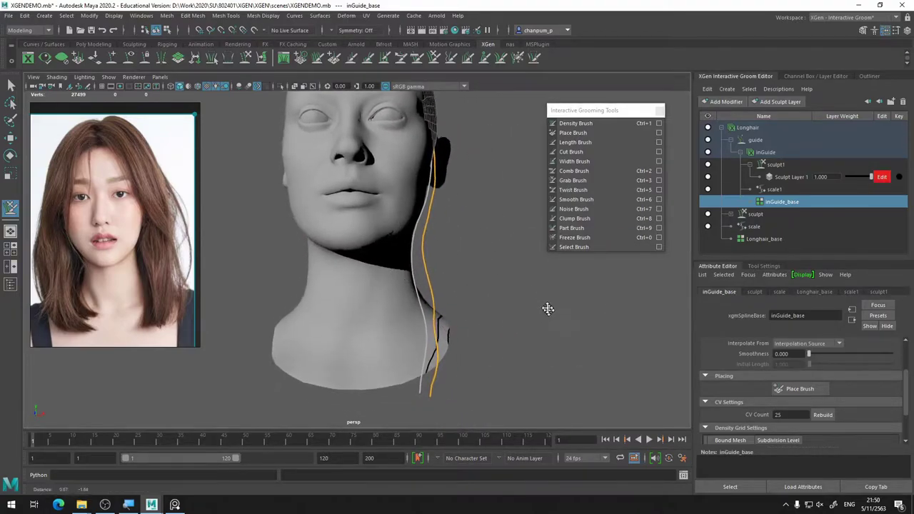
left_click_drag(430, 261, 422, 262)
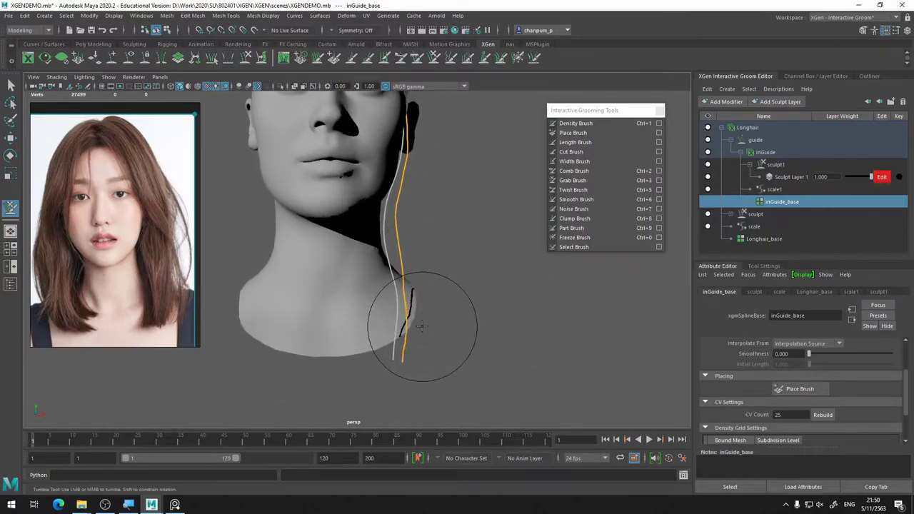
left_click_drag(418, 363, 407, 363)
mouse_move(495, 298)
left_mouse_down("alt")
mouse_move(459, 288)
mouse_move(417, 301)
mouse_move(530, 306)
mouse_move(541, 298)
left_mouse_up("alt")
key("ctrl+3")
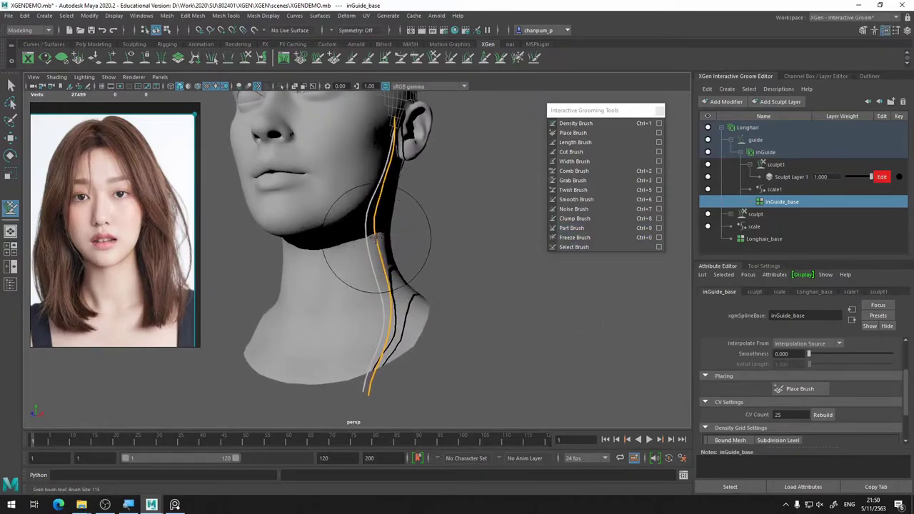
left_click(798, 388)
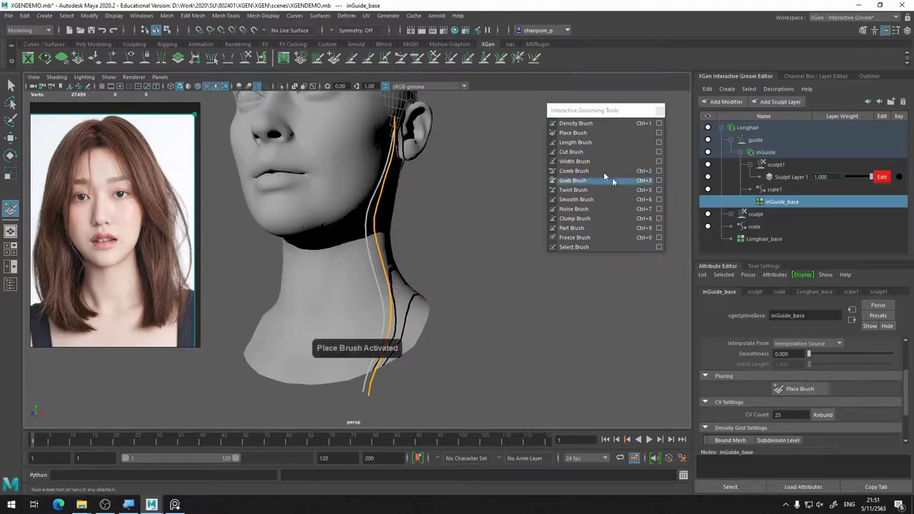
mouse_move(485, 188)
left_mouse_down("alt")
mouse_move(424, 219)
mouse_move(400, 207)
mouse_move(421, 167)
mouse_move(477, 229)
mouse_move(489, 214)
left_mouse_up("alt")
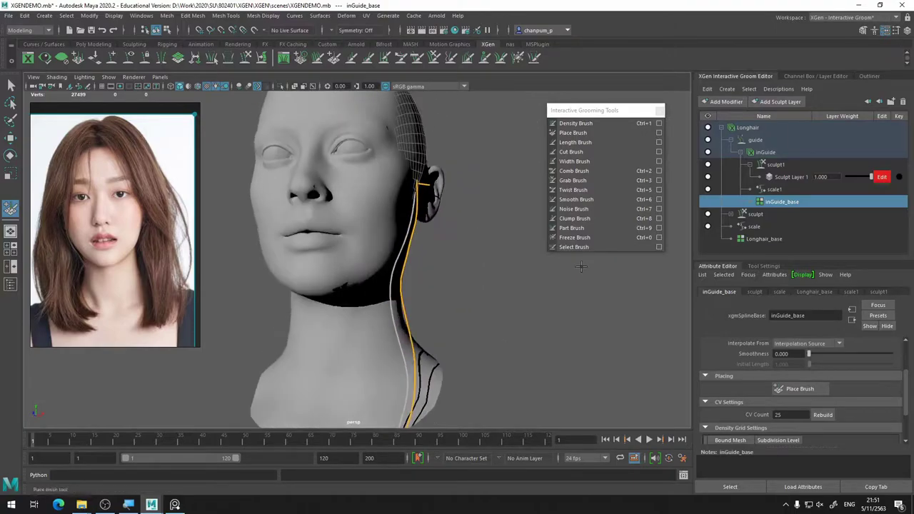
mouse_move(437, 173)
left_mouse_down("alt")
mouse_move(394, 179)
mouse_move(495, 174)
mouse_move(330, 179)
mouse_move(452, 184)
mouse_move(443, 228)
mouse_move(464, 233)
mouse_move(475, 221)
left_mouse_up("alt")
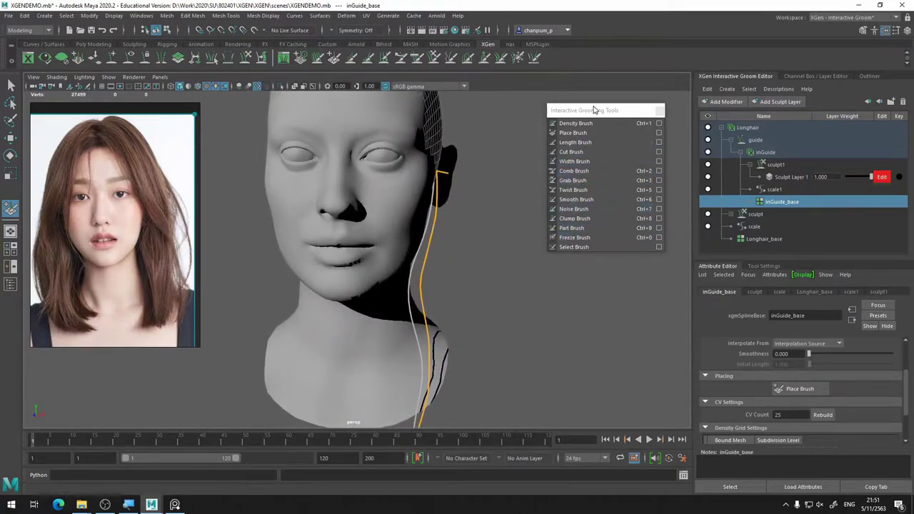
mouse_move(455, 218)
left_mouse_down("alt")
mouse_move(457, 249)
mouse_move(499, 242)
left_mouse_up("alt")
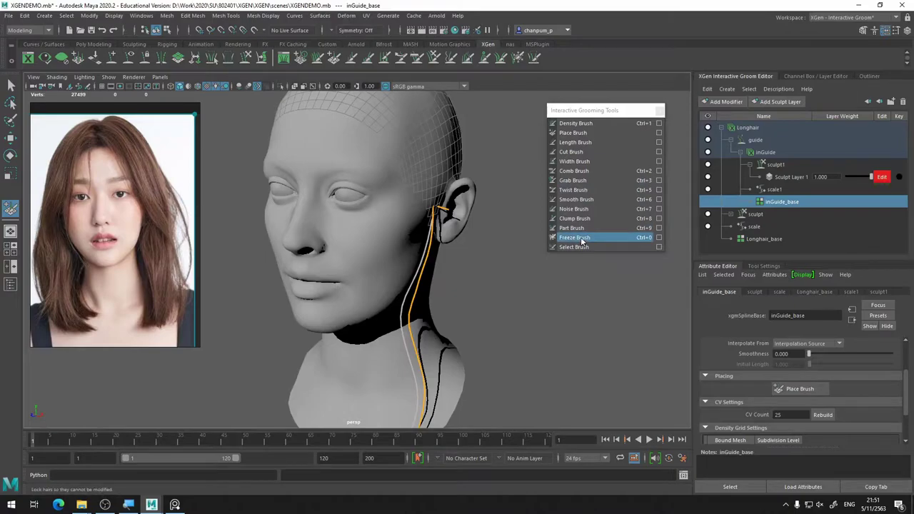
Select the Freeze Brush, open its settings and unfreeze all guides, then view the ear.
left_click(582, 238)
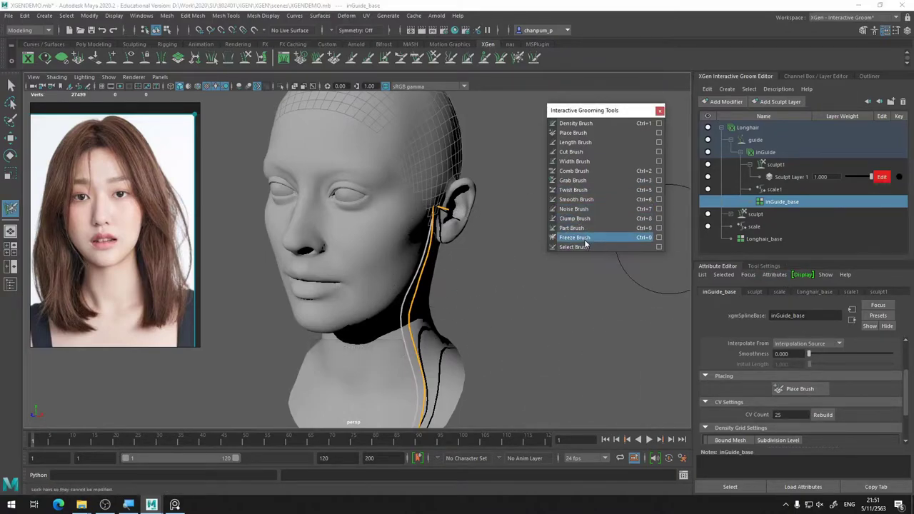
left_click(764, 266)
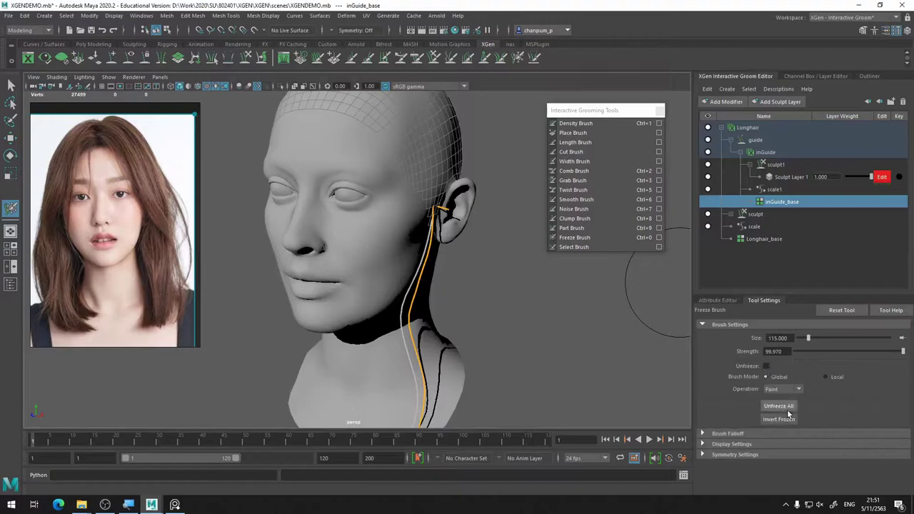
left_click(787, 410)
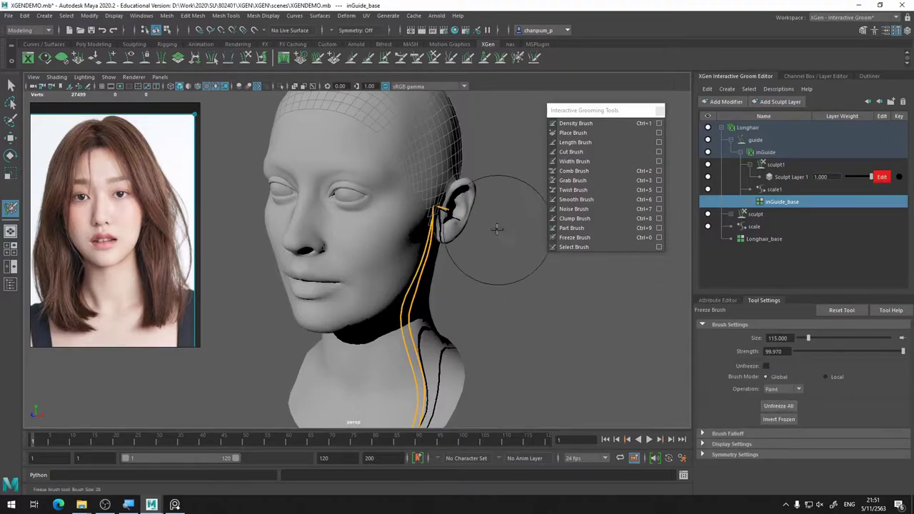
mouse_move(490, 241)
left_mouse_down("alt")
mouse_move(457, 212)
mouse_move(481, 209)
left_mouse_up("alt")
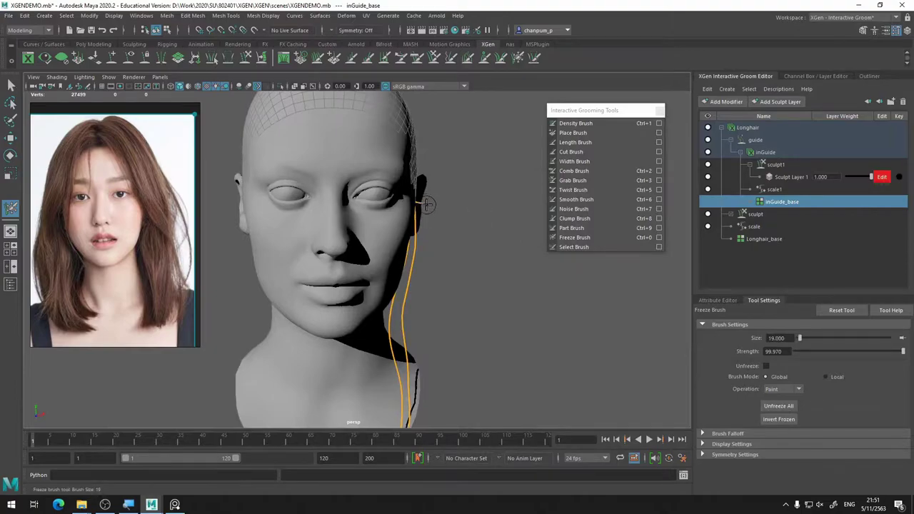
left_click_drag(481, 222, 444, 222, "alt")
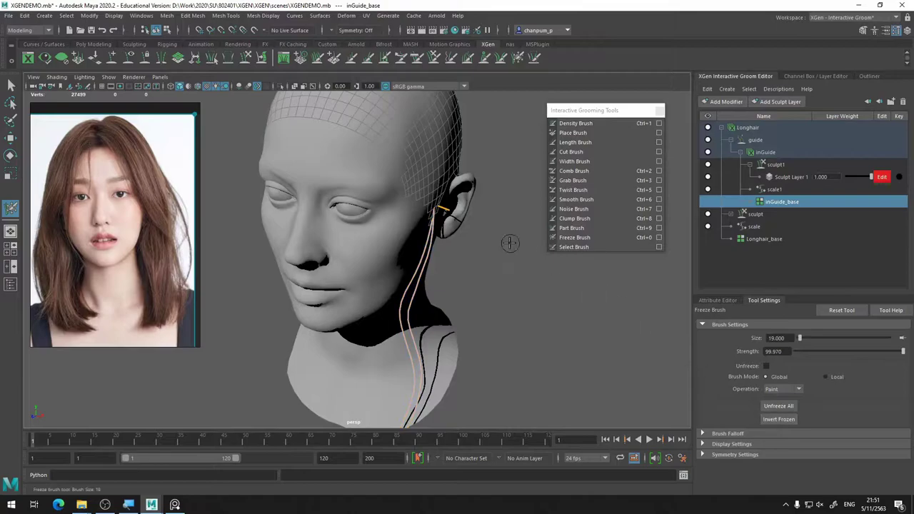
mouse_move(510, 243)
left_mouse_down("alt")
mouse_move(485, 235)
mouse_move(532, 250)
left_mouse_up("alt")
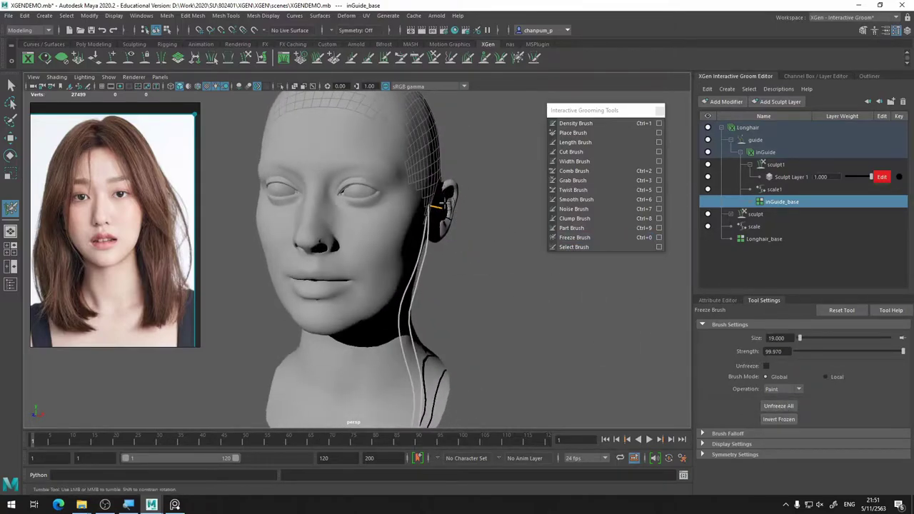
With the Grab Brush, pull the short guide by the ear down along the neck.
left_click(573, 180)
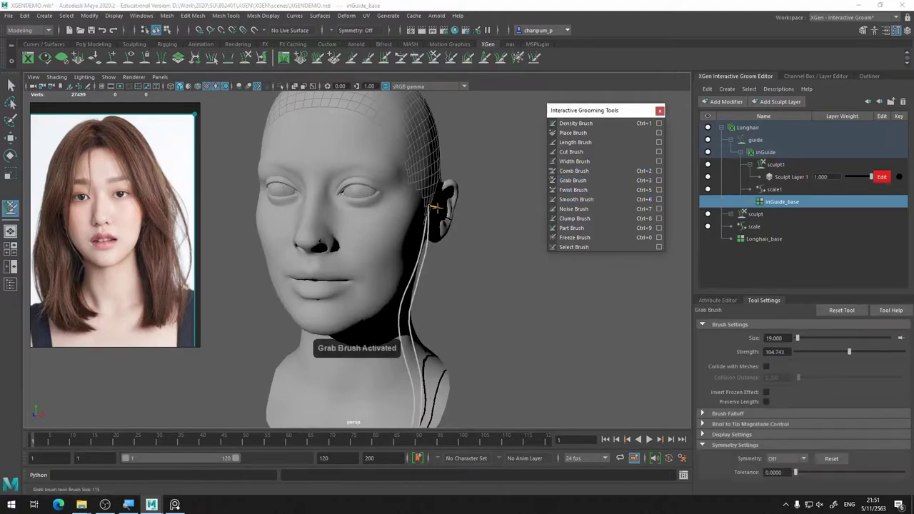
left_click(474, 211)
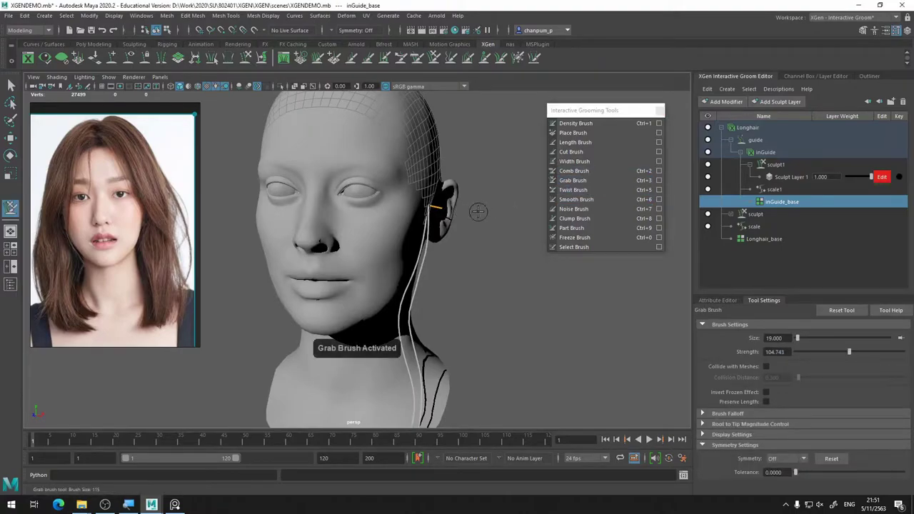
left_click_drag(468, 214, 469, 402)
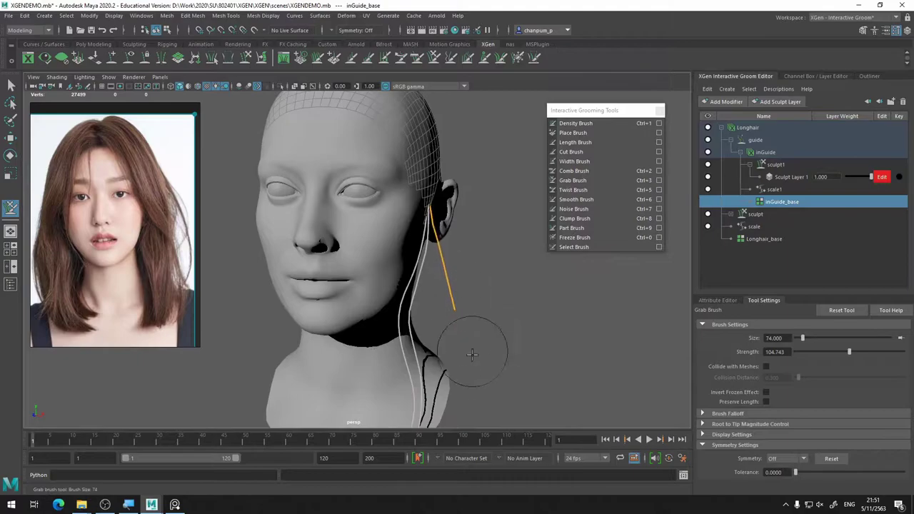
middle_click_drag(470, 402, 507, 226, "alt")
mouse_move(434, 276)
left_mouse_down()
mouse_move(434, 326)
mouse_move(401, 352)
left_mouse_up()
mouse_move(481, 265)
left_mouse_down("alt")
mouse_move(281, 264)
mouse_move(306, 264)
mouse_move(290, 285)
mouse_move(332, 332)
mouse_move(316, 296)
mouse_move(326, 305)
mouse_move(402, 228)
mouse_move(414, 261)
mouse_move(347, 262)
left_mouse_up("alt")
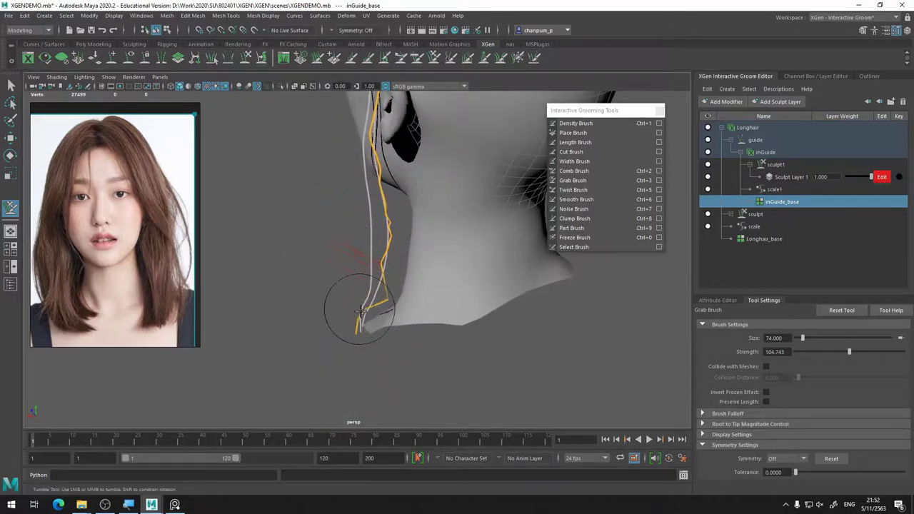
Review the guides from several angles and shift the guide's bend lower along the neck.
mouse_move(357, 305)
left_mouse_down("alt")
mouse_move(461, 299)
mouse_move(488, 279)
mouse_move(469, 264)
left_mouse_up("alt")
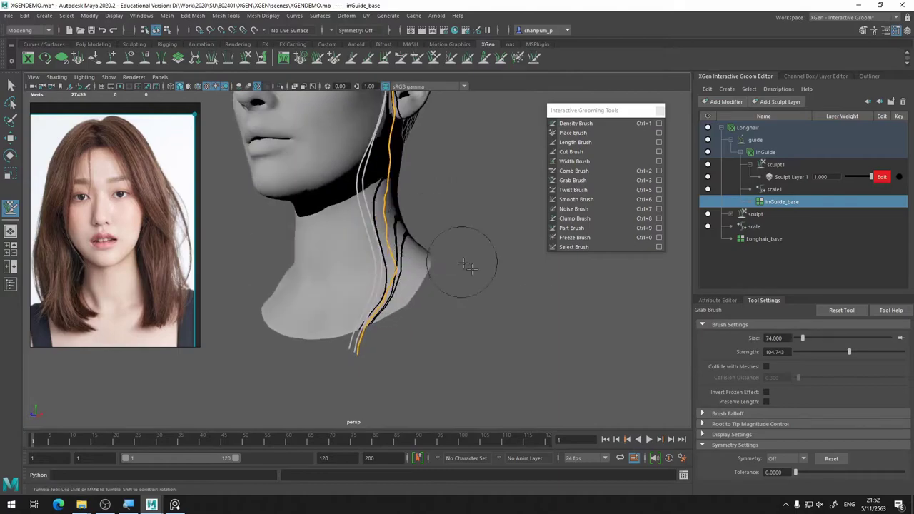
left_click(721, 300)
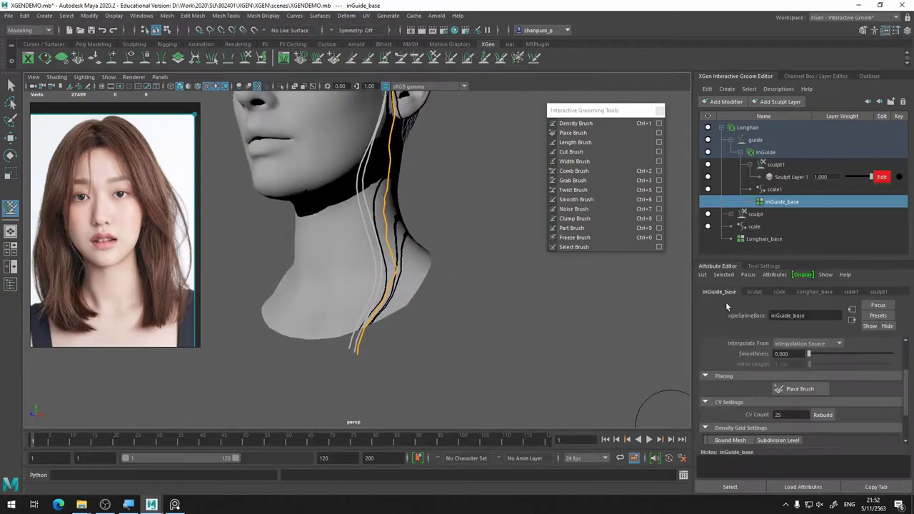
mouse_move(497, 229)
left_mouse_down("alt")
mouse_move(467, 273)
mouse_move(346, 290)
mouse_move(356, 302)
left_mouse_up("alt")
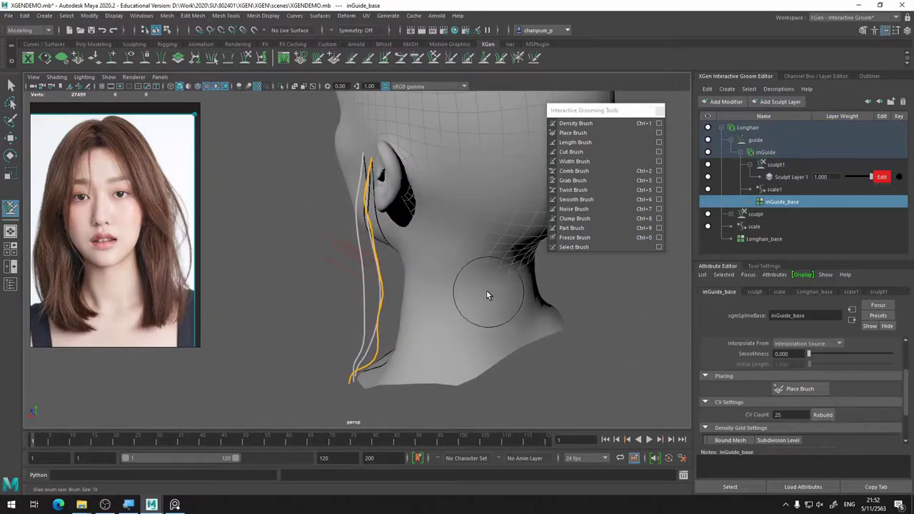
mouse_move(409, 269)
left_mouse_down("alt")
mouse_move(387, 261)
mouse_move(514, 265)
mouse_move(542, 254)
left_mouse_up("alt")
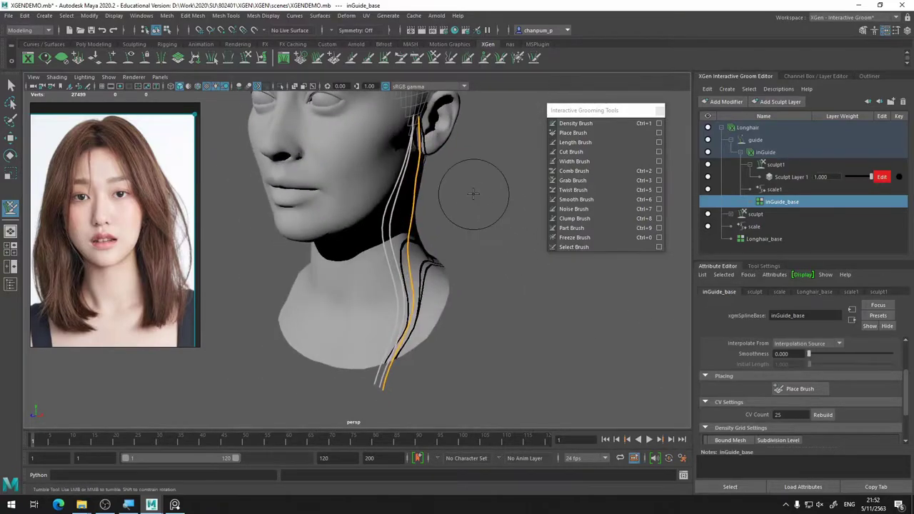
middle_click_drag(474, 214, 479, 242, "alt")
mouse_move(480, 242)
left_mouse_down("alt")
mouse_move(465, 211)
mouse_move(455, 229)
mouse_move(436, 225)
left_mouse_up("alt")
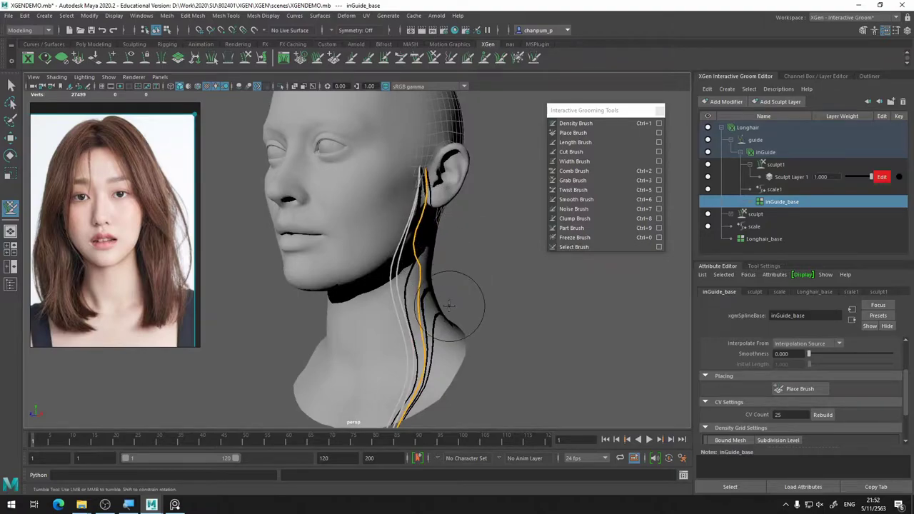
mouse_move(448, 306)
left_mouse_down("alt")
mouse_move(422, 303)
mouse_move(495, 322)
mouse_move(510, 306)
mouse_move(500, 322)
mouse_move(410, 274)
left_mouse_up("alt")
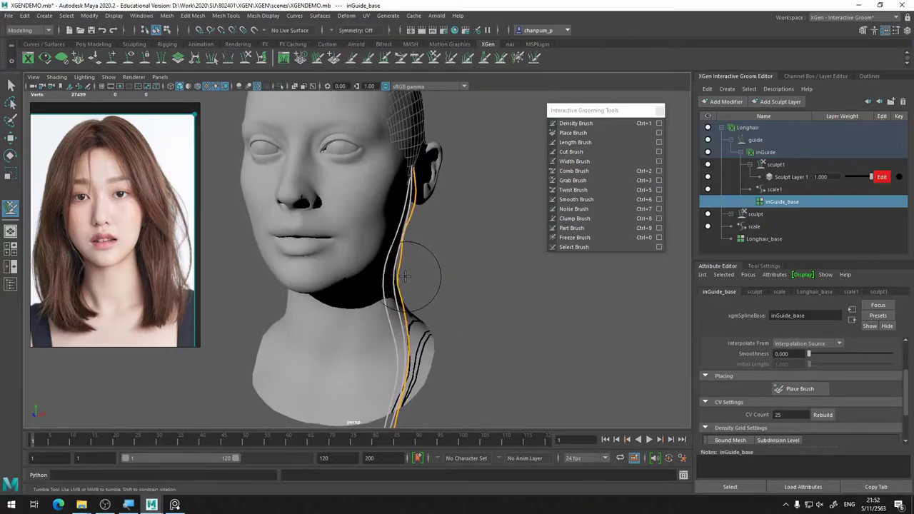
mouse_move(416, 340)
left_mouse_down("alt")
mouse_move(302, 332)
mouse_move(350, 339)
mouse_move(501, 312)
left_mouse_up("alt")
middle_click_drag(501, 312, 516, 316, "alt")
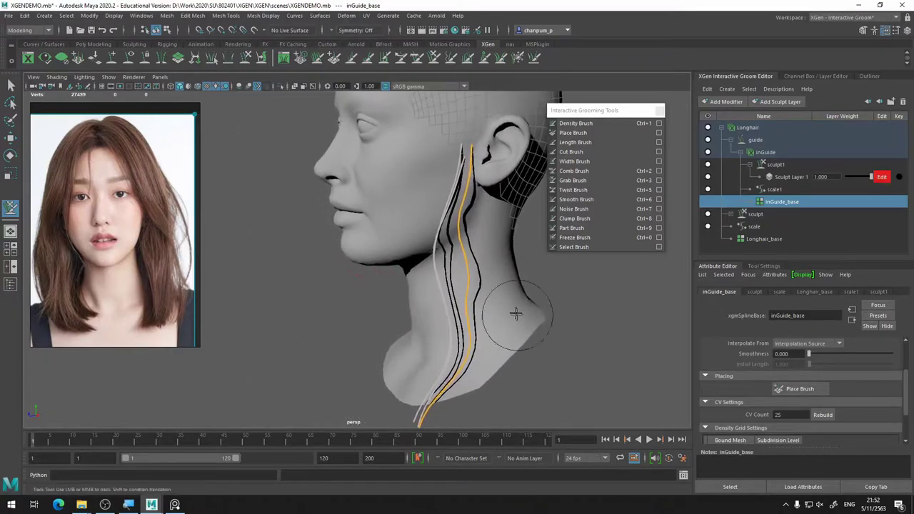
mouse_move(461, 239)
left_mouse_down()
mouse_move(473, 271)
mouse_move(463, 275)
mouse_move(475, 241)
mouse_move(481, 306)
mouse_move(468, 305)
mouse_move(550, 347)
mouse_move(543, 330)
mouse_move(547, 347)
left_mouse_up()
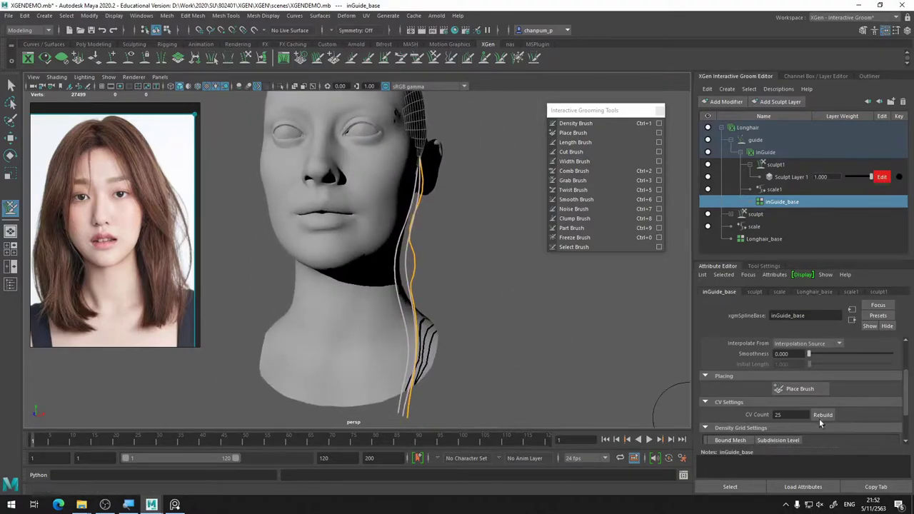
mouse_move(492, 270)
left_mouse_down("alt")
mouse_move(429, 279)
mouse_move(555, 270)
left_mouse_up("alt")
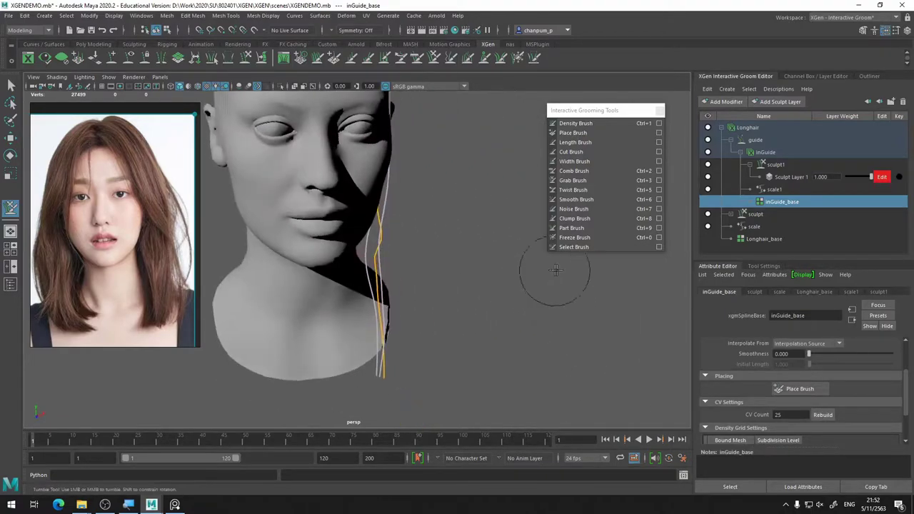
Set Longhair_base's Density Multiplier to 1.000 and orbit to inspect the restored strands.
left_click(762, 239)
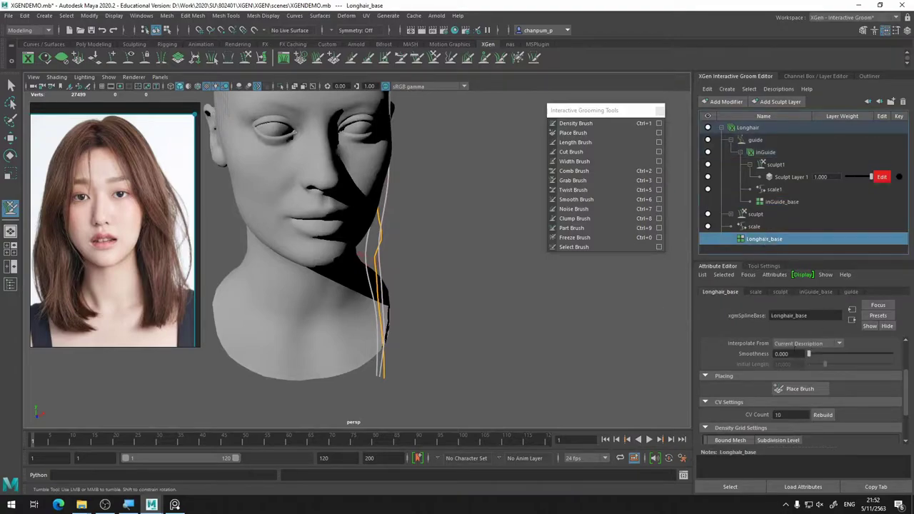
scroll(813, 374, "up", 2)
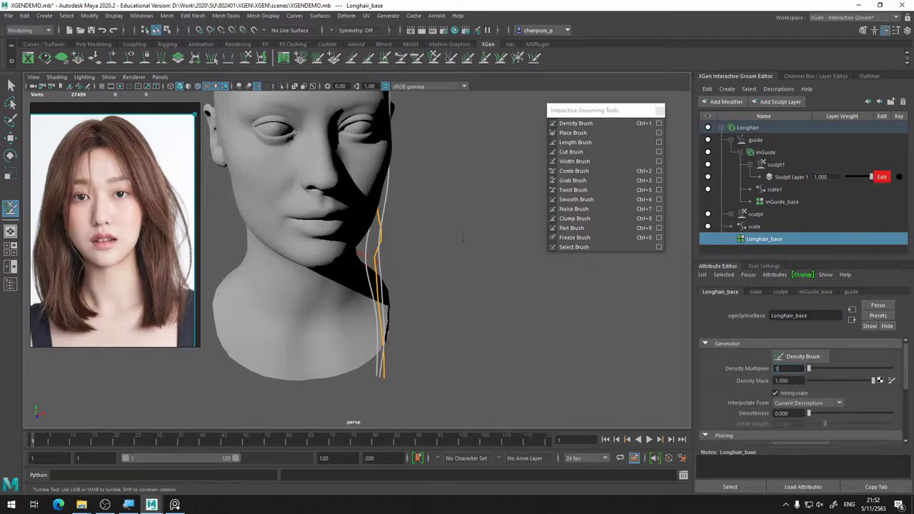
mouse_move(461, 236)
left_mouse_down("alt")
mouse_move(487, 250)
mouse_move(456, 187)
mouse_move(391, 149)
left_mouse_up("alt")
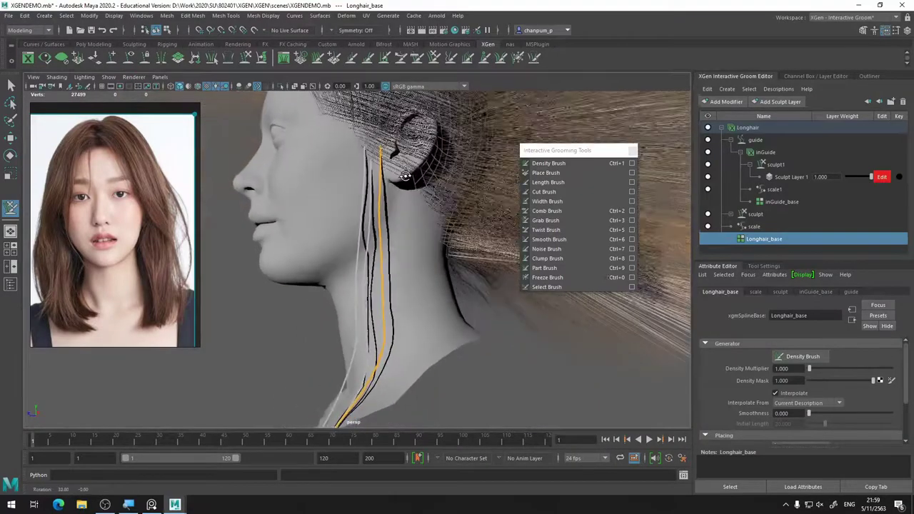
mouse_move(361, 118)
left_mouse_down("alt")
mouse_move(443, 130)
mouse_move(404, 162)
left_mouse_up("alt")
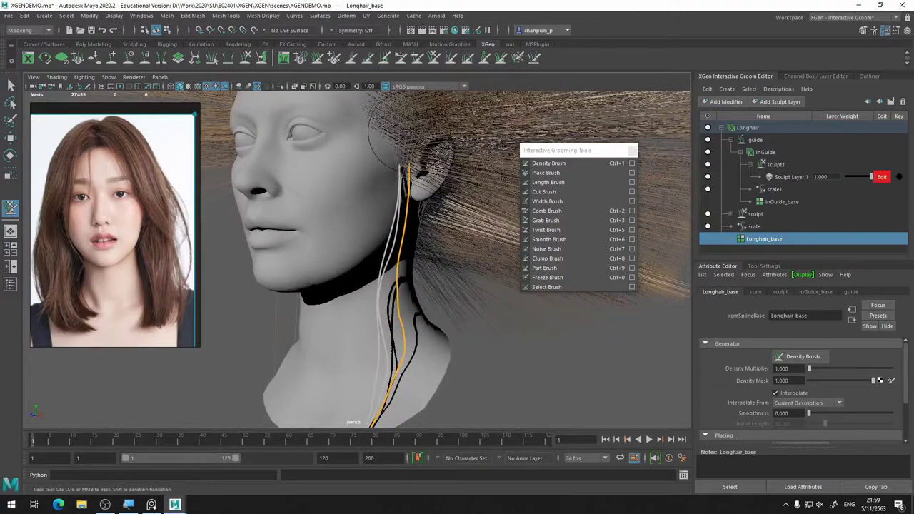
Select inGuide_base in the groom tree and activate the Place Brush.
left_click(809, 178)
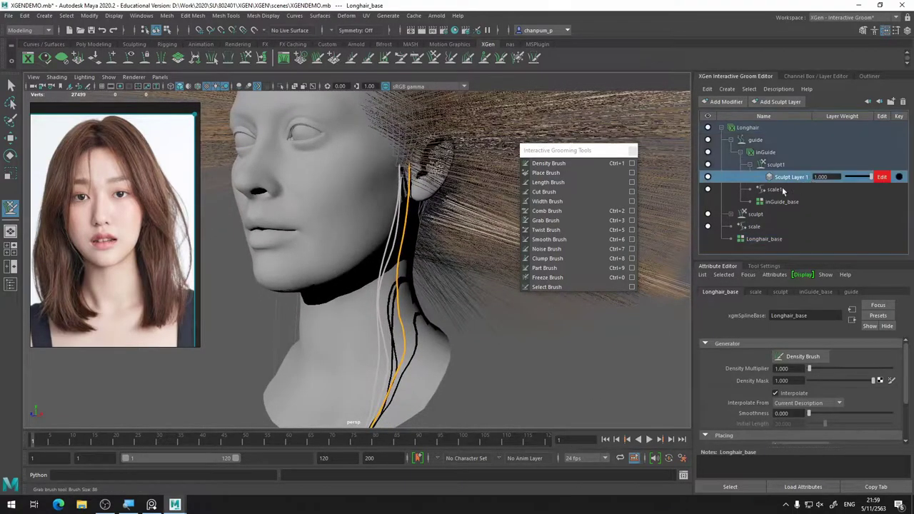
left_click_drag(411, 140, 400, 155, "alt")
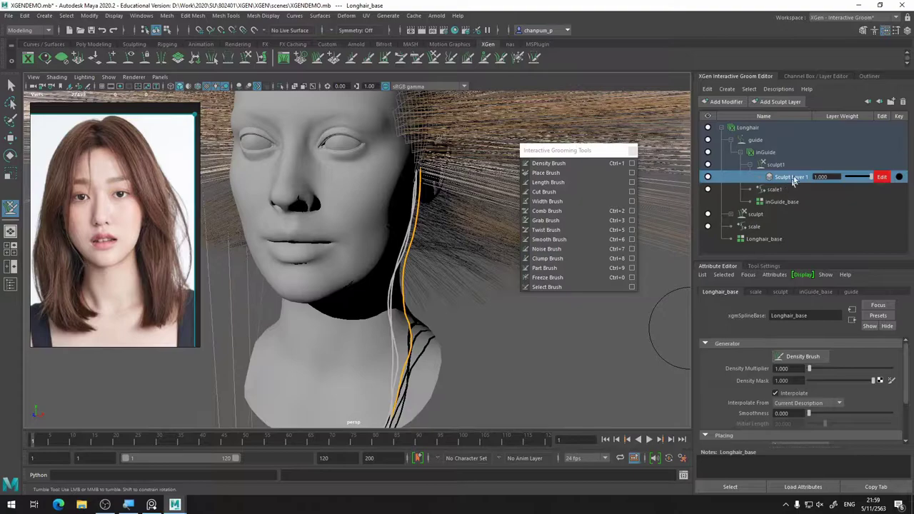
left_click(786, 202)
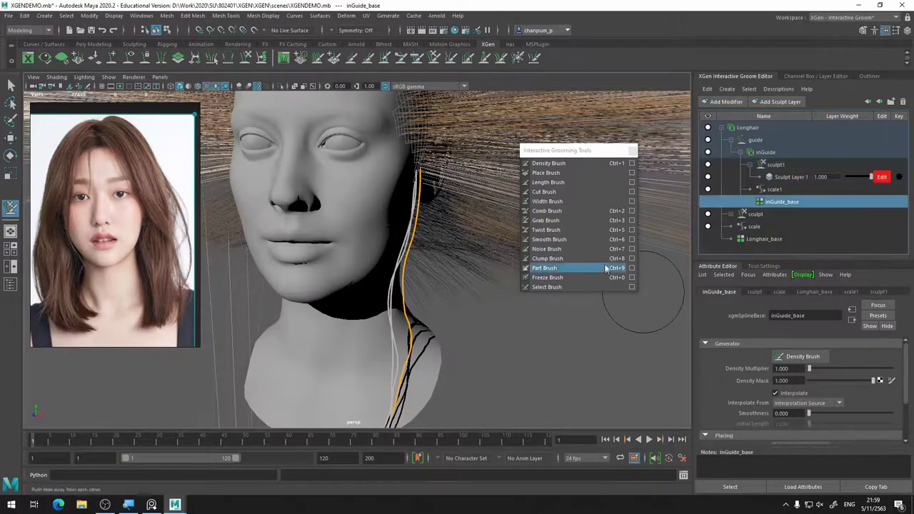
scroll(813, 395, "down", 2)
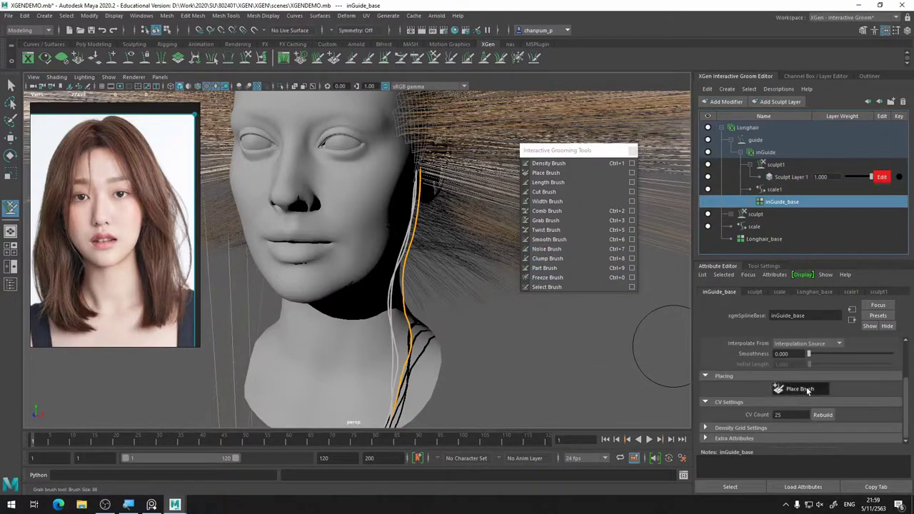
left_click(798, 388)
Orbit, pan and zoom around the head to review the hair and three neck guides.
left_click_drag(400, 127, 374, 173, "alt")
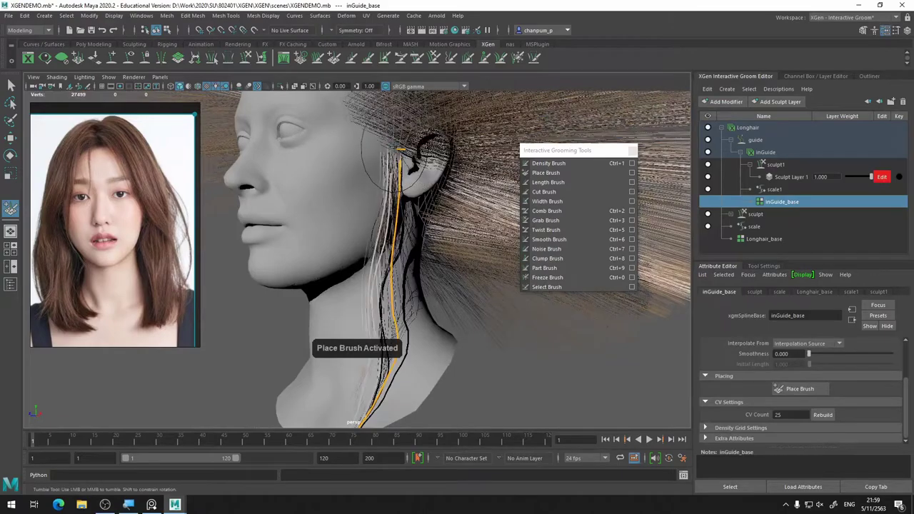
left_click_drag(428, 145, 443, 178, "alt")
right_click_drag(443, 177, 442, 147, "alt")
left_click_drag(443, 147, 387, 160, "alt")
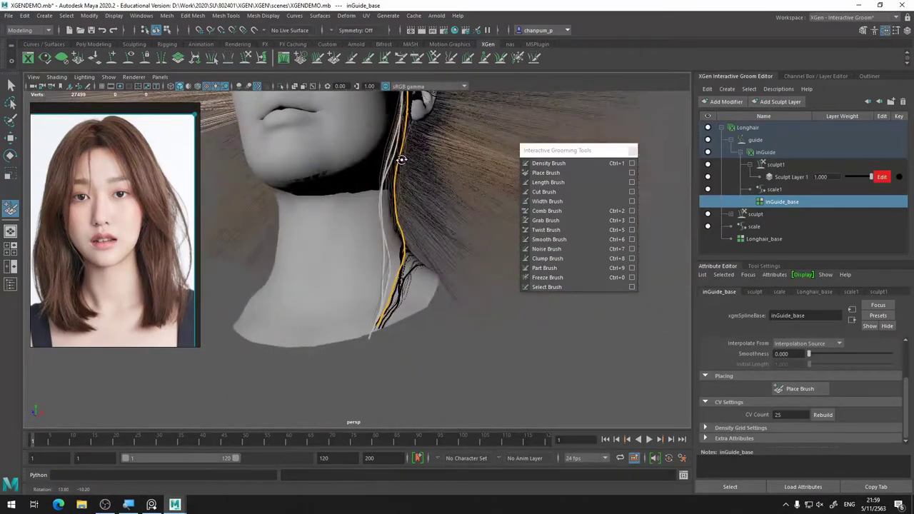
left_click_drag(387, 160, 404, 183, "alt")
middle_click_drag(404, 183, 404, 228, "alt")
mouse_move(404, 228)
left_mouse_down("alt")
mouse_move(410, 137)
mouse_move(358, 137)
mouse_move(428, 240)
mouse_move(401, 269)
mouse_move(389, 201)
left_mouse_up("alt")
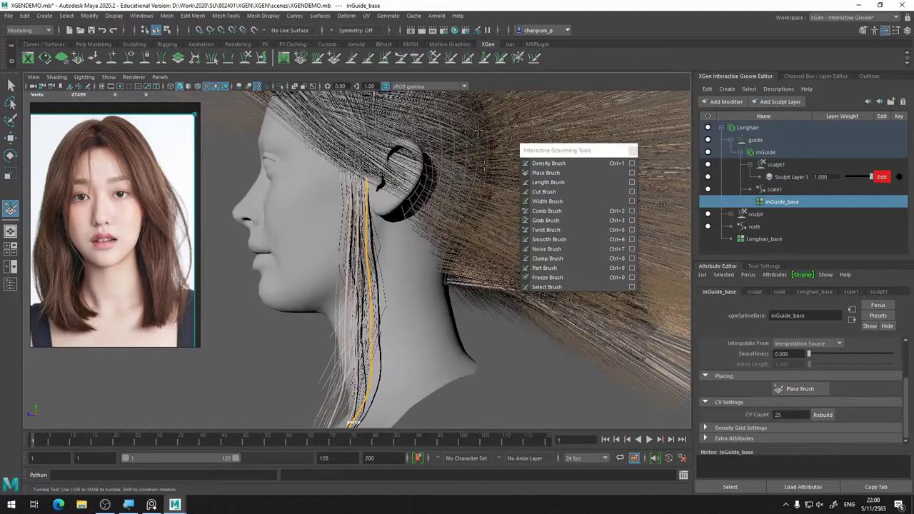
mouse_move(441, 160)
left_mouse_down("alt")
mouse_move(273, 239)
mouse_move(410, 187)
left_mouse_up("alt")
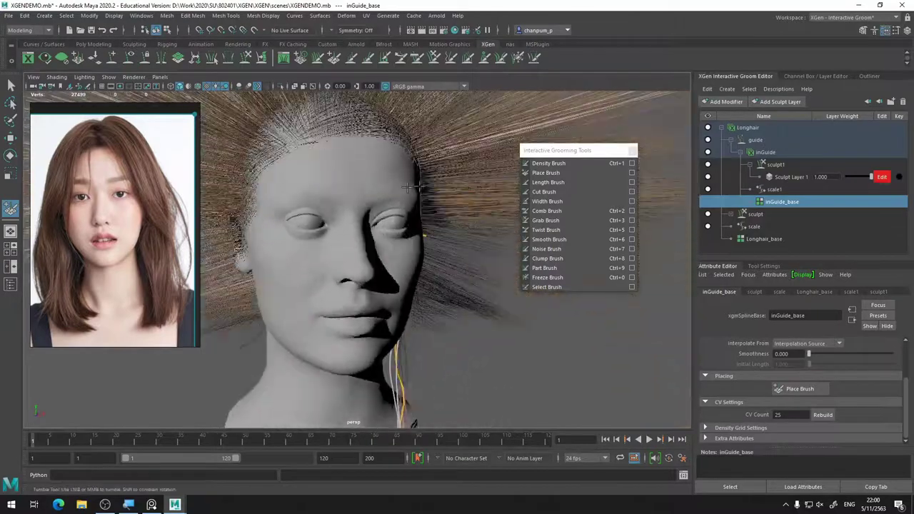
mouse_move(414, 265)
left_mouse_down("alt")
mouse_move(429, 224)
mouse_move(366, 229)
mouse_move(393, 218)
mouse_move(383, 224)
mouse_move(414, 224)
mouse_move(377, 226)
mouse_move(408, 211)
left_mouse_up("alt")
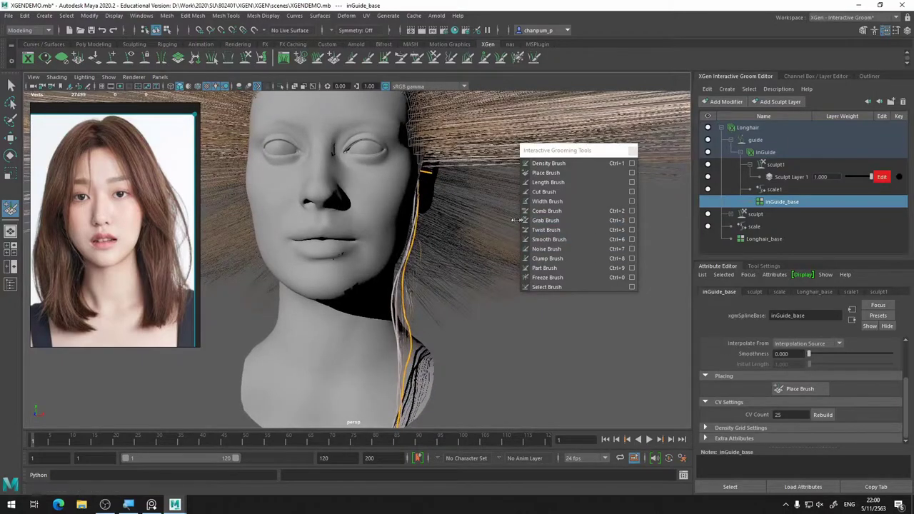
mouse_move(515, 220)
left_mouse_down("alt")
mouse_move(445, 236)
mouse_move(373, 224)
mouse_move(398, 204)
left_mouse_up("alt")
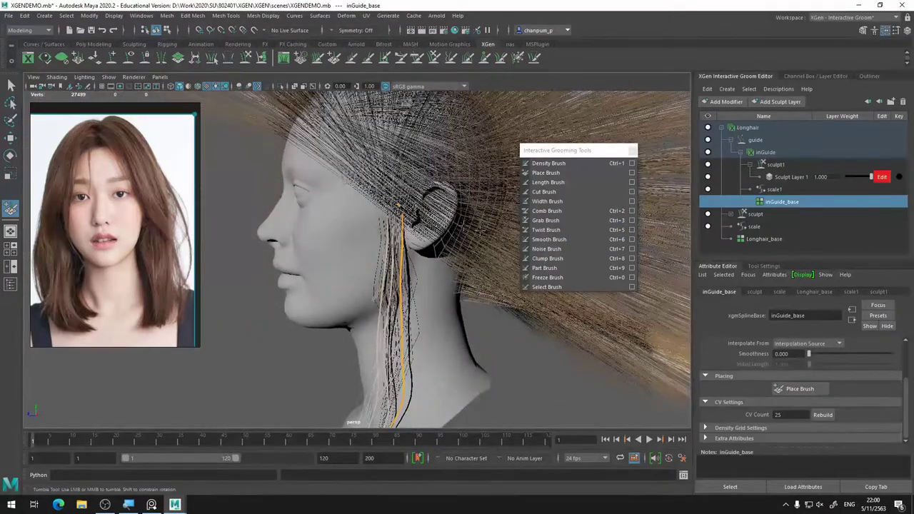
scroll(811, 365, "up", 3)
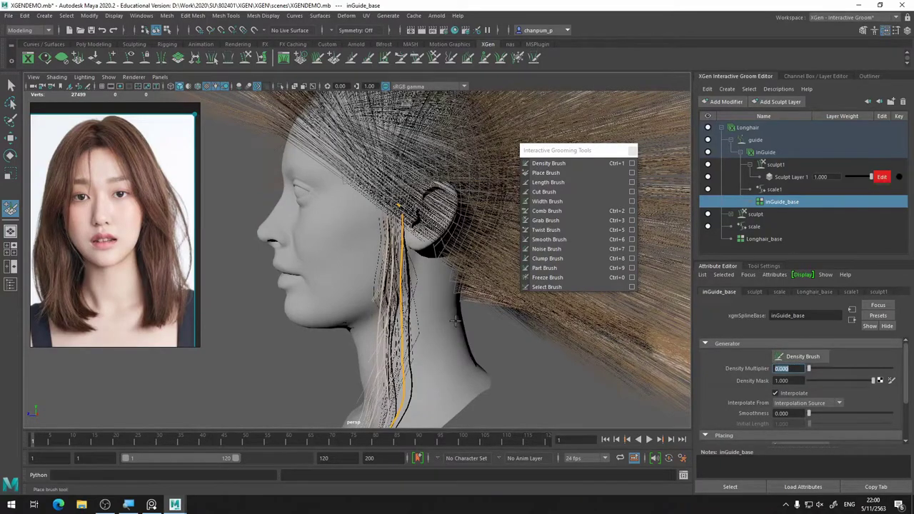
middle_click_drag(436, 319, 440, 327, "alt")
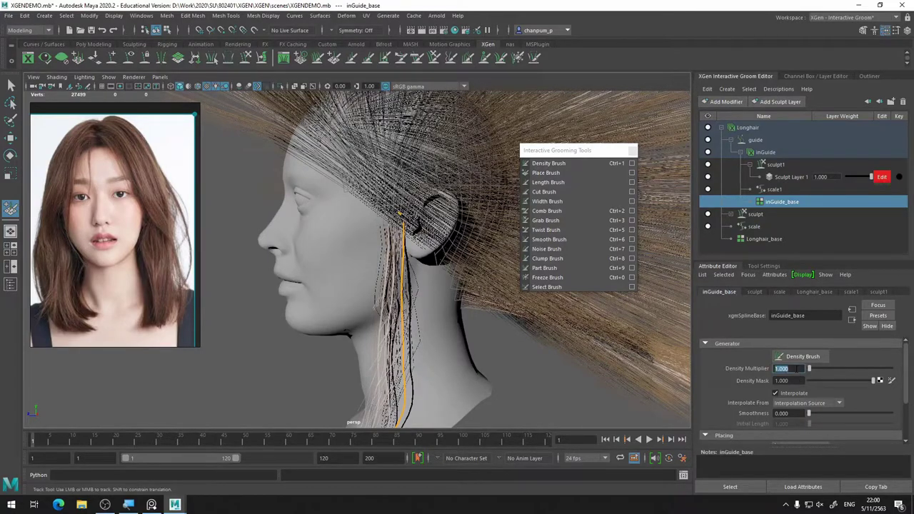
Set Longhair_base's Density Multiplier to 0 to hide the strands, then orbit to a side view.
left_click(779, 242)
left_click(794, 368)
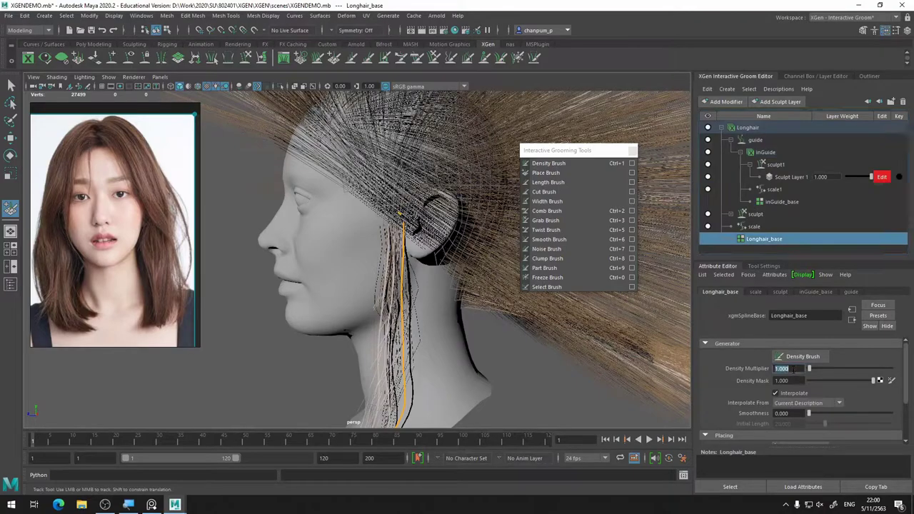
type("0")
key("Return")
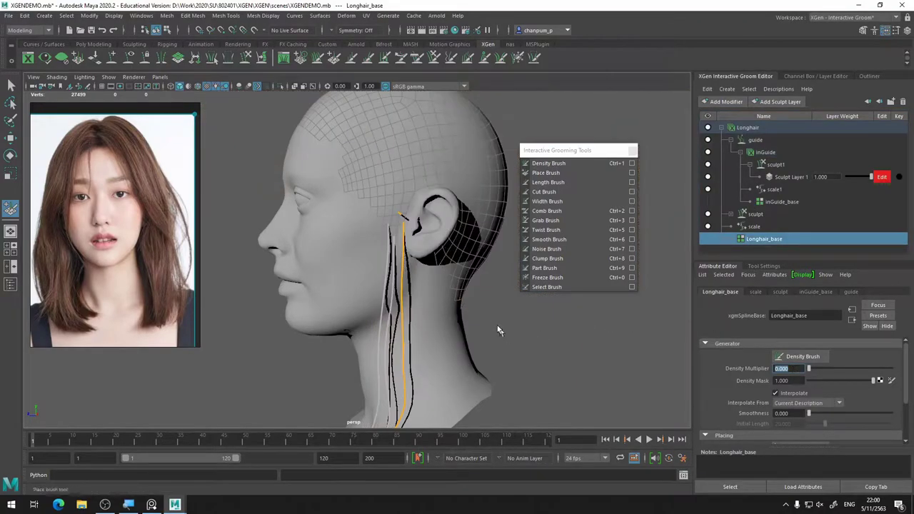
mouse_move(498, 329)
left_mouse_down("alt")
mouse_move(433, 319)
mouse_move(422, 196)
left_mouse_up("alt")
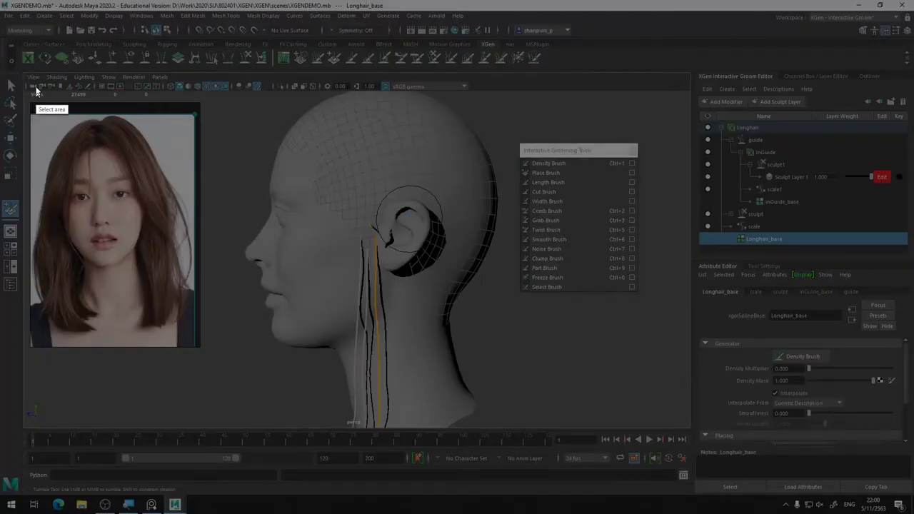
Sketch red flow lines from the crown down the neck and from behind the ear.
left_click_drag(227, 87, 542, 431)
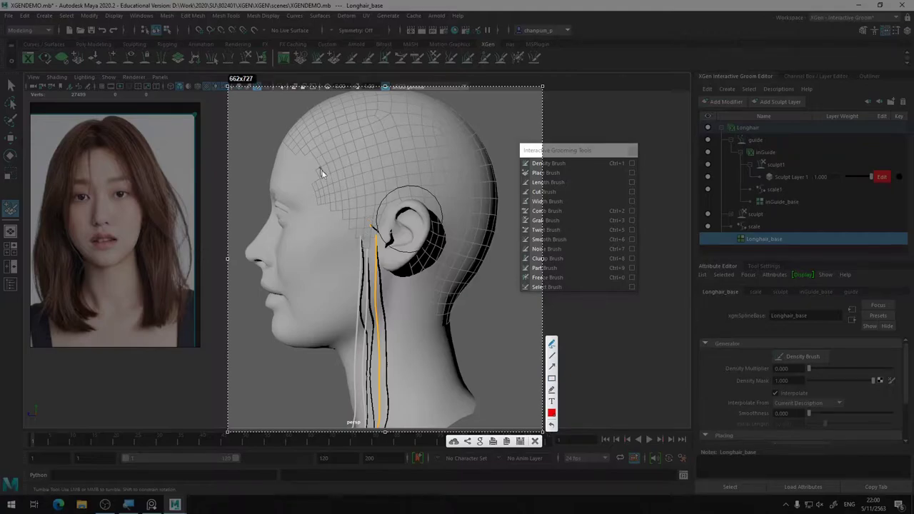
mouse_move(291, 133)
left_mouse_down()
mouse_move(336, 235)
mouse_move(402, 286)
mouse_move(449, 301)
left_mouse_up()
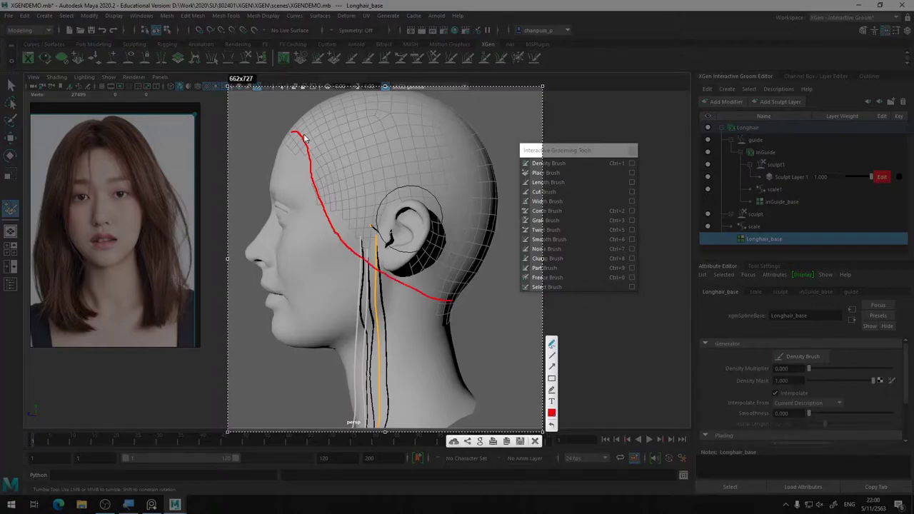
mouse_move(300, 122)
left_mouse_down()
mouse_move(343, 199)
mouse_move(421, 278)
mouse_move(463, 284)
left_mouse_up()
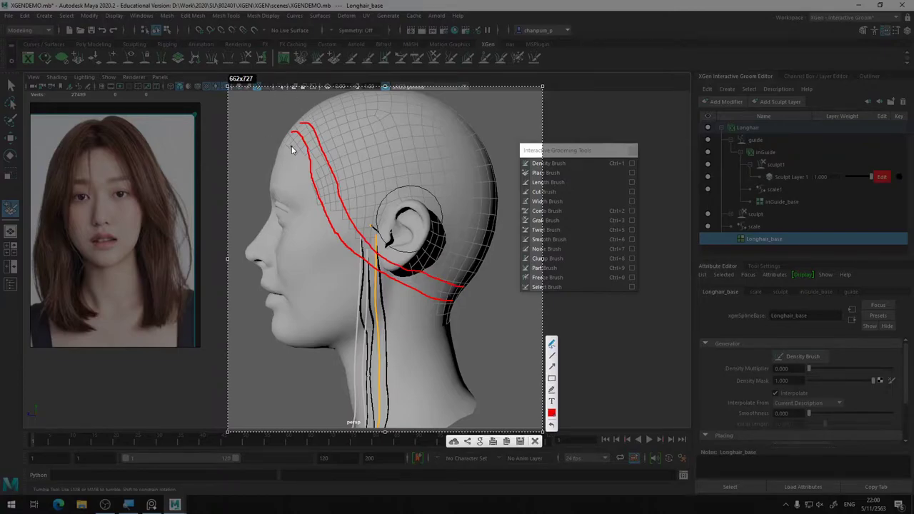
mouse_move(290, 140)
left_mouse_down()
mouse_move(382, 275)
mouse_move(456, 297)
mouse_move(448, 298)
left_mouse_up()
mouse_move(367, 263)
left_mouse_down()
mouse_move(350, 366)
mouse_move(357, 423)
left_mouse_up()
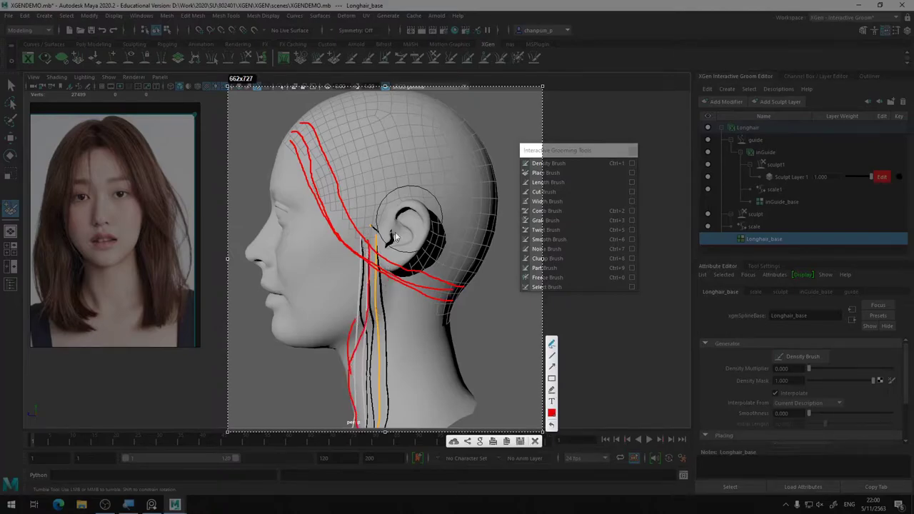
left_click_drag(391, 212, 384, 427)
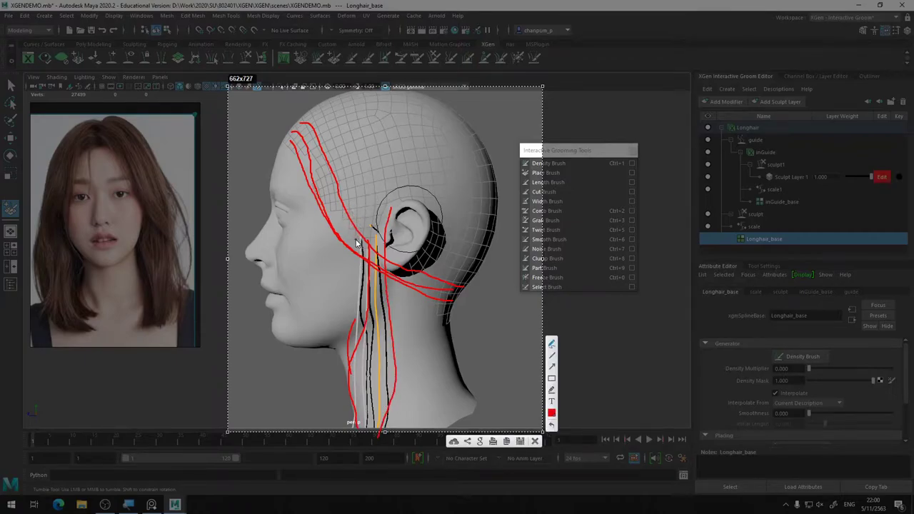
left_click_drag(356, 243, 361, 247)
Add red lines arching over the ear, across the top of the head, and down the neck.
mouse_move(332, 212)
left_mouse_down()
mouse_move(449, 208)
mouse_move(435, 314)
left_mouse_up()
mouse_move(320, 187)
left_mouse_down()
mouse_move(460, 165)
mouse_move(491, 230)
left_mouse_up()
left_click_drag(330, 152, 457, 137)
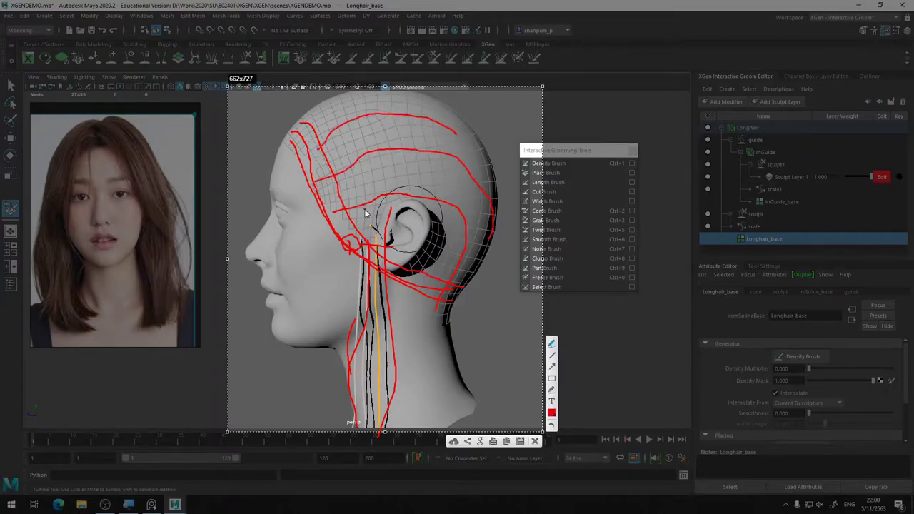
left_click_drag(350, 214, 368, 364)
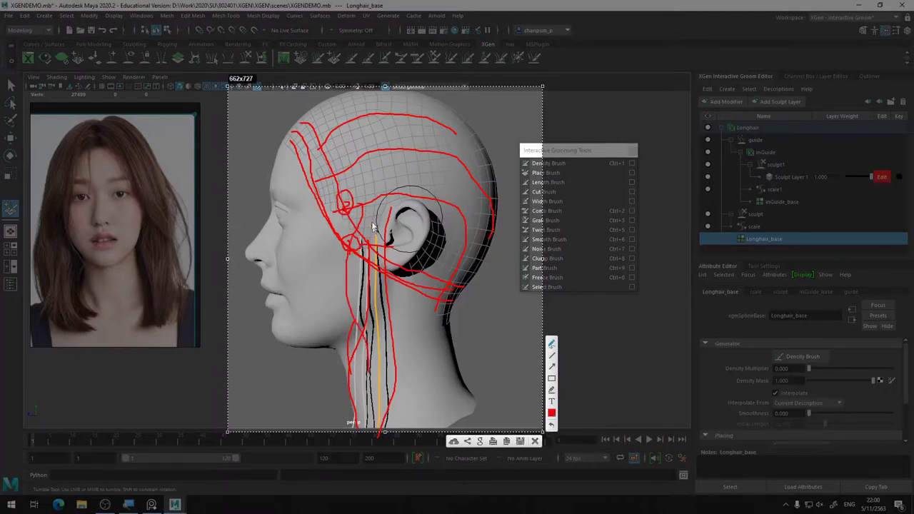
left_click_drag(371, 203, 389, 385)
left_click_drag(385, 179, 383, 385)
left_click_drag(403, 188, 378, 385)
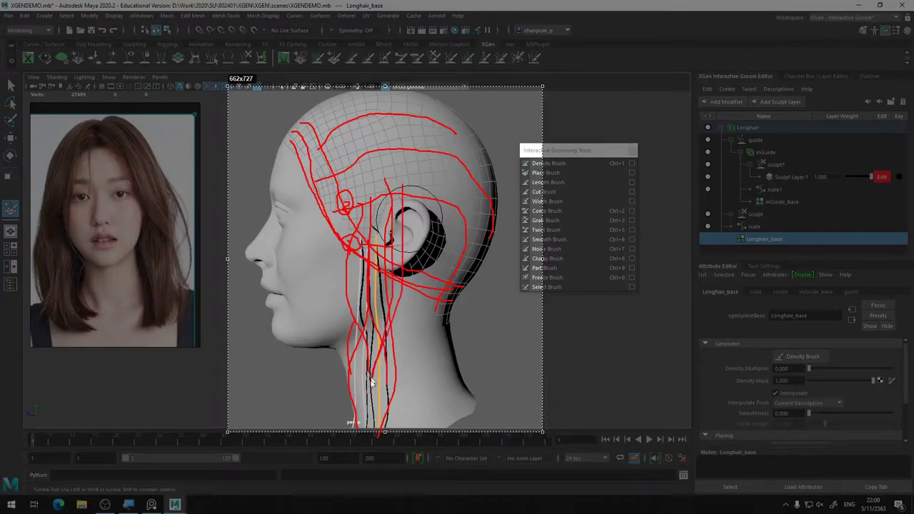
mouse_move(315, 116)
left_mouse_down()
mouse_move(309, 121)
mouse_move(416, 284)
left_mouse_up()
Add red lines from crown to neck, curves around the ear, and a flow arrow down the neck.
left_click(311, 119)
left_click(310, 118)
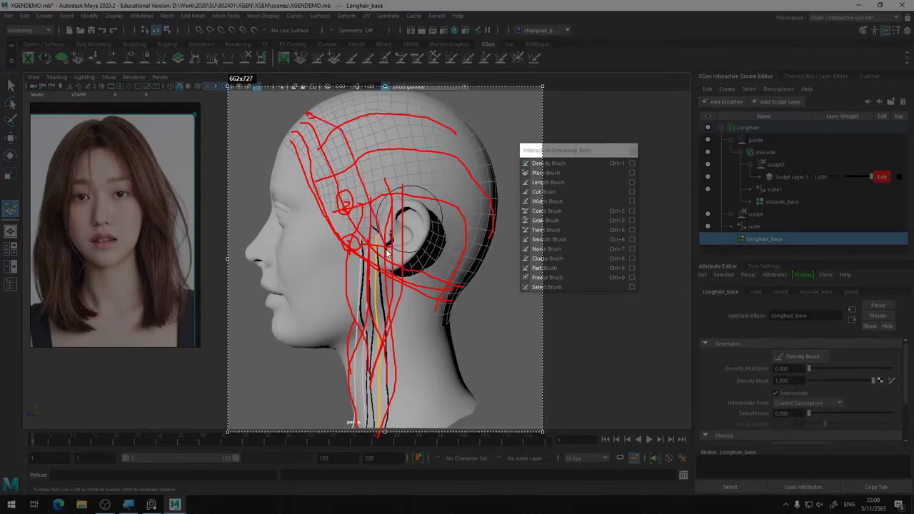
left_click_drag(321, 103, 456, 284)
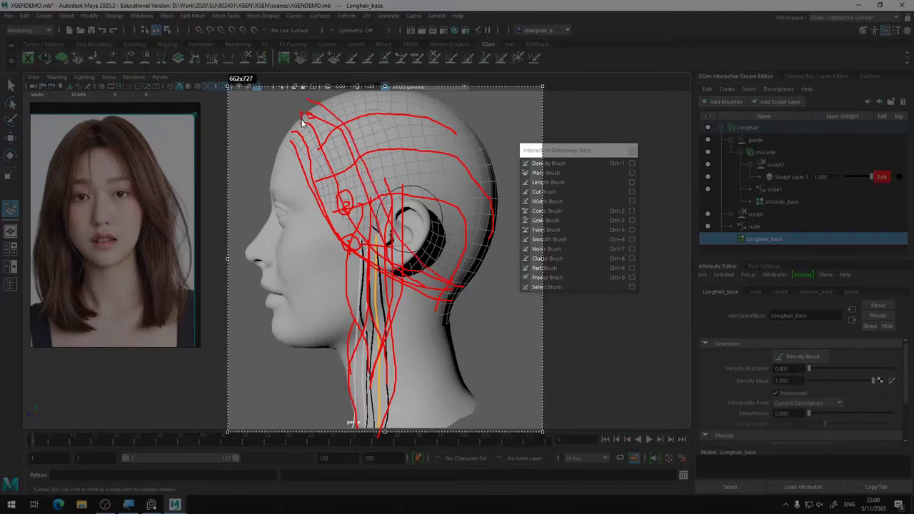
left_click_drag(325, 103, 449, 264)
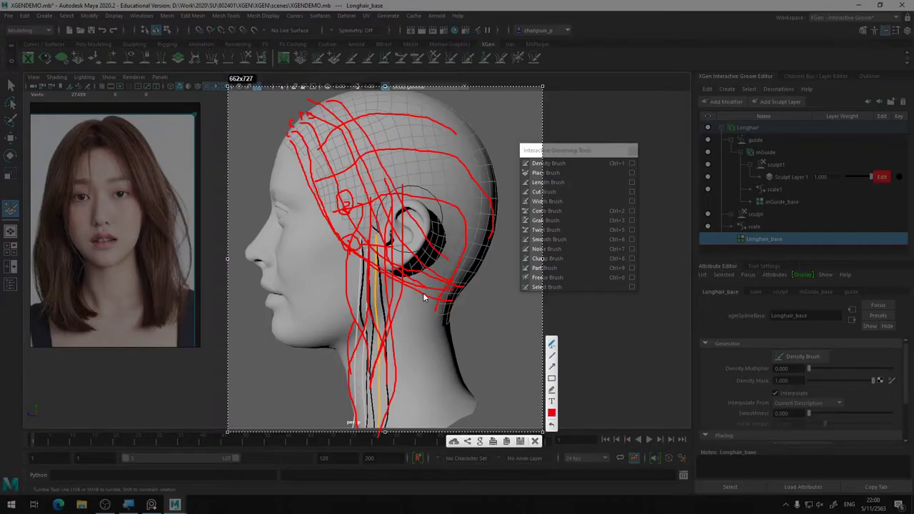
left_click_drag(403, 187, 432, 288)
mouse_move(404, 187)
left_mouse_down()
mouse_move(354, 241)
mouse_move(350, 305)
left_mouse_up()
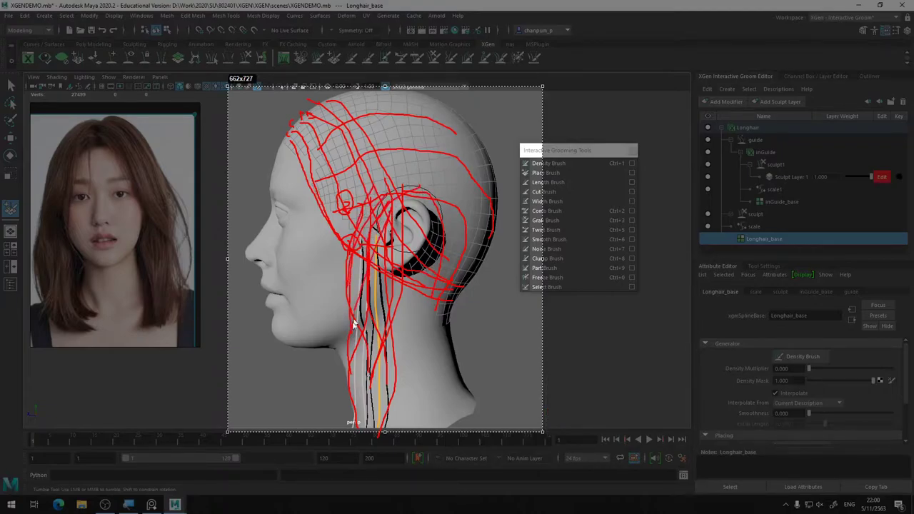
left_click_drag(368, 244, 364, 288)
left_click_drag(357, 336, 332, 430)
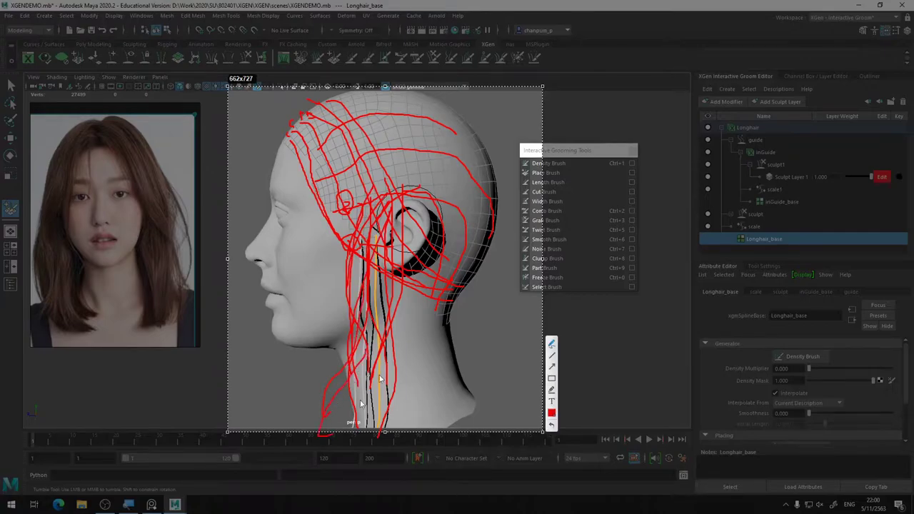
left_click_drag(410, 186, 428, 336)
left_click_drag(436, 282, 459, 386)
mouse_move(514, 408)
left_mouse_down()
mouse_move(470, 364)
mouse_move(467, 305)
left_mouse_up()
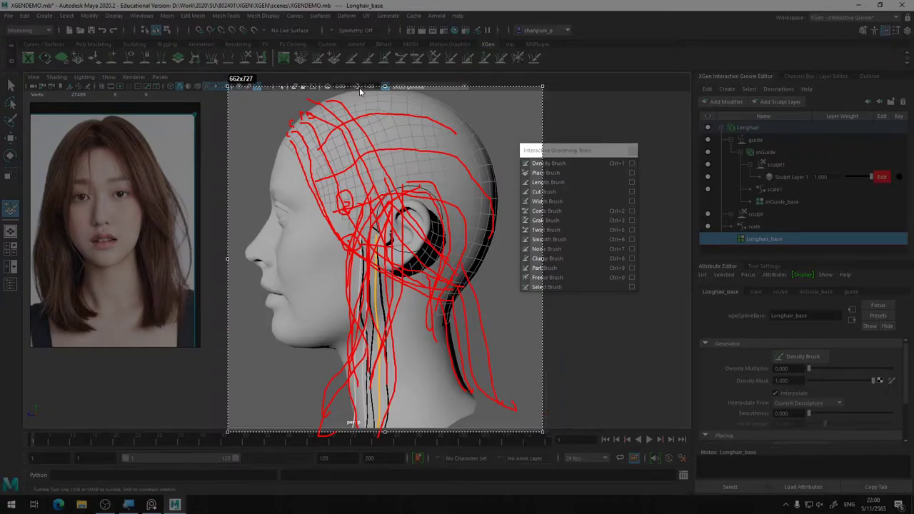
Draw more red lines down the back of the head past the ear, then open the Color dialog.
left_click_drag(345, 95, 447, 282)
left_click_drag(388, 135, 444, 284)
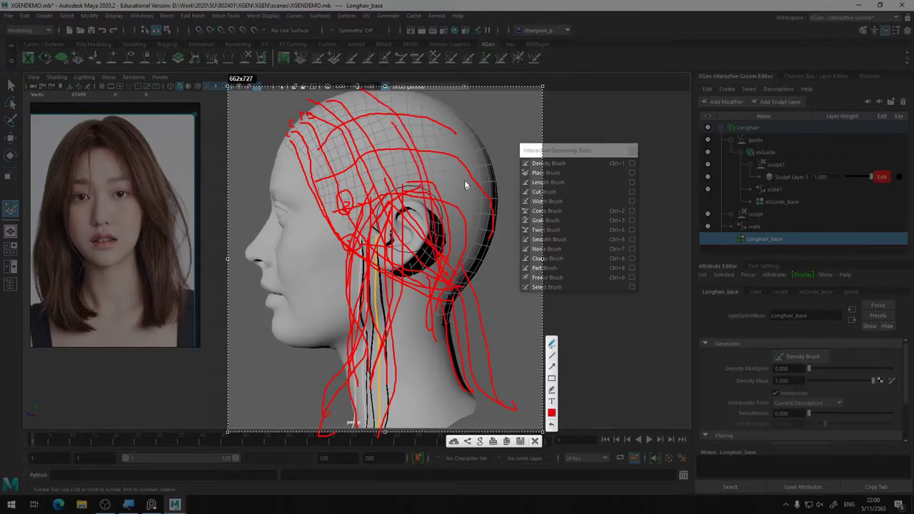
left_click_drag(412, 97, 442, 233)
left_click_drag(453, 126, 444, 311)
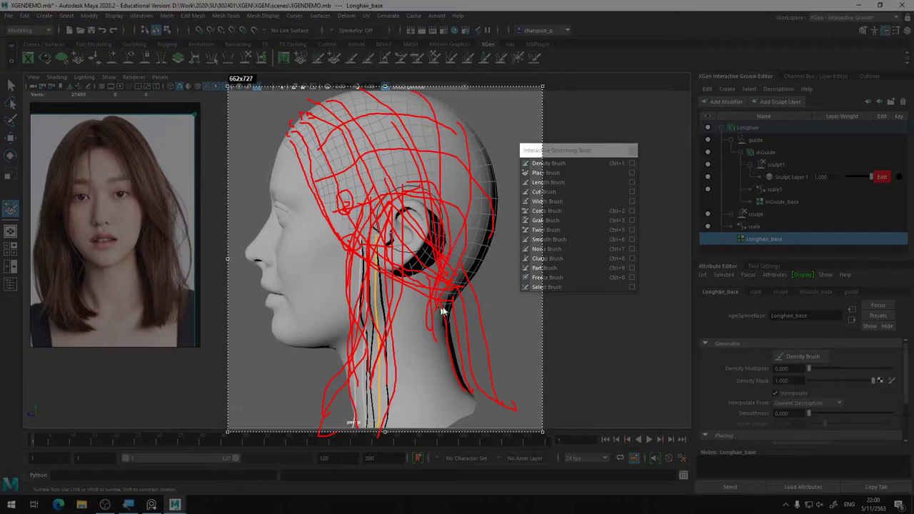
left_click(552, 413)
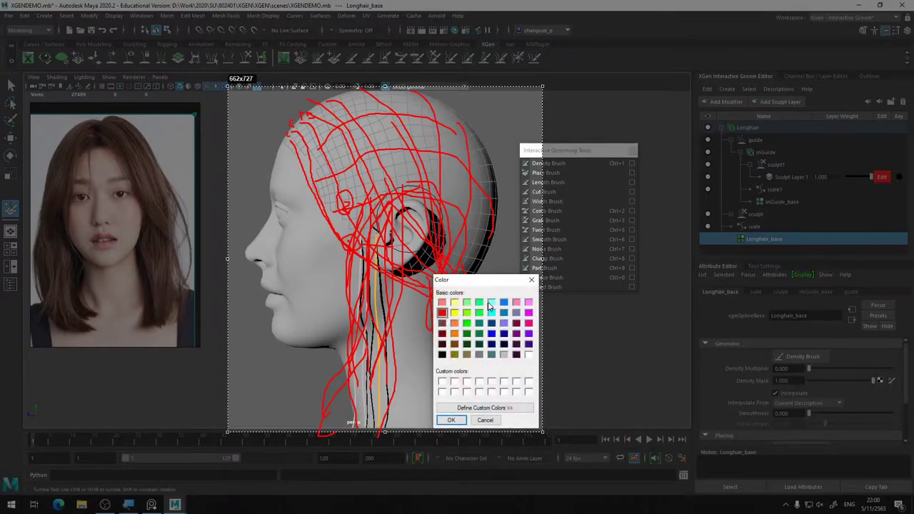
Switch the pen to light cyan and draw cyan flow lines from the crown down behind the ear and neck.
left_click(491, 302)
left_click(451, 419)
left_click_drag(349, 103, 435, 286)
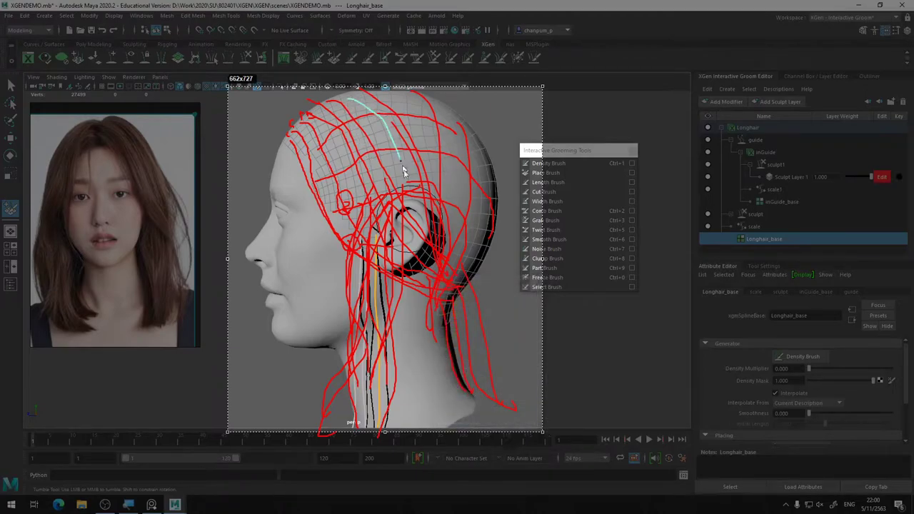
left_click_drag(413, 123, 464, 275)
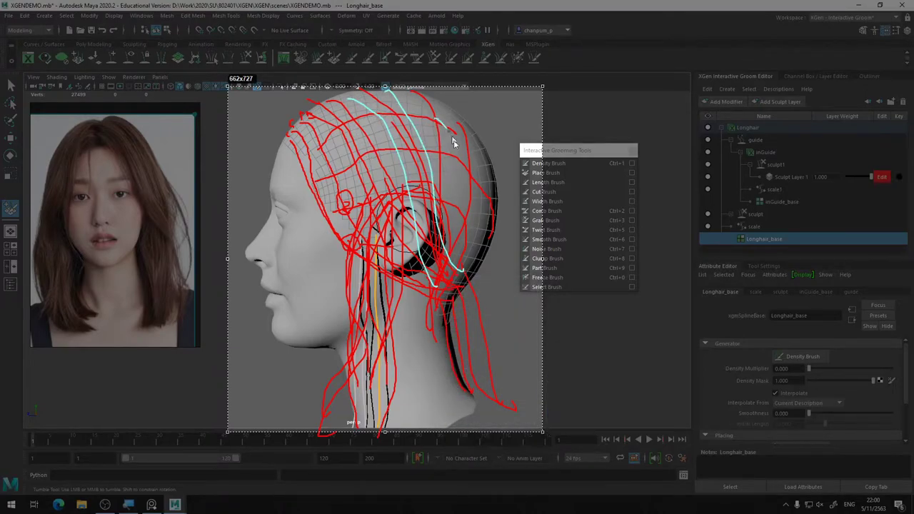
left_click_drag(447, 129, 469, 285)
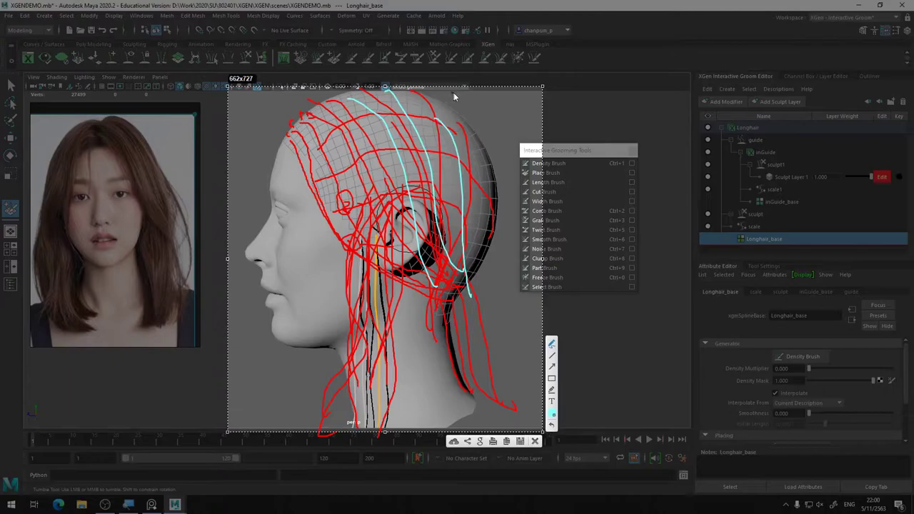
left_click_drag(454, 96, 488, 364)
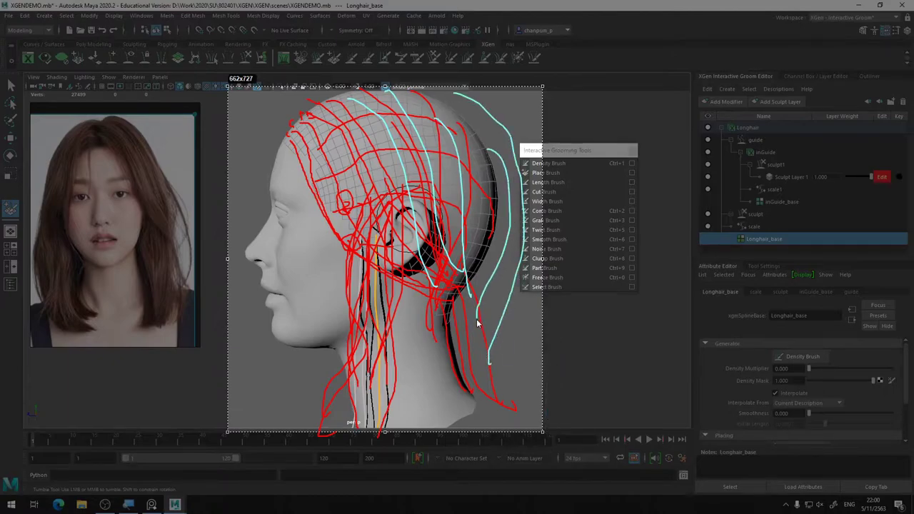
mouse_move(498, 179)
left_mouse_down()
mouse_move(486, 273)
mouse_move(450, 345)
left_mouse_up()
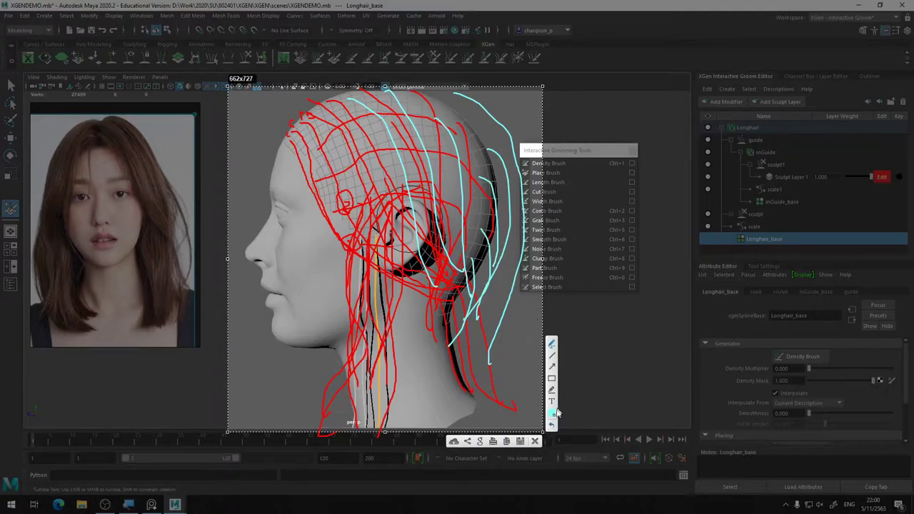
left_click(552, 414)
Switch the pen to green and sketch marks and lines across the crown, hairline and forehead.
left_click(479, 302)
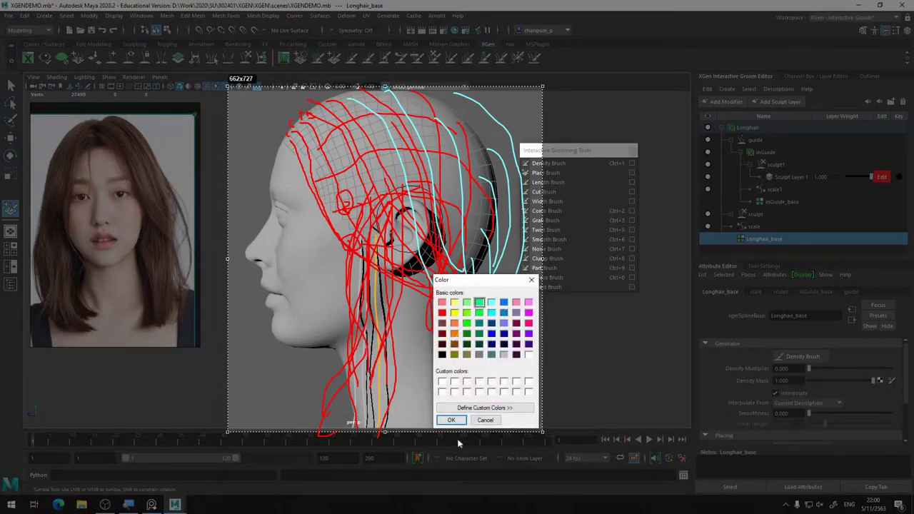
left_click(451, 419)
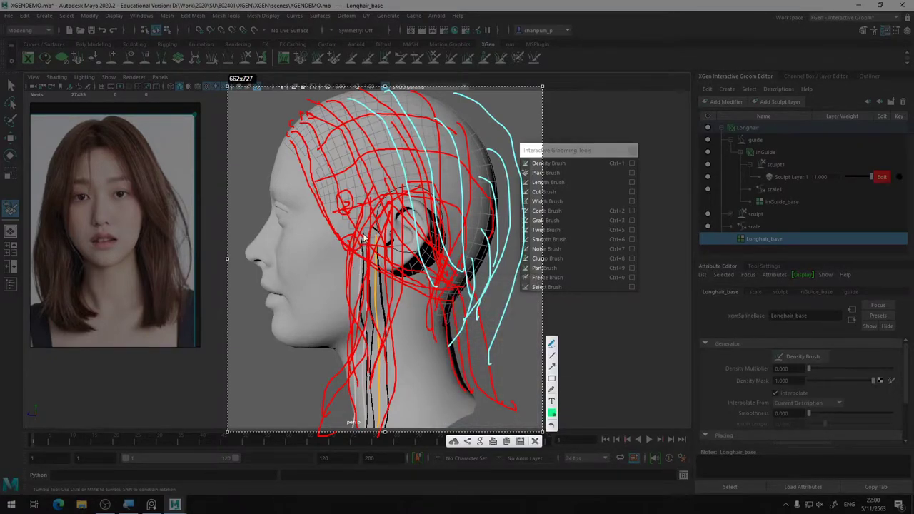
left_click_drag(351, 194, 366, 217)
left_click_drag(340, 159, 347, 166)
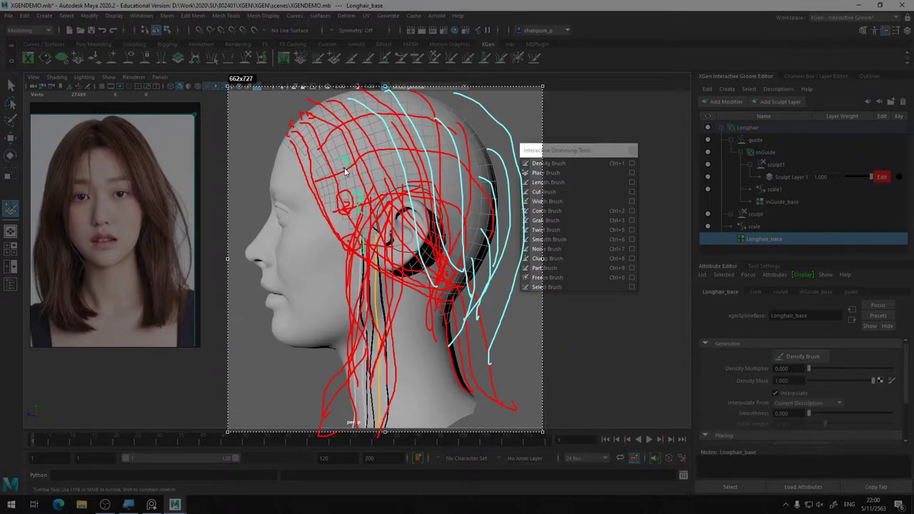
left_click_drag(333, 131, 340, 154)
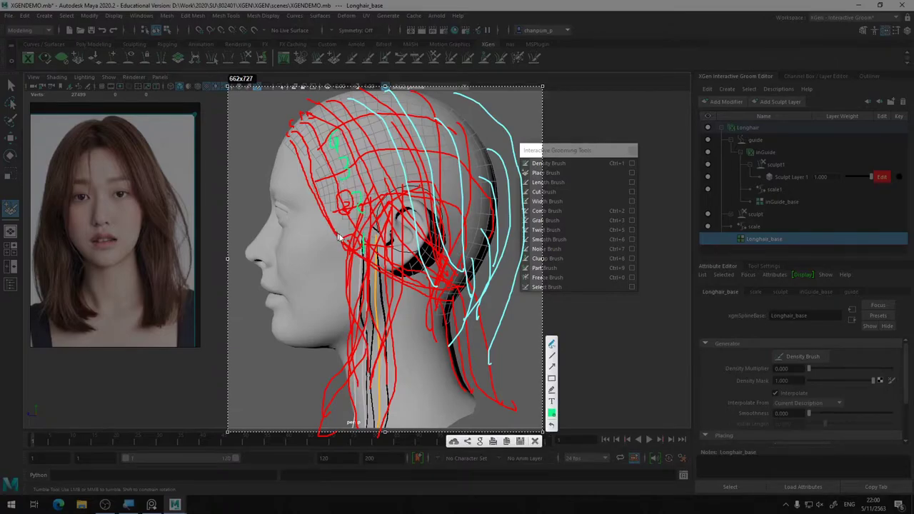
left_click_drag(340, 237, 463, 253)
left_click_drag(329, 203, 454, 175)
mouse_move(310, 182)
left_mouse_down()
mouse_move(364, 147)
mouse_move(444, 145)
left_mouse_up()
left_click_drag(325, 147, 461, 134)
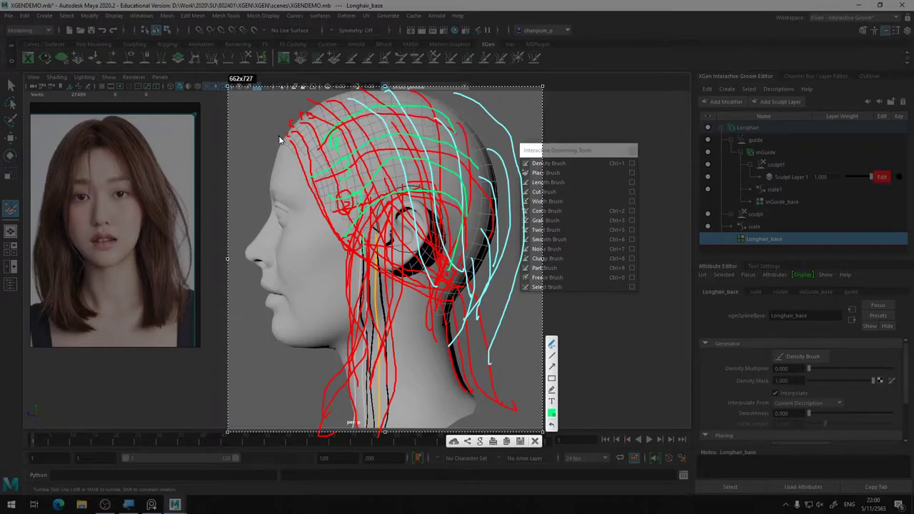
left_click_drag(285, 147, 304, 225)
left_click_drag(290, 128, 387, 87)
Clear all sketches and tumble the view so the head faces front.
left_click(535, 442)
mouse_move(485, 327)
left_mouse_down("alt")
mouse_move(581, 330)
mouse_move(504, 316)
left_mouse_up("alt")
right_click_drag(504, 316, 460, 289, "alt")
mouse_move(461, 289)
left_mouse_down("alt")
mouse_move(474, 255)
mouse_move(453, 269)
mouse_move(466, 274)
left_mouse_up("alt")
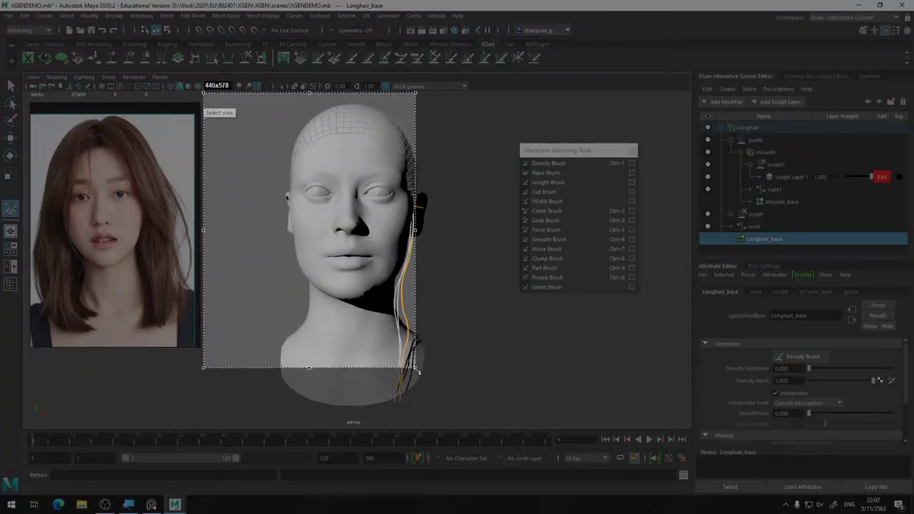
Sketch green flow lines from the crown down past the right temple and jaw to the shoulder.
left_click_drag(204, 120, 498, 413)
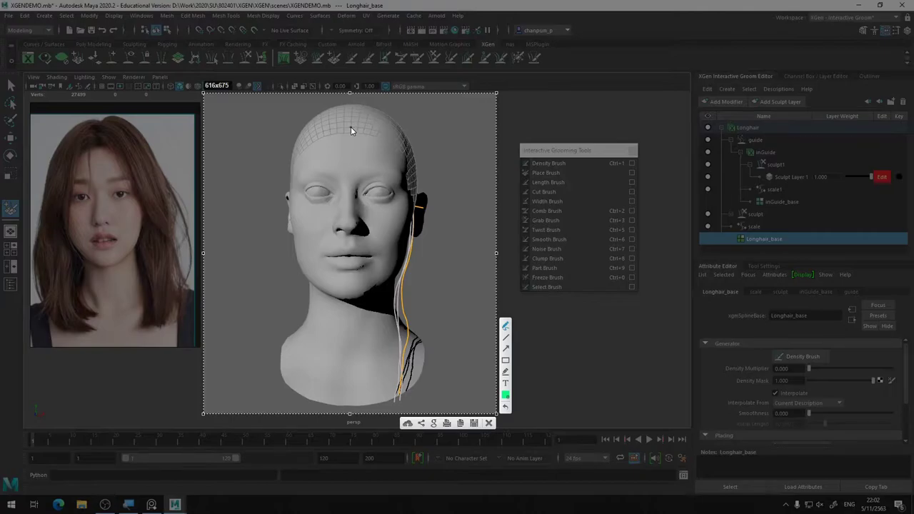
mouse_move(351, 127)
left_mouse_down()
mouse_move(403, 195)
mouse_move(423, 244)
mouse_move(443, 246)
mouse_move(397, 400)
left_mouse_up()
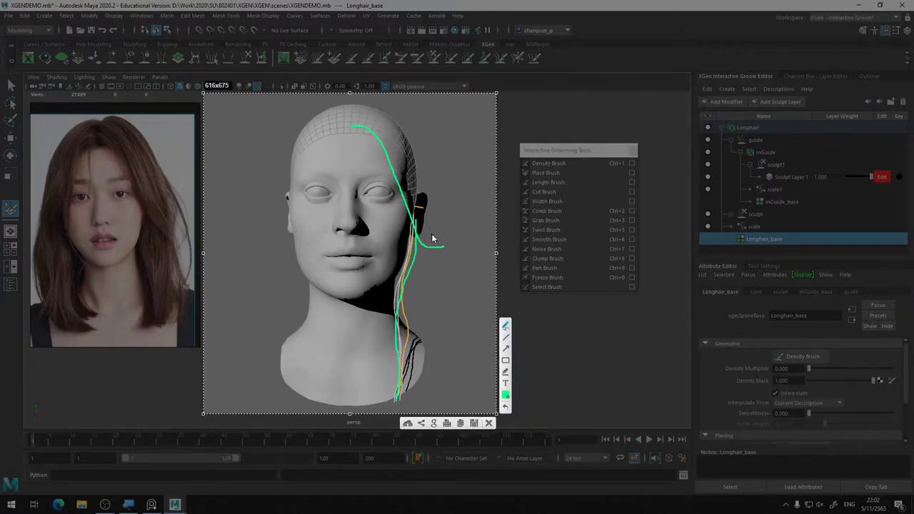
left_click_drag(432, 235, 440, 319)
left_click_drag(431, 239, 412, 392)
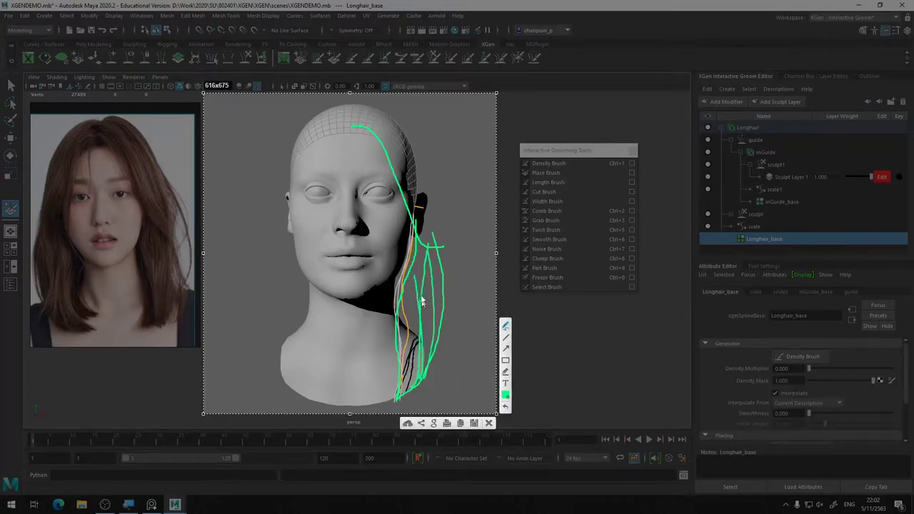
left_click_drag(421, 264, 398, 391)
left_click_drag(416, 342, 412, 400)
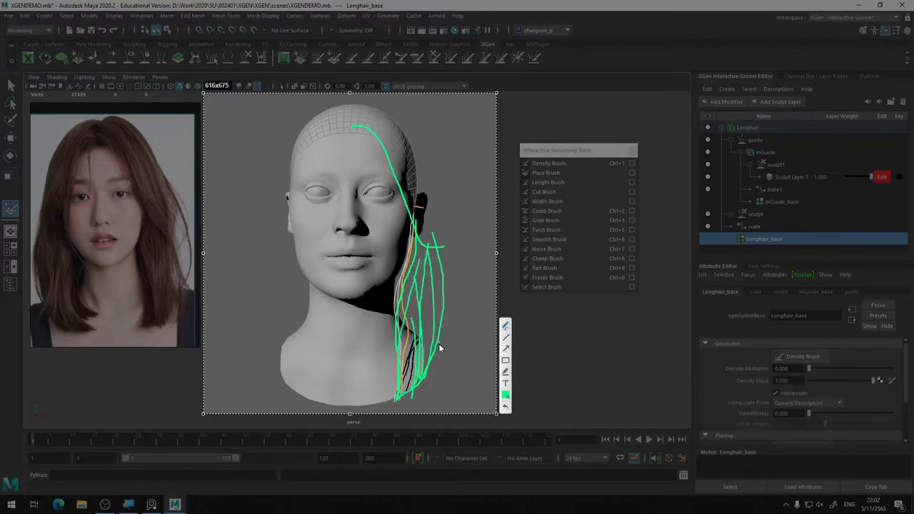
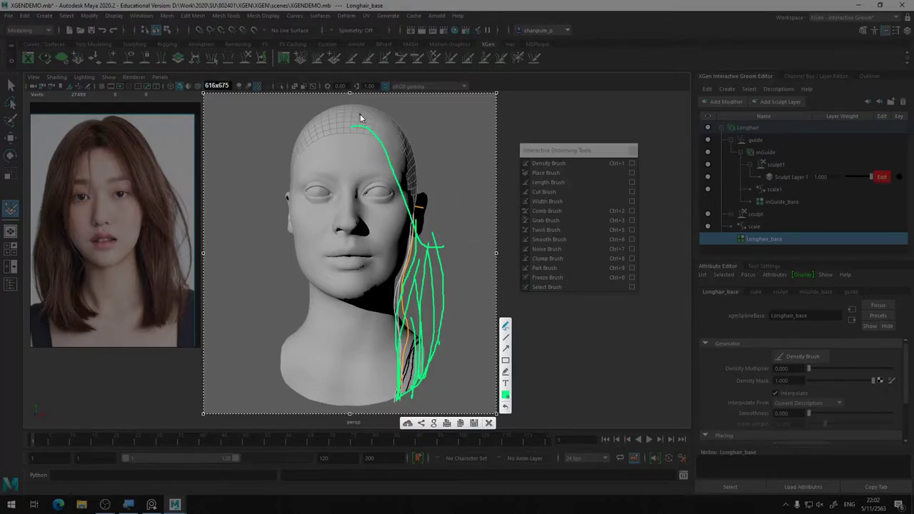
Sketch green annotation strands from the crown down the right side, past the shoulder.
left_click_drag(355, 109, 422, 194)
mouse_move(354, 115)
left_mouse_down()
mouse_move(394, 145)
mouse_move(432, 244)
mouse_move(422, 160)
left_mouse_up()
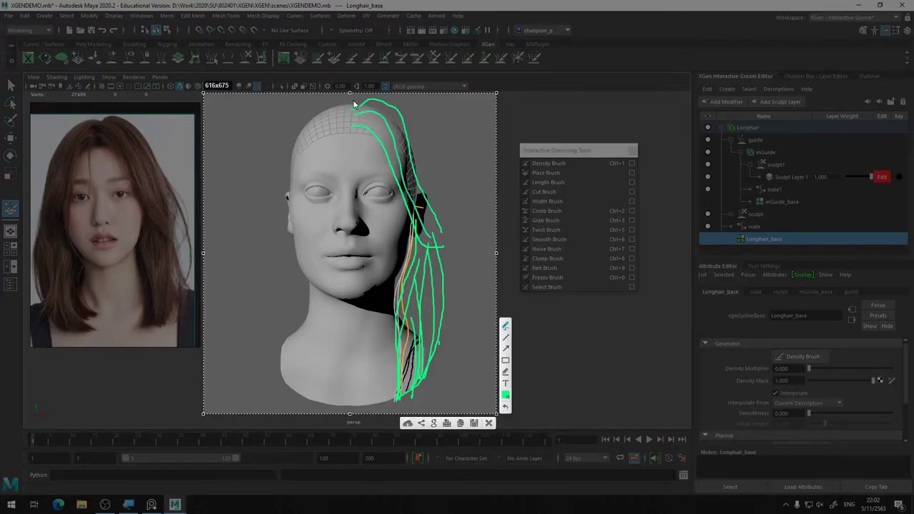
left_click_drag(444, 249, 447, 230)
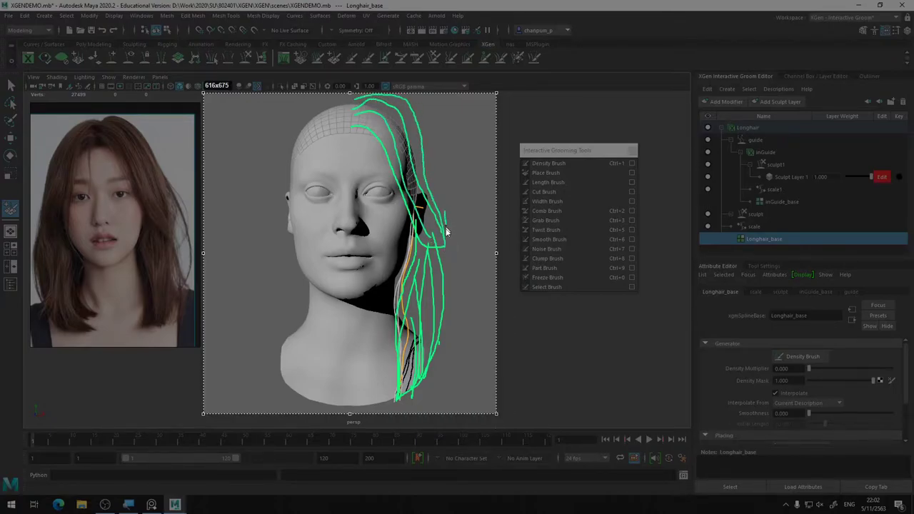
left_click_drag(432, 189, 457, 346)
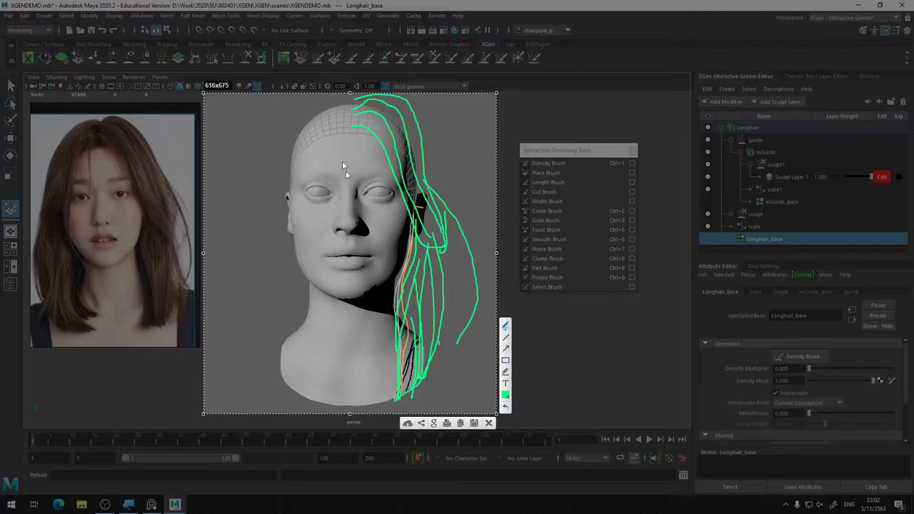
Sketch strands down the left cheek, neck and temple, plus one across the head top.
left_click_drag(349, 135, 355, 127)
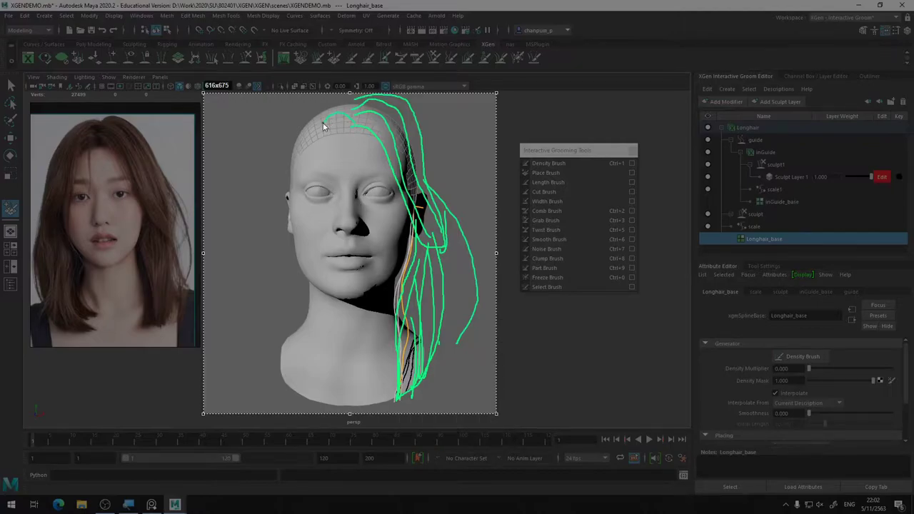
mouse_move(309, 200)
left_mouse_down()
mouse_move(307, 298)
mouse_move(295, 278)
left_mouse_up()
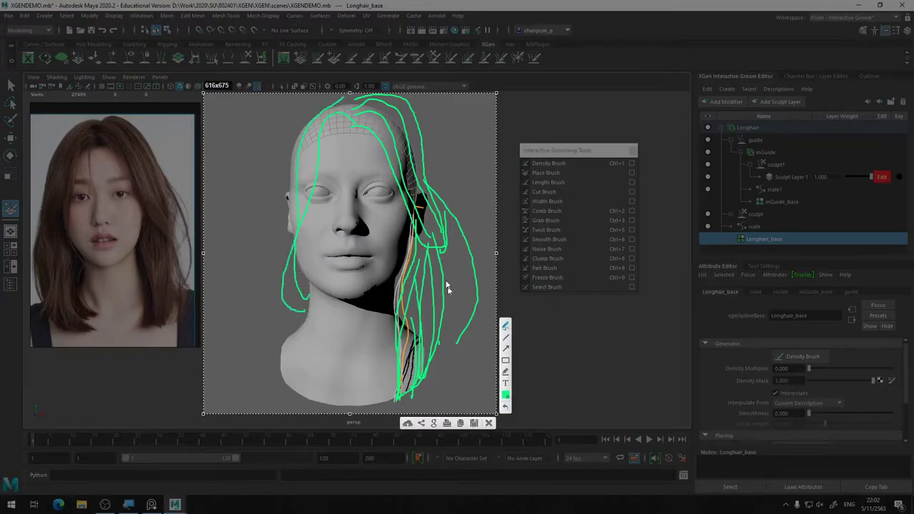
left_click_drag(294, 243, 259, 389)
mouse_move(309, 304)
left_mouse_down()
mouse_move(262, 379)
mouse_move(252, 414)
left_mouse_up()
left_click_drag(288, 317, 250, 393)
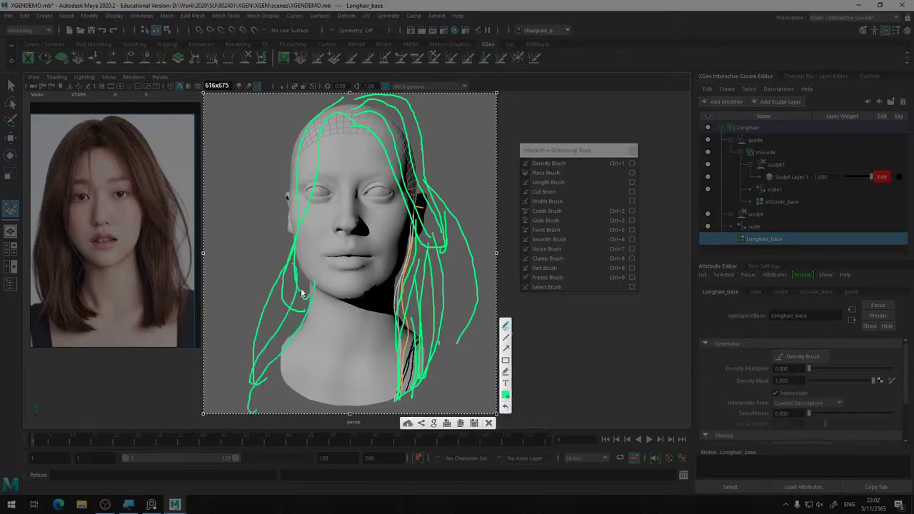
left_click_drag(294, 306, 243, 394)
mouse_move(343, 97)
left_mouse_down()
mouse_move(307, 111)
mouse_move(263, 213)
mouse_move(260, 298)
left_mouse_up()
mouse_move(336, 107)
left_mouse_down()
mouse_move(276, 235)
mouse_move(269, 296)
left_mouse_up()
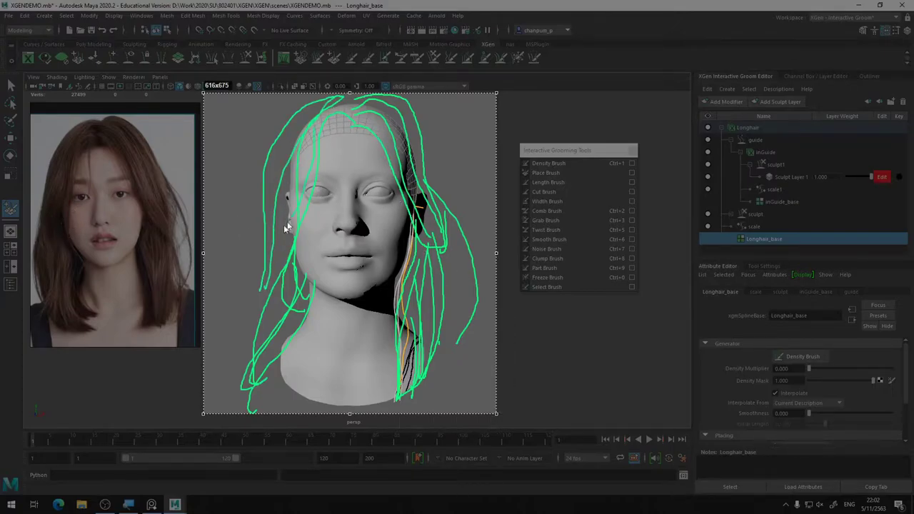
left_click_drag(264, 254, 278, 222)
mouse_move(344, 95)
left_mouse_down()
mouse_move(289, 118)
mouse_move(336, 126)
mouse_move(336, 207)
left_mouse_up()
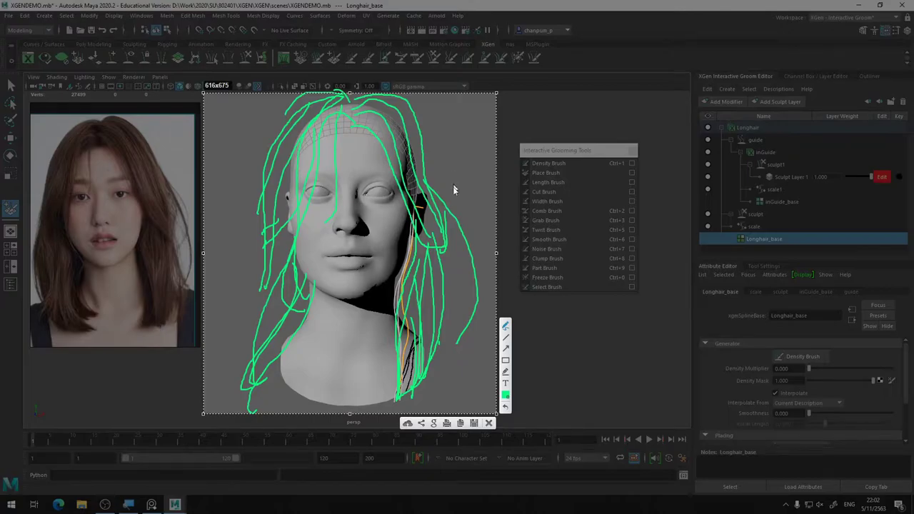
Close the sketch overlay and pick the Freeze Brush while viewing the head in profile.
left_click(489, 423)
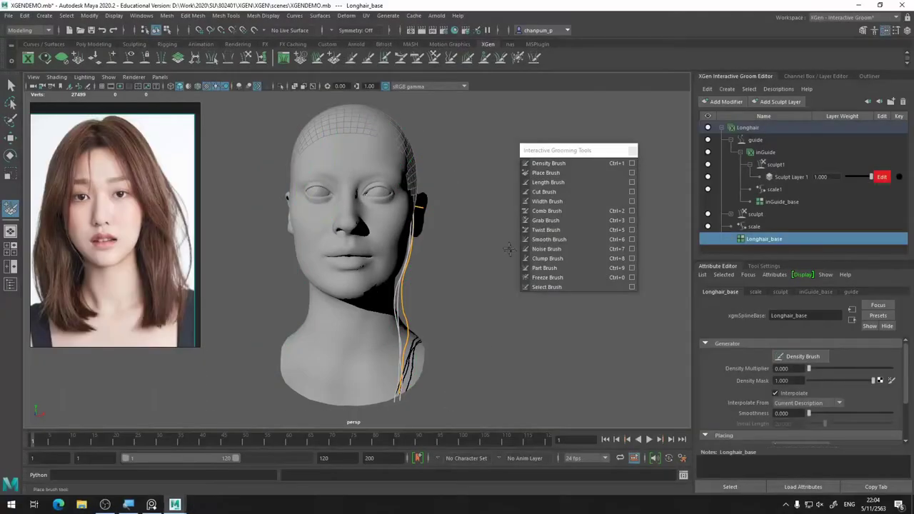
left_click_drag(510, 250, 436, 246, "alt")
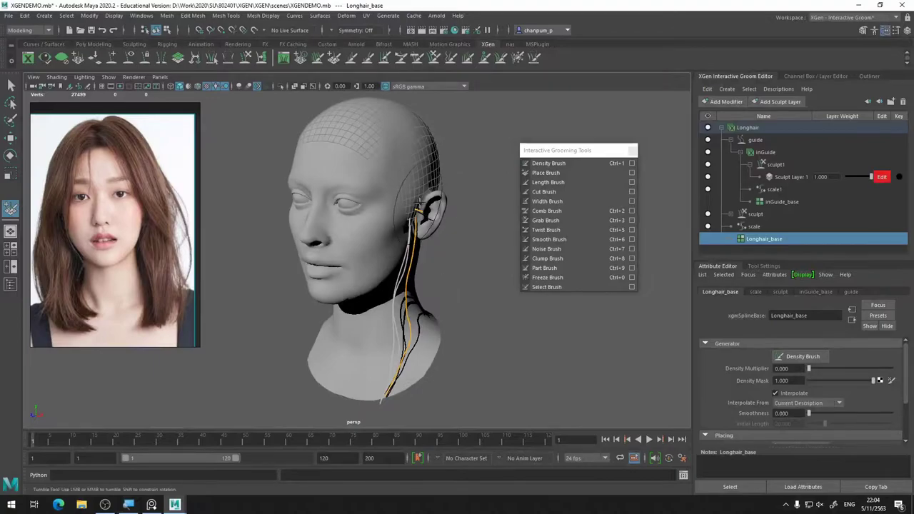
left_click_drag(414, 107, 508, 272, "alt")
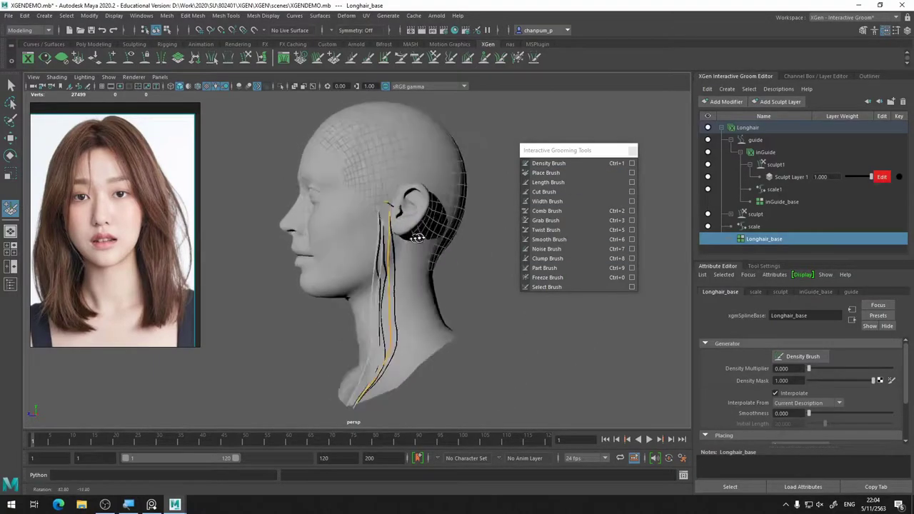
left_click(546, 277)
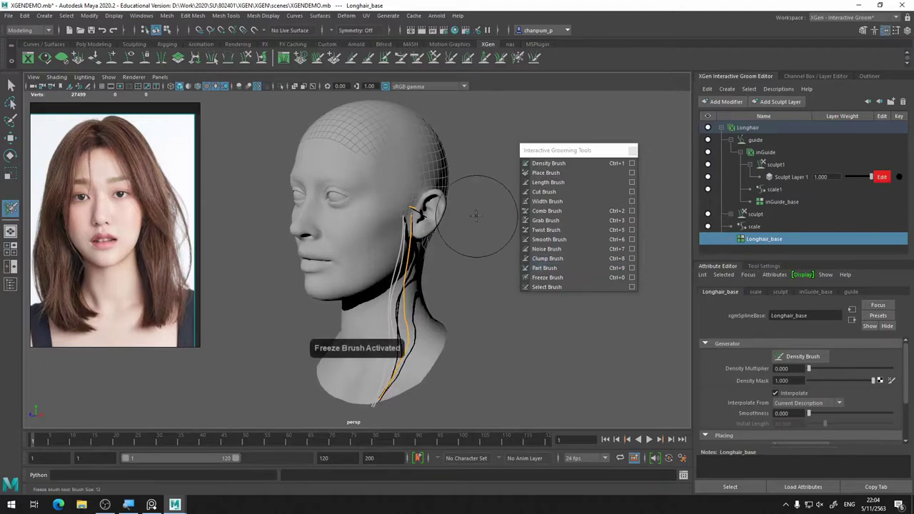
left_click_drag(460, 279, 473, 281, "alt")
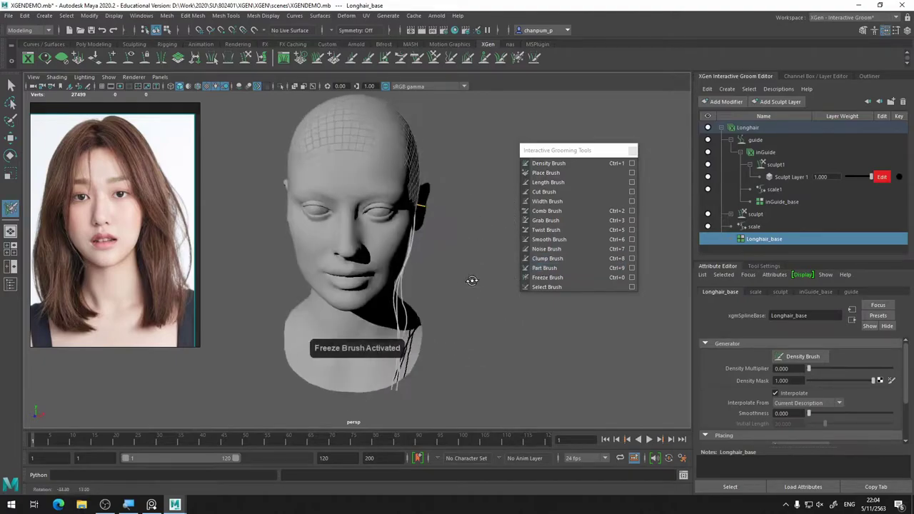
Pull a guide near the ear down with the Grab Brush, inspect it, then undo the pull.
left_click(545, 220)
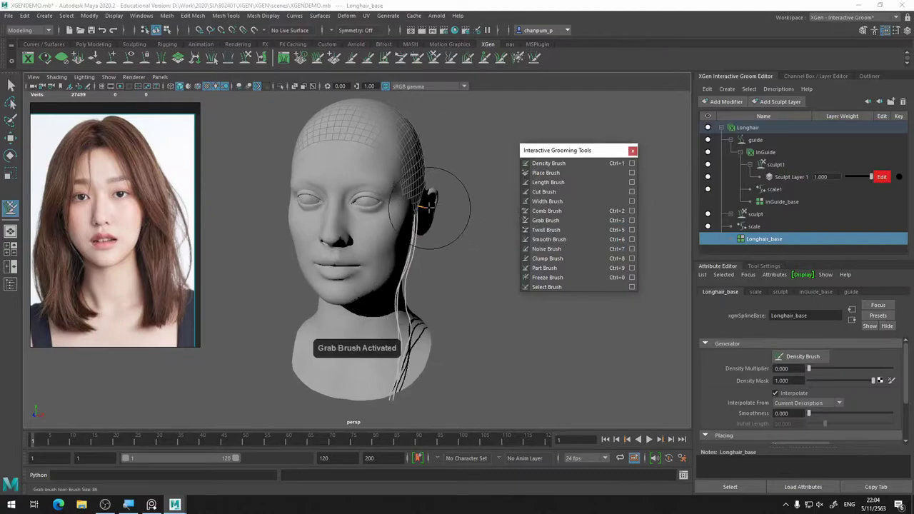
left_click_drag(427, 206, 431, 362)
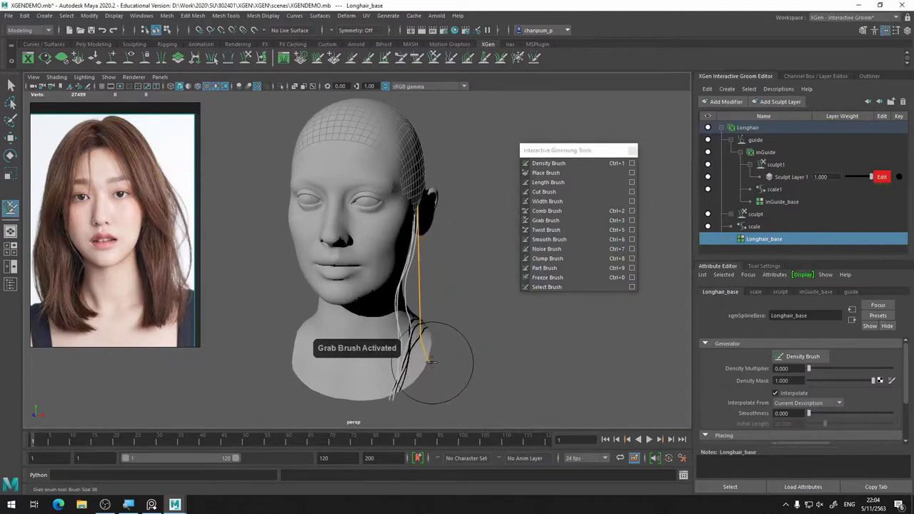
left_click_drag(444, 303, 408, 229, "alt")
left_click_drag(436, 348, 445, 336, "alt")
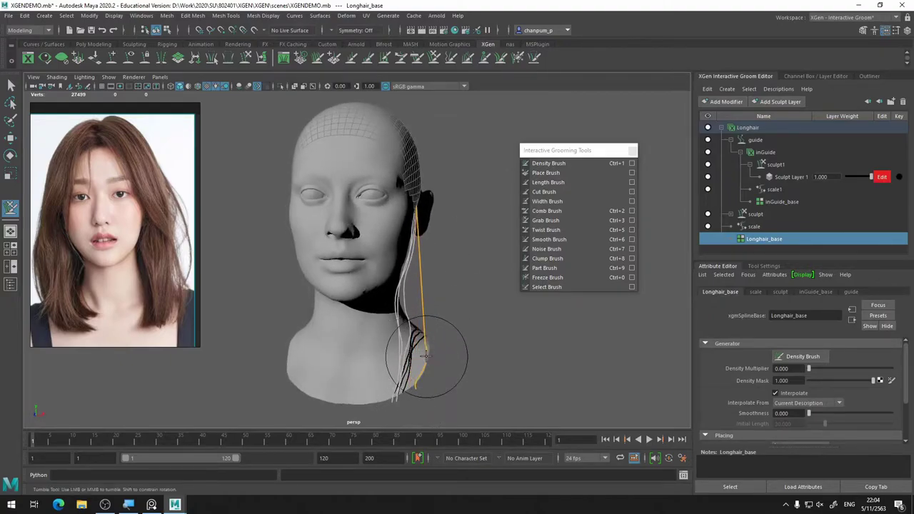
mouse_move(421, 362)
left_mouse_down("alt")
mouse_move(363, 319)
mouse_move(374, 346)
mouse_move(364, 368)
mouse_move(380, 311)
mouse_move(367, 306)
mouse_move(330, 316)
mouse_move(338, 322)
mouse_move(324, 374)
mouse_move(314, 364)
left_mouse_up("alt")
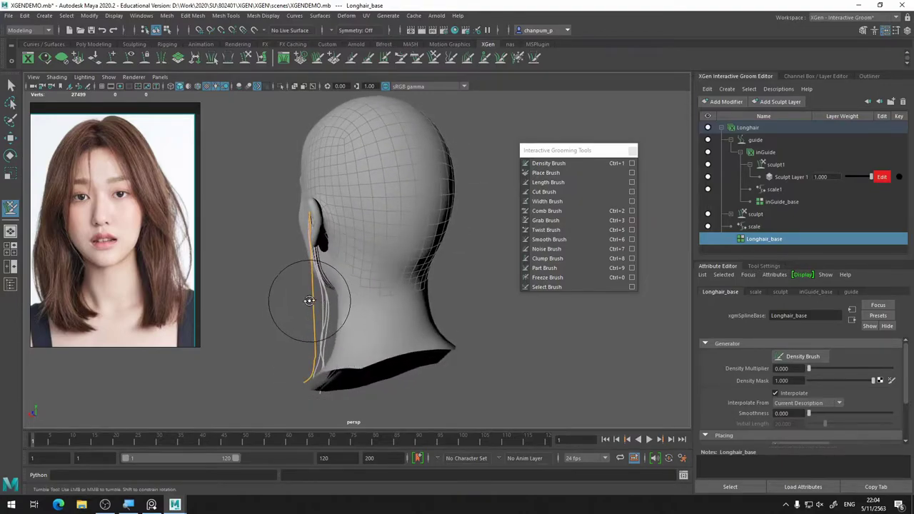
left_click_drag(306, 302, 299, 302, "alt")
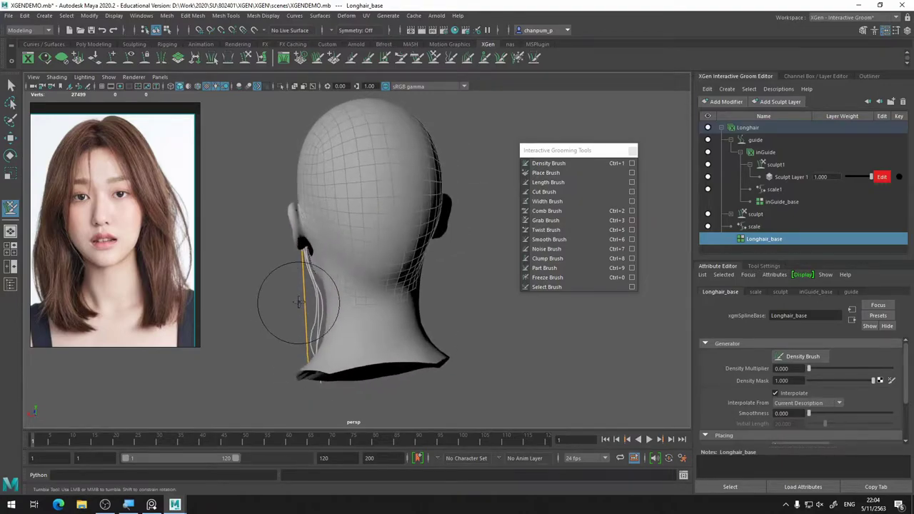
key("ctrl+z")
Select the inGuide_base guides and review their settings, nudging the neck strands slightly.
left_click(791, 202)
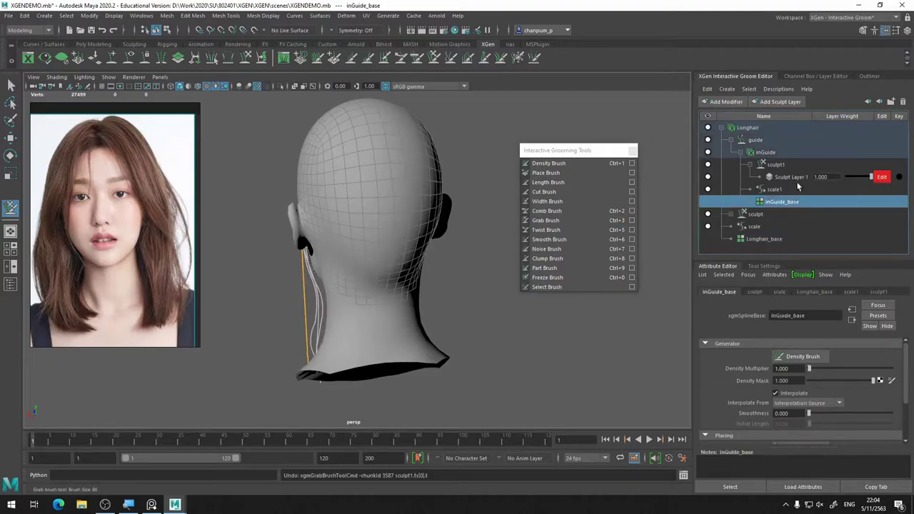
left_click(788, 177)
mouse_move(319, 300)
left_mouse_down()
mouse_move(323, 290)
mouse_move(742, 372)
left_mouse_up()
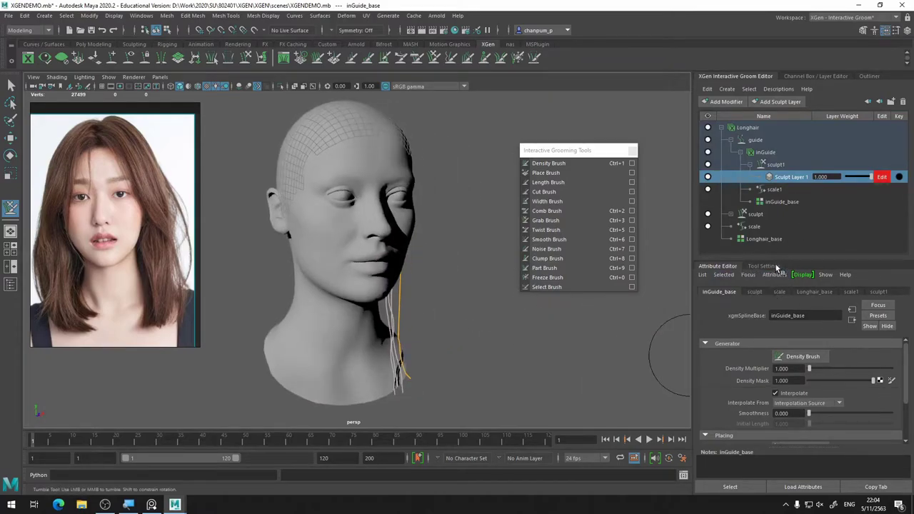
left_click(791, 203)
scroll(801, 401, "down", 3)
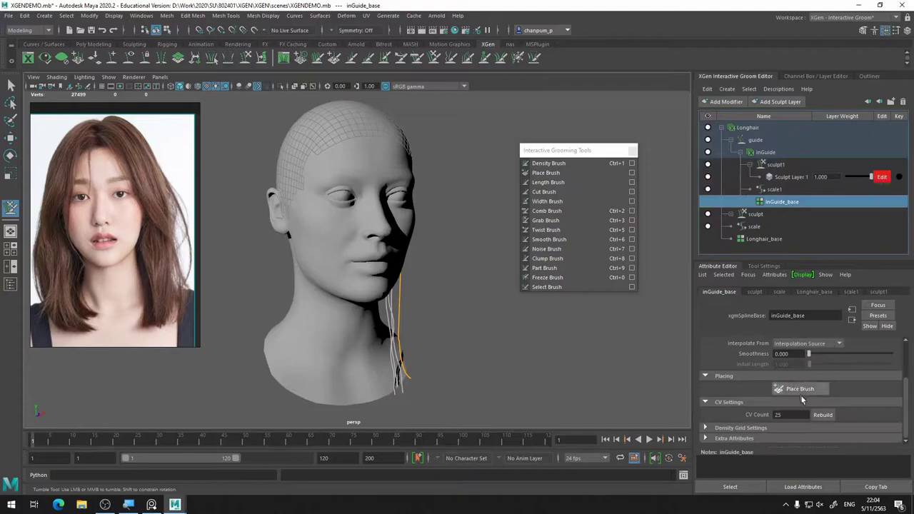
Orbit around the head to inspect the guides behind the ear from back, side and front.
left_click_drag(500, 351, 269, 307, "alt")
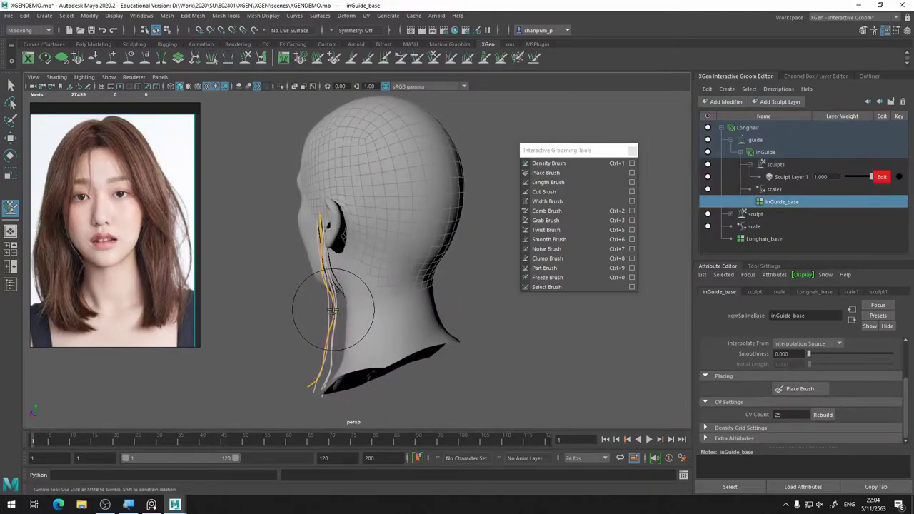
mouse_move(332, 311)
left_mouse_down("alt")
mouse_move(314, 289)
mouse_move(316, 306)
mouse_move(322, 261)
left_mouse_up("alt")
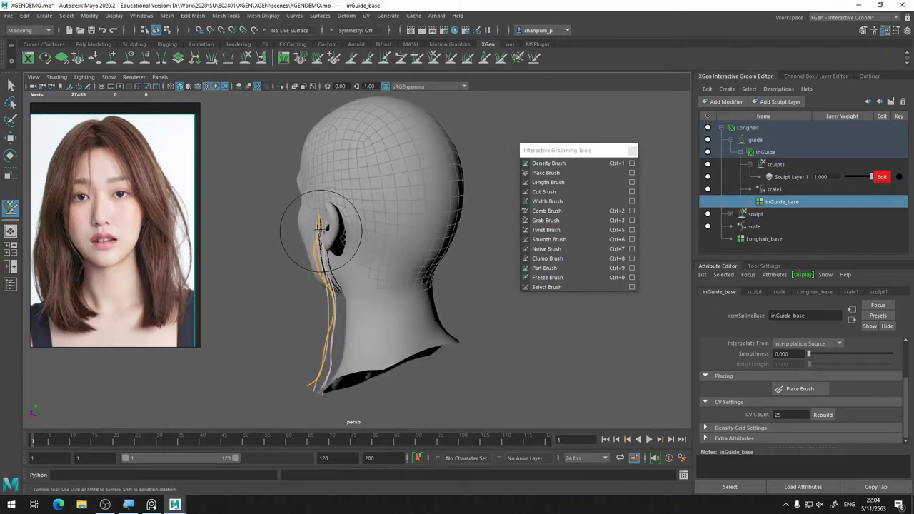
mouse_move(322, 227)
left_mouse_down("alt")
mouse_move(380, 309)
mouse_move(326, 302)
left_mouse_up("alt")
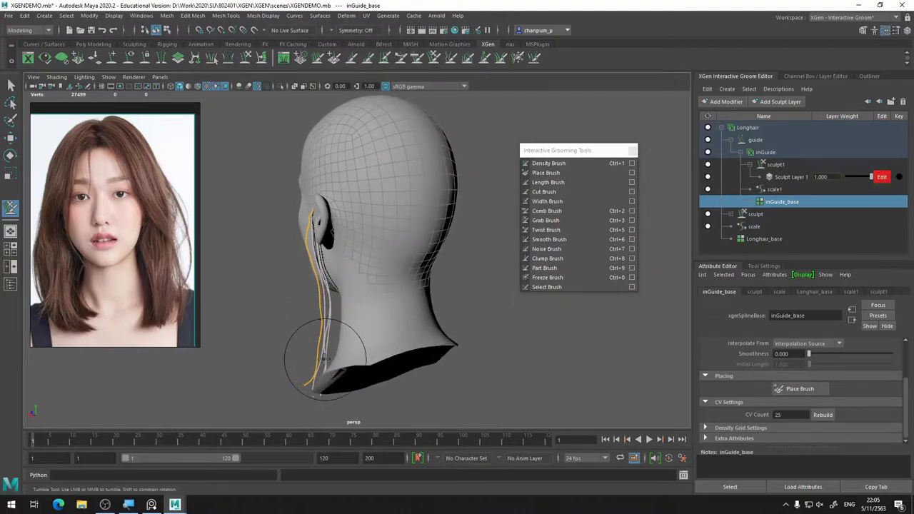
left_click_drag(327, 359, 412, 394, "alt")
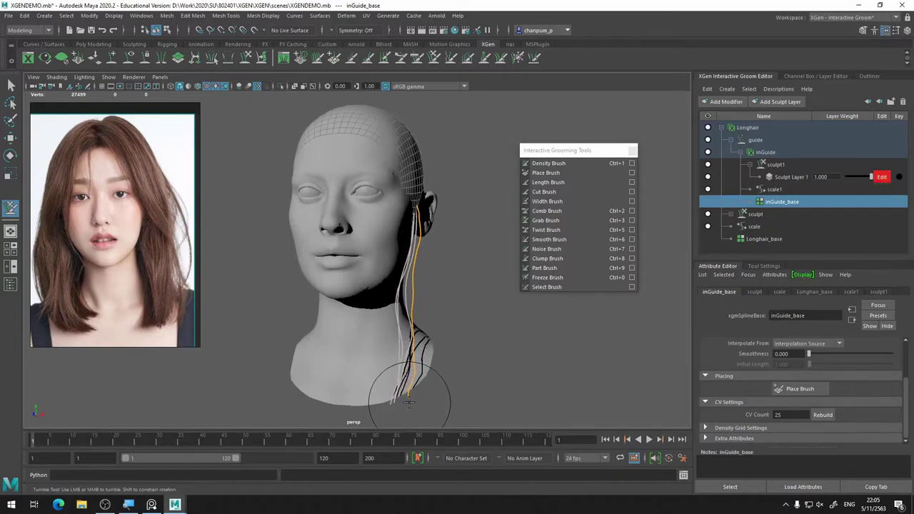
left_click_drag(404, 402, 459, 379, "alt")
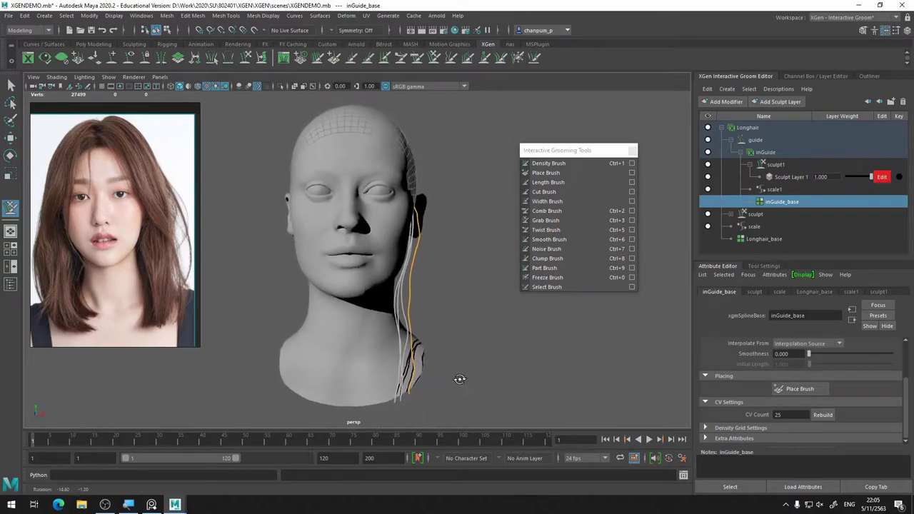
left_click_drag(546, 326, 438, 343, "alt")
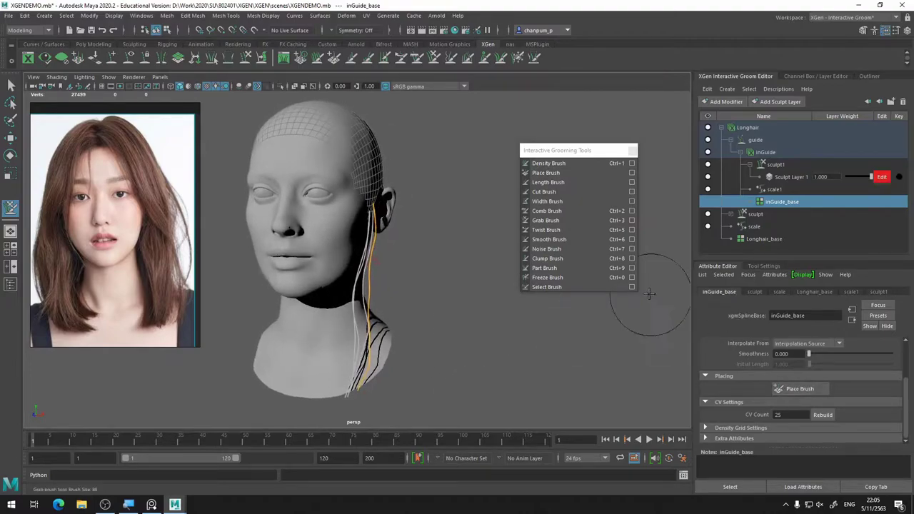
Switch from the Place Brush to the Freeze Brush to lock the shaped guides.
left_click(806, 389)
left_click_drag(428, 214, 366, 202, "alt")
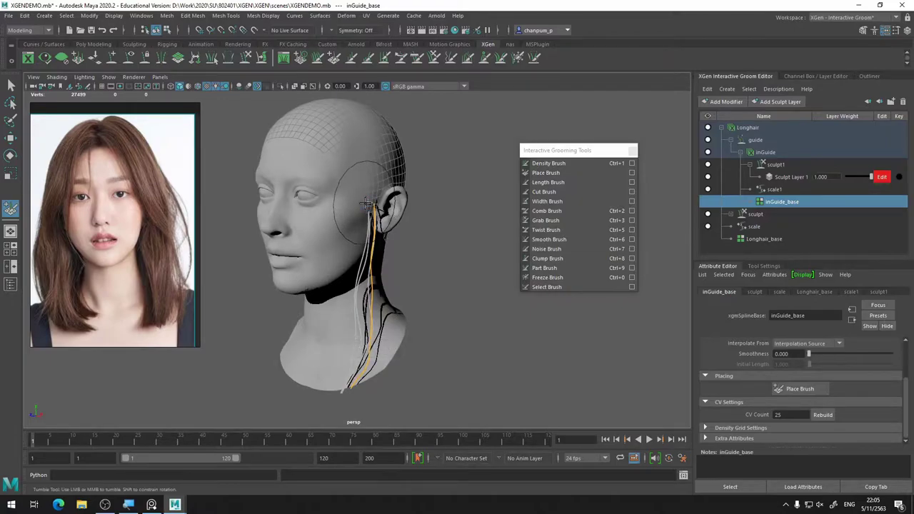
left_click_drag(485, 316, 521, 304, "alt")
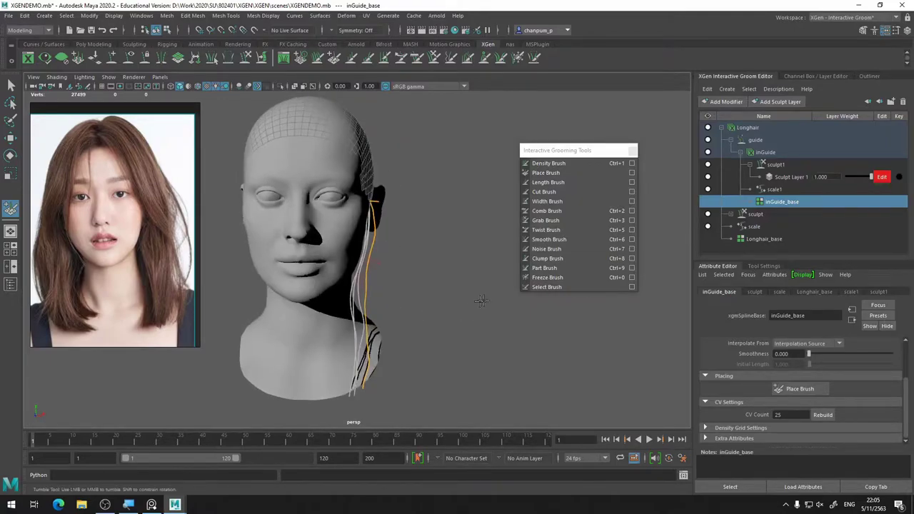
left_click(542, 279)
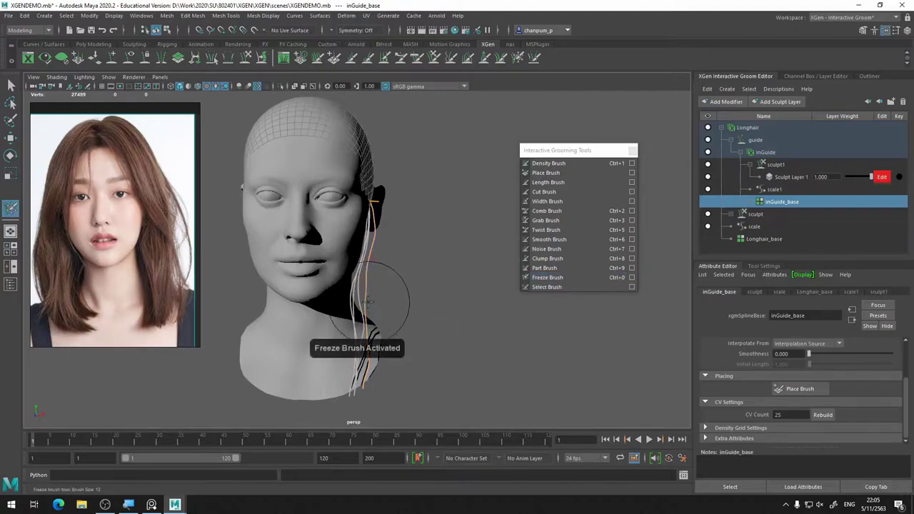
left_click_drag(367, 302, 402, 265, "alt")
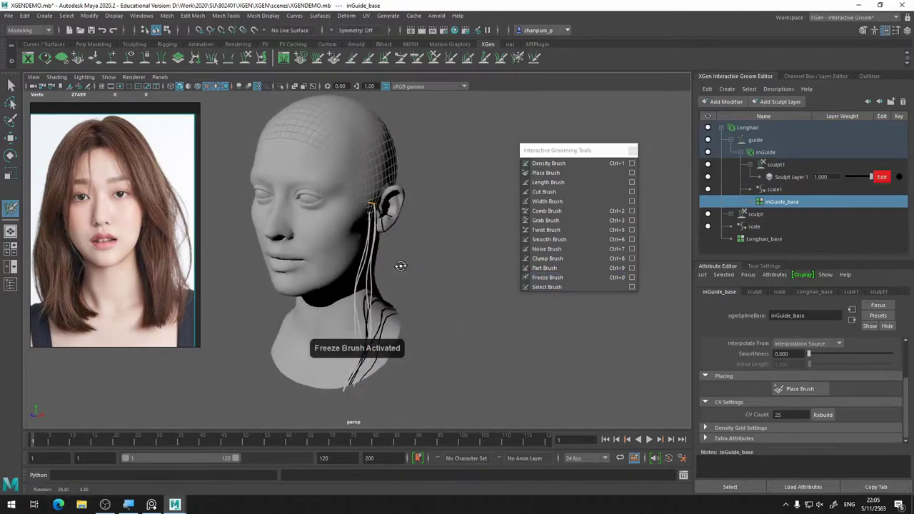
With the Grab Brush, pull the orange guide down and left toward the shoulder.
left_click(562, 223)
mouse_move(464, 242)
left_mouse_down("alt")
mouse_move(336, 255)
mouse_move(369, 257)
mouse_move(366, 216)
left_mouse_up("alt")
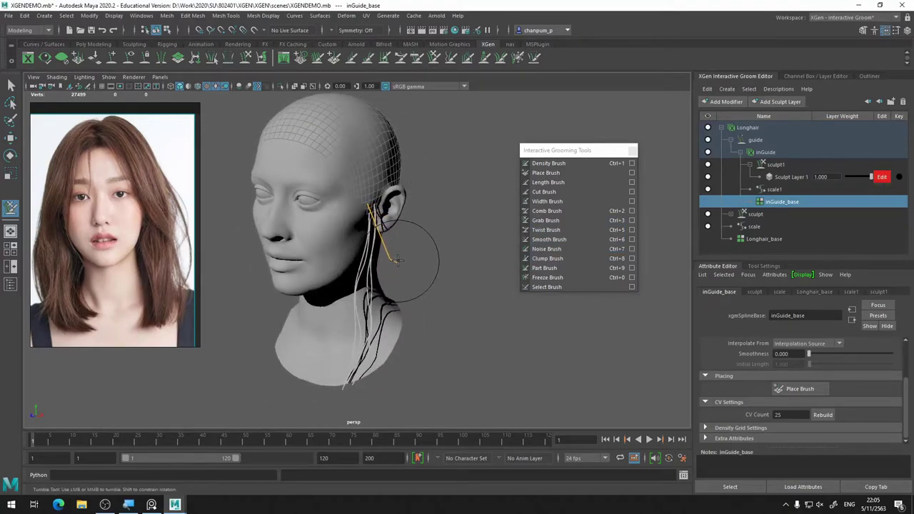
left_click_drag(396, 332, 373, 371)
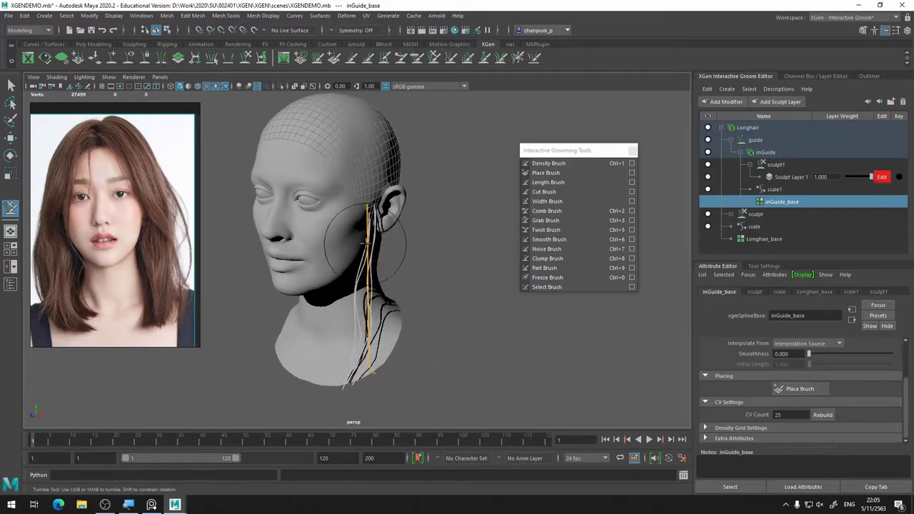
left_click_drag(370, 235, 403, 254, "alt")
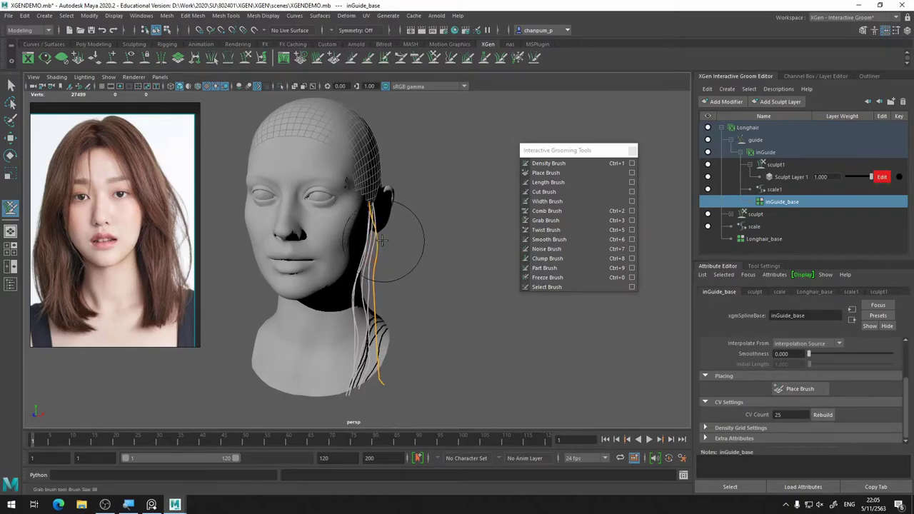
left_click_drag(413, 289, 447, 276, "alt")
left_click_drag(419, 375, 397, 389)
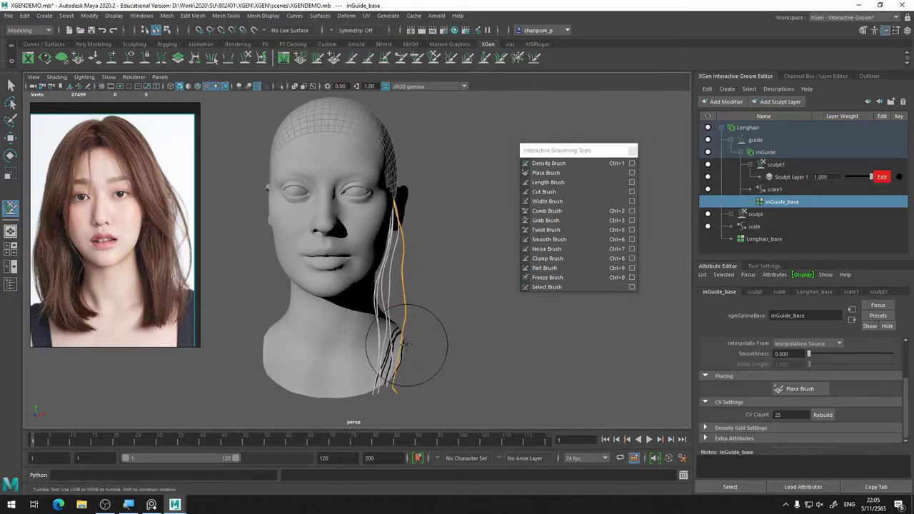
Reshape the guide's upper, middle and lower sections into a gentle wavy curve.
left_click_drag(411, 314, 402, 314)
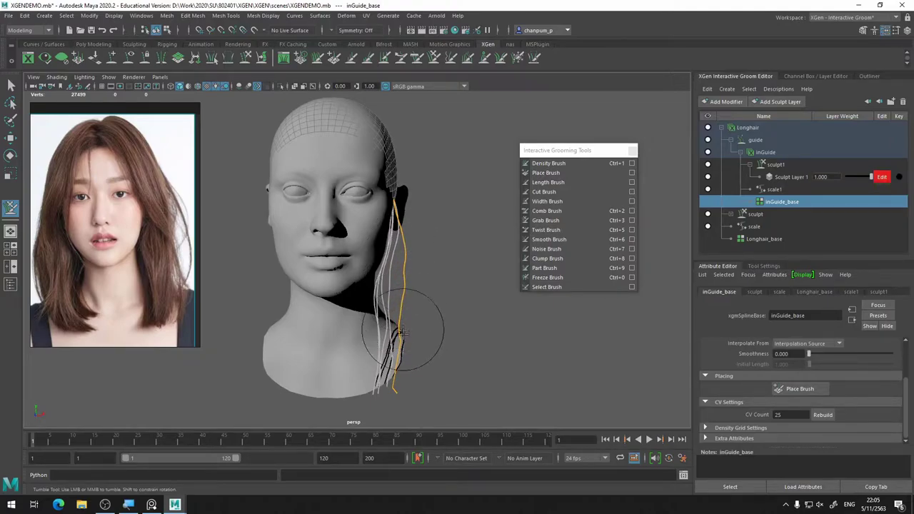
left_click_drag(401, 330, 403, 398)
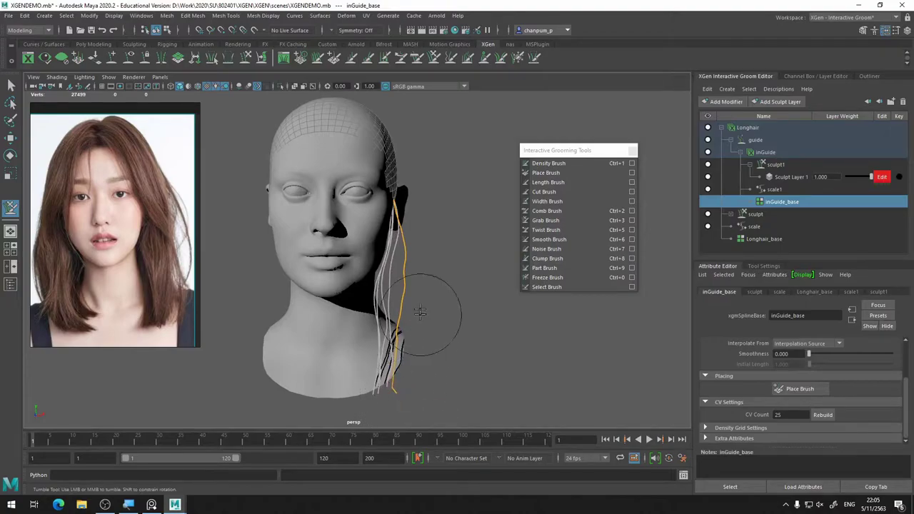
left_click_drag(397, 227, 398, 217)
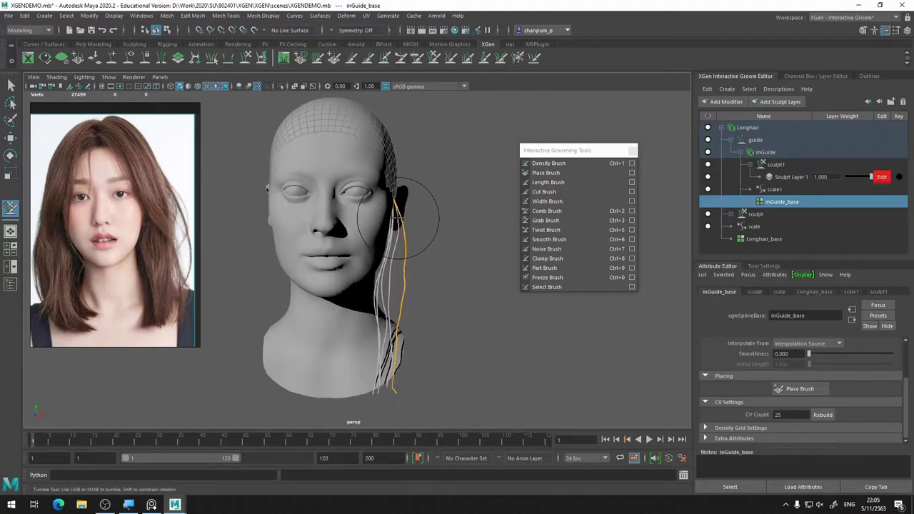
left_click_drag(416, 261, 405, 299)
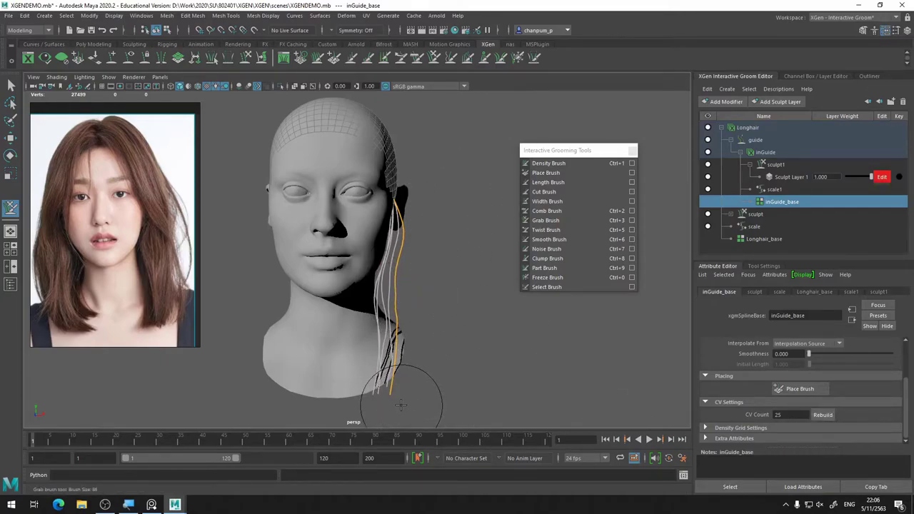
mouse_move(414, 385)
left_mouse_down()
mouse_move(397, 334)
mouse_move(403, 287)
left_mouse_up()
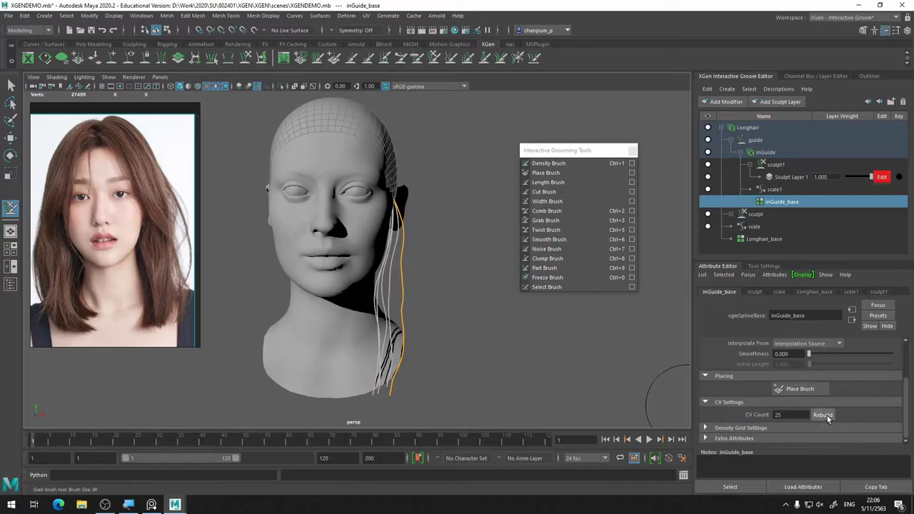
Orbit around the head to check the wavy guide from side, front and back.
mouse_move(500, 295)
left_mouse_down("alt")
mouse_move(327, 386)
mouse_move(316, 371)
mouse_move(341, 365)
mouse_move(326, 326)
mouse_move(345, 294)
mouse_move(336, 254)
mouse_move(360, 239)
left_mouse_up("alt")
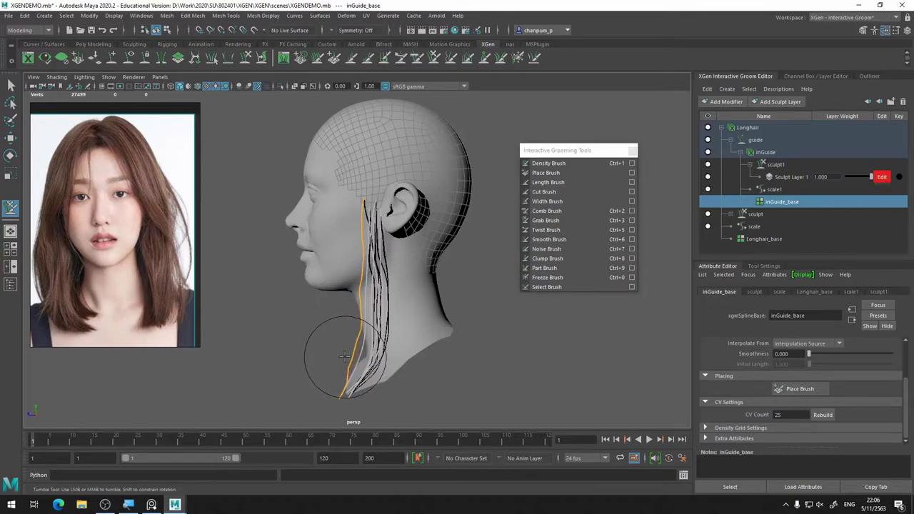
mouse_move(360, 348)
left_mouse_down("alt")
mouse_move(502, 358)
mouse_move(463, 334)
left_mouse_up("alt")
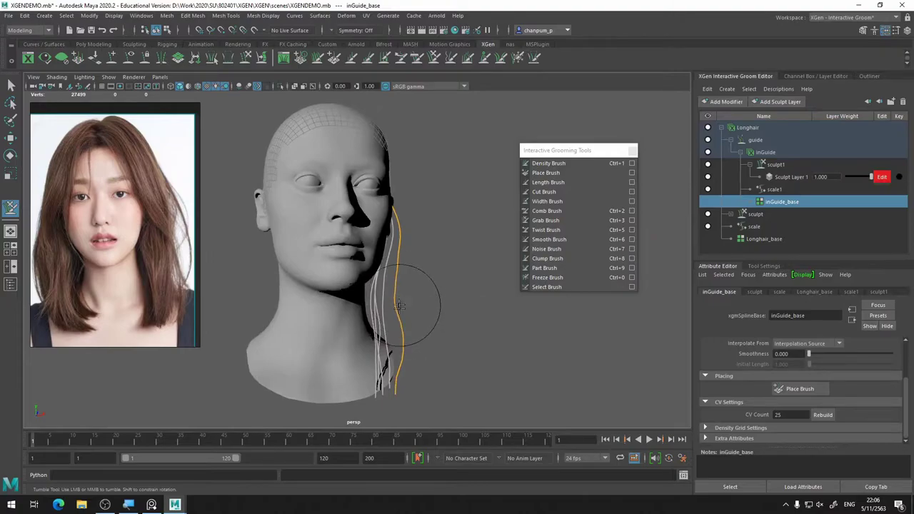
left_click_drag(415, 372, 457, 378, "alt")
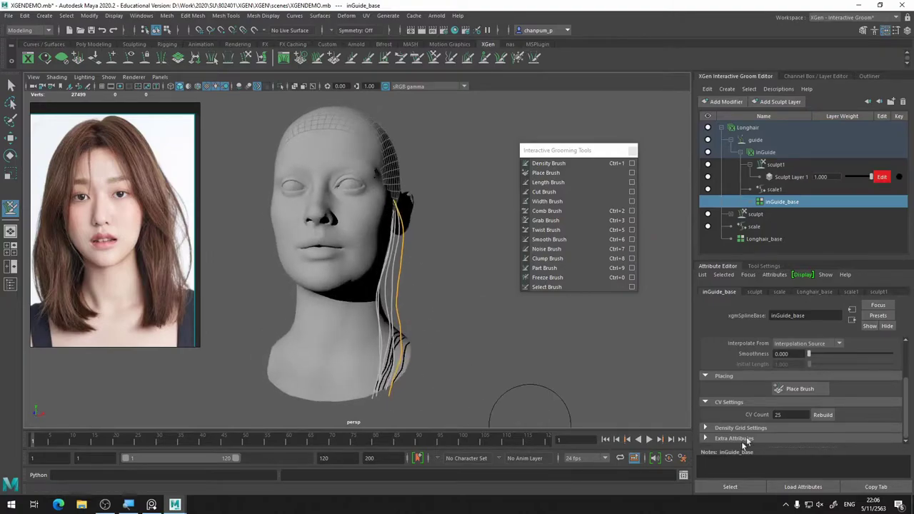
mouse_move(457, 342)
left_mouse_down("alt")
mouse_move(413, 343)
mouse_move(438, 306)
mouse_move(293, 293)
mouse_move(279, 306)
mouse_move(438, 302)
mouse_move(434, 276)
mouse_move(341, 299)
mouse_move(364, 296)
left_mouse_up("alt")
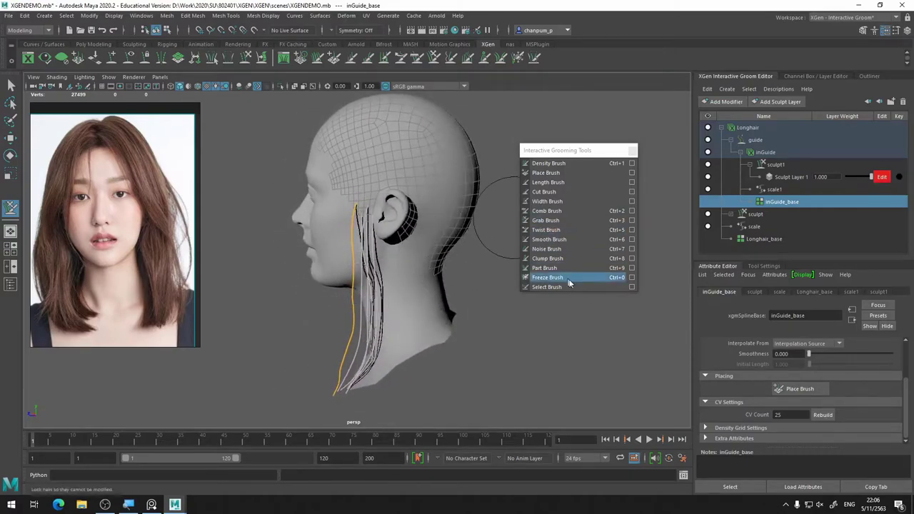
Paint over the shaped guides with the Freeze Brush to lock them.
left_click(800, 389)
left_click_drag(428, 328, 434, 294, "alt")
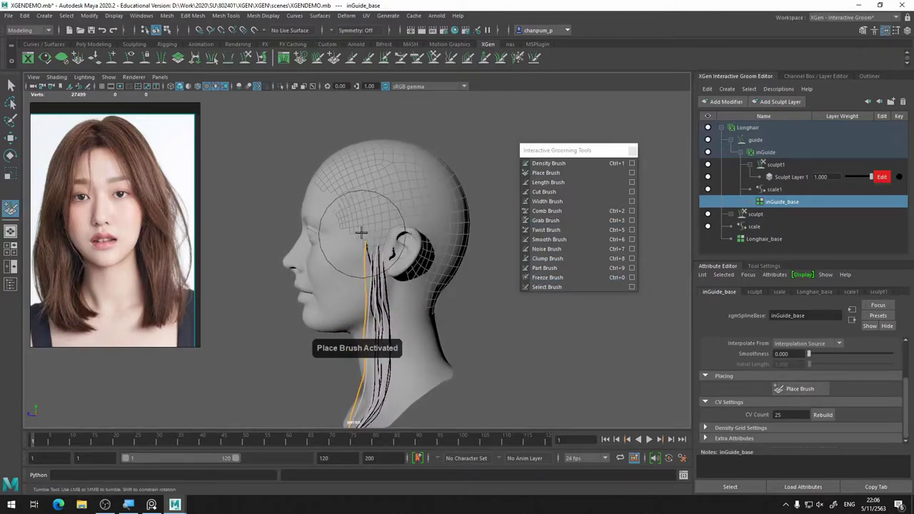
left_click_drag(400, 300, 464, 297, "alt")
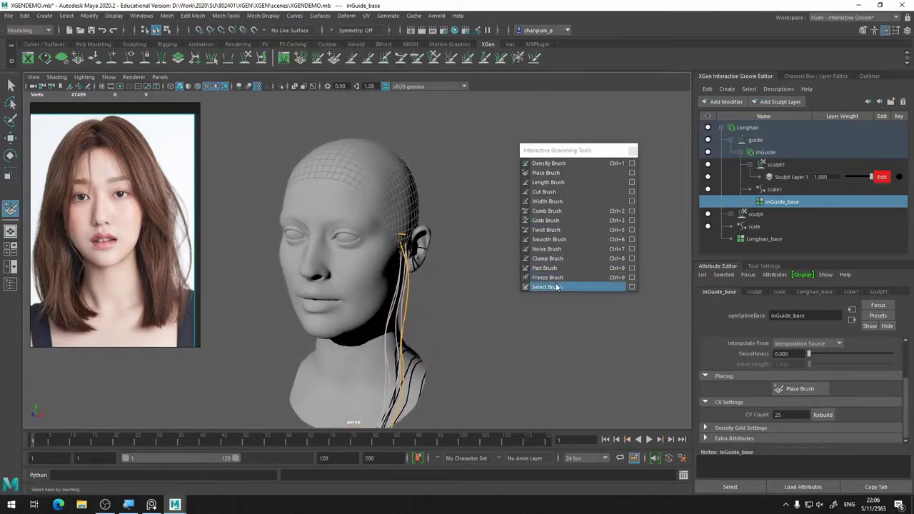
left_click(571, 286)
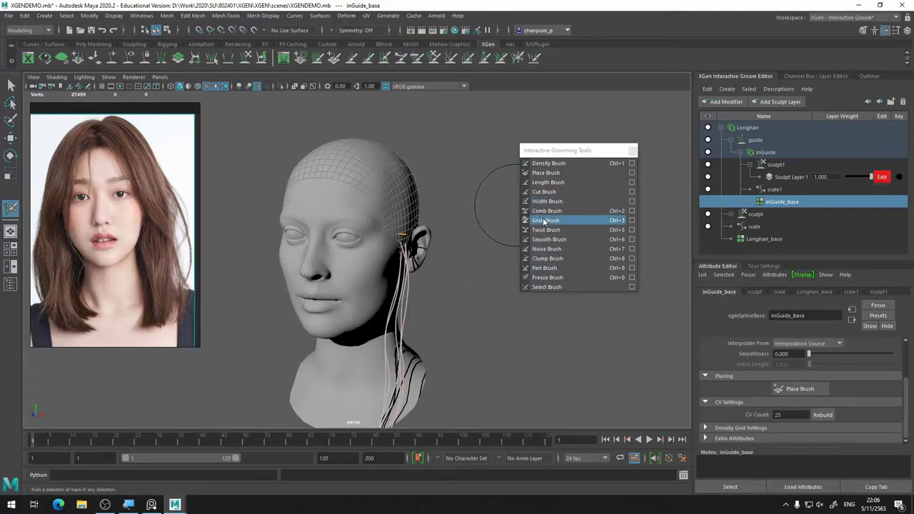
mouse_move(492, 285)
left_mouse_down("alt")
mouse_move(211, 300)
mouse_move(430, 309)
left_mouse_up("alt")
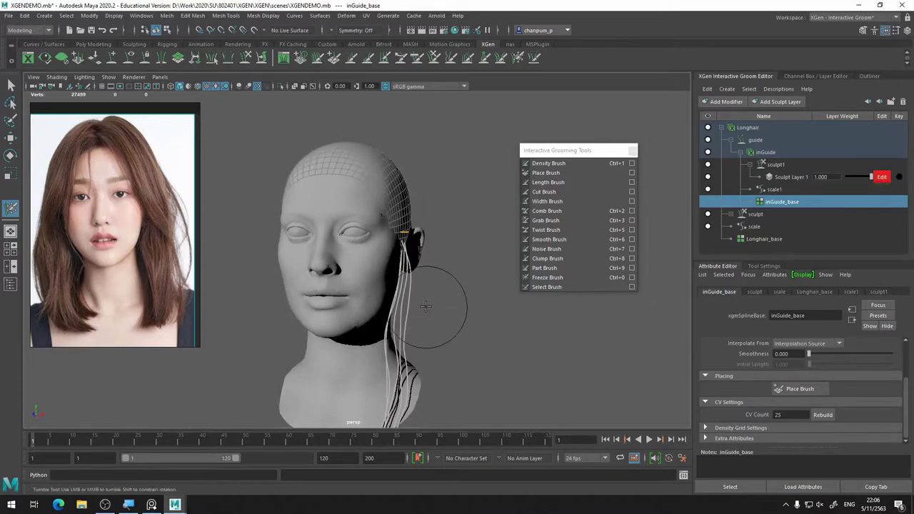
left_click_drag(424, 306, 408, 264, "alt")
Review the frozen hair from front and side while cycling Freeze, Place and Comb brushes.
key("ctrl+0")
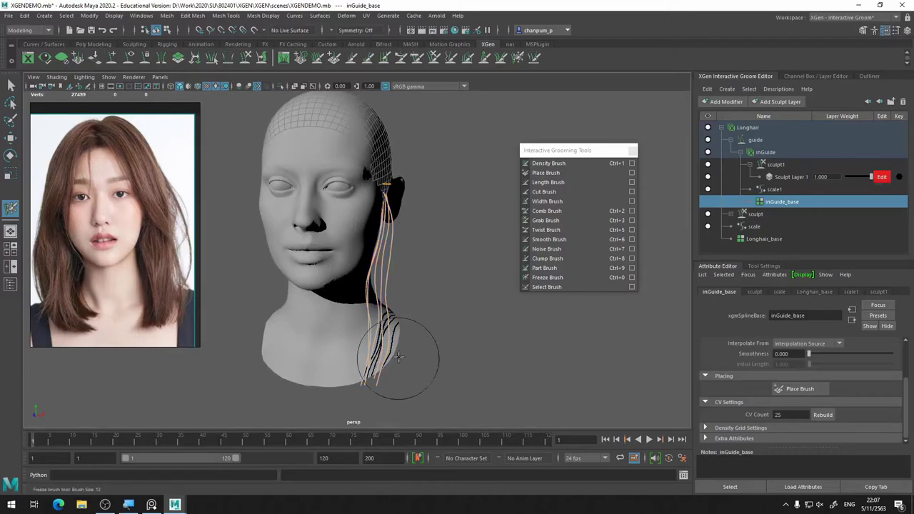
left_click_drag(397, 383, 397, 360, "alt")
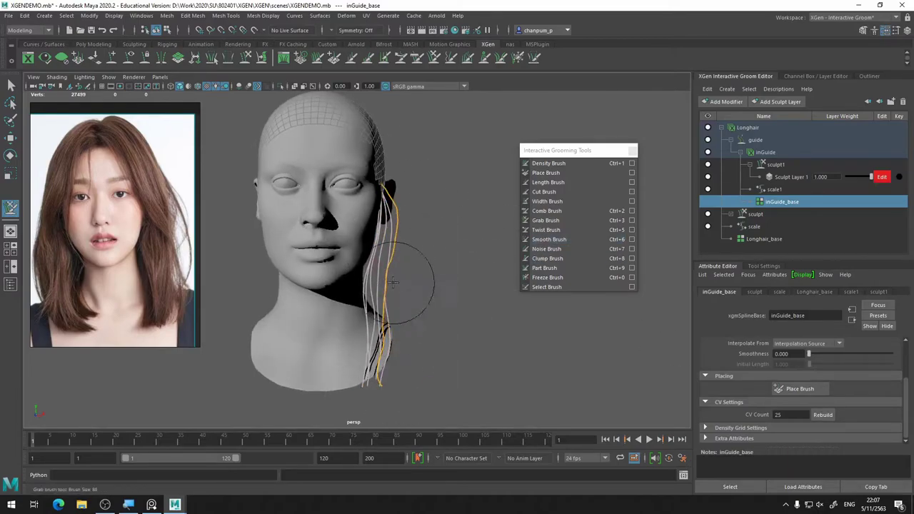
mouse_move(394, 319)
left_mouse_down("alt")
mouse_move(367, 327)
mouse_move(399, 286)
mouse_move(367, 326)
mouse_move(664, 332)
left_mouse_up("alt")
mouse_move(366, 319)
left_mouse_down("alt")
mouse_move(449, 378)
mouse_move(347, 326)
mouse_move(378, 325)
mouse_move(611, 387)
mouse_move(464, 362)
mouse_move(424, 253)
left_mouse_up("alt")
key("ctrl+4")
mouse_move(413, 206)
left_mouse_down("alt")
mouse_move(385, 300)
mouse_move(428, 336)
mouse_move(389, 343)
mouse_move(404, 367)
mouse_move(438, 306)
mouse_move(336, 379)
mouse_move(400, 343)
mouse_move(389, 336)
mouse_move(519, 307)
mouse_move(496, 289)
mouse_move(465, 296)
left_mouse_up("alt")
key("ctrl+2")
Pull the orange side guide straight down with the Grab Brush.
left_click(799, 388)
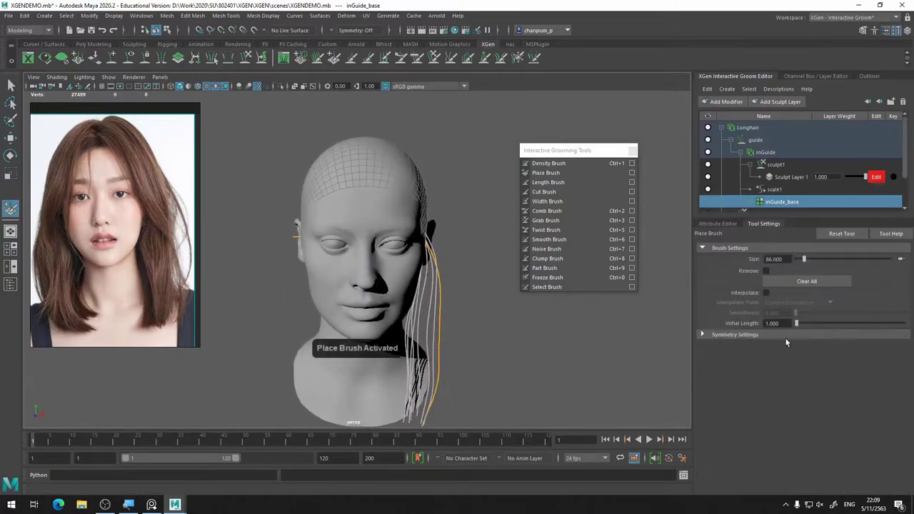
key("ctrl+3")
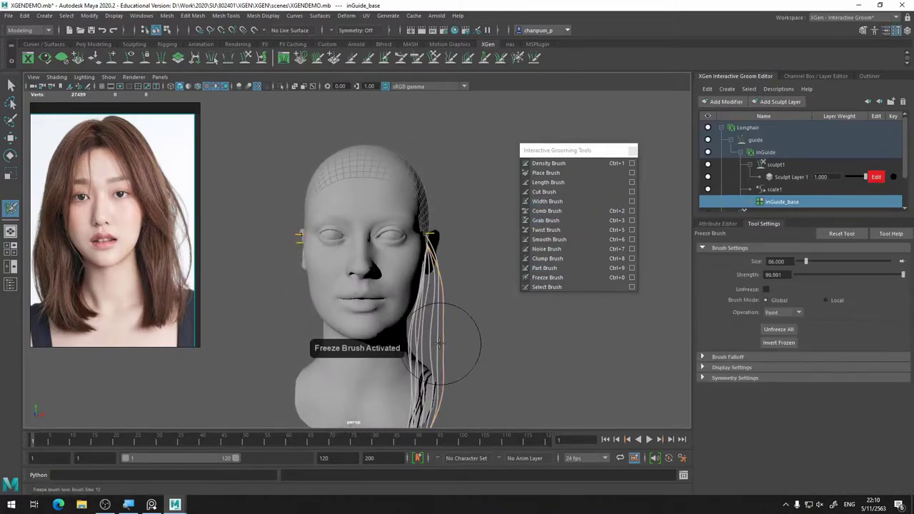
mouse_move(449, 327)
left_mouse_down()
mouse_move(534, 337)
mouse_move(421, 396)
left_mouse_up()
key("ctrl+a")
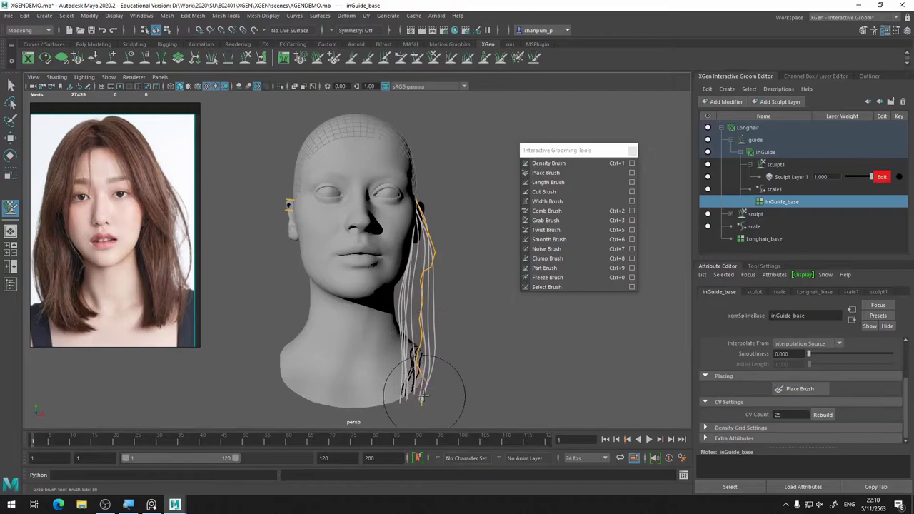
Check both profiles of the head and switch to the Freeze Brush.
left_click_drag(471, 293, 388, 293, "alt")
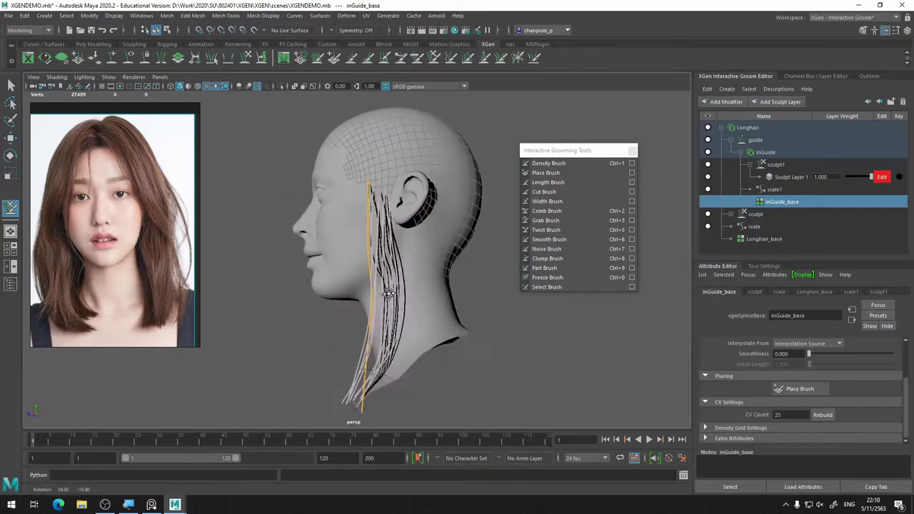
left_click_drag(257, 193, 335, 189, "alt")
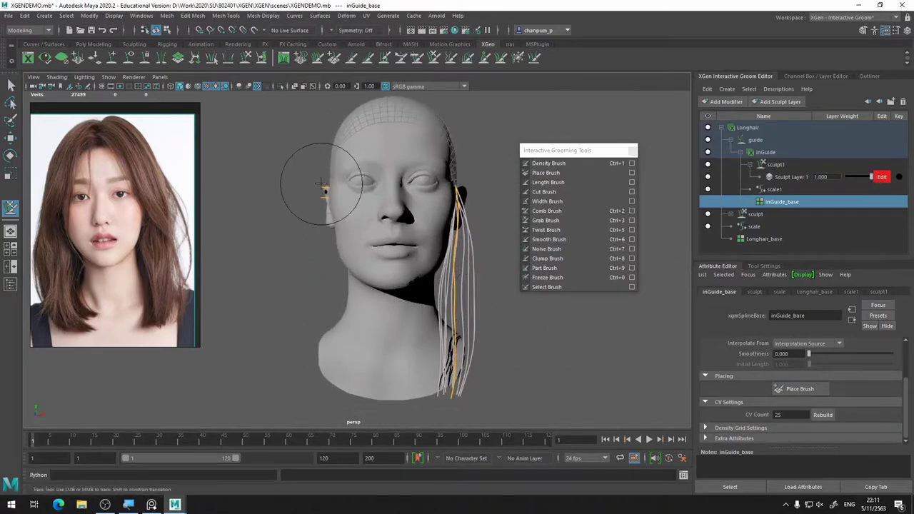
key("ctrl+0")
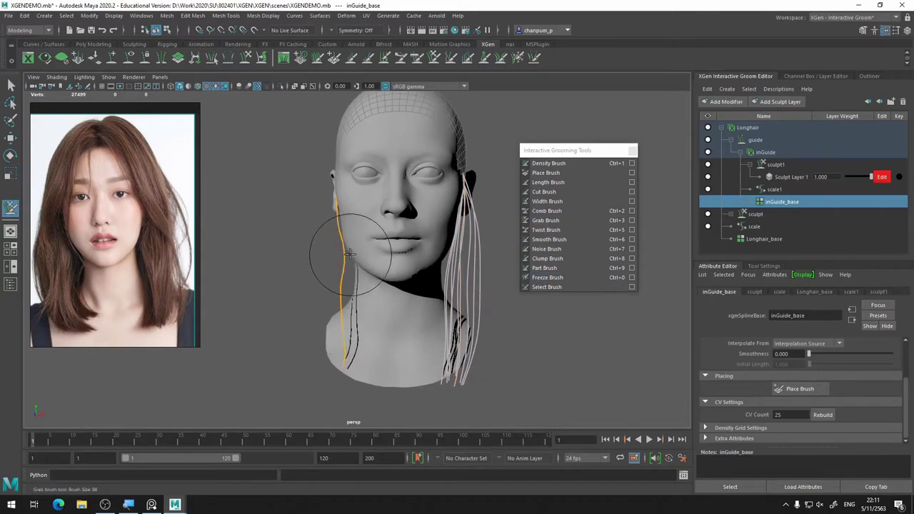
left_click_drag(357, 386, 369, 378, "alt")
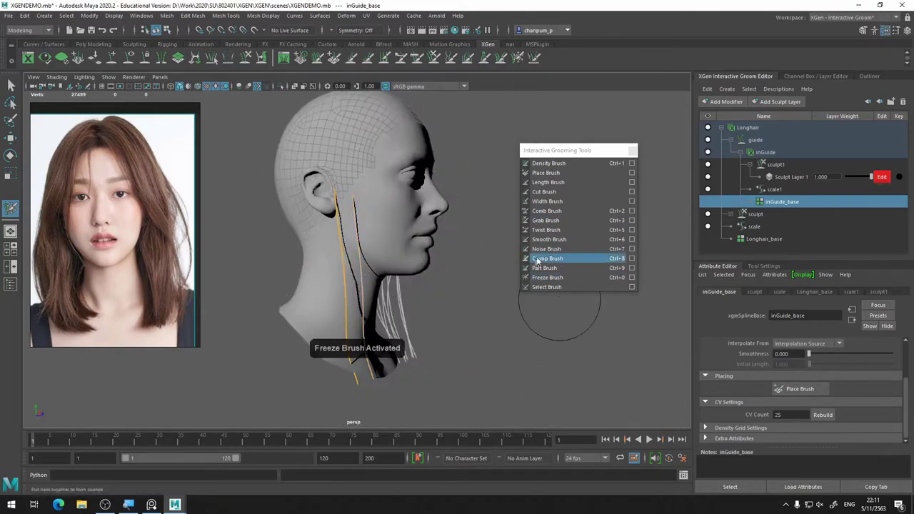
left_click_drag(348, 291, 354, 244, "alt")
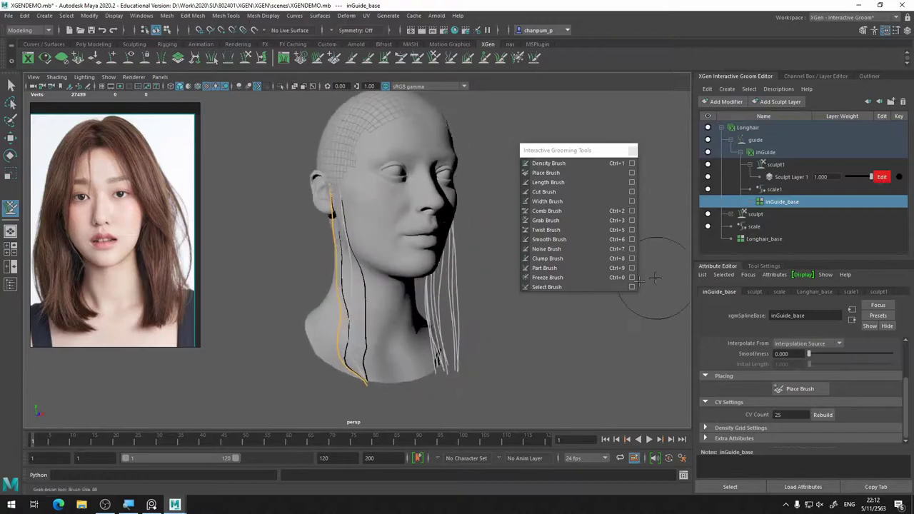
Lock a few guides beside the ear, toggling Grab, Freeze and Comb brushes.
key("ctrl+3")
left_click_drag(371, 348, 562, 249, "alt")
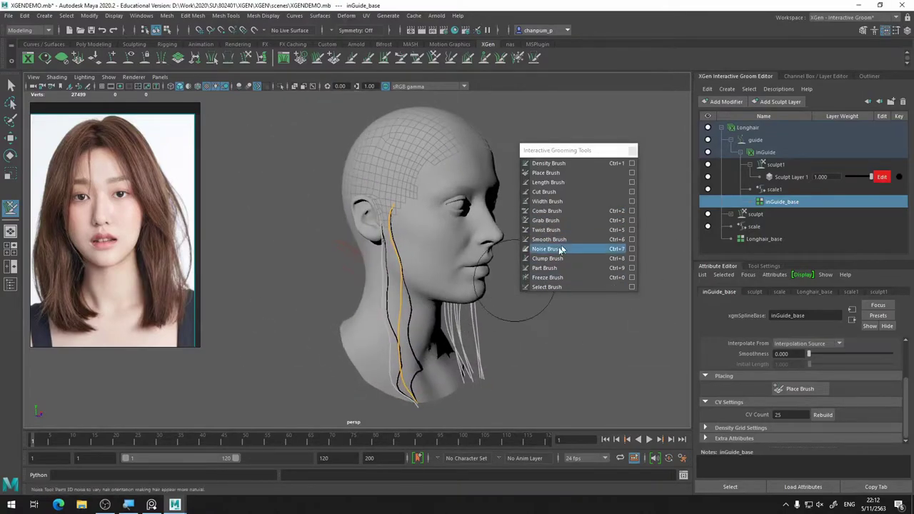
key("ctrl+0")
left_click_drag(500, 357, 408, 408, "alt")
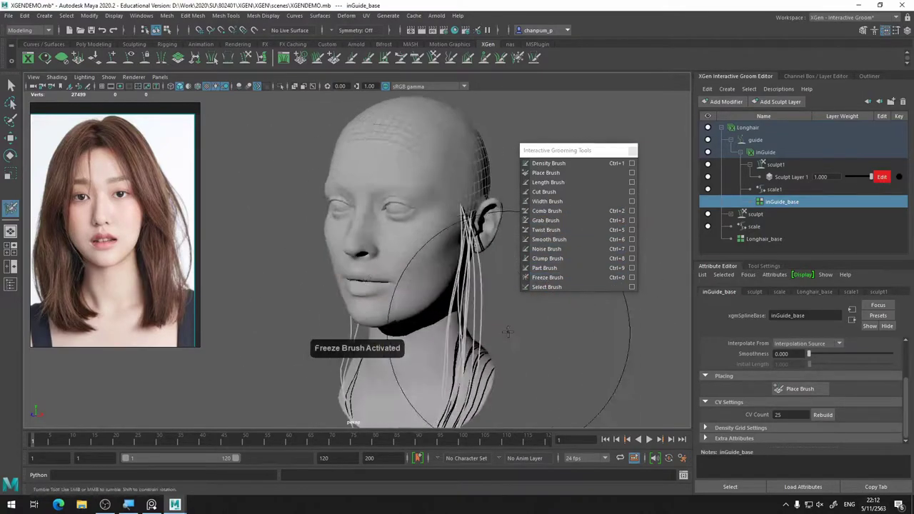
left_click_drag(500, 285, 426, 255, "alt")
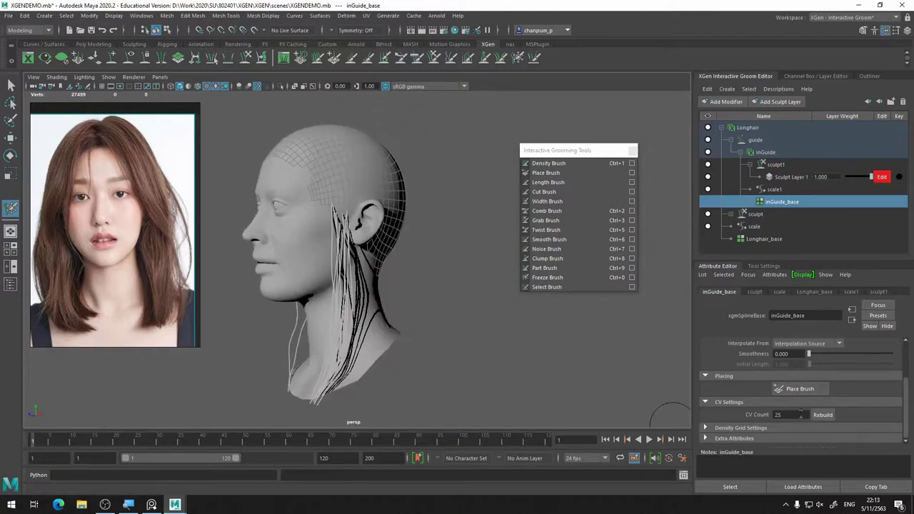
key("ctrl+2")
left_click_drag(395, 211, 669, 414, "alt")
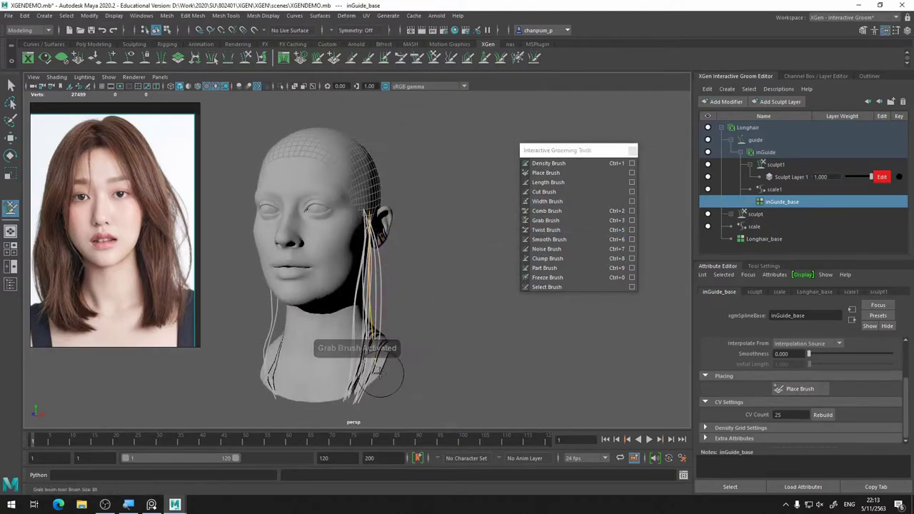
Orbit to check the side guides in profile and three-quarter views.
mouse_move(542, 336)
left_mouse_down("alt")
mouse_move(431, 298)
mouse_move(316, 408)
mouse_move(379, 270)
left_mouse_up("alt")
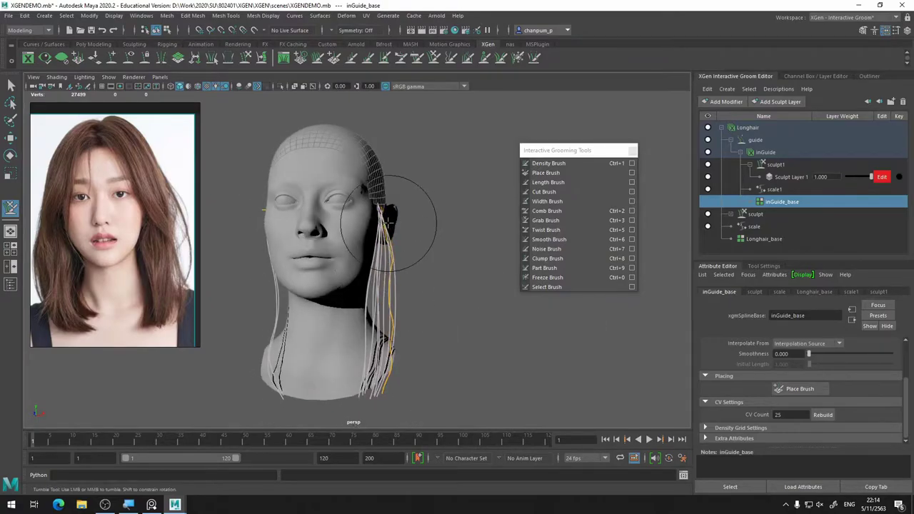
mouse_move(419, 346)
left_mouse_down("alt")
mouse_move(357, 327)
mouse_move(296, 238)
left_mouse_up("alt")
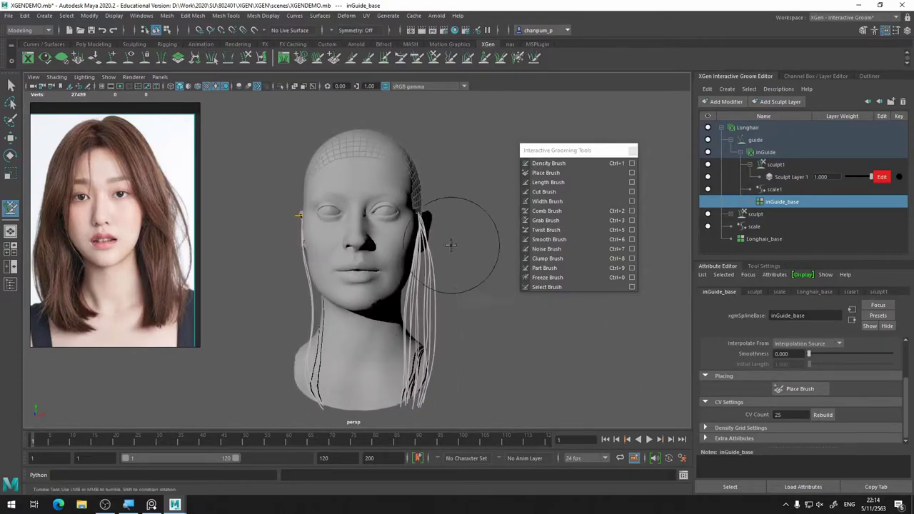
mouse_move(465, 224)
left_mouse_down("alt")
mouse_move(389, 303)
mouse_move(361, 270)
left_mouse_up("alt")
mouse_move(400, 371)
left_mouse_down("alt")
mouse_move(359, 367)
mouse_move(367, 330)
mouse_move(359, 307)
mouse_move(376, 248)
mouse_move(438, 312)
left_mouse_up("alt")
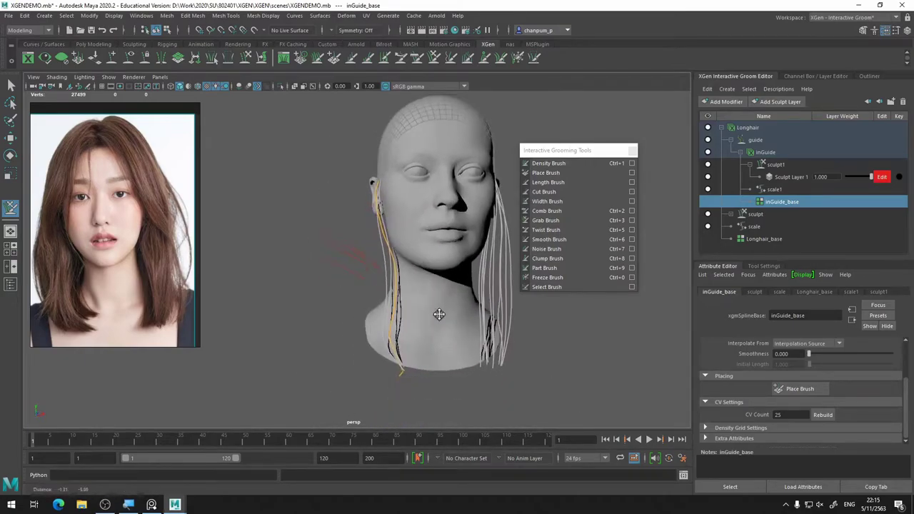
key("ctrl+2")
mouse_move(408, 369)
left_mouse_down("alt")
mouse_move(367, 375)
mouse_move(374, 228)
mouse_move(520, 218)
mouse_move(408, 353)
mouse_move(441, 397)
left_mouse_up("alt")
left_click_drag(542, 336, 451, 328, "alt")
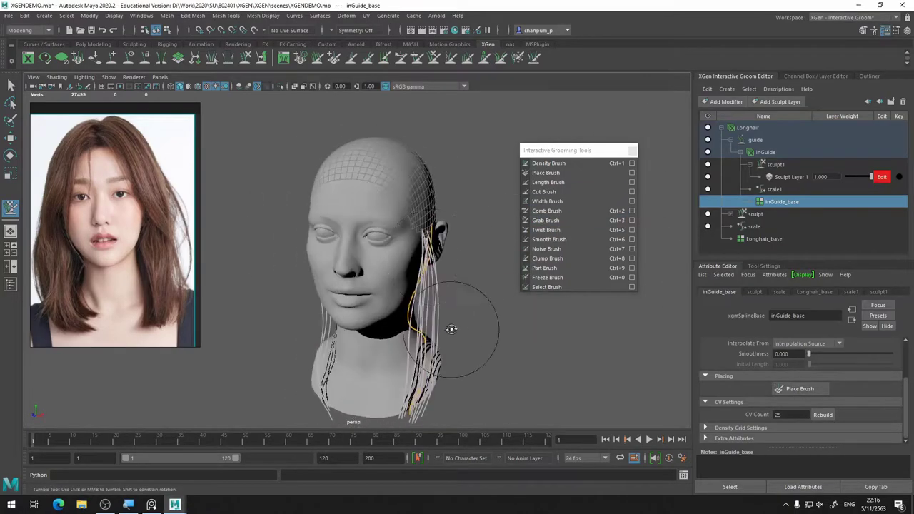
Alternate between Freeze and Grab brushes while viewing the head from the right profile.
key("ctrl+0")
mouse_move(641, 429)
left_mouse_down("alt")
mouse_move(514, 286)
mouse_move(428, 342)
mouse_move(408, 367)
left_mouse_up("alt")
key("ctrl+3")
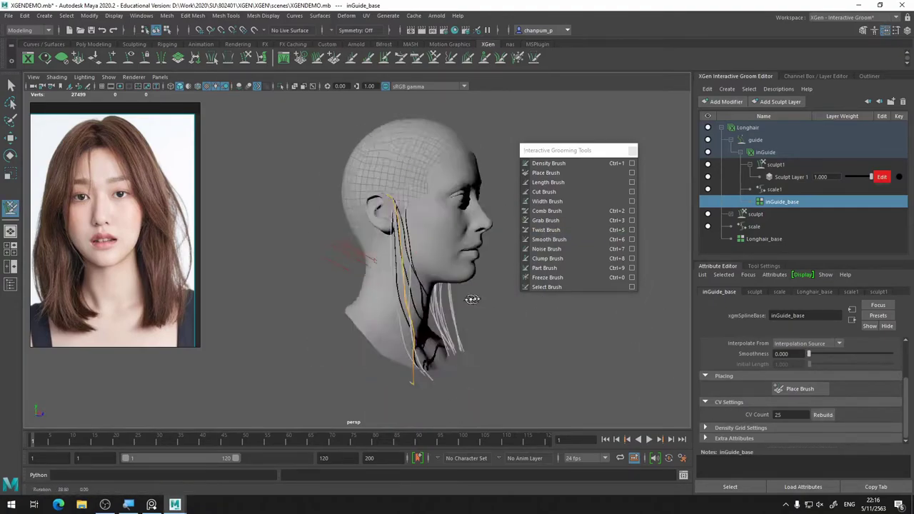
mouse_move(428, 321)
left_mouse_down("alt")
mouse_move(343, 275)
mouse_move(362, 367)
mouse_move(336, 316)
mouse_move(506, 338)
mouse_move(429, 321)
mouse_move(400, 335)
left_mouse_up("alt")
key("ctrl+0")
key("ctrl+3")
Review the side hair from profile, front and above with the Grab Brush active.
middle_click_drag(400, 335, 423, 355, "alt")
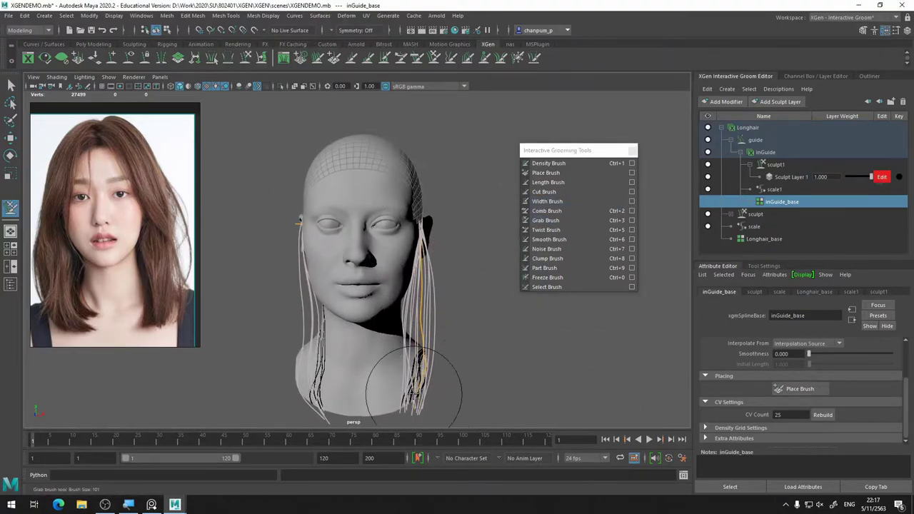
mouse_move(419, 343)
left_mouse_down("alt")
mouse_move(371, 321)
mouse_move(400, 328)
mouse_move(368, 292)
mouse_move(402, 251)
left_mouse_up("alt")
key("ctrl+3")
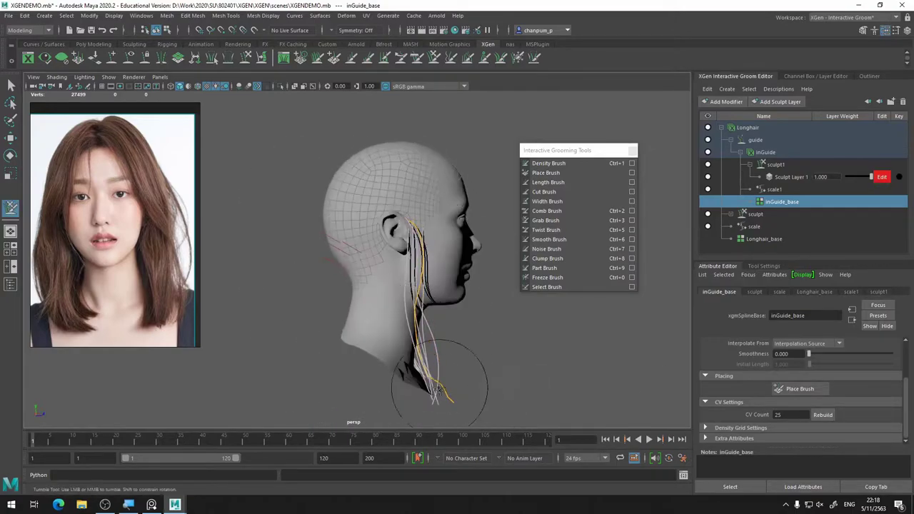
left_click_drag(434, 391, 602, 407, "alt")
left_click_drag(335, 416, 345, 319, "alt")
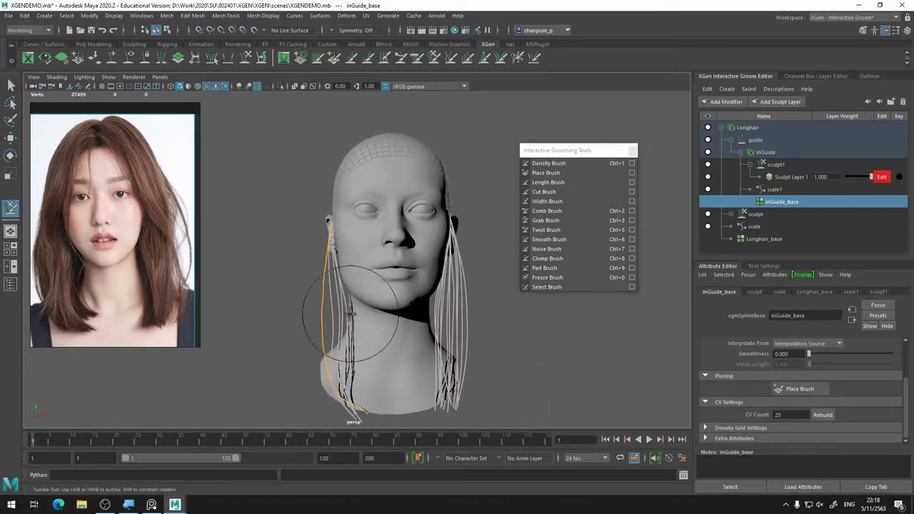
mouse_move(333, 384)
left_mouse_down("alt")
mouse_move(483, 326)
mouse_move(387, 336)
mouse_move(439, 336)
left_mouse_up("alt")
Pull a guide down behind the ear with the Grab Brush and inspect the back of the hair.
left_click(800, 388)
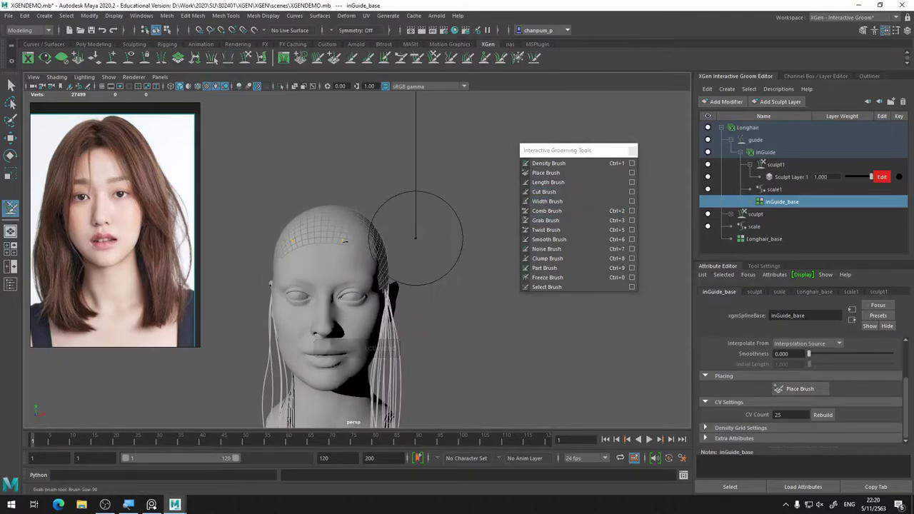
mouse_move(424, 270)
left_mouse_down("alt")
mouse_move(325, 285)
mouse_move(400, 306)
left_mouse_up("alt")
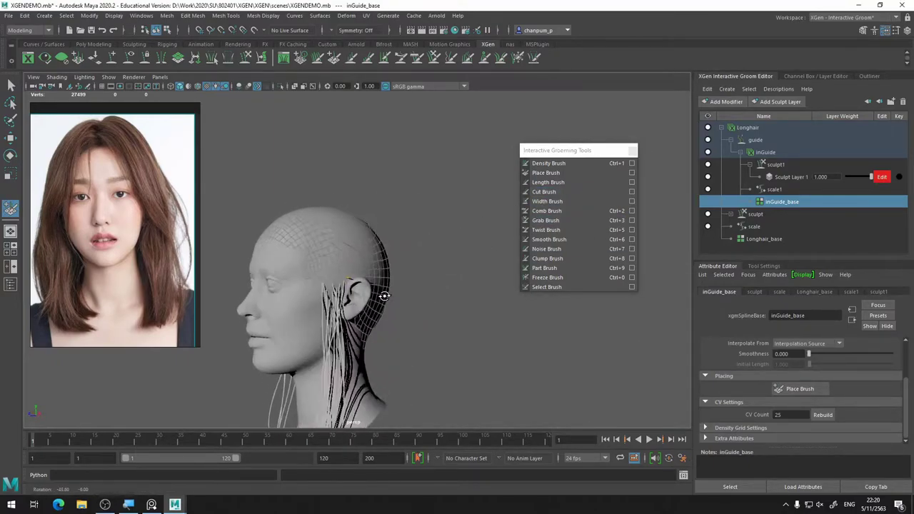
key("ctrl+3")
left_click_drag(547, 302, 435, 260)
left_click_drag(307, 308, 515, 341, "alt")
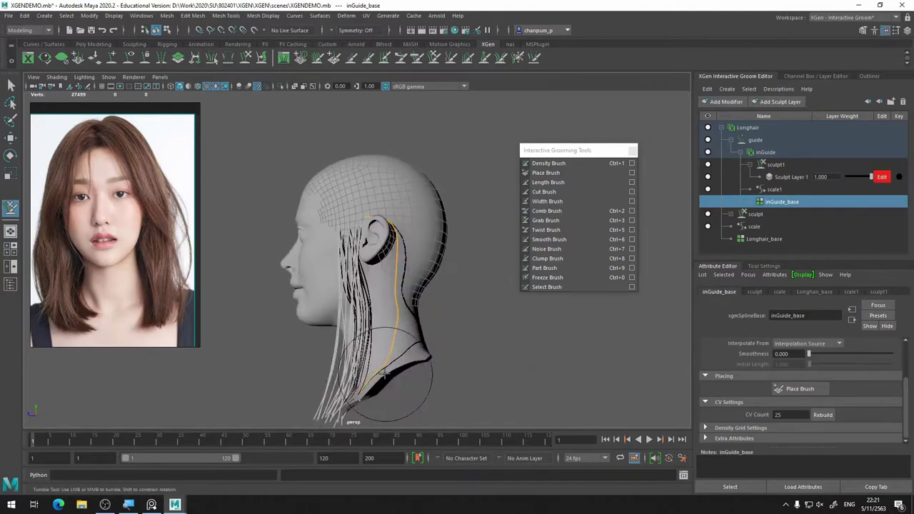
mouse_move(488, 355)
left_mouse_down("alt")
mouse_move(286, 336)
mouse_move(534, 359)
mouse_move(296, 326)
mouse_move(464, 304)
mouse_move(333, 333)
left_mouse_up("alt")
Freeze the rear guides, review them from side and front, then return to the Grab Brush.
key("ctrl+0")
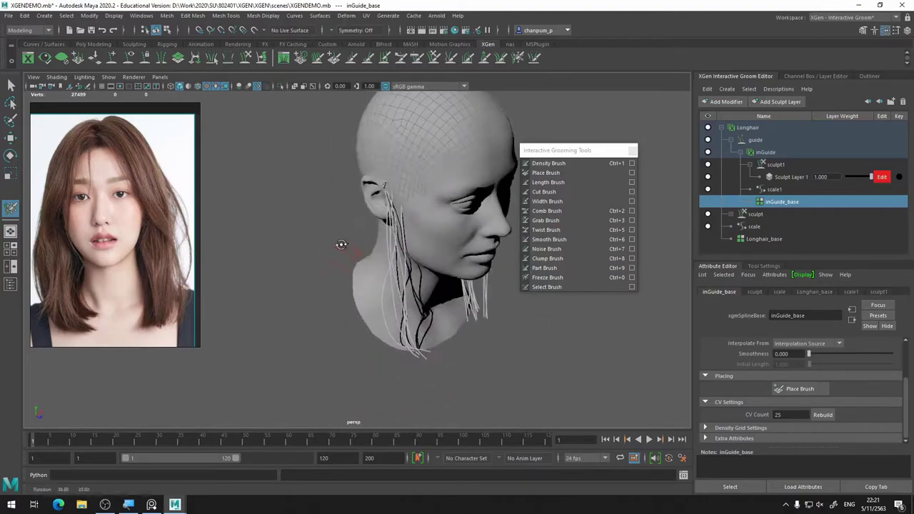
left_click_drag(500, 228, 428, 233, "alt")
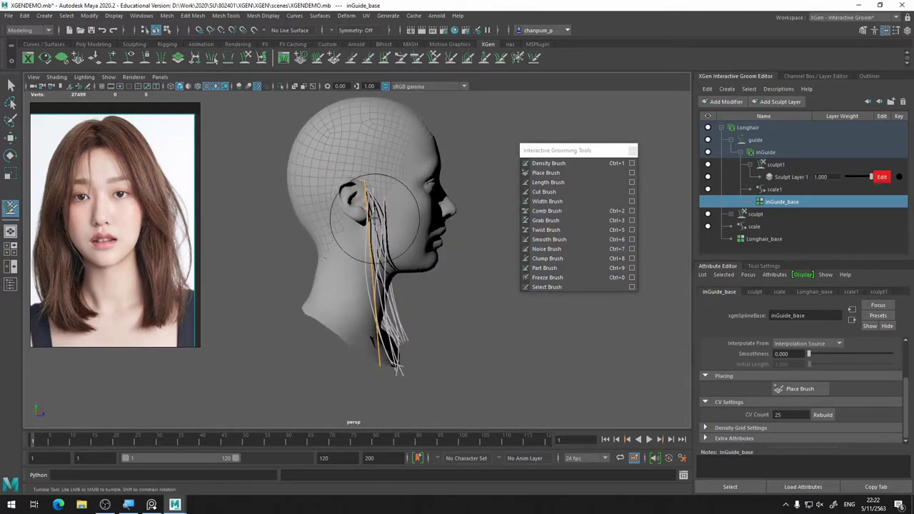
mouse_move(344, 174)
left_mouse_down("alt")
mouse_move(371, 187)
mouse_move(331, 207)
mouse_move(281, 271)
mouse_move(363, 344)
mouse_move(336, 265)
mouse_move(261, 173)
mouse_move(395, 213)
mouse_move(357, 306)
mouse_move(388, 357)
mouse_move(377, 373)
mouse_move(469, 361)
mouse_move(240, 271)
mouse_move(575, 332)
mouse_move(387, 357)
left_mouse_up("alt")
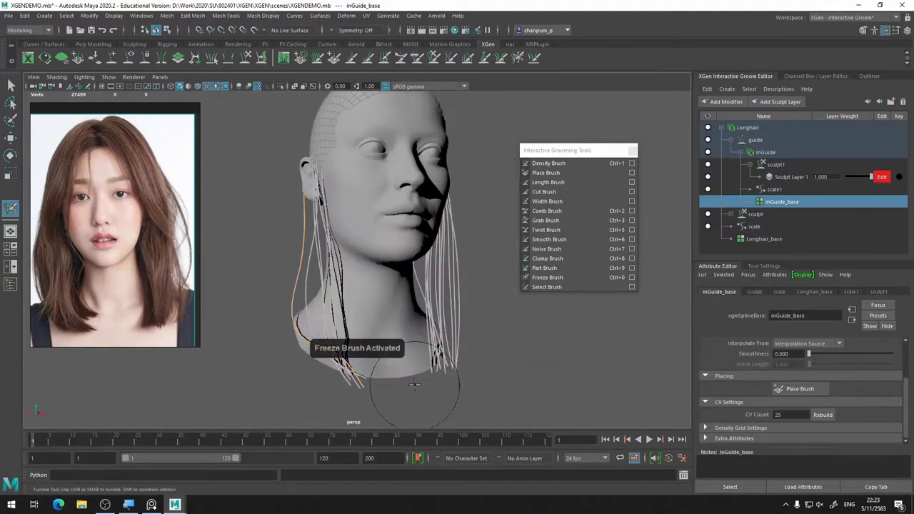
left_click_drag(555, 251, 432, 251, "alt")
key("ctrl+3")
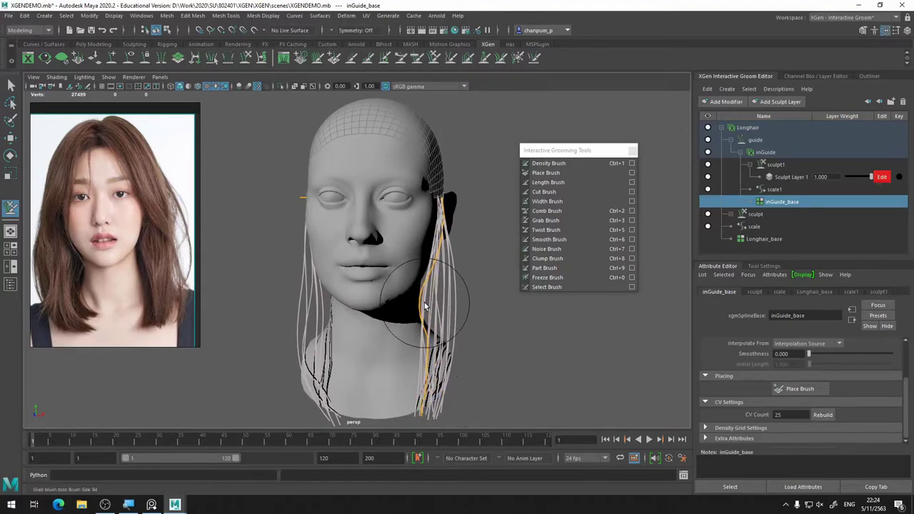
mouse_move(428, 329)
left_mouse_down("alt")
mouse_move(445, 316)
mouse_move(368, 303)
mouse_move(479, 235)
mouse_move(459, 245)
mouse_move(643, 399)
left_mouse_up("alt")
Switch to the Comb Brush, reframe the head and save the scene with Ctrl+S.
key("ctrl+2")
mouse_move(400, 257)
left_mouse_down("alt")
mouse_move(428, 254)
mouse_move(331, 250)
left_mouse_up("alt")
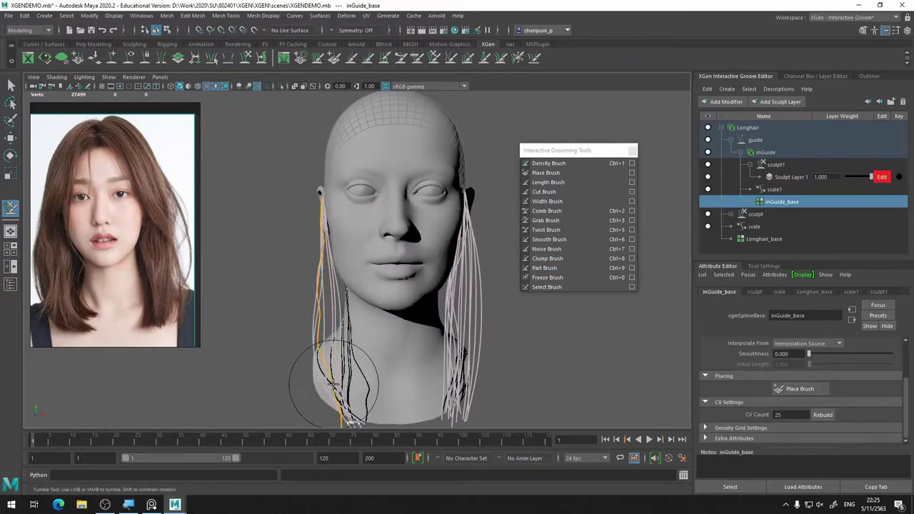
middle_click_drag(332, 384, 312, 303, "alt")
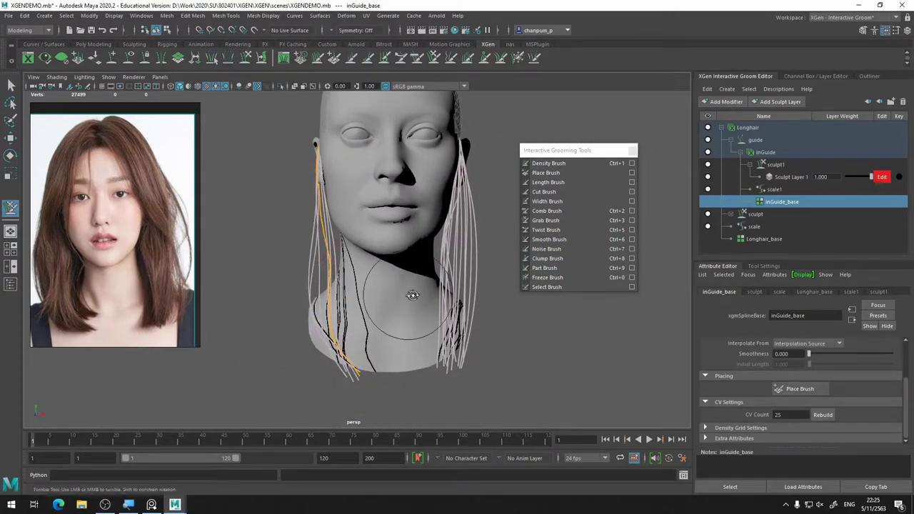
mouse_move(411, 294)
left_mouse_down("alt")
mouse_move(440, 283)
mouse_move(306, 304)
mouse_move(336, 304)
mouse_move(254, 204)
mouse_move(302, 316)
mouse_move(510, 296)
mouse_move(810, 385)
left_mouse_up("alt")
key("ctrl+s")
Freeze the guides, select the inGuide_base description, and frame the whole head from front and side.
left_click(546, 277)
left_click_drag(357, 285, 443, 285, "alt")
scroll(392, 286, "down", 3)
scroll(393, 285, "up", 5)
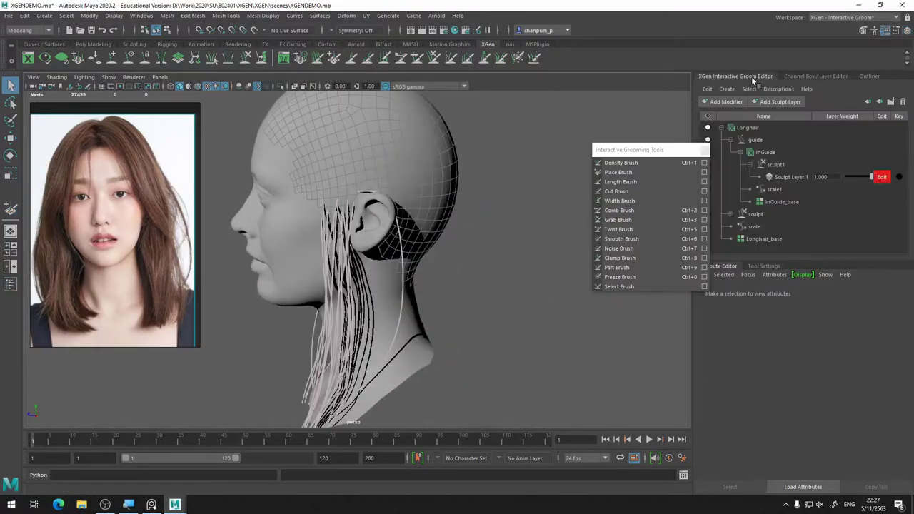
left_click(781, 201)
mouse_move(464, 214)
left_mouse_down("alt")
mouse_move(536, 219)
mouse_move(457, 278)
left_mouse_up("alt")
left_click(618, 172)
mouse_move(428, 250)
left_mouse_down("alt")
mouse_move(500, 250)
mouse_move(453, 218)
left_mouse_up("alt")
Pull the long guides down behind the ear with the Grab Brush, comparing side and front.
key("ctrl+3")
mouse_move(427, 333)
left_mouse_down("alt")
mouse_move(336, 286)
mouse_move(336, 327)
mouse_move(479, 371)
mouse_move(418, 295)
left_mouse_up("alt")
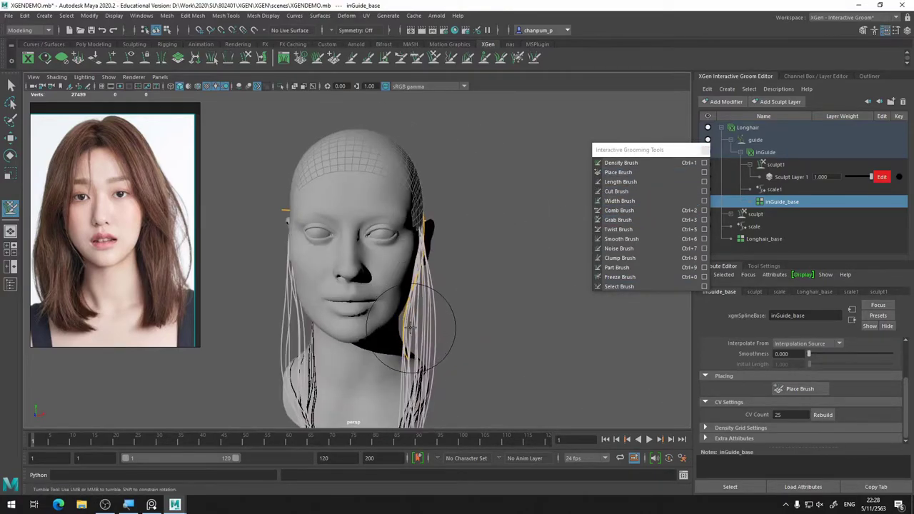
mouse_move(410, 326)
left_mouse_down("alt")
mouse_move(500, 285)
mouse_move(576, 271)
mouse_move(571, 217)
mouse_move(428, 174)
mouse_move(438, 387)
mouse_move(428, 379)
mouse_move(639, 446)
left_mouse_up("alt")
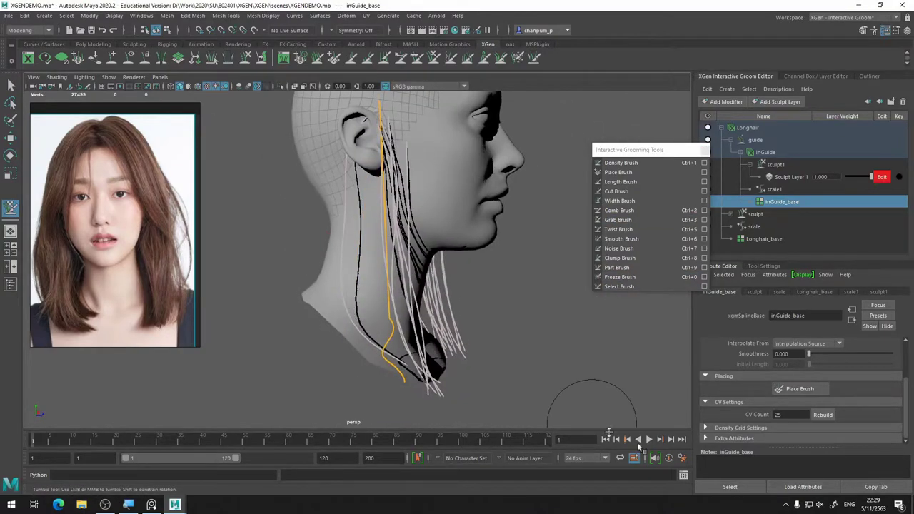
mouse_move(396, 330)
left_mouse_down("alt")
mouse_move(357, 314)
mouse_move(356, 357)
mouse_move(417, 314)
mouse_move(261, 255)
mouse_move(465, 310)
left_mouse_up("alt")
right_click_drag(464, 310, 367, 343, "alt")
Freeze the shaped guides and inspect the chin, neck and profile from several angles.
key("ctrl+0")
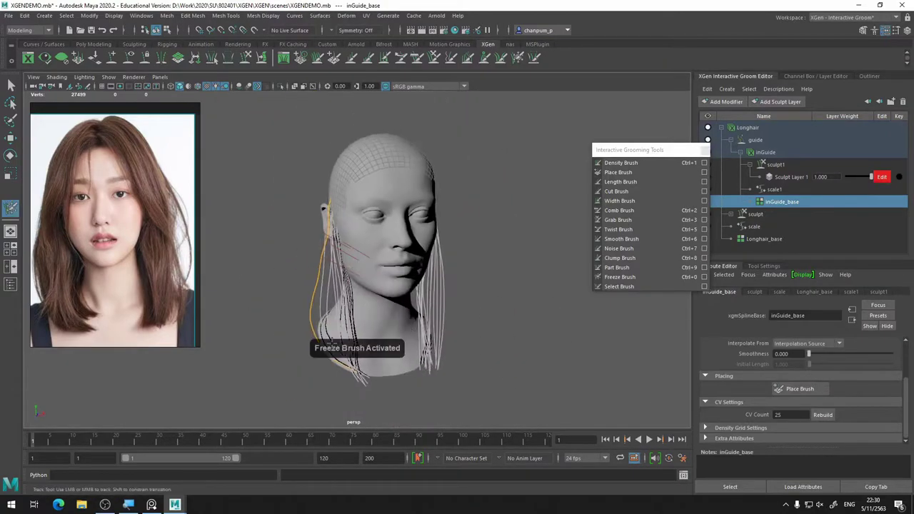
mouse_move(367, 342)
left_mouse_down("alt")
mouse_move(334, 293)
mouse_move(348, 271)
left_mouse_up("alt")
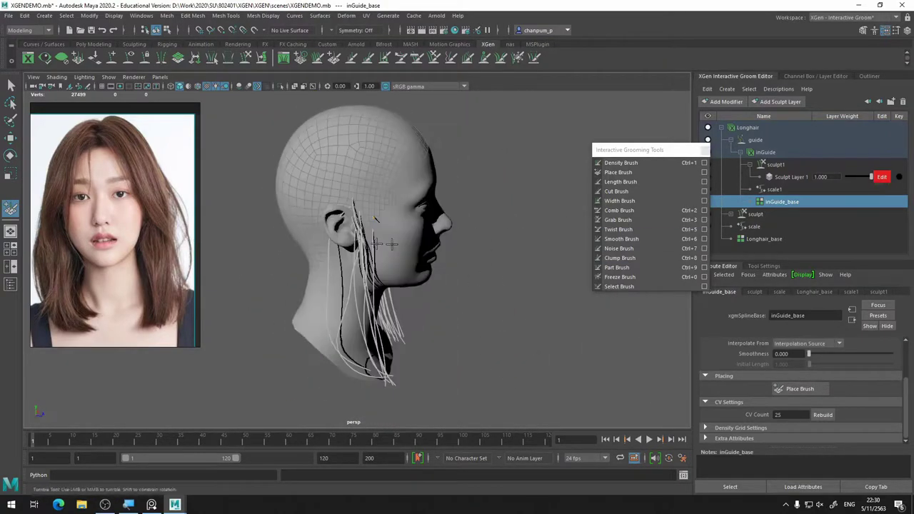
left_click_drag(341, 357, 341, 308, "alt")
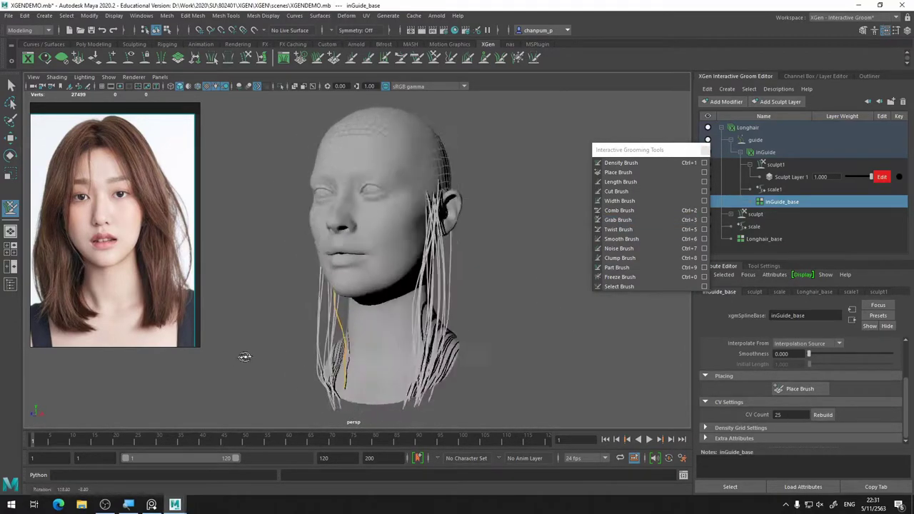
left_click_drag(343, 371, 372, 383, "alt")
right_click_drag(371, 383, 431, 302, "alt")
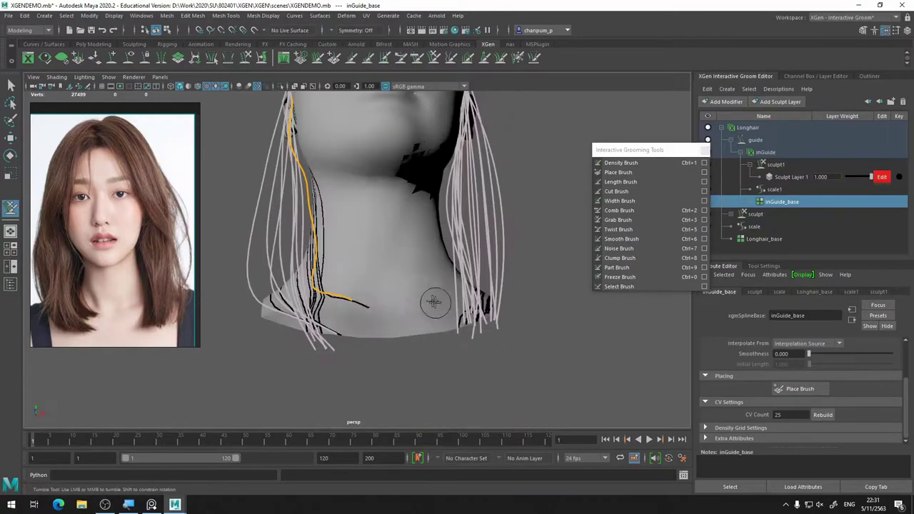
mouse_move(430, 302)
left_mouse_down("alt")
mouse_move(350, 275)
mouse_move(387, 204)
left_mouse_up("alt")
mouse_move(347, 138)
left_mouse_down("alt")
mouse_move(370, 293)
mouse_move(465, 341)
left_mouse_up("alt")
left_click_drag(442, 281, 624, 289, "alt")
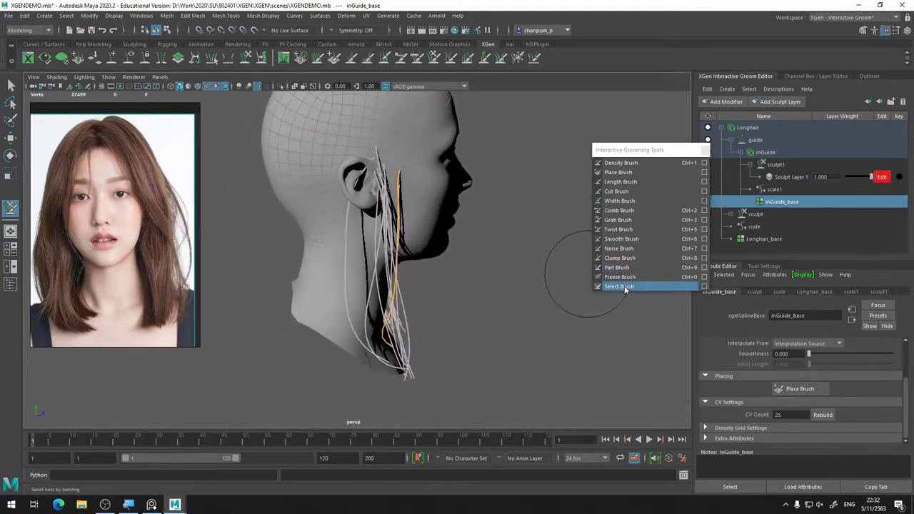
mouse_move(396, 264)
left_mouse_down("alt")
mouse_move(388, 153)
mouse_move(378, 174)
left_mouse_up("alt")
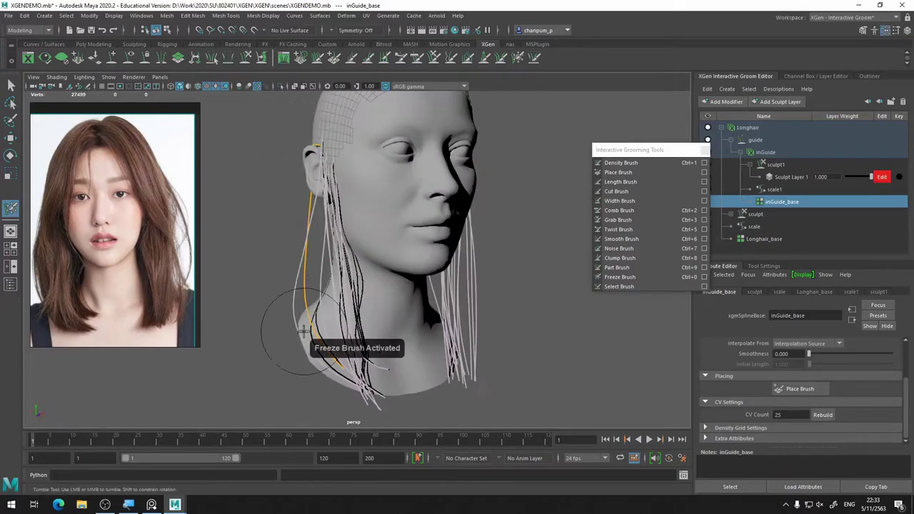
mouse_move(297, 295)
left_mouse_down("alt")
mouse_move(335, 314)
mouse_move(371, 286)
mouse_move(401, 240)
mouse_move(405, 273)
mouse_move(388, 336)
mouse_move(535, 326)
mouse_move(290, 204)
mouse_move(514, 351)
mouse_move(401, 307)
mouse_move(500, 307)
left_mouse_up("alt")
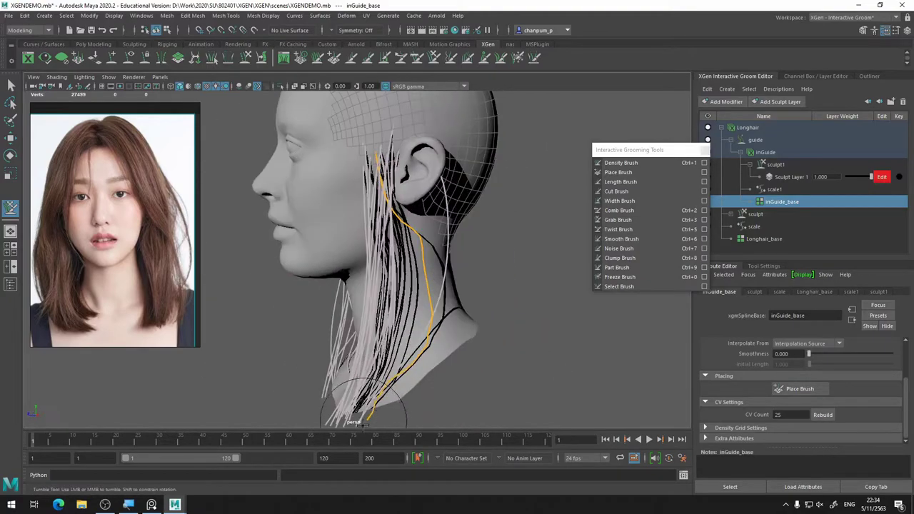
mouse_move(428, 285)
left_mouse_down("alt")
mouse_move(365, 238)
mouse_move(407, 307)
mouse_move(363, 204)
mouse_move(377, 336)
mouse_move(410, 403)
mouse_move(341, 238)
mouse_move(336, 292)
mouse_move(347, 326)
mouse_move(374, 311)
mouse_move(385, 215)
mouse_move(356, 271)
mouse_move(581, 261)
mouse_move(359, 260)
mouse_move(438, 267)
left_mouse_up("alt")
Grab the remaining long guides down toward the neck, checking front, back and profile, then freeze them.
key("ctrl+3")
key("ctrl+3")
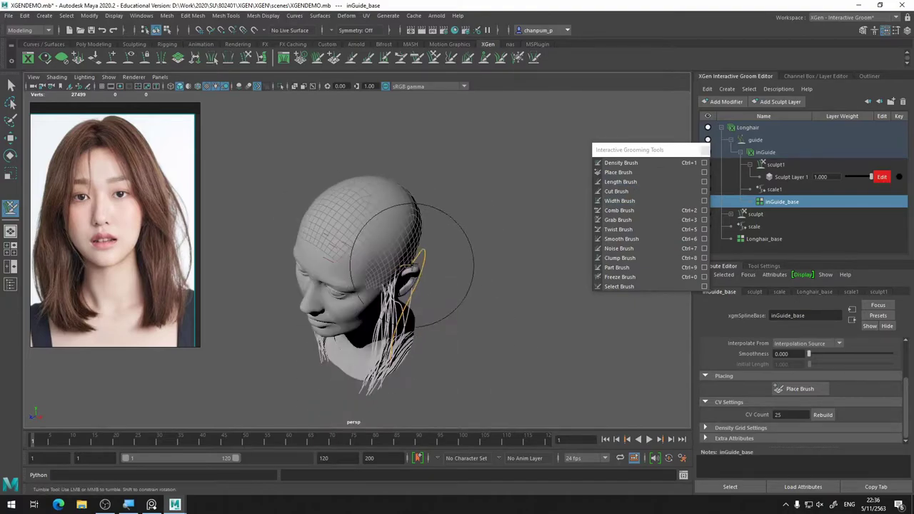
left_click_drag(399, 315, 387, 403, "alt")
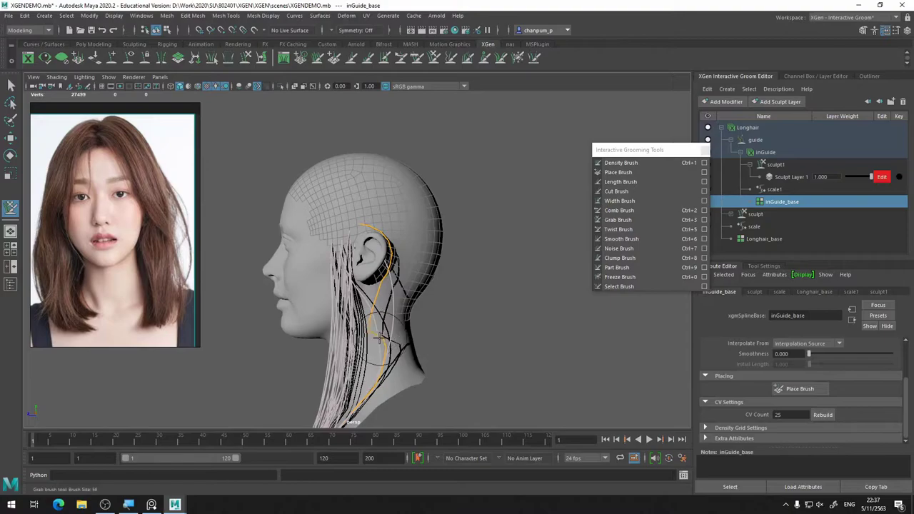
mouse_move(378, 337)
left_mouse_down("alt")
mouse_move(433, 363)
mouse_move(531, 258)
left_mouse_up("alt")
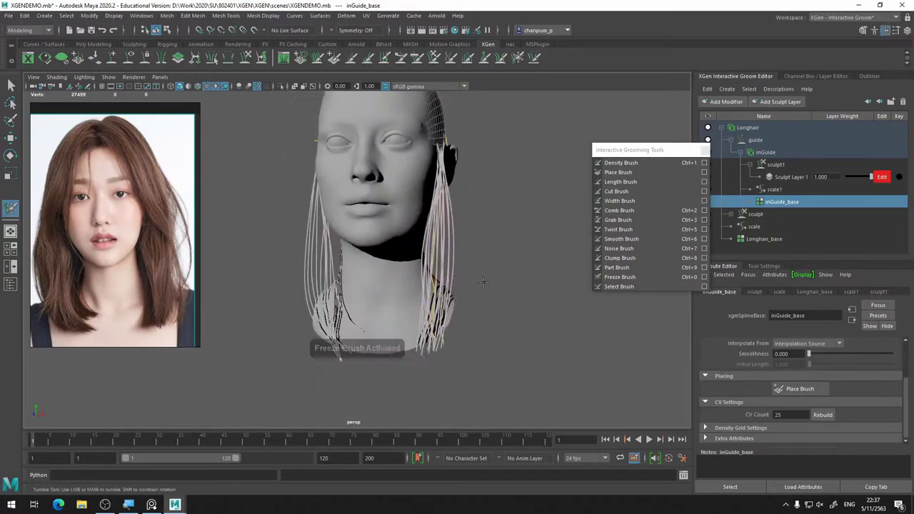
mouse_move(483, 282)
left_mouse_down("alt")
mouse_move(534, 283)
mouse_move(394, 302)
mouse_move(534, 321)
mouse_move(441, 247)
left_mouse_up("alt")
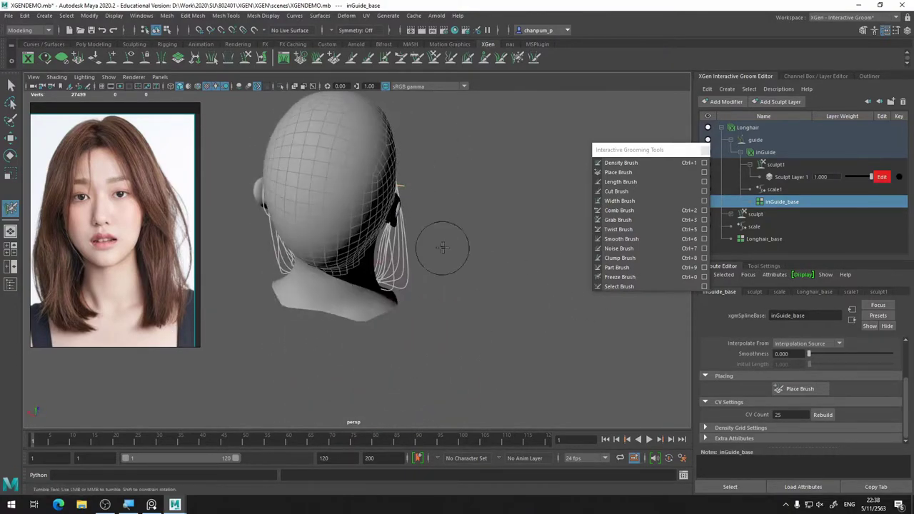
left_click_drag(382, 309, 351, 263, "alt")
mouse_move(382, 298)
left_mouse_down("alt")
mouse_move(335, 185)
mouse_move(329, 214)
mouse_move(394, 232)
mouse_move(357, 286)
mouse_move(377, 377)
mouse_move(523, 320)
mouse_move(392, 200)
mouse_move(377, 367)
mouse_move(400, 314)
mouse_move(453, 311)
mouse_move(414, 304)
mouse_move(438, 286)
mouse_move(363, 291)
mouse_move(376, 300)
mouse_move(434, 293)
left_mouse_up("alt")
key("ctrl+0")
Set the brush Symmetry to Off in Tool Settings.
left_click(765, 266)
left_click(785, 347)
left_click(778, 363)
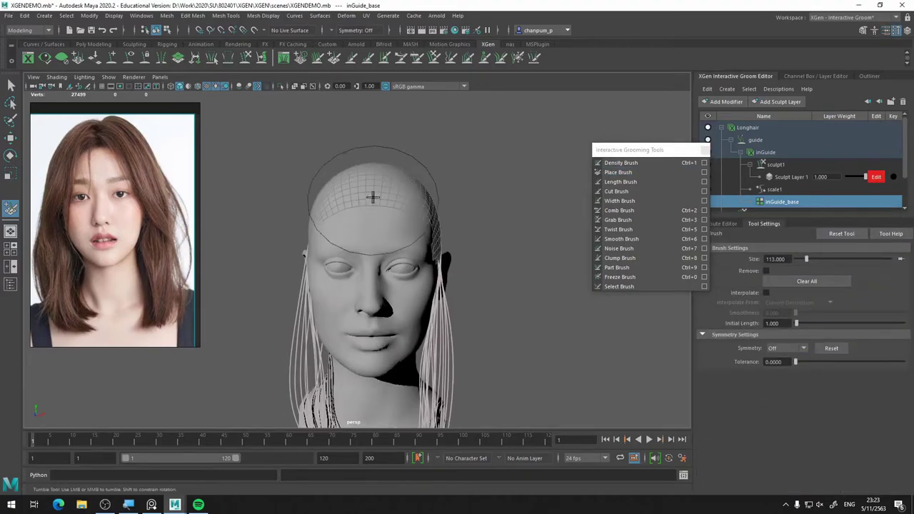
mouse_move(479, 296)
left_mouse_down("alt")
mouse_move(336, 321)
mouse_move(480, 341)
mouse_move(357, 214)
mouse_move(371, 157)
left_mouse_up("alt")
Draw a new guide from the front hairline over the scalp down the side of the head.
key("4")
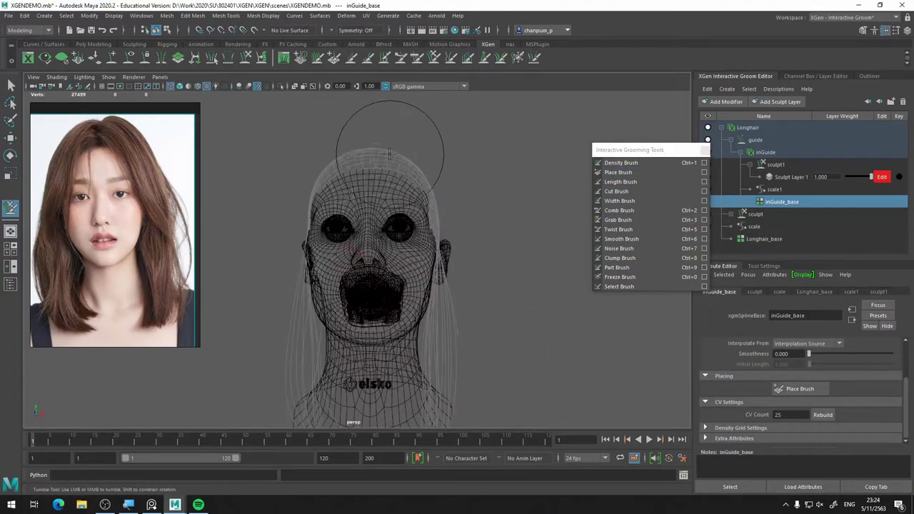
key("5")
left_click_drag(428, 300, 369, 158)
mouse_move(416, 188)
left_mouse_down("alt")
mouse_move(255, 275)
mouse_move(390, 217)
left_mouse_up("alt")
mouse_move(416, 277)
left_mouse_down("alt")
mouse_move(460, 289)
mouse_move(420, 330)
mouse_move(490, 332)
mouse_move(268, 334)
mouse_move(438, 326)
left_mouse_up("alt")
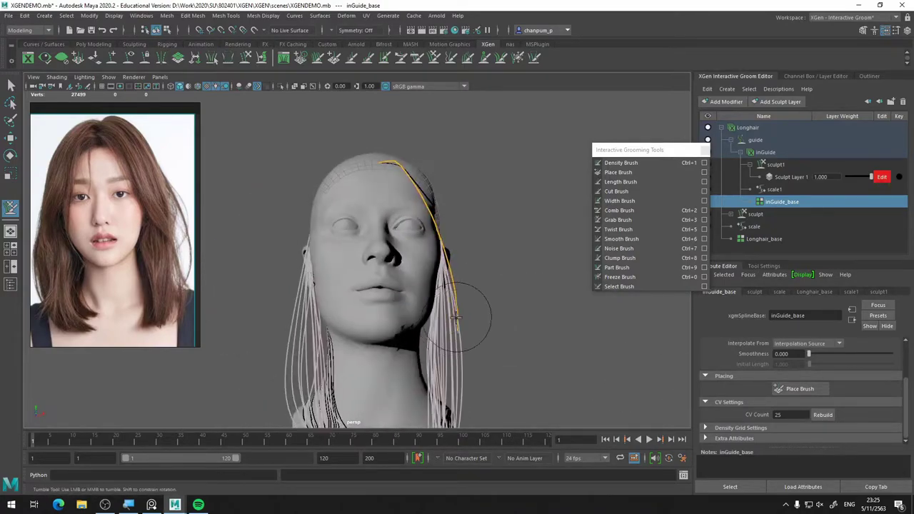
mouse_move(412, 293)
left_mouse_down("alt")
mouse_move(265, 316)
mouse_move(400, 300)
mouse_move(265, 285)
mouse_move(452, 273)
left_mouse_up("alt")
key("ctrl+6")
mouse_move(510, 188)
left_mouse_down("alt")
mouse_move(385, 250)
mouse_move(398, 193)
mouse_move(284, 341)
mouse_move(500, 307)
left_mouse_up("alt")
left_click(634, 287)
left_click_drag(400, 236, 303, 227, "alt")
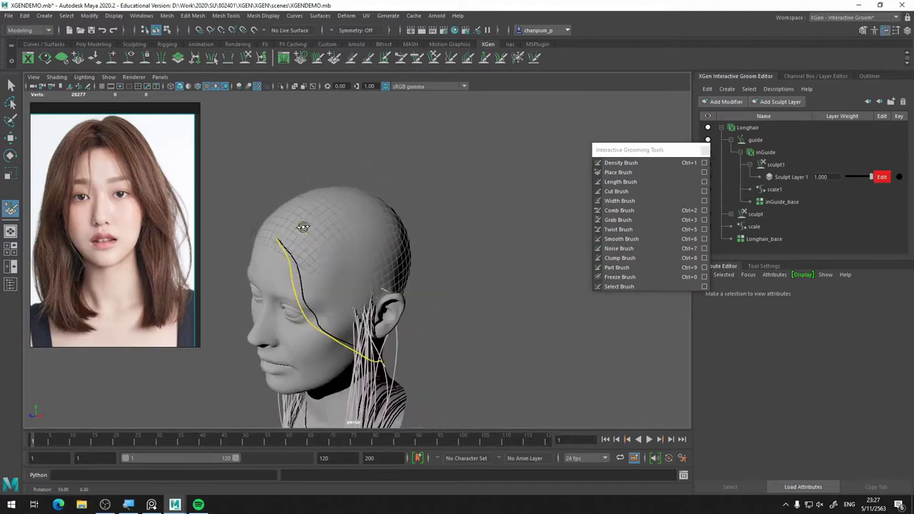
Freeze the guides along the side part with the Freeze Brush.
left_click(681, 174)
left_click_drag(500, 300, 477, 299, "alt")
key("ctrl+0")
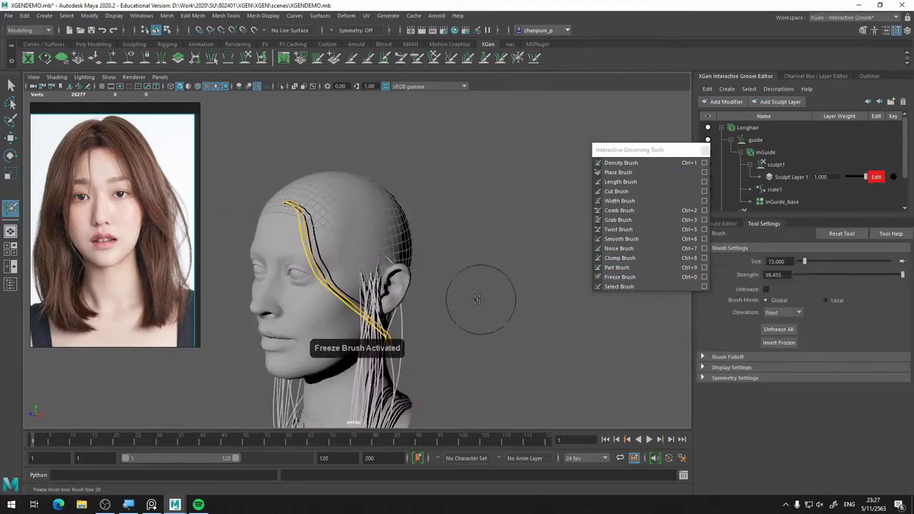
key("ctrl+0")
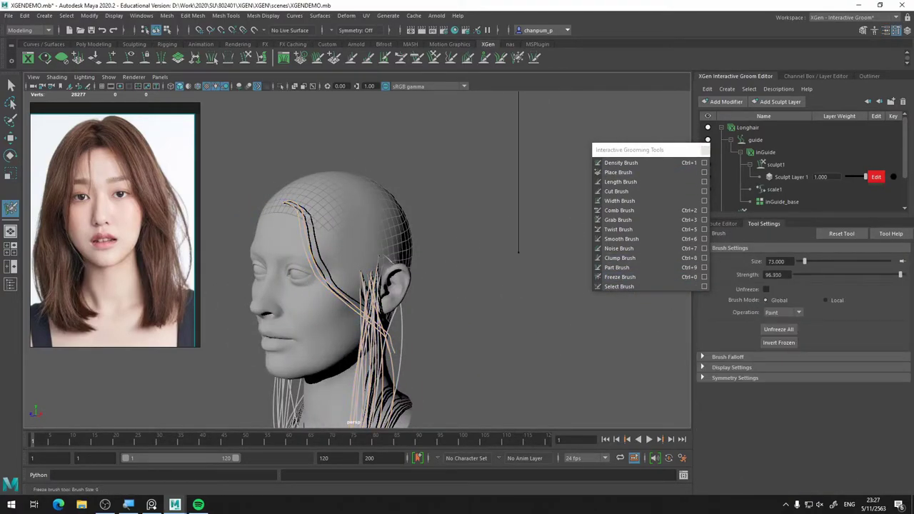
left_click(307, 246)
mouse_move(307, 247)
left_mouse_down("alt")
mouse_move(411, 239)
mouse_move(500, 285)
mouse_move(357, 265)
left_mouse_up("alt")
left_click(619, 248)
key("ctrl+0")
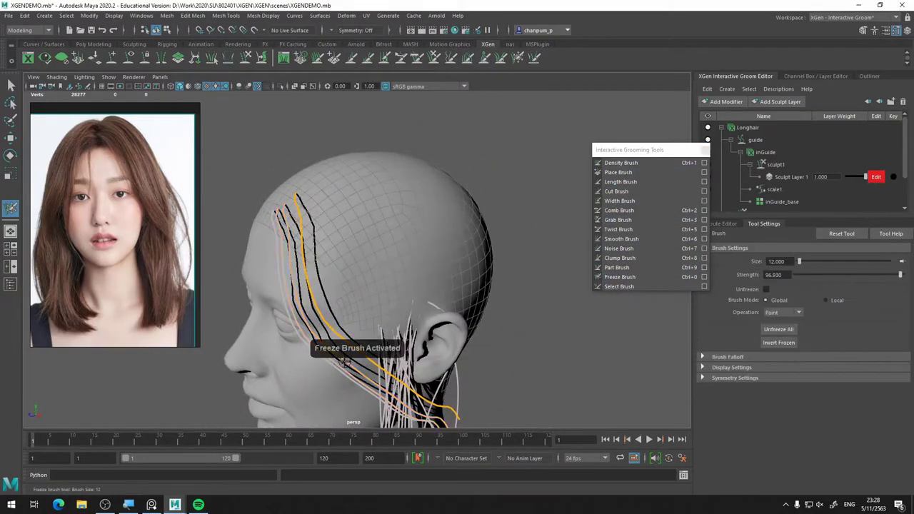
left_click(618, 220)
Select inGuide_base and review the frozen part from front, profile and rear views.
left_click_drag(464, 214, 432, 182, "alt")
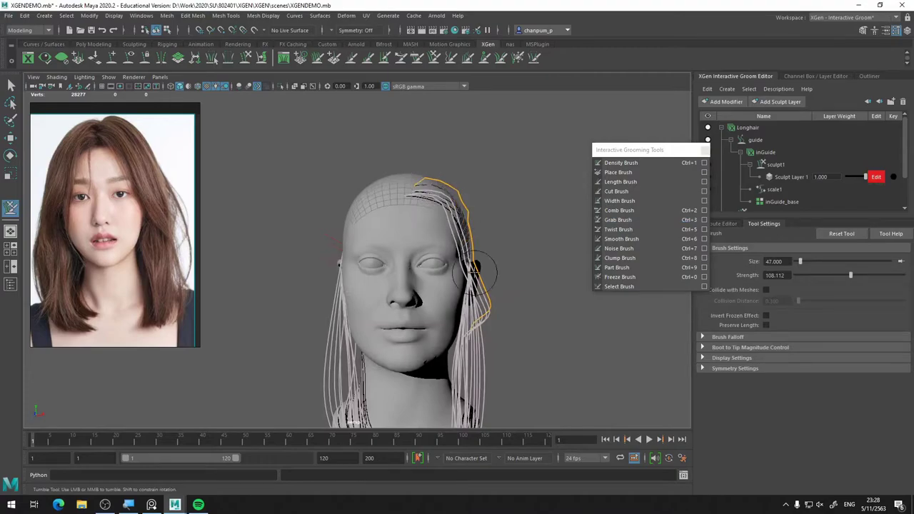
left_click_drag(483, 316, 653, 367, "alt")
left_click(781, 201)
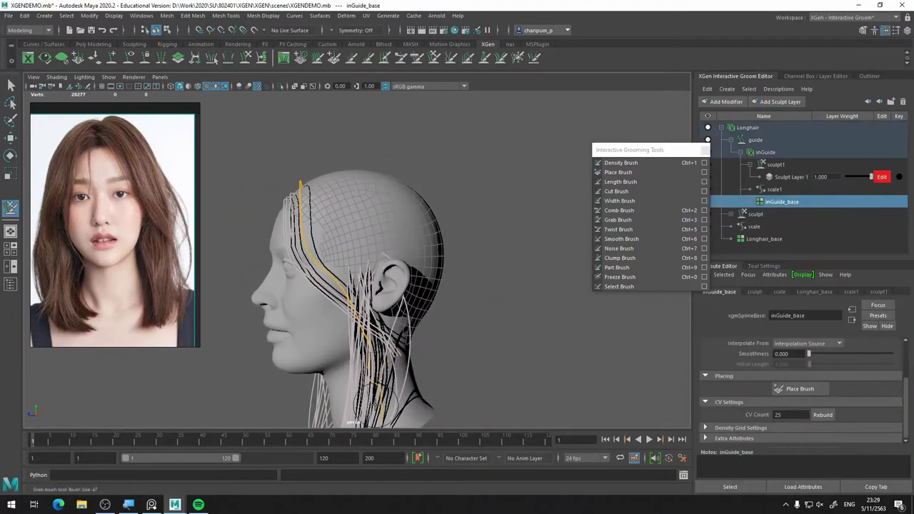
middle_click_drag(375, 401, 412, 269, "alt")
mouse_move(308, 303)
left_mouse_down("alt")
mouse_move(521, 272)
mouse_move(359, 281)
mouse_move(348, 259)
mouse_move(314, 343)
mouse_move(300, 349)
mouse_move(321, 357)
mouse_move(307, 360)
mouse_move(265, 295)
mouse_move(342, 286)
mouse_move(400, 307)
mouse_move(606, 323)
mouse_move(418, 153)
mouse_move(516, 143)
mouse_move(505, 166)
left_mouse_up("alt")
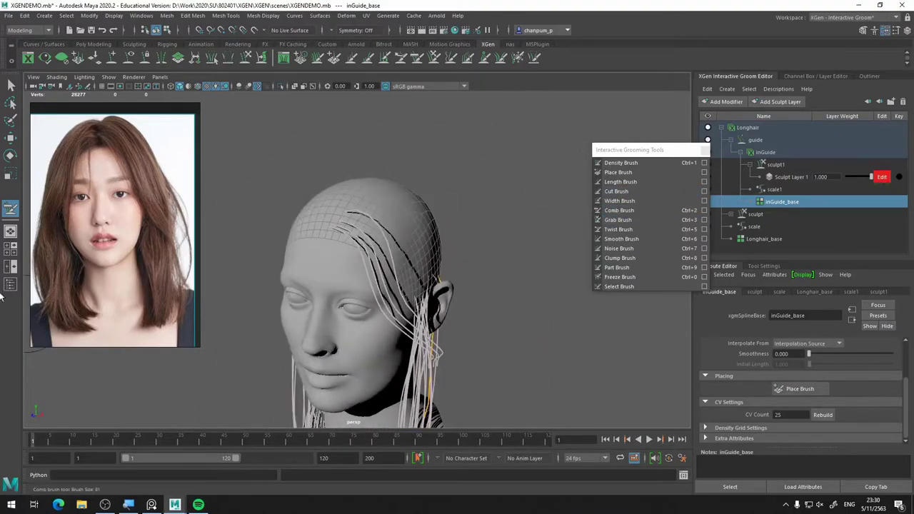
mouse_move(367, 210)
left_mouse_down("alt")
mouse_move(428, 194)
mouse_move(400, 207)
mouse_move(347, 301)
mouse_move(499, 214)
left_mouse_up("alt")
left_click_drag(428, 286, 500, 314, "alt")
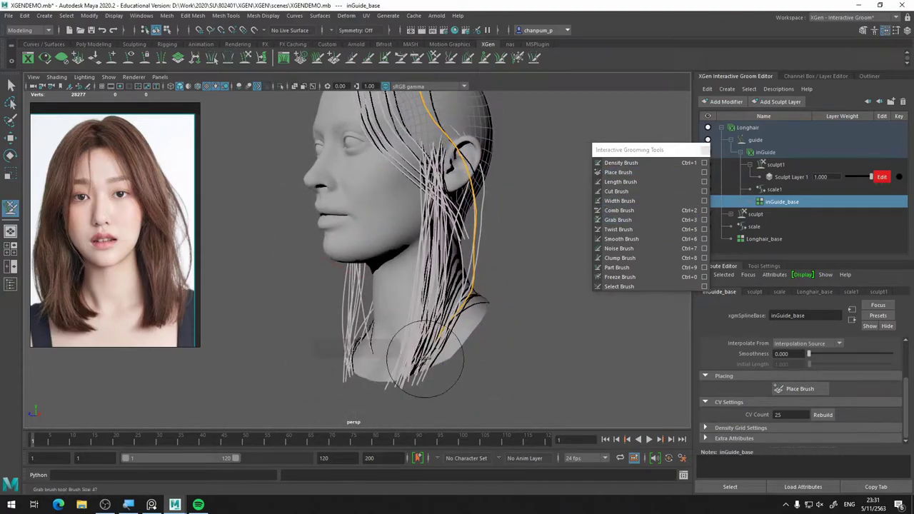
mouse_move(425, 361)
left_mouse_down("alt")
mouse_move(408, 336)
mouse_move(486, 180)
mouse_move(485, 241)
left_mouse_up("alt")
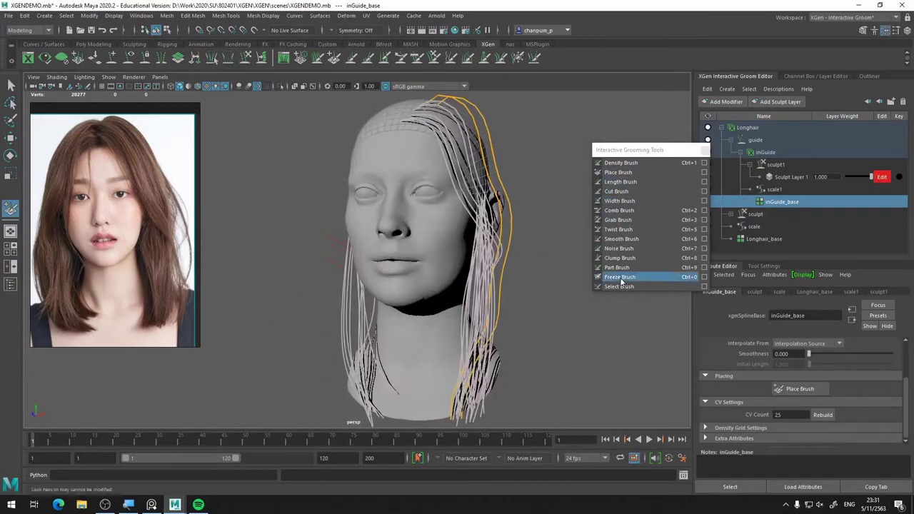
mouse_move(497, 187)
left_mouse_down("alt")
mouse_move(372, 199)
mouse_move(506, 206)
left_mouse_up("alt")
Grab the surrounding guides down around the face toward the nape, freezing between strokes.
key("ctrl+3")
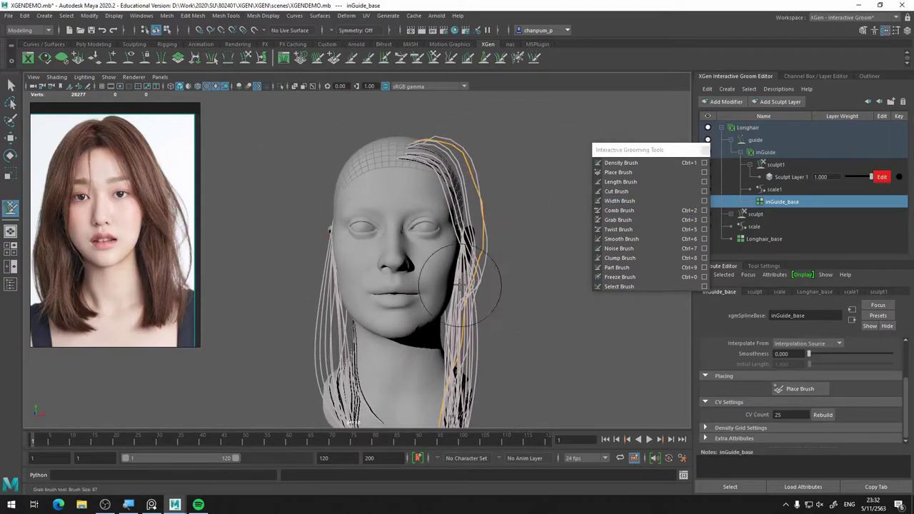
left_click_drag(460, 282, 467, 300, "alt")
middle_click_drag(467, 299, 453, 256, "alt")
left_click_drag(471, 214, 504, 248, "alt")
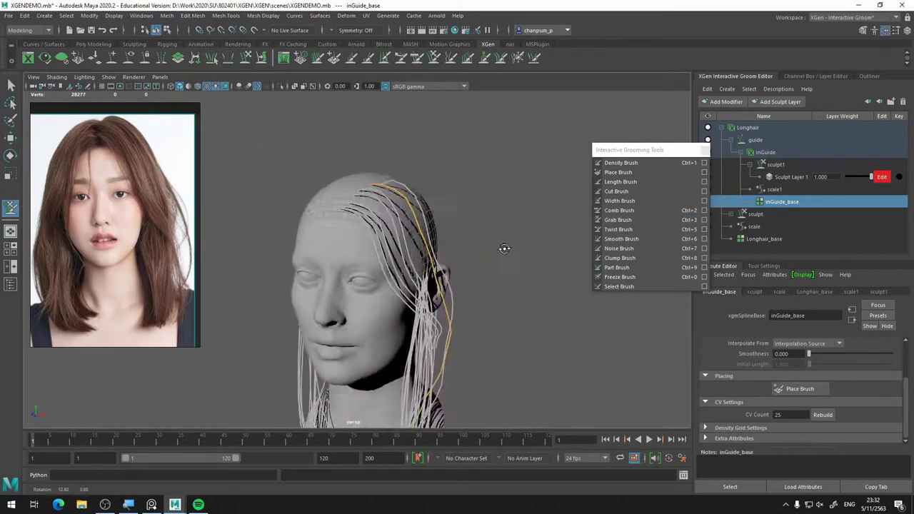
mouse_move(398, 253)
left_mouse_down("alt")
mouse_move(485, 155)
mouse_move(525, 270)
left_mouse_up("alt")
key("ctrl+0")
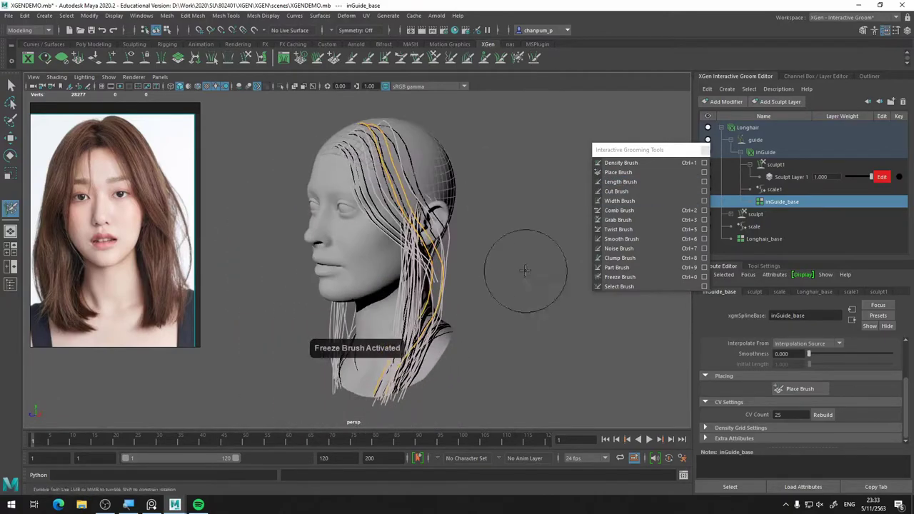
scroll(435, 223, "up", 3)
left_click_drag(436, 223, 363, 204, "alt")
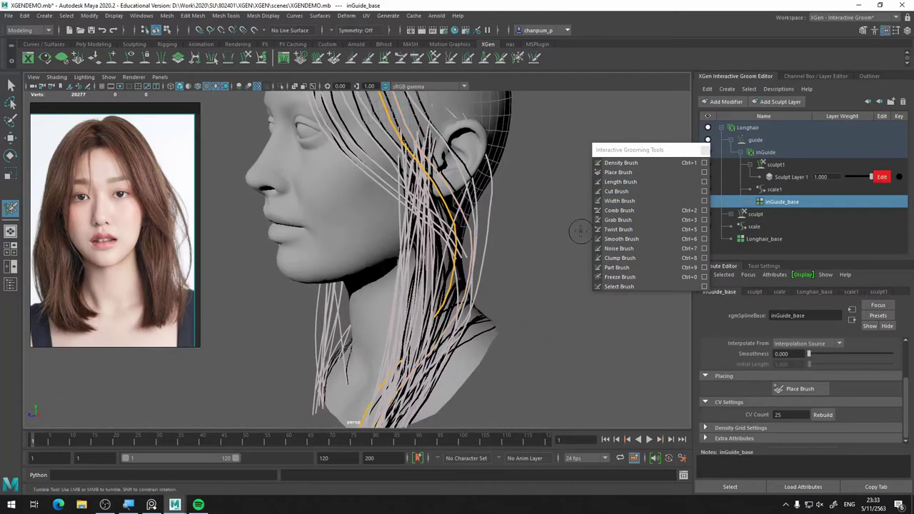
scroll(421, 272, "down", 5)
key("ctrl+3")
scroll(355, 322, "up", 3)
left_click_drag(356, 323, 398, 214, "alt")
mouse_move(417, 325)
left_mouse_down("alt")
mouse_move(551, 326)
mouse_move(332, 357)
left_mouse_up("alt")
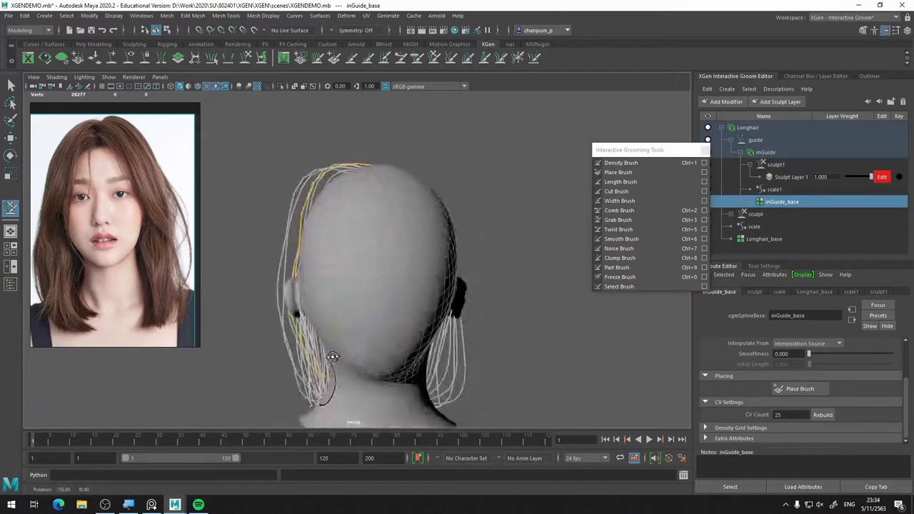
Undo the last grab stroke and recheck the hair guides from profile and front.
key("ctrl+z")
mouse_move(433, 355)
left_mouse_down("alt")
mouse_move(500, 314)
mouse_move(254, 361)
mouse_move(495, 335)
left_mouse_up("alt")
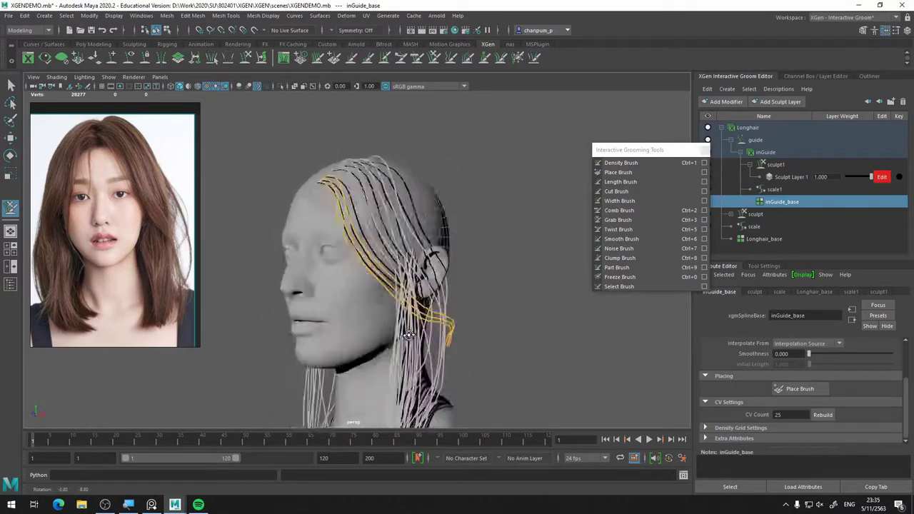
left_click_drag(426, 214, 452, 214, "alt")
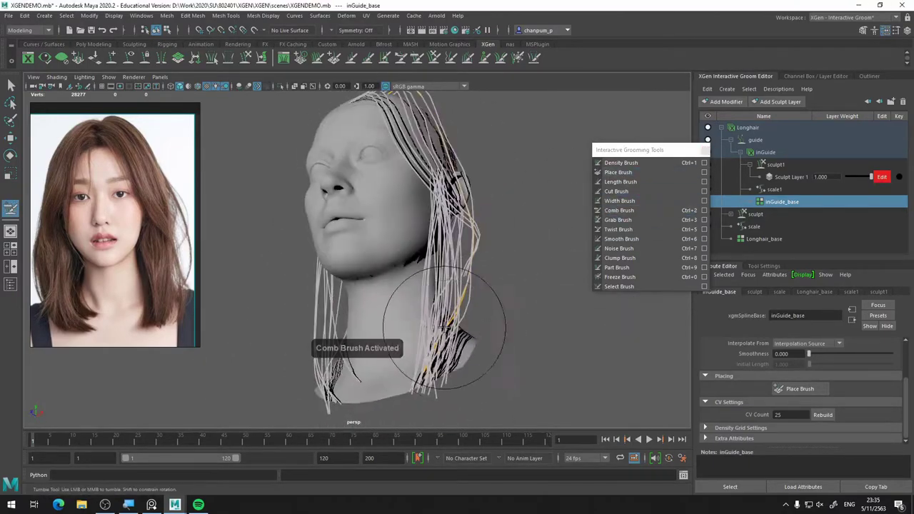
middle_click_drag(454, 158, 454, 137, "alt")
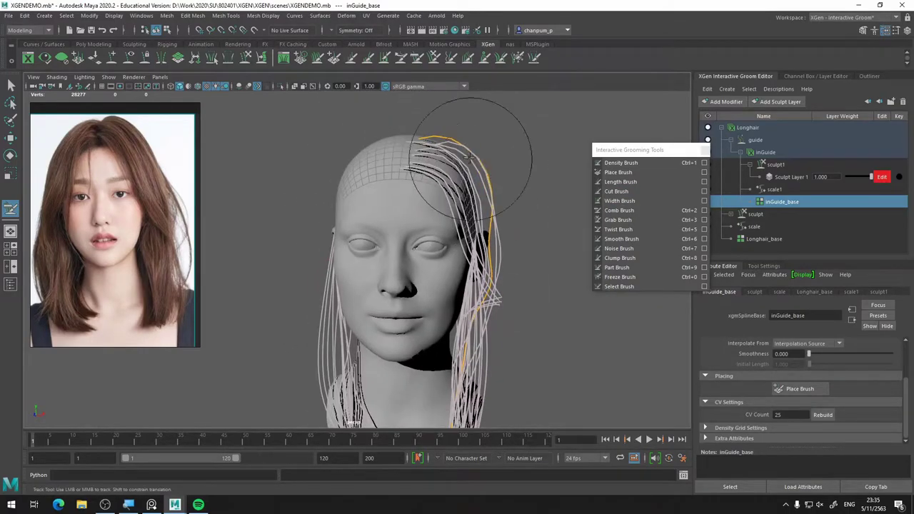
mouse_move(469, 156)
left_mouse_down("alt")
mouse_move(387, 377)
mouse_move(432, 356)
mouse_move(578, 246)
mouse_move(500, 228)
mouse_move(457, 203)
left_mouse_up("alt")
Comb the back guides downward, checking the side and underside of the head.
key("ctrl+2")
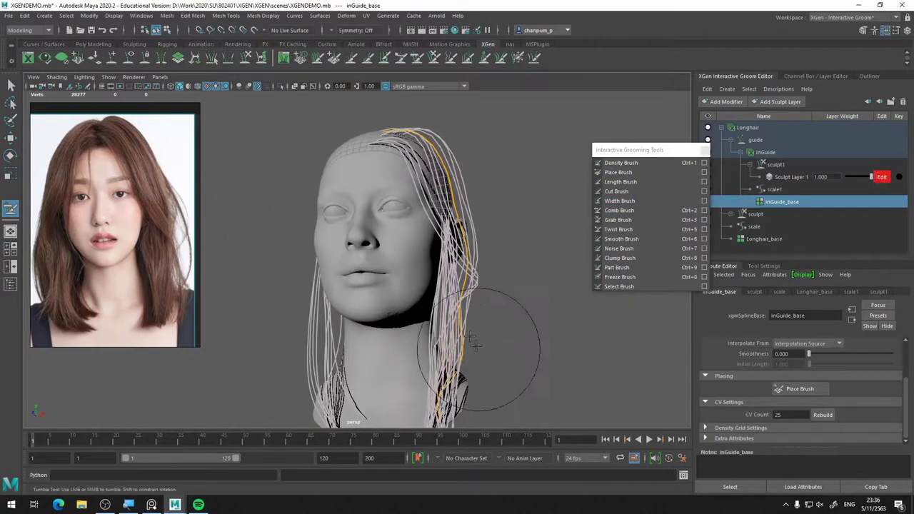
left_click_drag(473, 344, 449, 289, "alt")
middle_click_drag(448, 290, 468, 291, "alt")
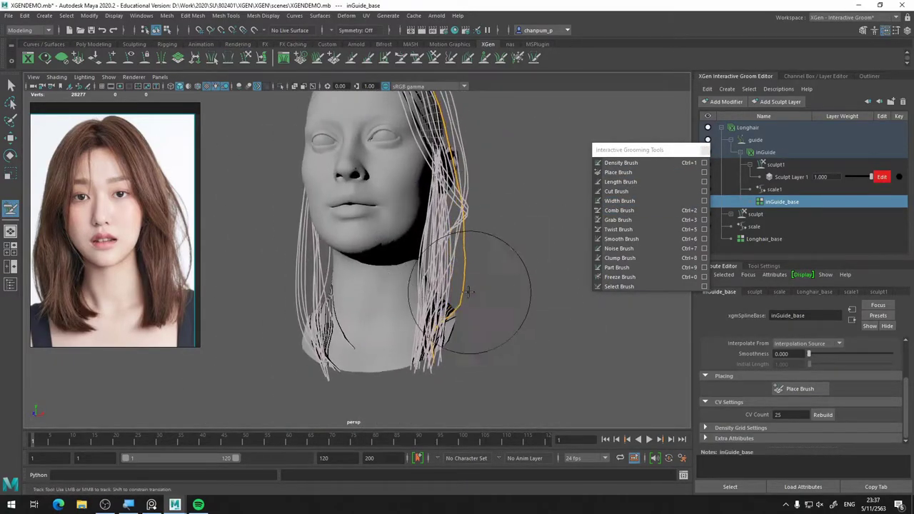
left_click_drag(468, 291, 415, 274, "alt")
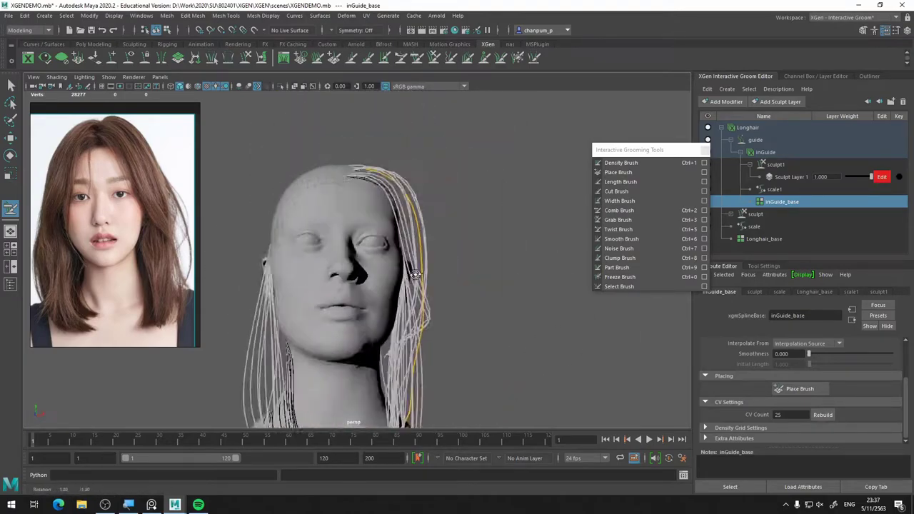
mouse_move(356, 184)
left_mouse_down("alt")
mouse_move(448, 224)
mouse_move(346, 317)
left_mouse_up("alt")
key("ctrl+2")
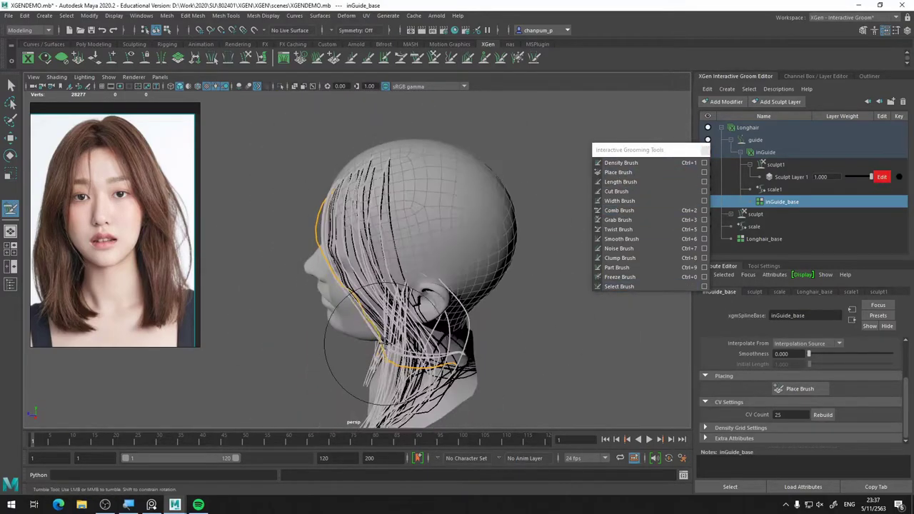
mouse_move(296, 354)
left_mouse_down("alt")
mouse_move(510, 305)
mouse_move(510, 265)
mouse_move(471, 294)
mouse_move(347, 257)
mouse_move(400, 286)
mouse_move(442, 271)
left_mouse_up("alt")
Continue combing the guides at the back of the neck from rear and front three-quarter views.
key("ctrl+2")
left_click_drag(571, 183, 306, 333, "alt")
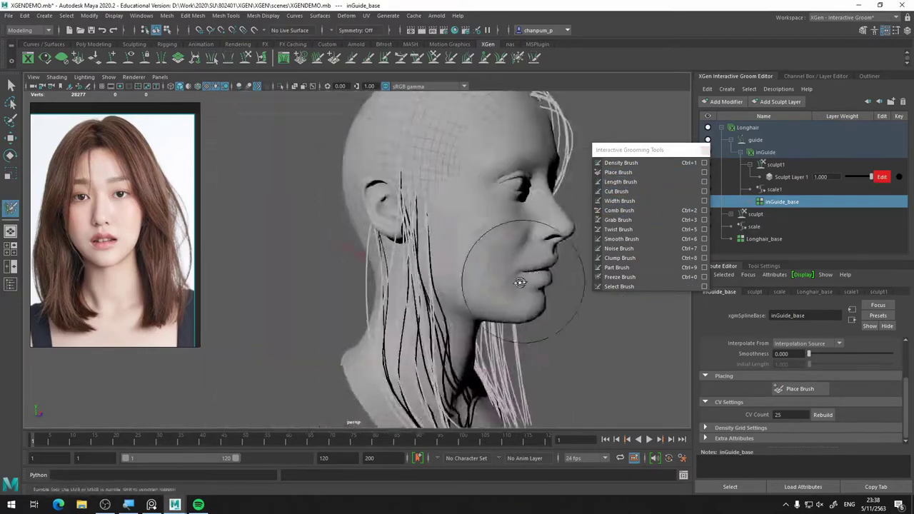
mouse_move(633, 188)
left_mouse_down("alt")
mouse_move(495, 198)
mouse_move(451, 267)
mouse_move(483, 292)
mouse_move(393, 340)
mouse_move(497, 261)
mouse_move(446, 210)
mouse_move(357, 307)
mouse_move(538, 267)
mouse_move(490, 300)
mouse_move(371, 251)
left_mouse_up("alt")
key("ctrl+1")
key("ctrl+2")
mouse_move(359, 288)
left_mouse_down("alt")
mouse_move(464, 336)
mouse_move(550, 235)
mouse_move(435, 231)
mouse_move(564, 129)
mouse_move(415, 157)
left_mouse_up("alt")
key("ctrl+2")
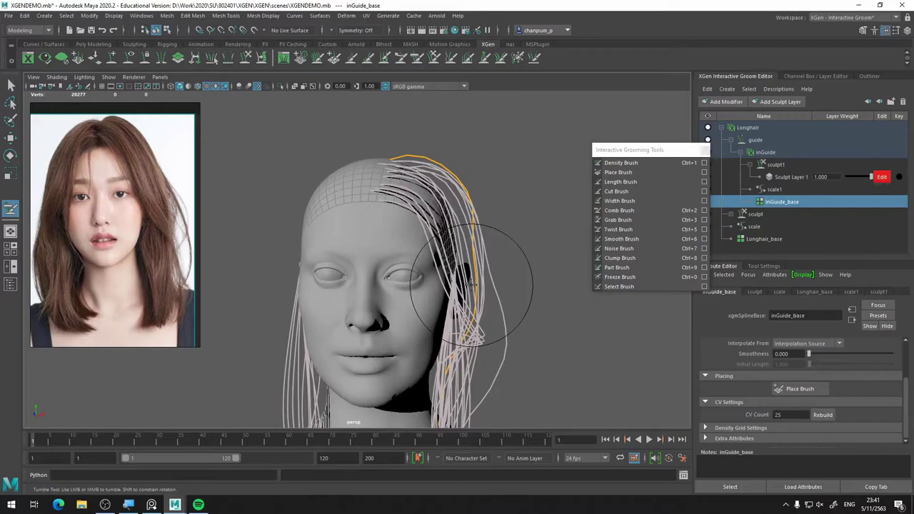
mouse_move(675, 92)
left_mouse_down("alt")
mouse_move(514, 184)
mouse_move(459, 154)
mouse_move(479, 163)
mouse_move(586, 287)
mouse_move(334, 207)
mouse_move(460, 316)
mouse_move(394, 298)
mouse_move(467, 326)
mouse_move(434, 206)
mouse_move(403, 188)
mouse_move(496, 256)
mouse_move(418, 336)
mouse_move(398, 326)
mouse_move(363, 288)
mouse_move(362, 169)
mouse_move(319, 276)
left_mouse_up("alt")
Pull the back guides down toward the nape with the Grab Brush, then freeze them.
key("ctrl+2")
scroll(428, 207, "up", 3)
key("ctrl+3")
scroll(435, 216, "up", 3)
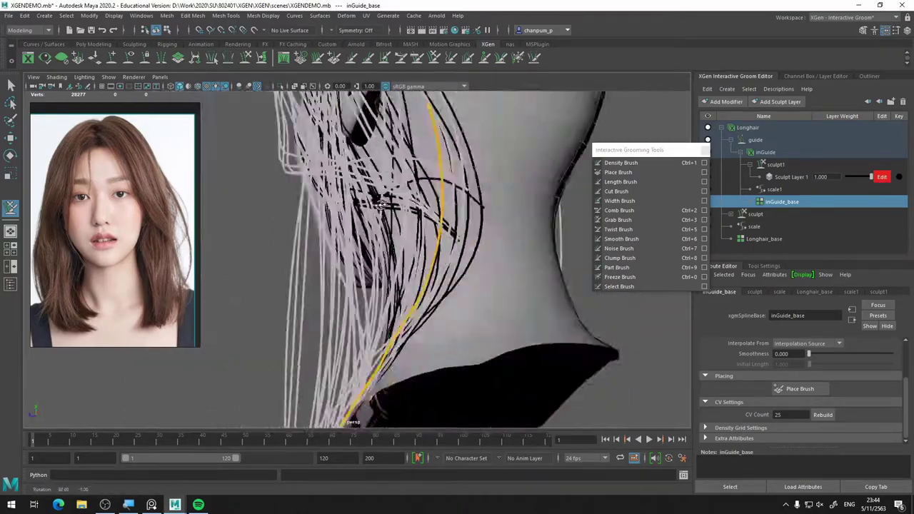
scroll(319, 276, "down", 3)
key("ctrl+0")
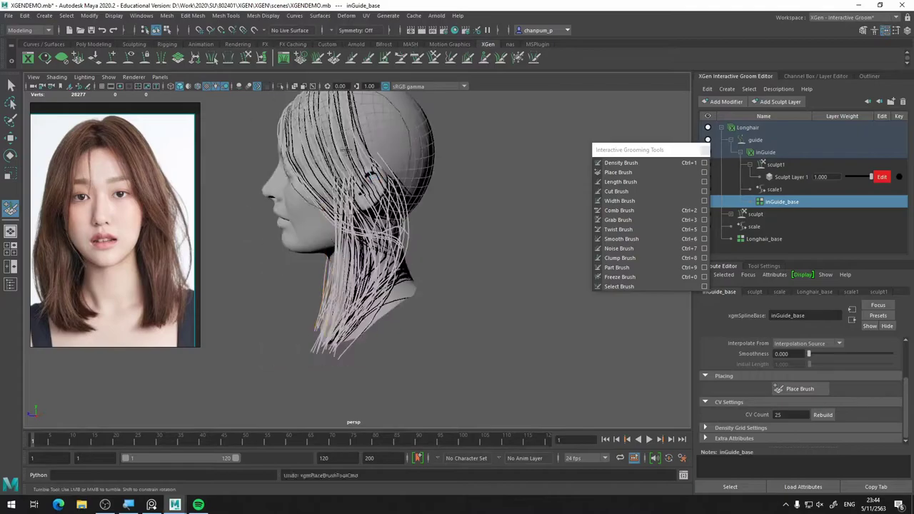
mouse_move(343, 212)
left_mouse_down("alt")
mouse_move(509, 228)
mouse_move(418, 285)
mouse_move(464, 253)
mouse_move(400, 236)
left_mouse_up("alt")
Place a new hair guide behind the ear and check it from front and side.
key("ctrl+4")
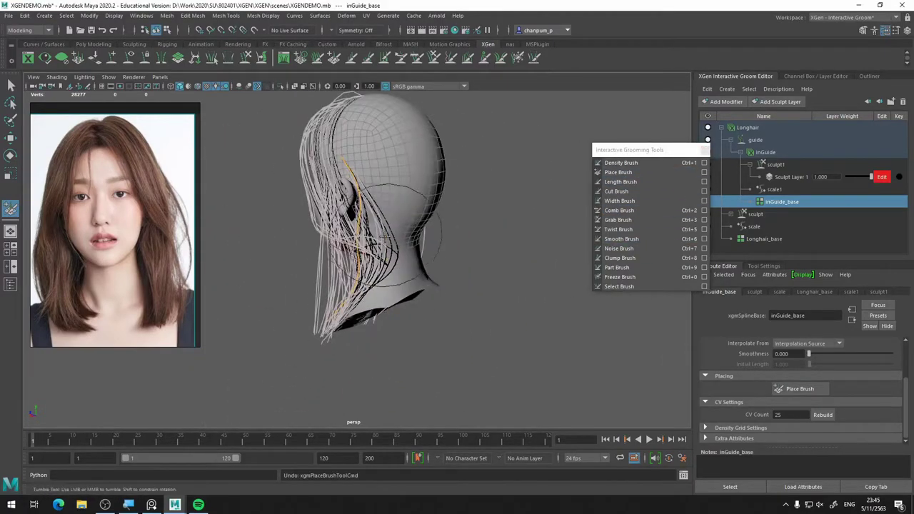
left_click_drag(339, 263, 486, 243, "alt")
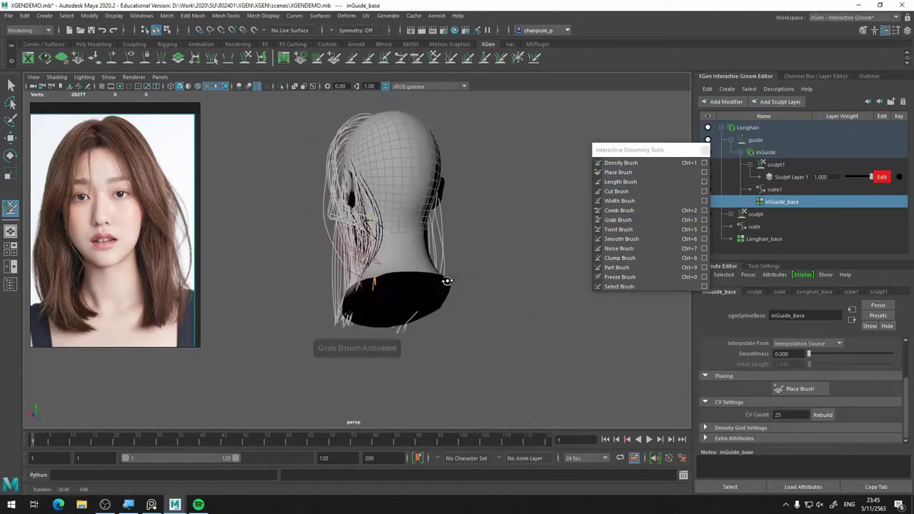
mouse_move(378, 282)
left_mouse_down("alt")
mouse_move(377, 245)
mouse_move(377, 255)
mouse_move(418, 275)
mouse_move(524, 288)
left_mouse_up("alt")
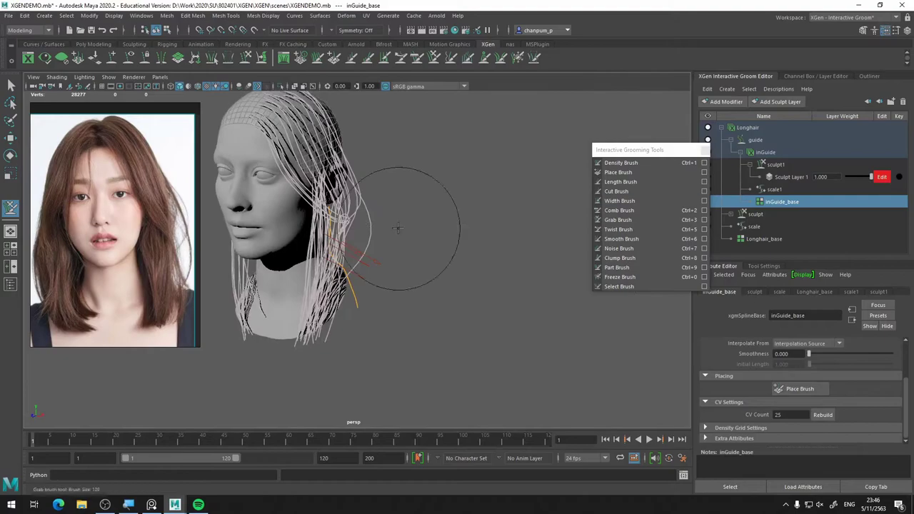
left_click_drag(398, 224, 679, 203, "alt")
Freeze, comb and grab the back guides so they drape past the nape toward the shoulders.
key("ctrl+0")
mouse_move(458, 246)
left_mouse_down("alt")
mouse_move(377, 204)
mouse_move(406, 302)
mouse_move(492, 264)
left_mouse_up("alt")
mouse_move(372, 283)
left_mouse_down("alt")
mouse_move(379, 325)
mouse_move(419, 336)
mouse_move(571, 204)
mouse_move(506, 269)
mouse_move(457, 293)
mouse_move(475, 302)
mouse_move(286, 265)
mouse_move(505, 291)
mouse_move(386, 284)
left_mouse_up("alt")
key("ctrl+2")
key("ctrl+0")
key("ctrl+3")
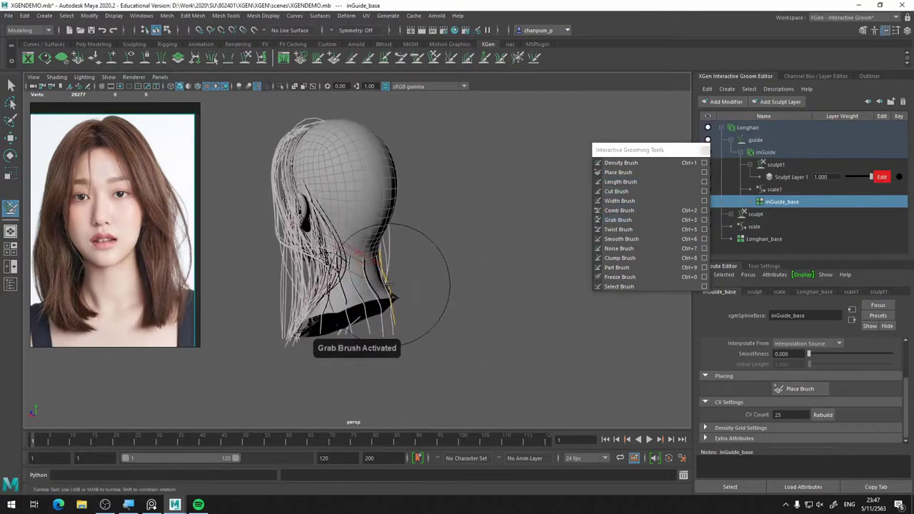
mouse_move(401, 318)
left_mouse_down("alt")
mouse_move(591, 316)
mouse_move(578, 214)
left_mouse_up("alt")
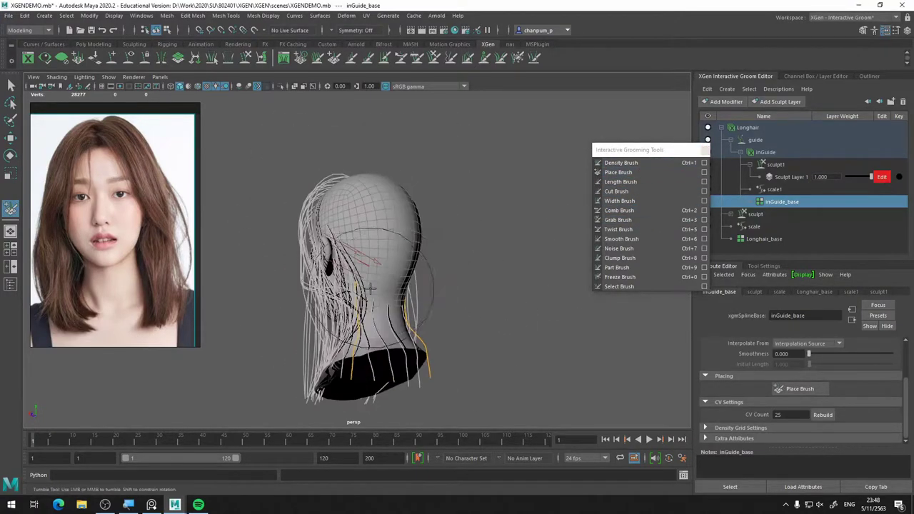
Review the back hair from rear views, then place, grab and freeze the back and side guides.
mouse_move(463, 343)
left_mouse_down("alt")
mouse_move(510, 296)
mouse_move(577, 373)
mouse_move(354, 395)
left_mouse_up("alt")
left_click_drag(411, 379, 633, 192, "alt")
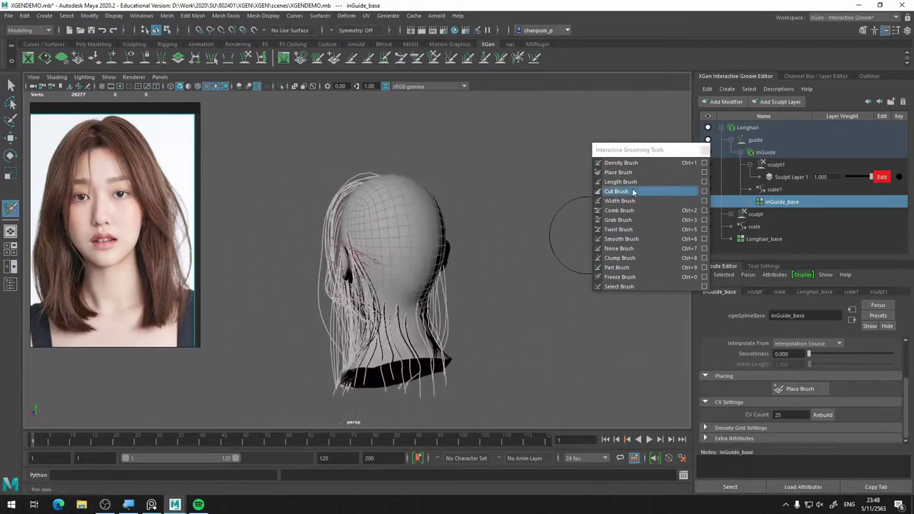
left_click_drag(430, 378, 401, 411, "alt")
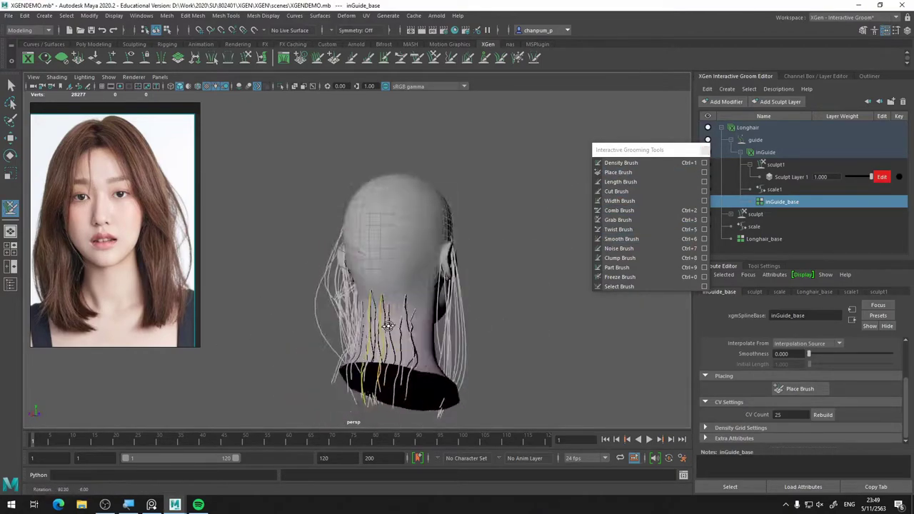
mouse_move(408, 386)
left_mouse_down("alt")
mouse_move(547, 320)
mouse_move(506, 204)
mouse_move(356, 351)
mouse_move(414, 269)
mouse_move(357, 341)
mouse_move(444, 322)
mouse_move(484, 347)
mouse_move(396, 307)
mouse_move(420, 183)
left_mouse_up("alt")
left_click(617, 172)
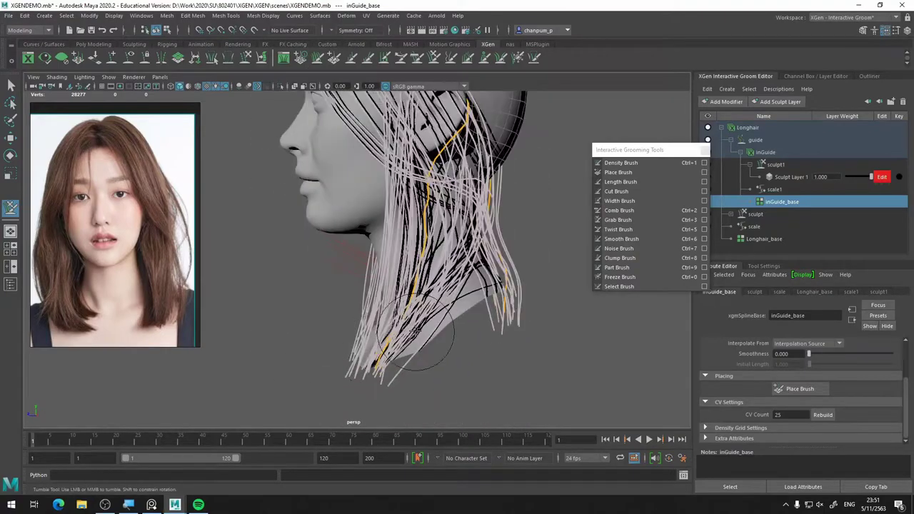
left_click_drag(332, 261, 641, 269, "alt")
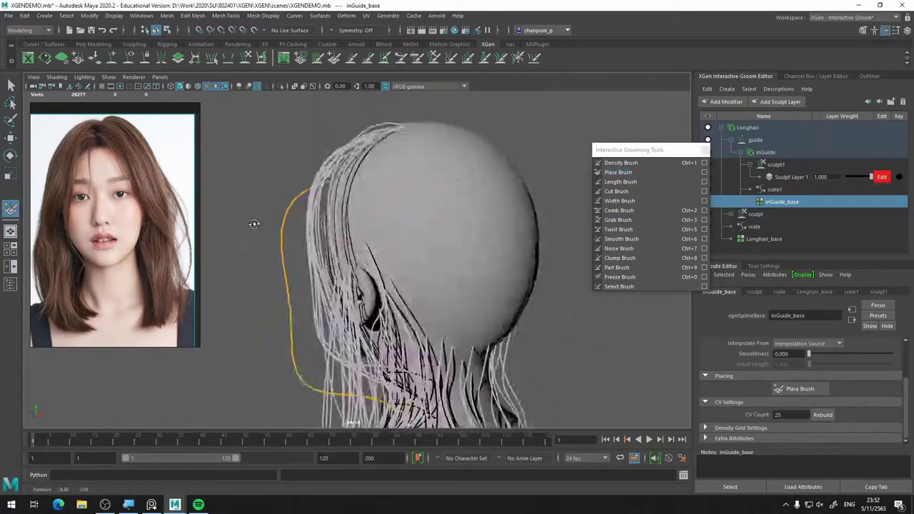
key("ctrl+3")
mouse_move(285, 245)
left_mouse_down("alt")
mouse_move(484, 221)
mouse_move(373, 231)
mouse_move(294, 307)
mouse_move(429, 314)
mouse_move(598, 359)
mouse_move(450, 305)
left_mouse_up("alt")
key("ctrl+0")
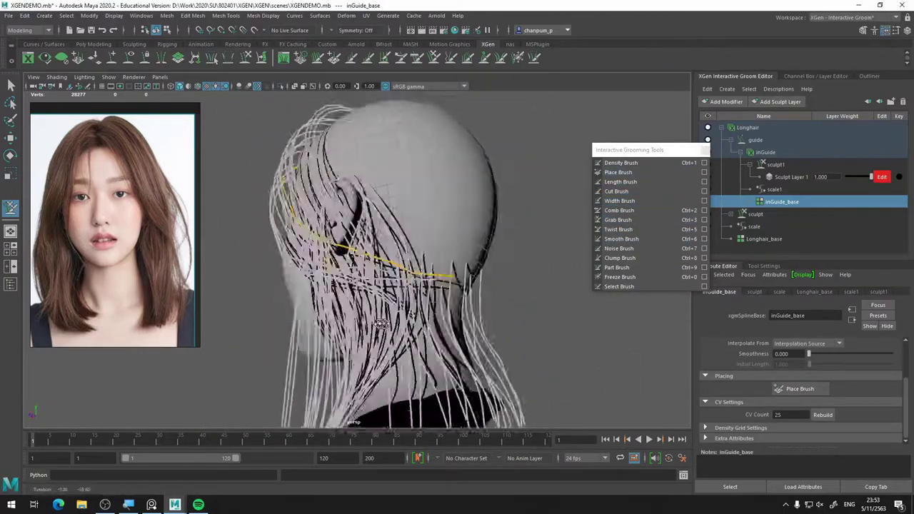
mouse_move(360, 398)
left_mouse_down("alt")
mouse_move(327, 250)
mouse_move(652, 327)
mouse_move(326, 388)
mouse_move(389, 341)
mouse_move(415, 274)
mouse_move(357, 300)
mouse_move(443, 285)
mouse_move(600, 300)
left_mouse_up("alt")
Cut the back guide strands shorter and place a long guide from the hairline down past the jaw.
left_click(626, 173)
left_click(379, 107)
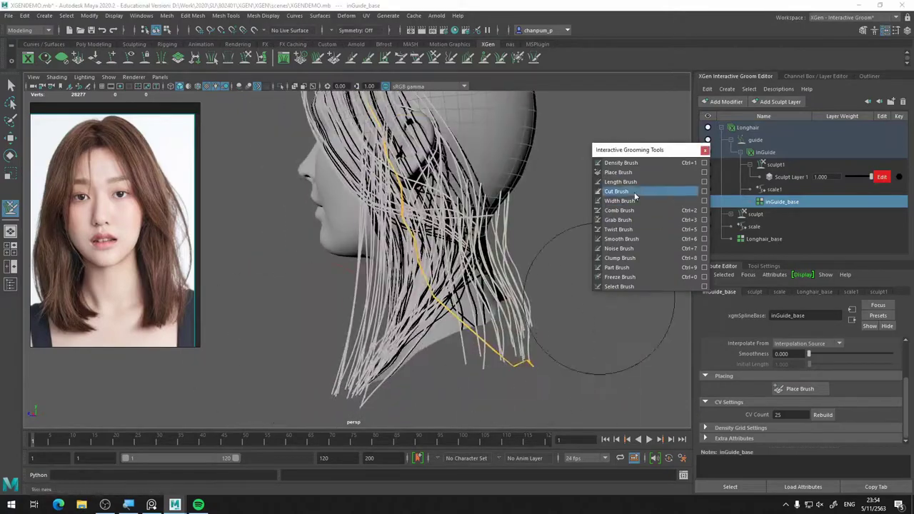
left_click(633, 193)
mouse_move(457, 335)
left_mouse_down("alt")
mouse_move(419, 342)
mouse_move(520, 316)
mouse_move(464, 337)
mouse_move(600, 333)
mouse_move(499, 307)
mouse_move(459, 271)
mouse_move(282, 270)
mouse_move(499, 243)
left_mouse_up("alt")
left_click(618, 172)
mouse_move(343, 194)
left_mouse_down("alt")
mouse_move(387, 224)
mouse_move(407, 287)
left_mouse_up("alt")
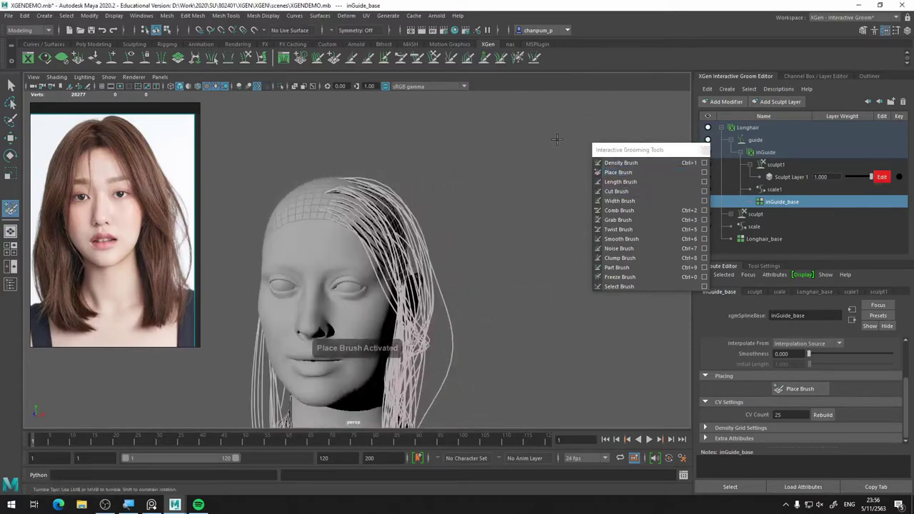
Adjust the length of the side hair guides behind the ear with the Length brush.
left_click_drag(385, 216, 454, 142, "alt")
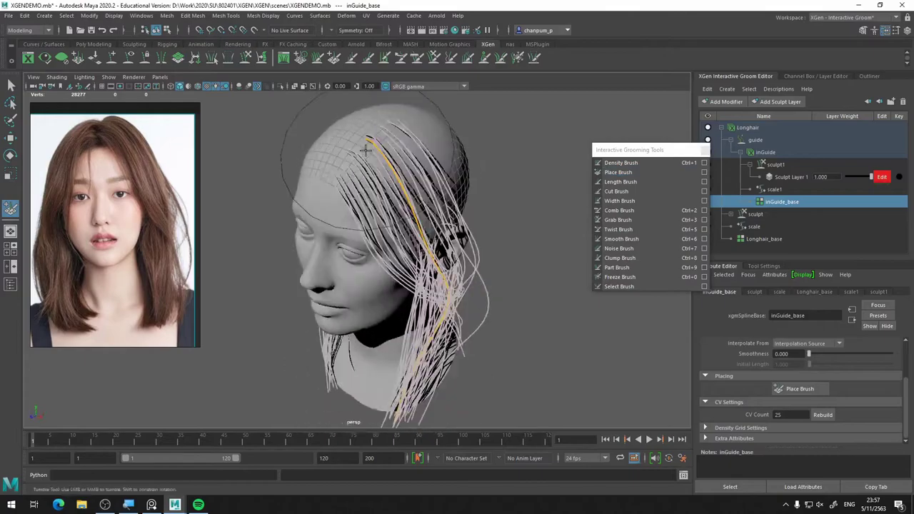
mouse_move(366, 149)
left_mouse_down("alt")
mouse_move(505, 230)
mouse_move(257, 278)
mouse_move(393, 201)
mouse_move(428, 235)
mouse_move(441, 319)
mouse_move(371, 300)
mouse_move(499, 272)
left_mouse_up("alt")
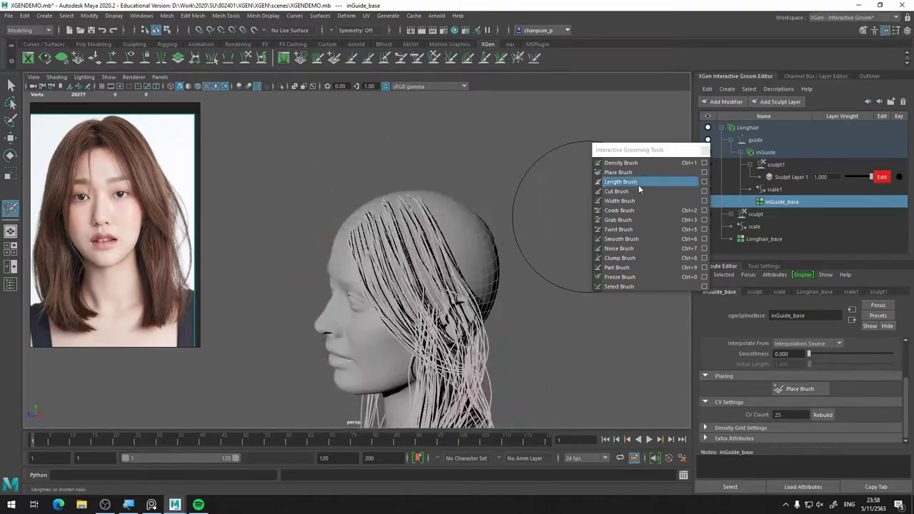
left_click(638, 190)
mouse_move(449, 221)
left_mouse_down("alt")
mouse_move(499, 228)
mouse_move(464, 236)
mouse_move(569, 313)
left_mouse_up("alt")
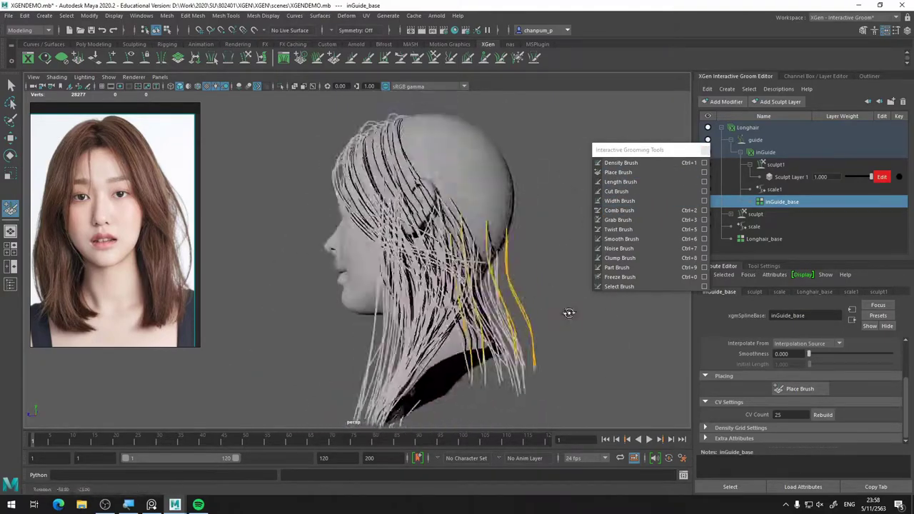
Pull the side guides down past the neck toward the shoulder with Grab, freezing them.
key("ctrl+3")
mouse_move(530, 336)
left_mouse_down("alt")
mouse_move(485, 328)
mouse_move(428, 352)
left_mouse_up("alt")
key("ctrl+0")
middle_click_drag(428, 352, 481, 307, "alt")
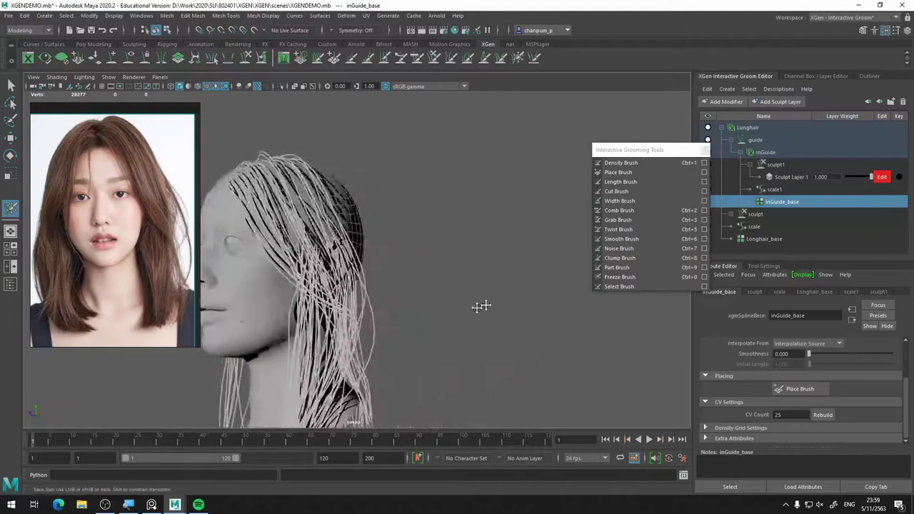
mouse_move(481, 306)
left_mouse_down("alt")
mouse_move(310, 267)
mouse_move(447, 192)
mouse_move(612, 167)
mouse_move(377, 207)
left_mouse_up("alt")
left_click(617, 172)
mouse_move(323, 216)
left_mouse_down("alt")
mouse_move(414, 265)
mouse_move(418, 316)
mouse_move(485, 362)
mouse_move(303, 320)
mouse_move(347, 357)
mouse_move(346, 407)
mouse_move(367, 377)
mouse_move(491, 389)
mouse_move(428, 322)
mouse_move(472, 300)
left_mouse_up("alt")
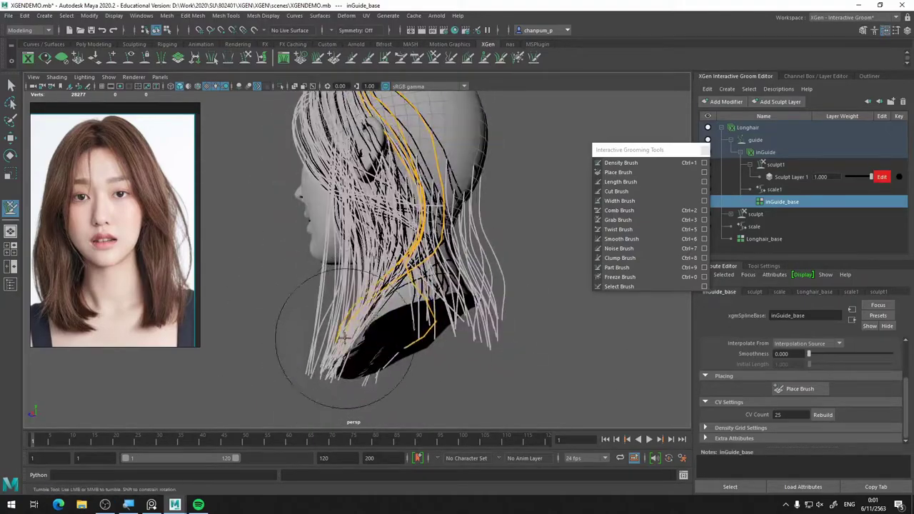
Pull the guides on one side of the face outward with the Grab brush, then freeze them.
left_click_drag(344, 338, 448, 342, "alt")
mouse_move(431, 275)
left_mouse_down("alt")
mouse_move(557, 300)
mouse_move(589, 316)
left_mouse_up("alt")
mouse_move(542, 271)
left_mouse_down("alt")
mouse_move(457, 260)
mouse_move(500, 264)
mouse_move(485, 262)
left_mouse_up("alt")
mouse_move(499, 207)
left_mouse_down("alt")
mouse_move(453, 208)
mouse_move(394, 247)
mouse_move(477, 298)
left_mouse_up("alt")
key("ctrl+3")
mouse_move(246, 407)
left_mouse_down("alt")
mouse_move(504, 332)
mouse_move(445, 287)
left_mouse_up("alt")
key("ctrl+0")
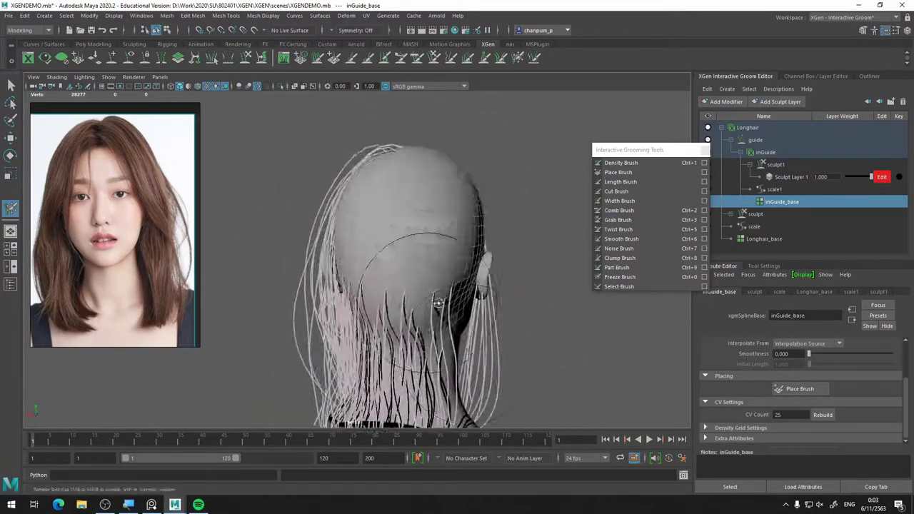
Comb and grab the face-side guides outward from low side and three-quarter views.
mouse_move(357, 211)
left_mouse_down("alt")
mouse_move(561, 152)
mouse_move(377, 261)
left_mouse_up("alt")
key("ctrl+1")
key("ctrl+2")
mouse_move(418, 296)
left_mouse_down("alt")
mouse_move(480, 350)
mouse_move(377, 347)
mouse_move(456, 371)
mouse_move(429, 378)
mouse_move(401, 352)
mouse_move(429, 321)
mouse_move(440, 230)
mouse_move(504, 230)
mouse_move(328, 335)
left_mouse_up("alt")
key("ctrl+0")
key("ctrl+3")
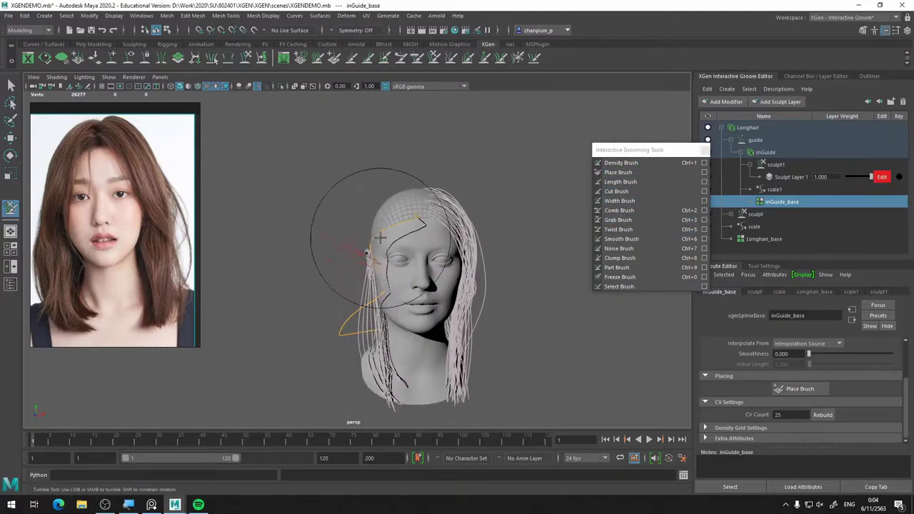
mouse_move(541, 293)
left_mouse_down("alt")
mouse_move(398, 281)
mouse_move(346, 315)
left_mouse_up("alt")
mouse_move(485, 265)
left_mouse_down("alt")
mouse_move(457, 271)
mouse_move(514, 264)
mouse_move(418, 261)
mouse_move(567, 231)
mouse_move(400, 271)
mouse_move(354, 295)
left_mouse_up("alt")
key("ctrl+2")
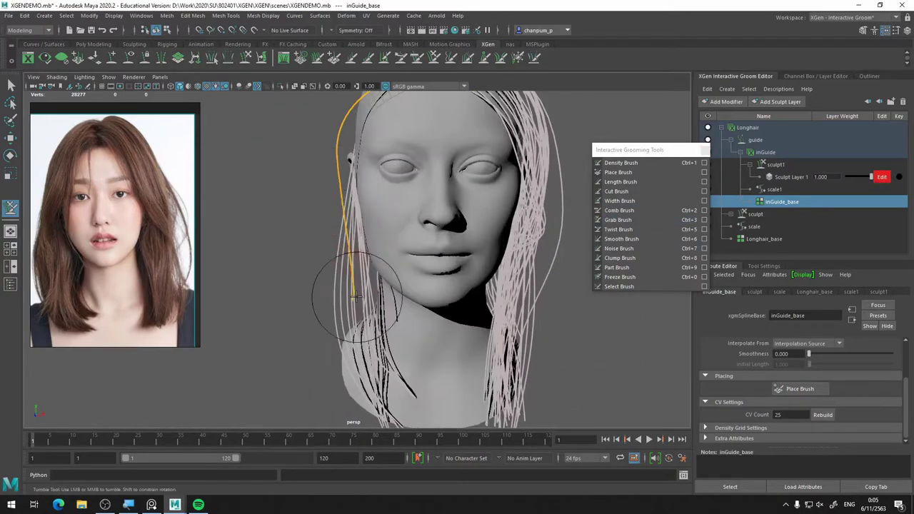
mouse_move(398, 152)
left_mouse_down("alt")
mouse_move(372, 136)
mouse_move(418, 320)
mouse_move(300, 255)
mouse_move(255, 194)
mouse_move(534, 264)
left_mouse_up("alt")
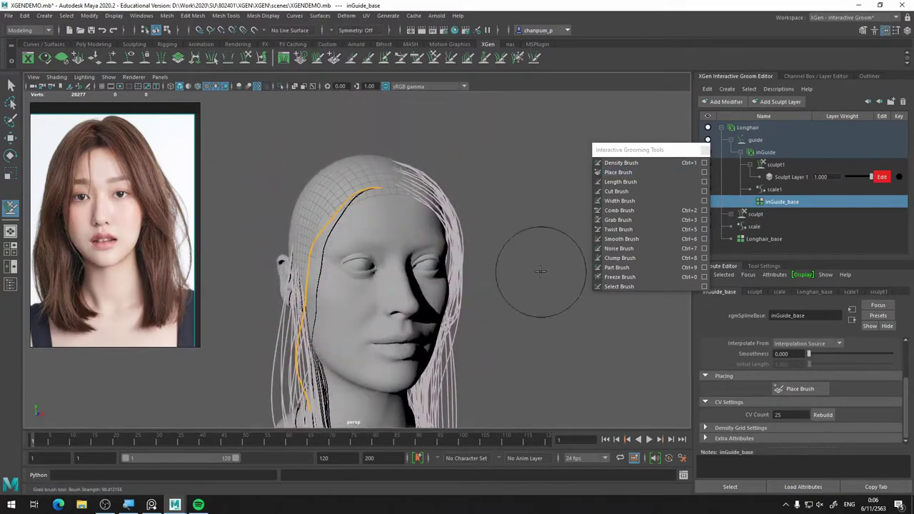
Pull the guide beside the face outward and grab the remaining front strands to frame it.
left_click(617, 172)
mouse_move(376, 212)
left_mouse_down("alt")
mouse_move(443, 214)
mouse_move(336, 230)
left_mouse_up("alt")
key("ctrl+3")
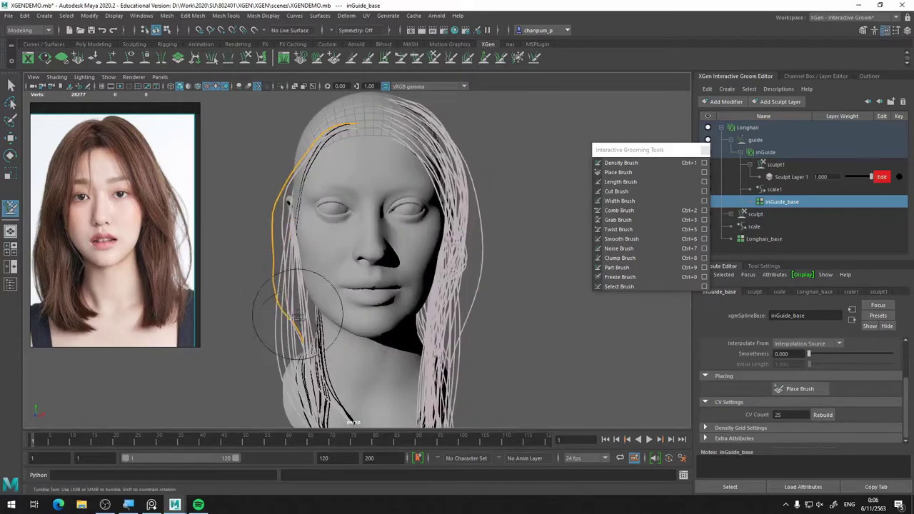
mouse_move(287, 192)
left_mouse_down("alt")
mouse_move(477, 264)
mouse_move(459, 194)
mouse_move(576, 286)
mouse_move(403, 225)
mouse_move(373, 161)
left_mouse_up("alt")
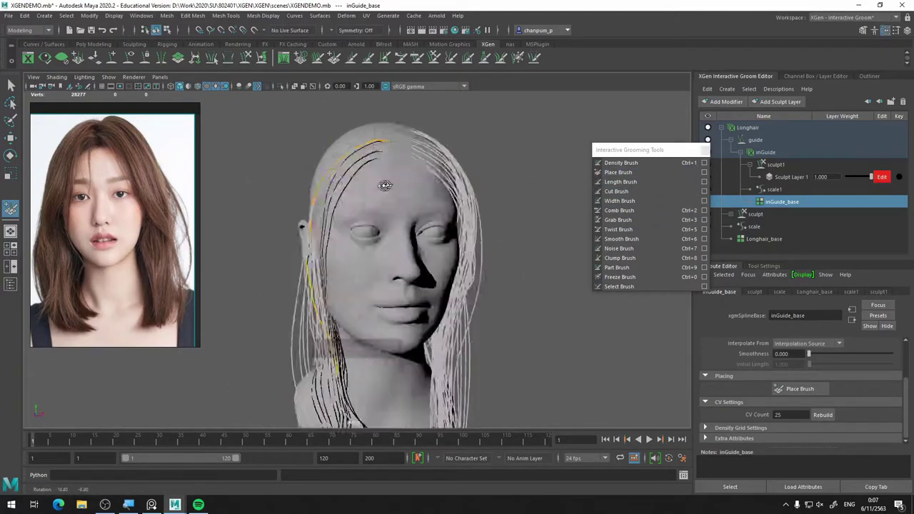
key("ctrl+3")
mouse_move(312, 292)
middle_mouse_down("alt")
mouse_move(342, 336)
mouse_move(340, 298)
middle_mouse_up("alt")
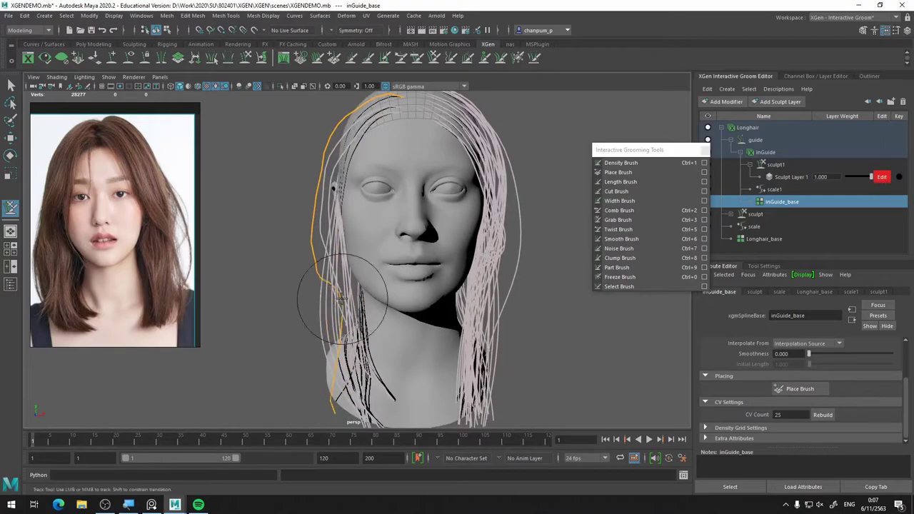
right_click_drag(352, 382, 307, 385, "alt")
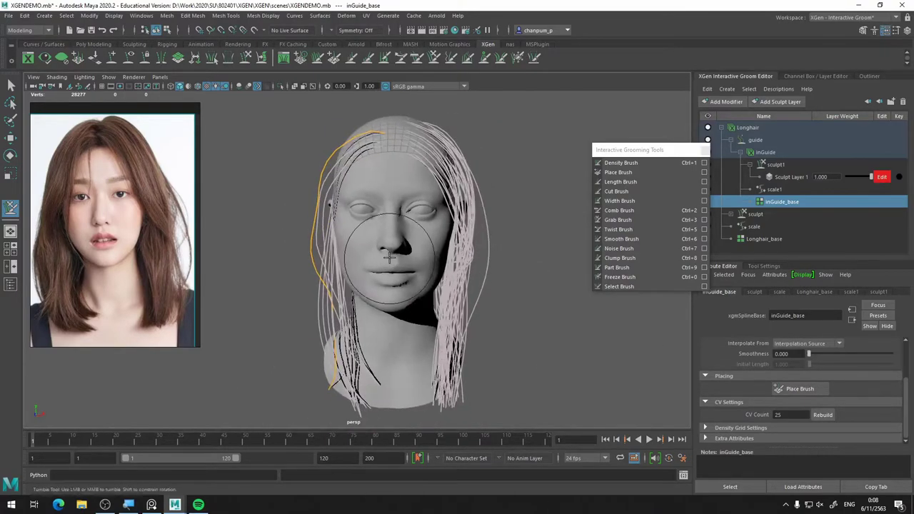
left_click(617, 172)
Grab and comb the side guides so they drape behind the ear.
key("ctrl+0")
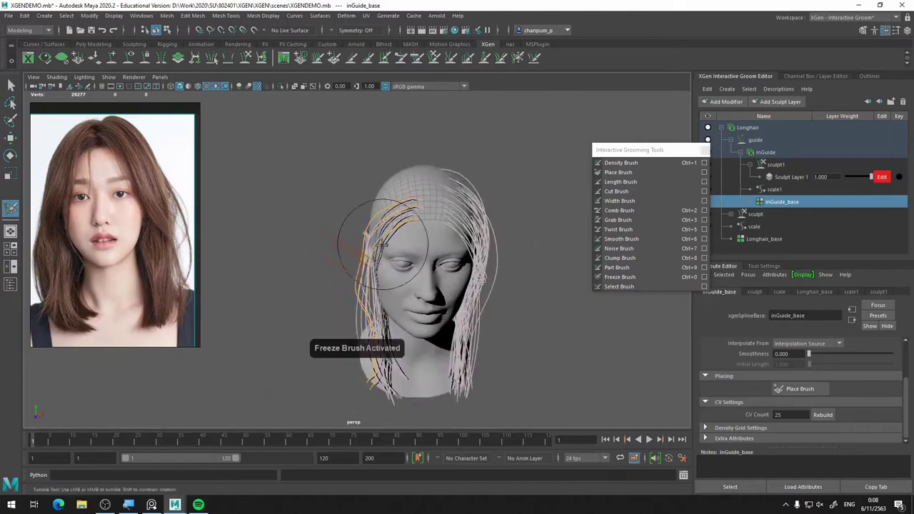
mouse_move(377, 296)
left_mouse_down("alt")
mouse_move(274, 317)
mouse_move(642, 235)
mouse_move(628, 207)
mouse_move(274, 330)
mouse_move(398, 367)
left_mouse_up("alt")
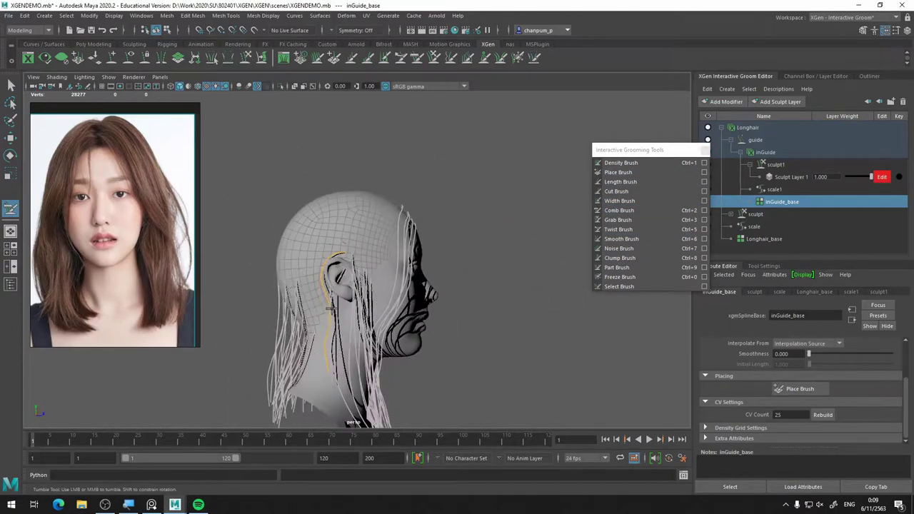
left_click(618, 220)
mouse_move(428, 336)
left_mouse_down("alt")
mouse_move(265, 377)
mouse_move(347, 383)
mouse_move(568, 315)
mouse_move(500, 336)
mouse_move(581, 296)
mouse_move(614, 172)
mouse_move(412, 237)
mouse_move(385, 342)
mouse_move(321, 400)
mouse_move(516, 316)
mouse_move(345, 286)
mouse_move(577, 255)
left_mouse_up("alt")
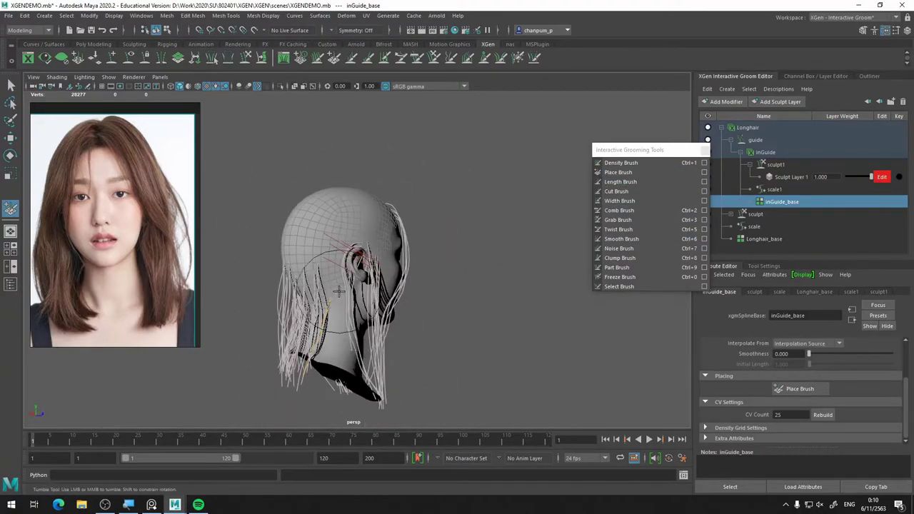
left_click(618, 210)
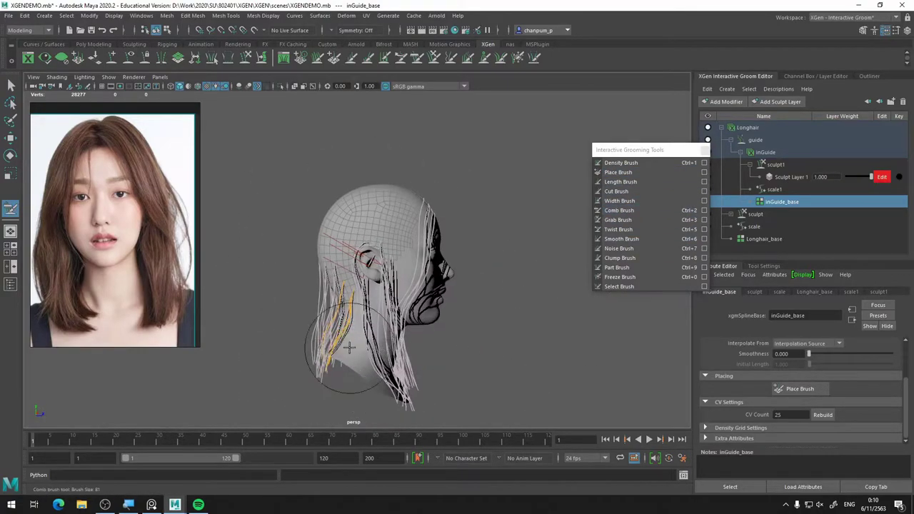
left_click_drag(349, 347, 570, 243, "alt")
Pull the back guides down along the neck with Grab and freeze them in place.
key("ctrl+3")
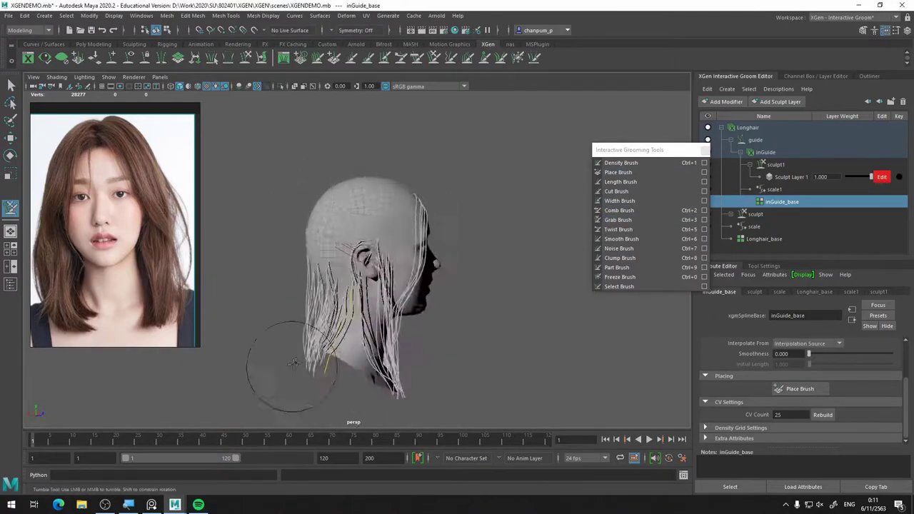
mouse_move(294, 363)
left_mouse_down("alt")
mouse_move(392, 306)
mouse_move(349, 298)
mouse_move(341, 318)
left_mouse_up("alt")
key("ctrl+0")
key("ctrl+3")
mouse_move(312, 392)
left_mouse_down("alt")
mouse_move(371, 307)
mouse_move(382, 387)
mouse_move(255, 322)
mouse_move(439, 315)
mouse_move(345, 366)
left_mouse_up("alt")
left_click(617, 172)
key("ctrl+0")
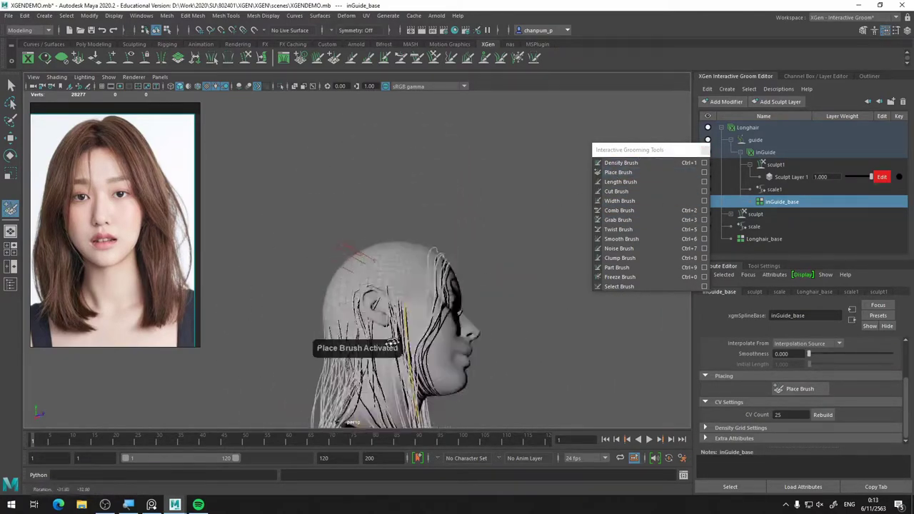
Comb the face-side guides downward and freeze them, checking from front and rear angles.
key("ctrl+2")
left_click_drag(391, 344, 446, 353, "alt")
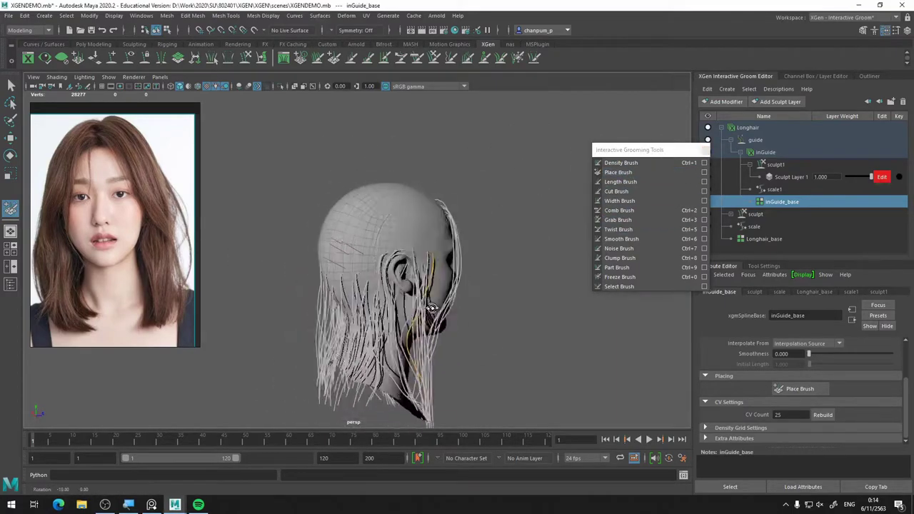
mouse_move(432, 308)
left_mouse_down("alt")
mouse_move(400, 357)
mouse_move(435, 395)
left_mouse_up("alt")
key("ctrl+0")
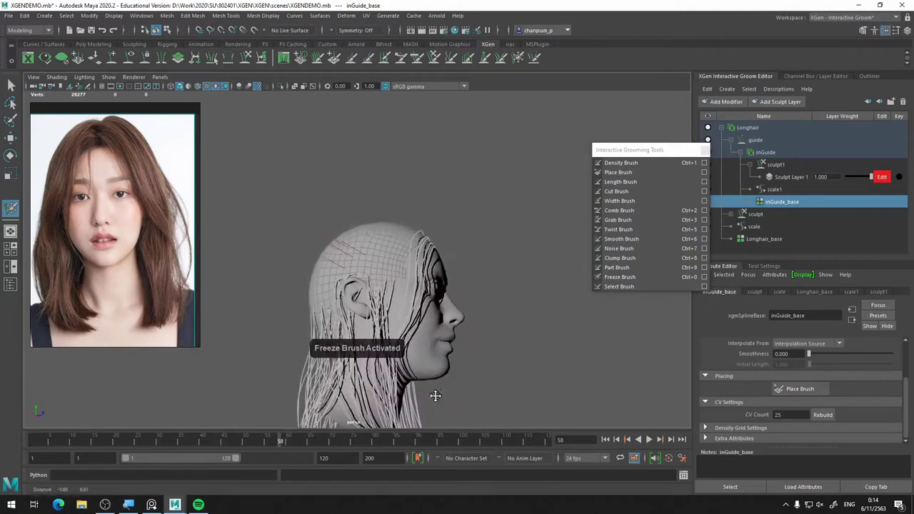
left_click_drag(371, 342, 332, 289, "alt")
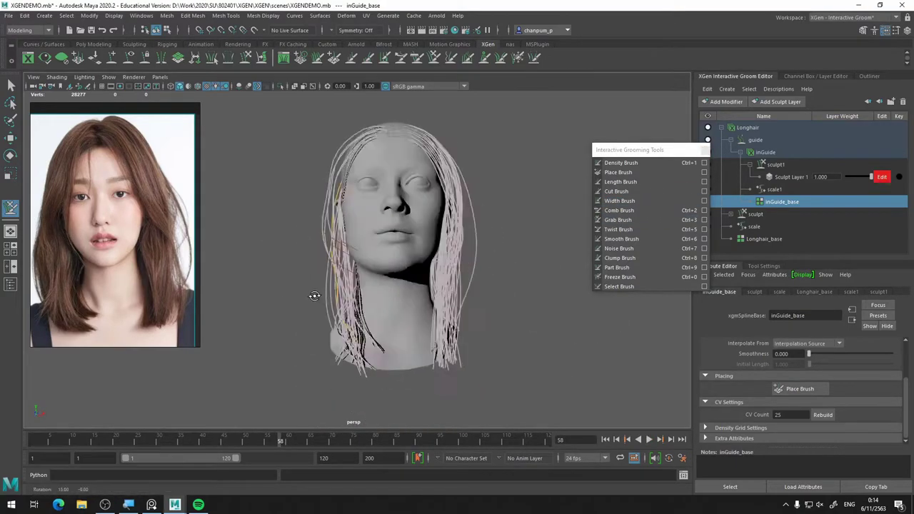
left_click_drag(442, 292, 498, 292, "alt")
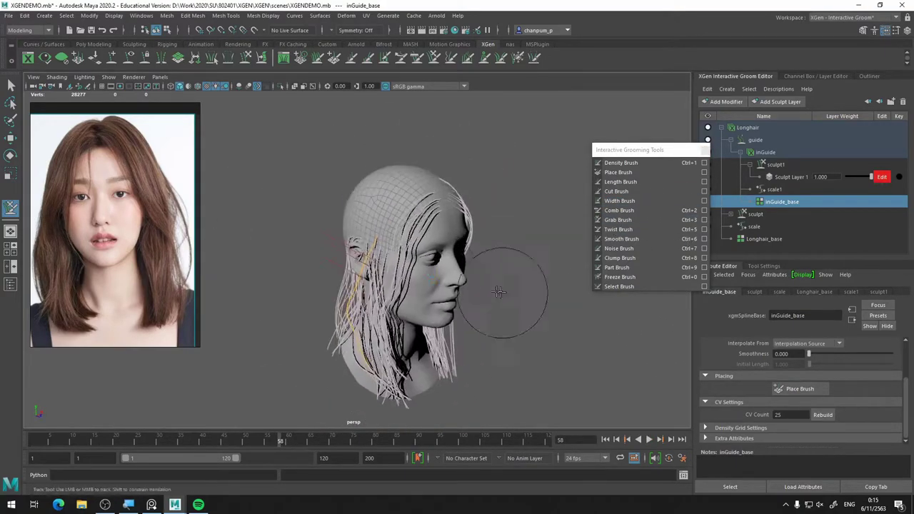
left_click_drag(412, 351, 326, 272, "alt")
left_click_drag(490, 293, 531, 279, "alt")
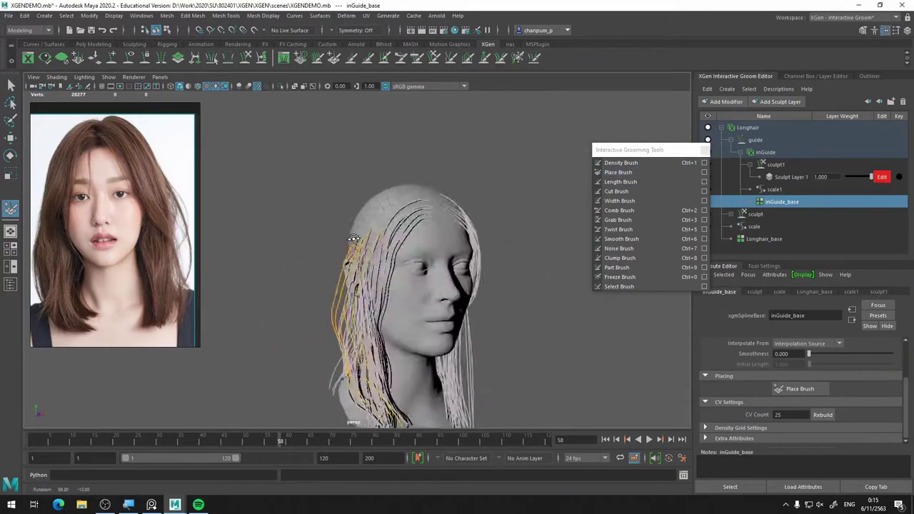
left_click_drag(389, 437, 342, 275, "alt")
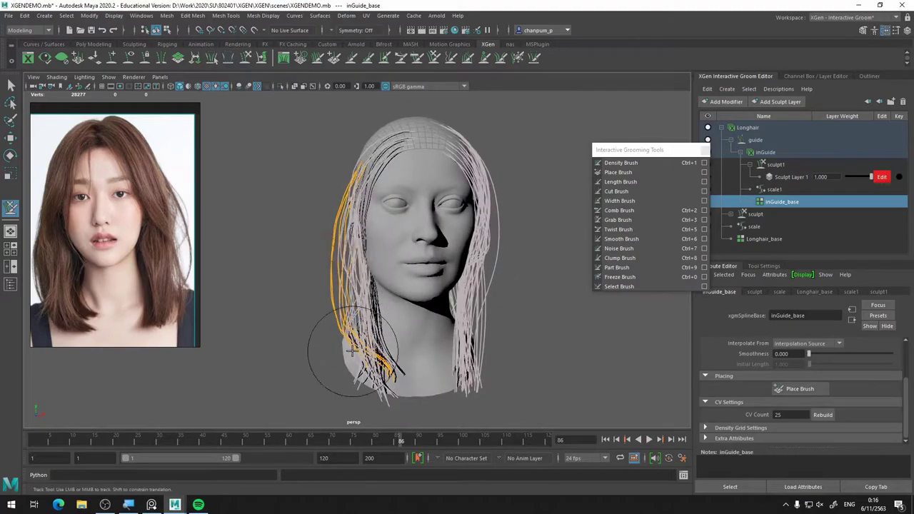
mouse_move(278, 197)
left_mouse_down("alt")
mouse_move(335, 264)
mouse_move(345, 341)
mouse_move(388, 274)
mouse_move(398, 308)
left_mouse_up("alt")
Undo two stray edits, then comb a guide behind the ear toward the nape and freeze it.
key("ctrl+0")
key("ctrl+z")
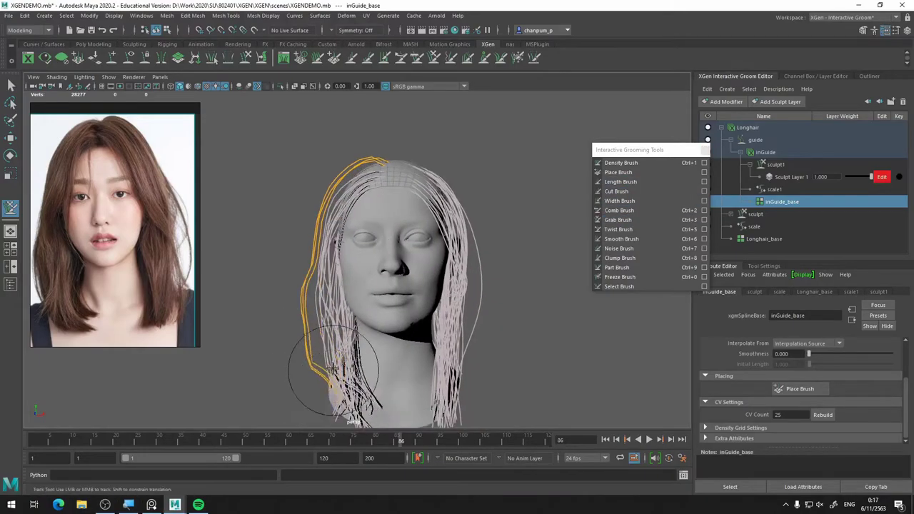
mouse_move(387, 279)
left_mouse_down("alt")
mouse_move(429, 271)
mouse_move(438, 257)
mouse_move(524, 267)
left_mouse_up("alt")
key("ctrl+z")
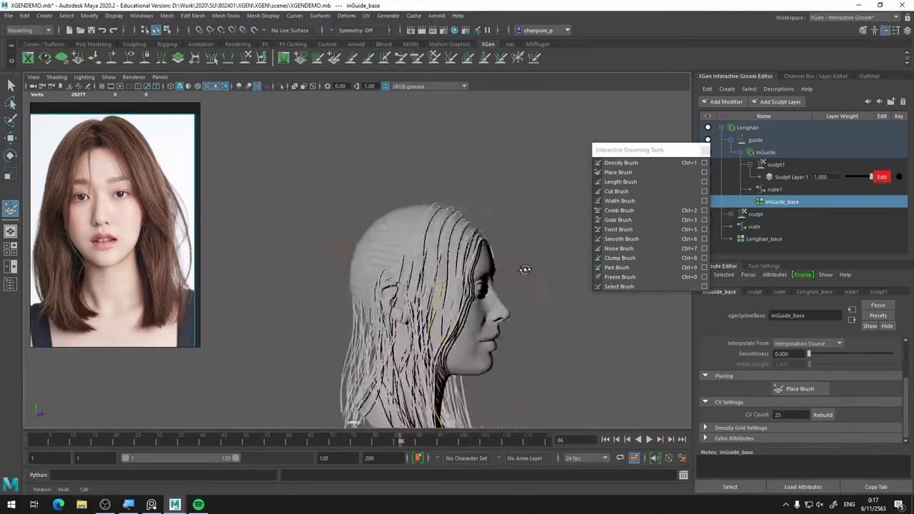
key("ctrl+2")
mouse_move(476, 316)
left_mouse_down("alt")
mouse_move(436, 327)
mouse_move(571, 298)
left_mouse_up("alt")
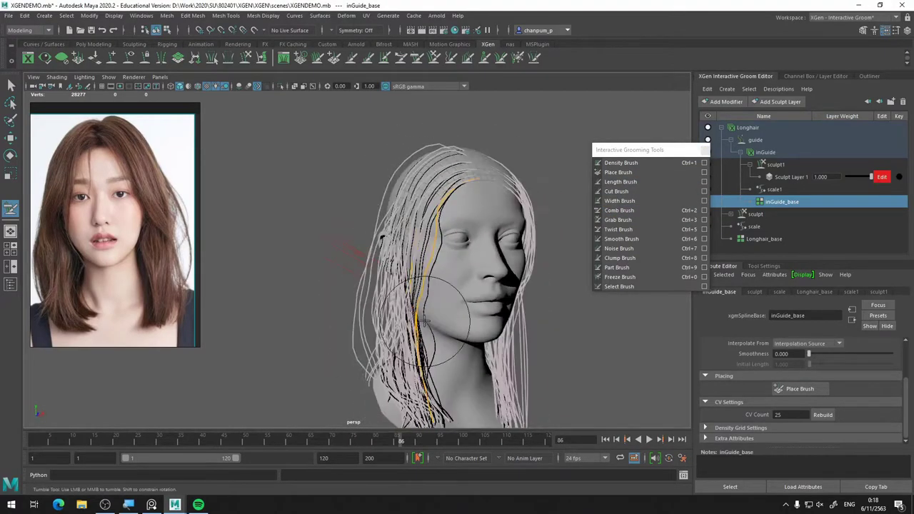
key("ctrl+0")
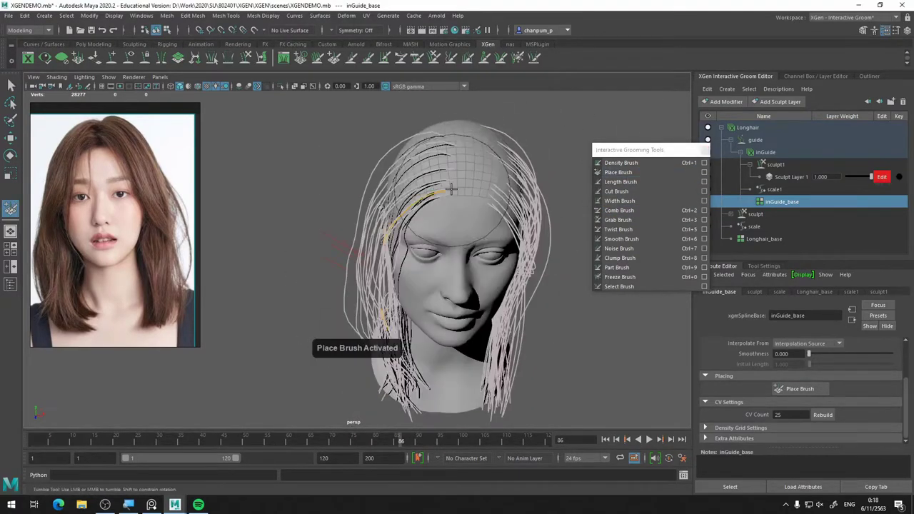
mouse_move(450, 188)
left_mouse_down("alt")
mouse_move(480, 309)
mouse_move(385, 260)
mouse_move(300, 311)
mouse_move(357, 355)
left_mouse_up("alt")
key("ctrl+0")
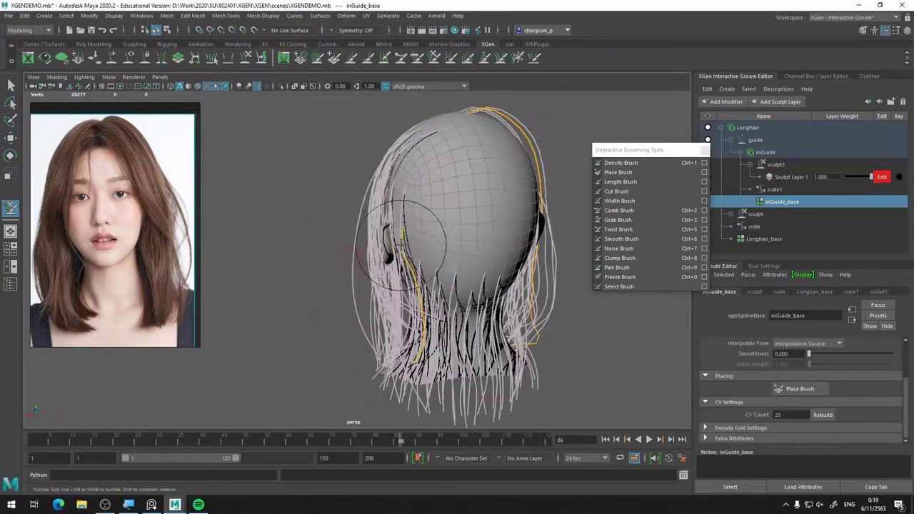
Zoom in on the back hair and trim the long back guides with the Cut brush.
mouse_move(336, 397)
left_mouse_down("alt")
mouse_move(383, 223)
mouse_move(404, 284)
left_mouse_up("alt")
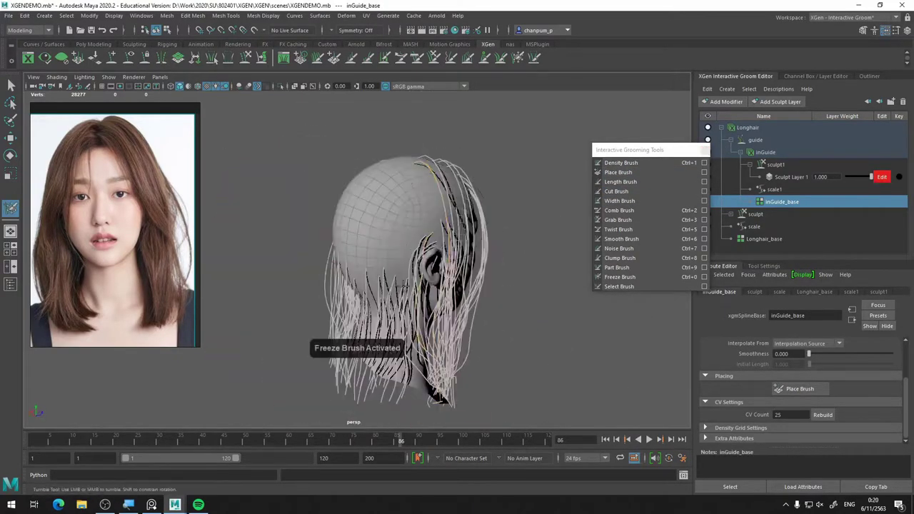
mouse_move(426, 384)
left_mouse_down("alt")
mouse_move(432, 227)
mouse_move(367, 201)
mouse_move(534, 280)
mouse_move(319, 178)
mouse_move(432, 189)
left_mouse_up("alt")
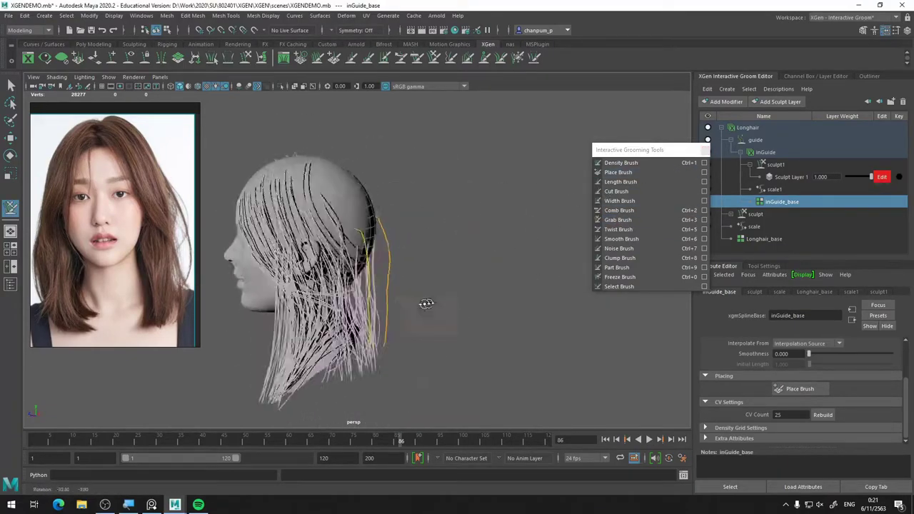
mouse_move(426, 303)
left_mouse_down("alt")
mouse_move(321, 341)
mouse_move(382, 298)
left_mouse_up("alt")
left_click_drag(438, 243, 230, 224, "alt")
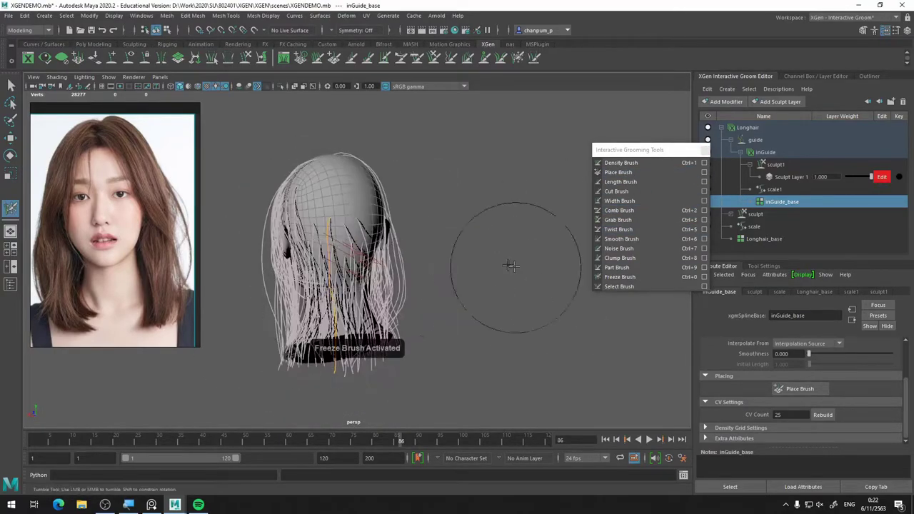
left_click_drag(295, 197, 428, 214, "alt")
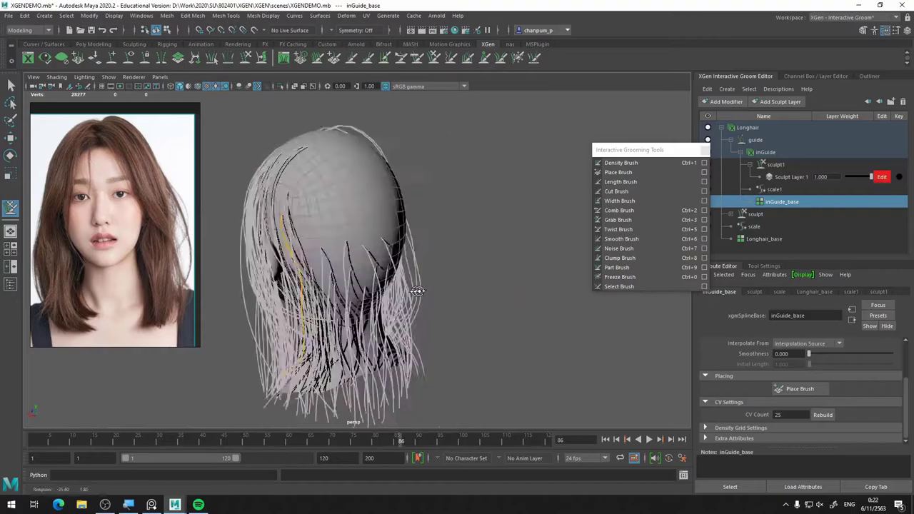
left_click_drag(155, 364, 300, 307, "alt")
scroll(300, 307, "up", 3)
mouse_move(457, 300)
left_mouse_down("alt")
mouse_move(268, 322)
mouse_move(429, 271)
mouse_move(481, 163)
left_mouse_up("alt")
key("ctrl+4")
mouse_move(514, 235)
left_mouse_down("alt")
mouse_move(465, 232)
mouse_move(575, 220)
left_mouse_up("alt")
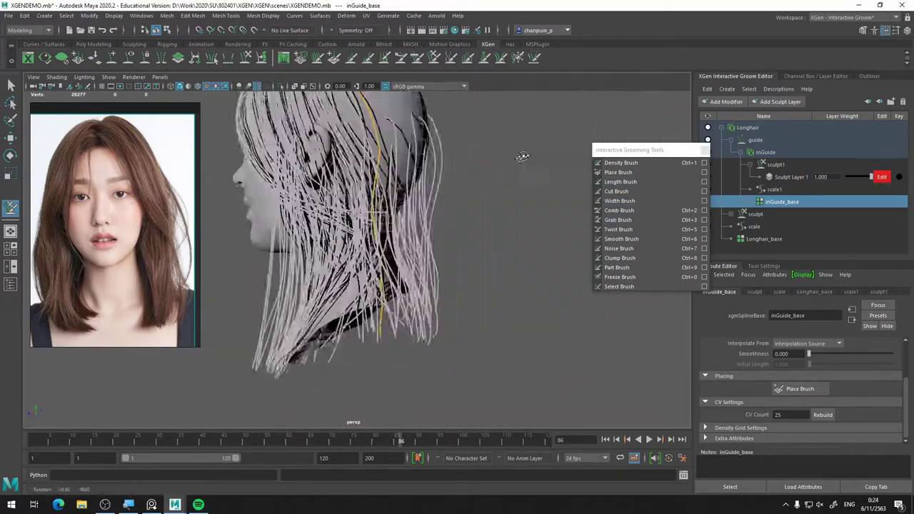
key("ctrl+0")
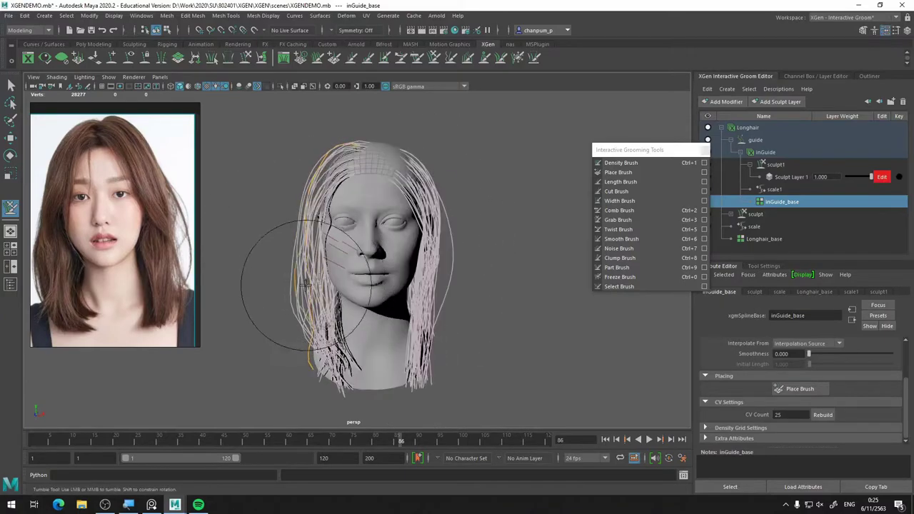
Undo the last guide placement and comb the back guides into a tidier fall.
mouse_move(321, 337)
left_mouse_down("alt")
mouse_move(416, 217)
mouse_move(471, 255)
left_mouse_up("alt")
key("ctrl+z")
key("ctrl+2")
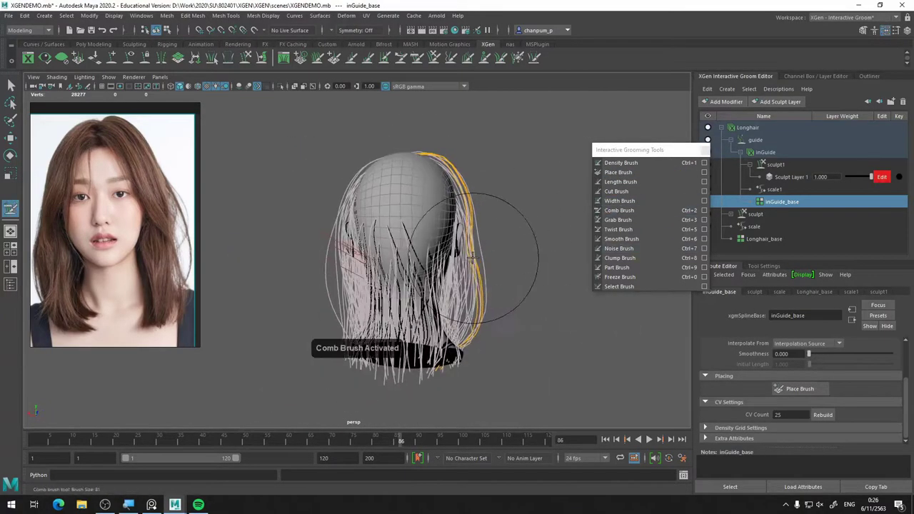
left_click_drag(557, 270, 585, 181, "alt")
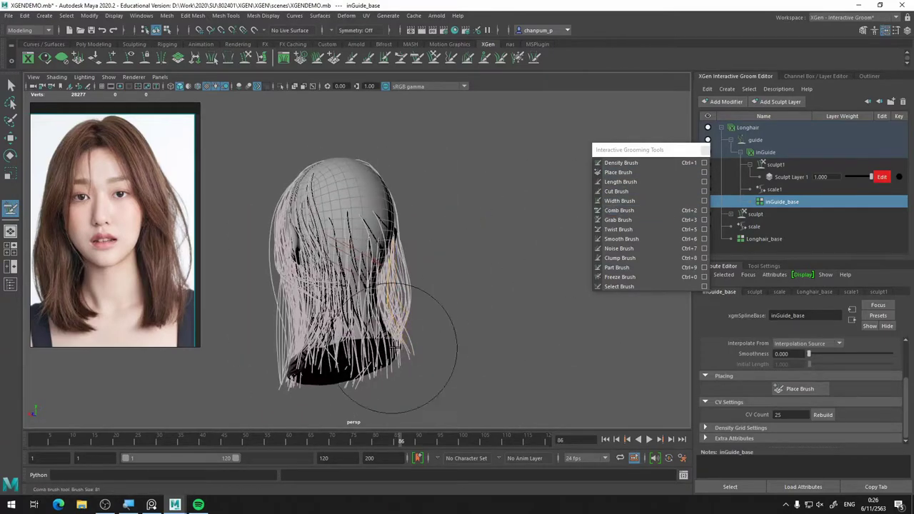
left_click_drag(360, 292, 333, 379, "alt")
Grab the back guides into a shoulder-length fall above the shoulders, then freeze them.
key("ctrl+3")
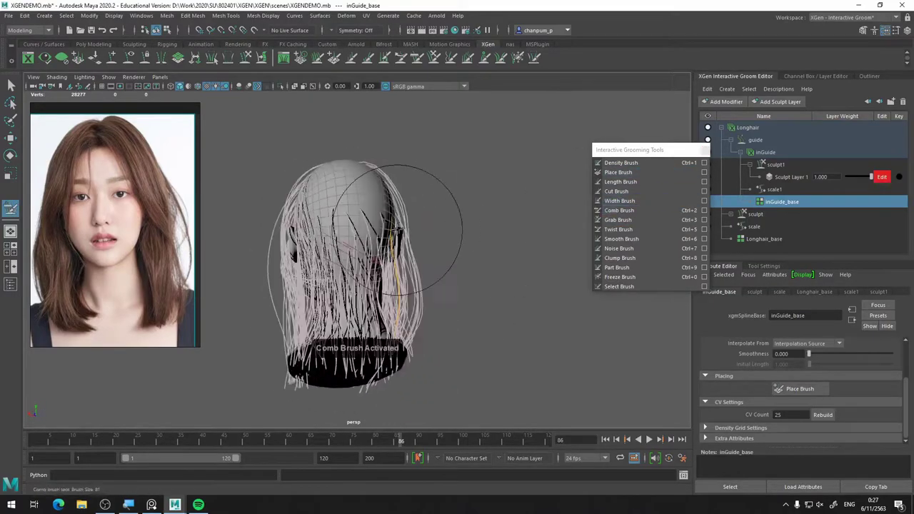
left_click_drag(303, 359, 385, 337, "alt")
key("ctrl+3")
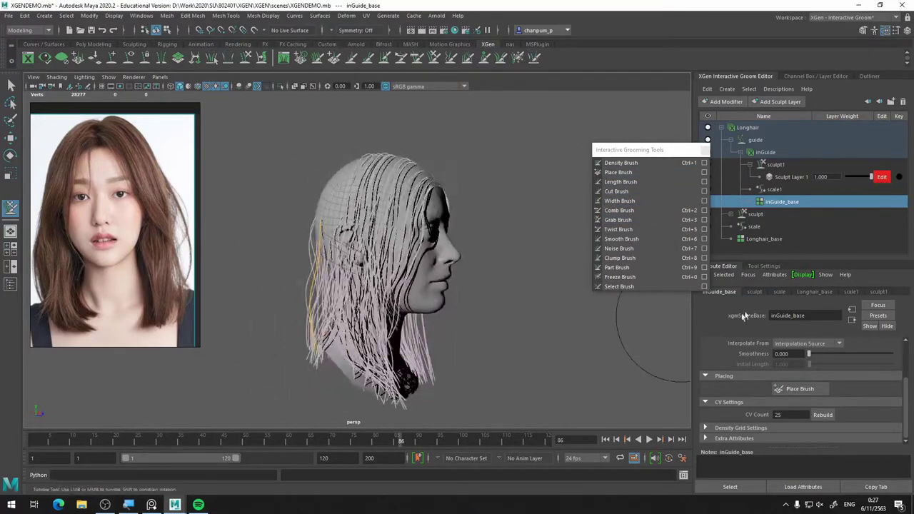
left_click_drag(354, 222, 313, 335, "alt")
key("ctrl+3")
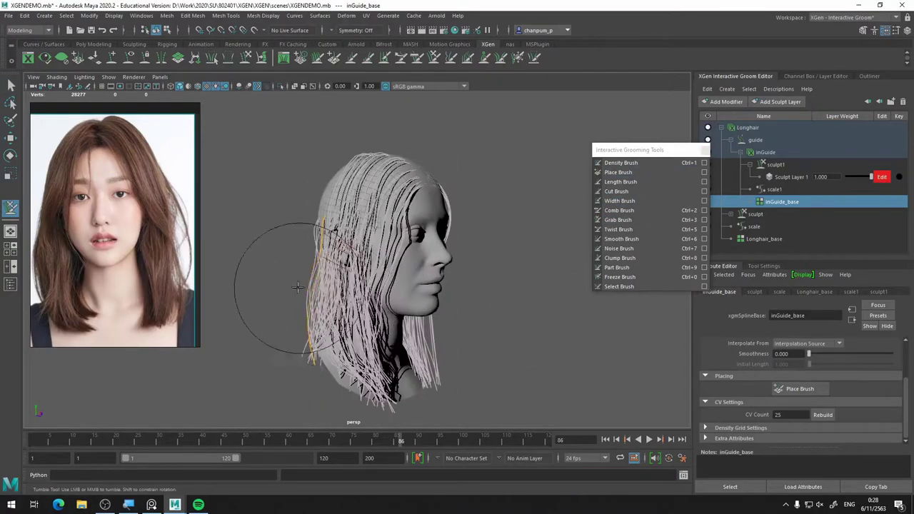
left_click_drag(385, 220, 624, 193, "alt")
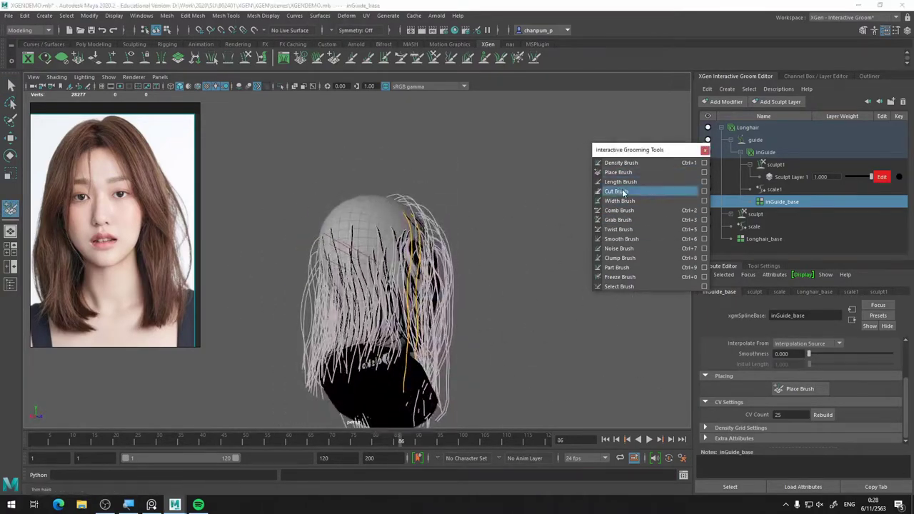
mouse_move(559, 293)
left_mouse_down("alt")
mouse_move(240, 273)
mouse_move(522, 355)
left_mouse_up("alt")
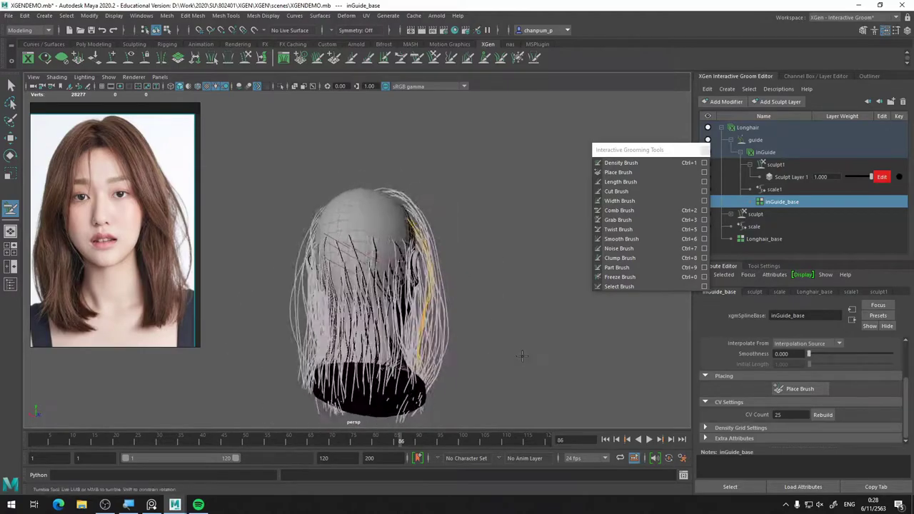
left_click_drag(431, 391, 586, 200, "alt")
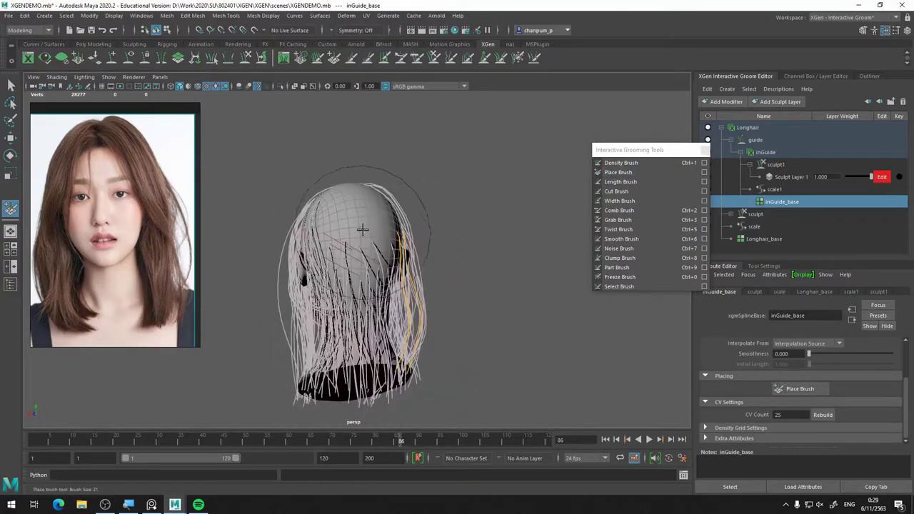
mouse_move(368, 263)
left_mouse_down("alt")
mouse_move(408, 388)
mouse_move(317, 305)
left_mouse_up("alt")
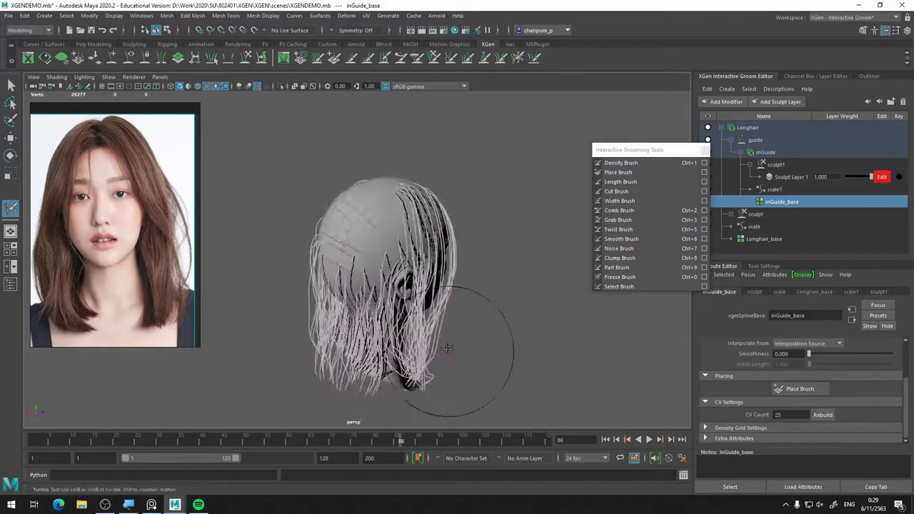
mouse_move(416, 225)
left_mouse_down("alt")
mouse_move(520, 207)
mouse_move(396, 307)
mouse_move(424, 262)
mouse_move(523, 237)
left_mouse_up("alt")
key("ctrl+0")
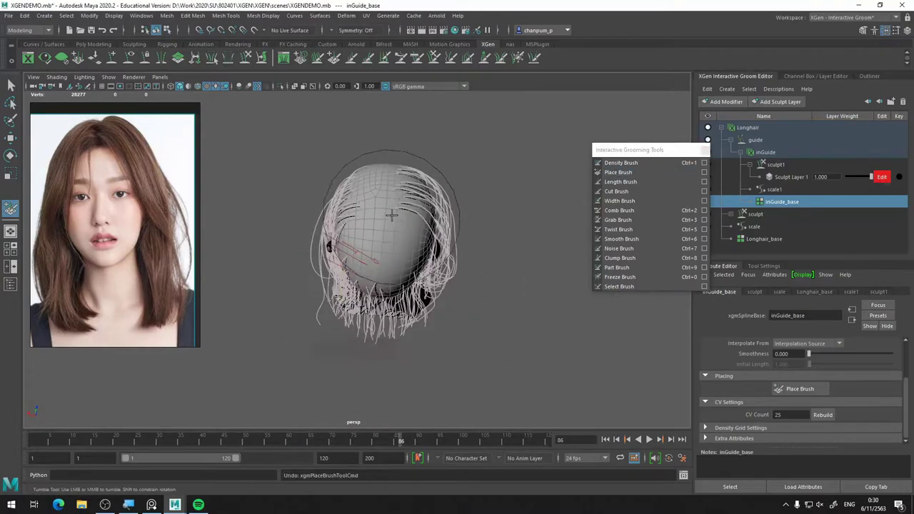
Pull the side guides down around the face with the Grab brush.
mouse_move(286, 265)
left_mouse_down("alt")
mouse_move(495, 322)
mouse_move(364, 288)
left_mouse_up("alt")
key("ctrl+0")
key("ctrl+3")
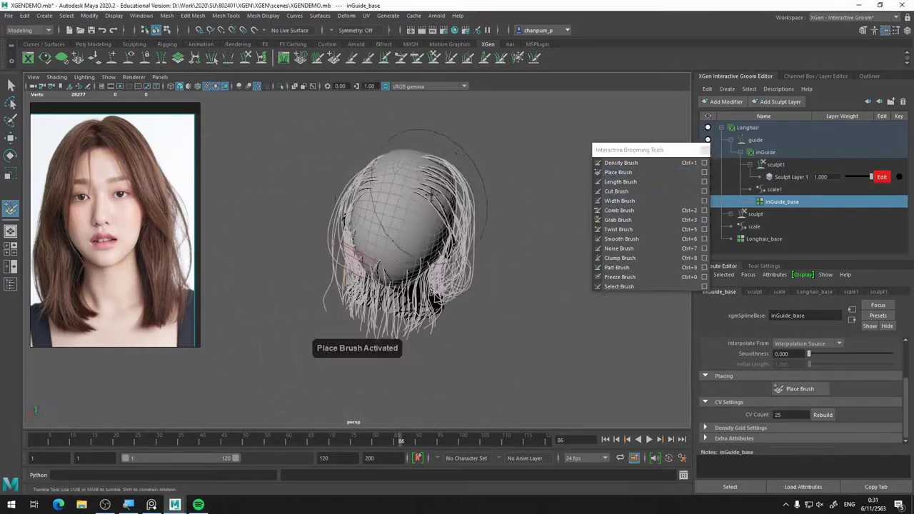
mouse_move(467, 267)
left_mouse_down("alt")
mouse_move(373, 204)
mouse_move(457, 278)
mouse_move(387, 316)
mouse_move(265, 340)
mouse_move(397, 322)
mouse_move(338, 284)
mouse_move(459, 194)
mouse_move(286, 326)
mouse_move(397, 405)
mouse_move(563, 184)
left_mouse_up("alt")
key("ctrl+shift+1")
key("ctrl+3")
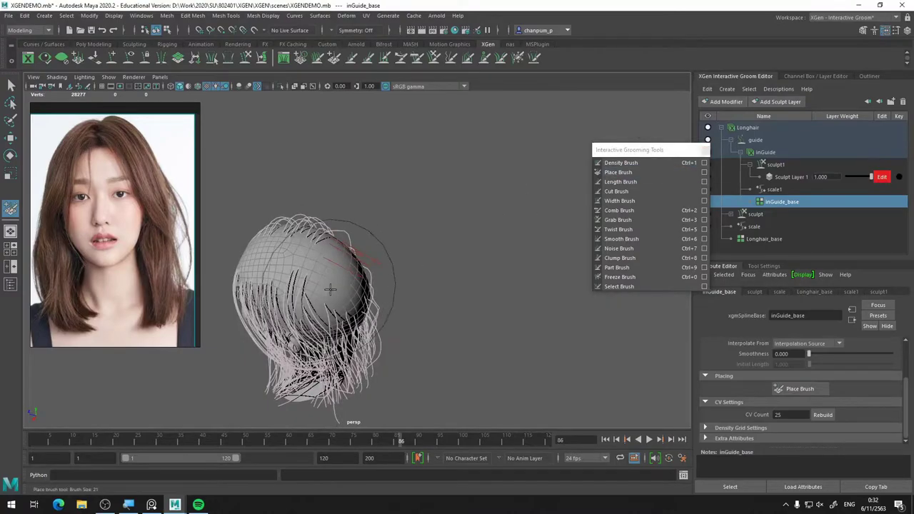
mouse_move(330, 289)
left_mouse_down("alt")
mouse_move(270, 277)
mouse_move(526, 139)
mouse_move(456, 162)
mouse_move(482, 221)
left_mouse_up("alt")
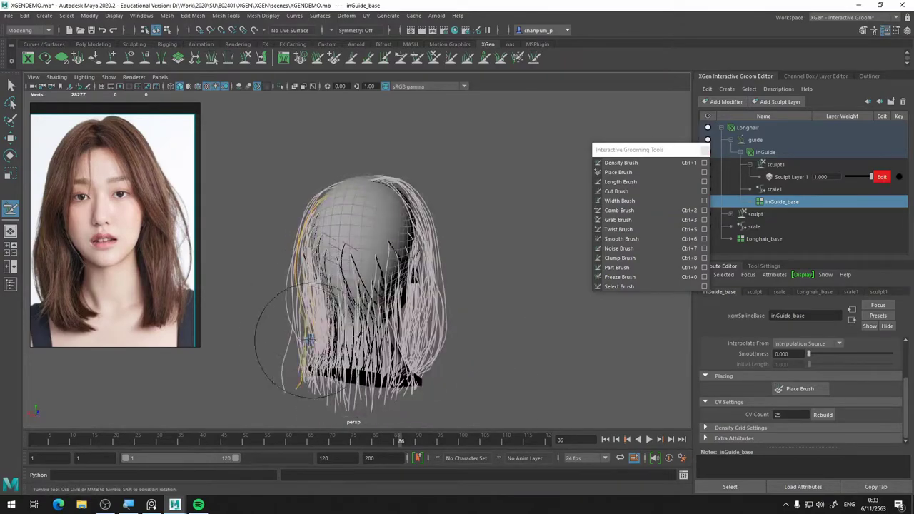
mouse_move(326, 260)
left_mouse_down("alt")
mouse_move(386, 235)
mouse_move(302, 260)
left_mouse_up("alt")
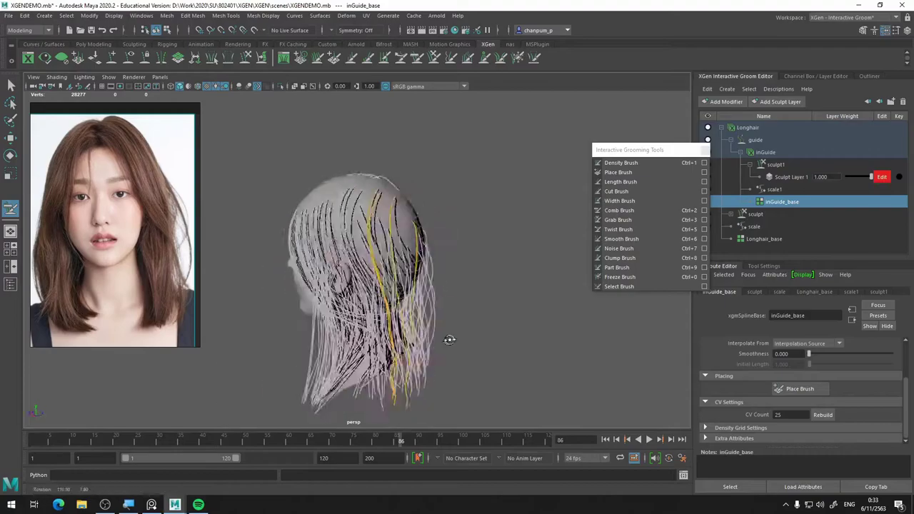
mouse_move(449, 339)
left_mouse_down("alt")
mouse_move(570, 188)
mouse_move(435, 267)
left_mouse_up("alt")
Freeze the reshaped guides and review the hanging hair from back, side and front.
left_click_drag(540, 300, 256, 387, "alt")
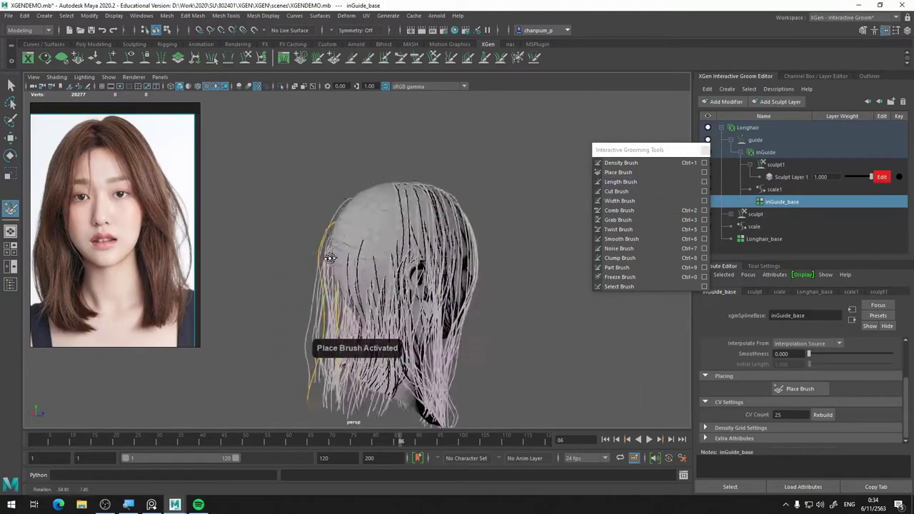
key("ctrl+0")
mouse_move(452, 424)
left_mouse_down("alt")
mouse_move(509, 193)
mouse_move(438, 336)
mouse_move(564, 197)
mouse_move(444, 235)
mouse_move(230, 351)
mouse_move(350, 423)
mouse_move(244, 224)
left_mouse_up("alt")
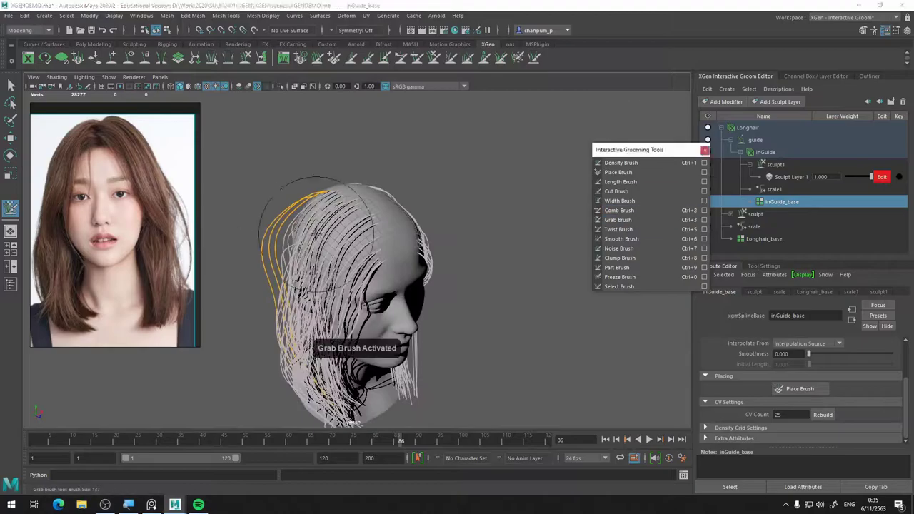
mouse_move(314, 230)
left_mouse_down("alt")
mouse_move(438, 235)
mouse_move(327, 321)
mouse_move(451, 195)
left_mouse_up("alt")
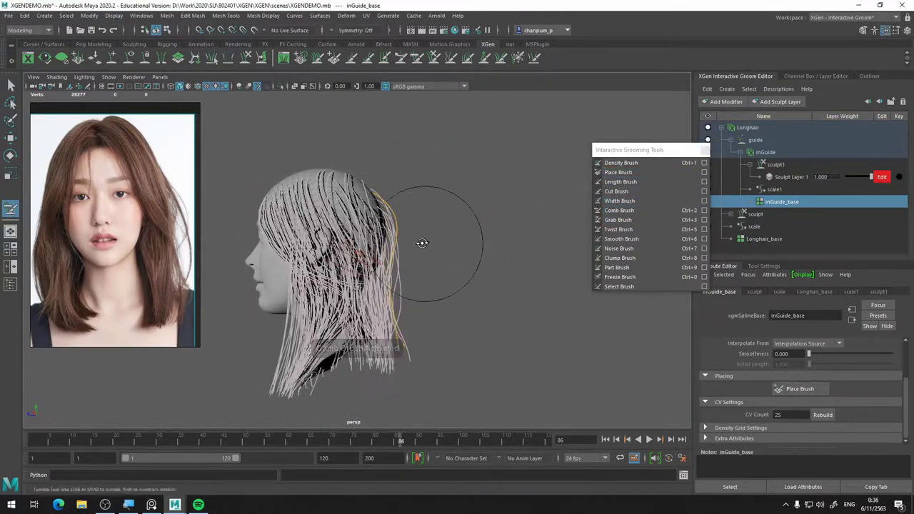
left_click_drag(428, 243, 614, 235, "alt")
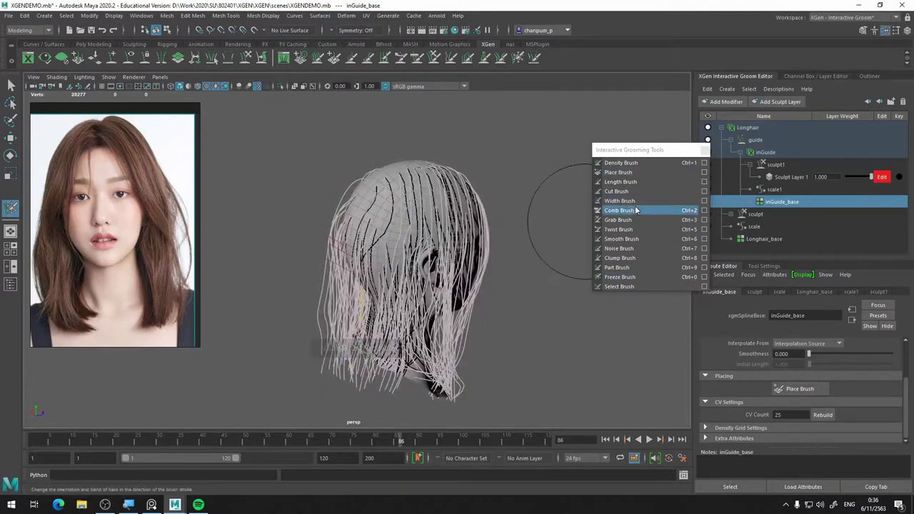
mouse_move(557, 229)
left_mouse_down("alt")
mouse_move(411, 364)
mouse_move(296, 353)
left_mouse_up("alt")
mouse_move(399, 193)
left_mouse_down("alt")
mouse_move(442, 215)
mouse_move(378, 185)
mouse_move(428, 285)
left_mouse_up("alt")
left_click(617, 172)
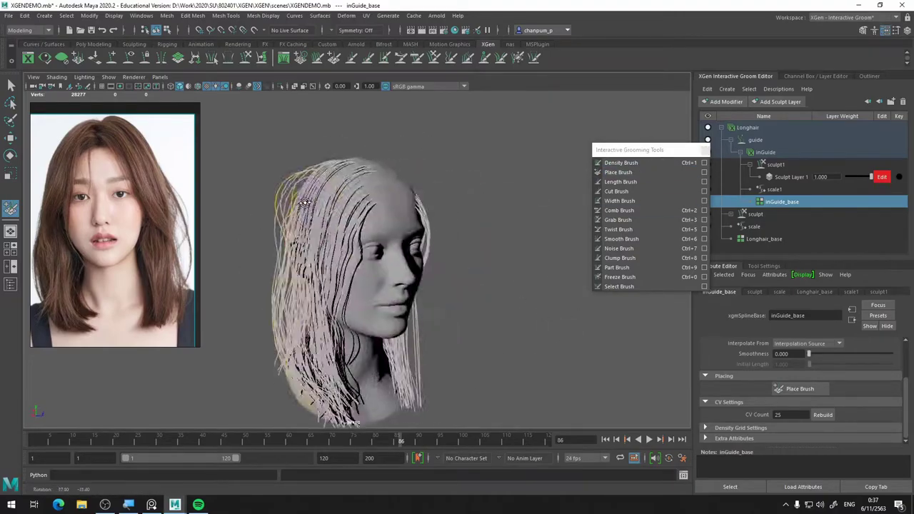
left_click(618, 276)
Comb the guides into a shoulder-length shape, checking the hair from all sides.
left_click(619, 210)
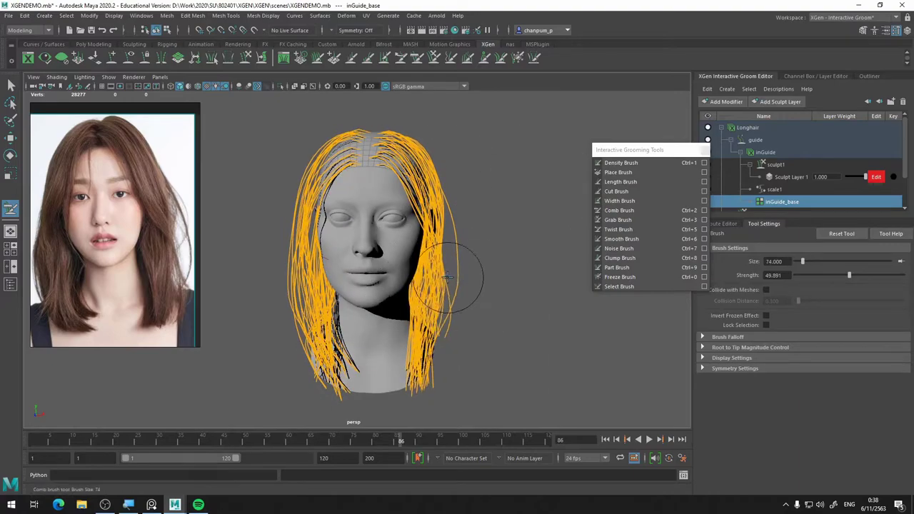
middle_click_drag(433, 346, 421, 253, "alt")
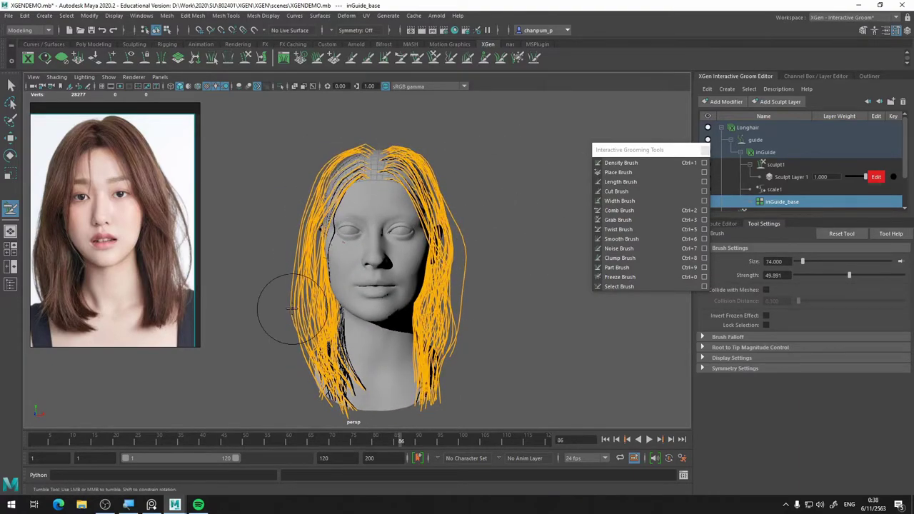
left_click_drag(339, 291, 387, 326, "alt")
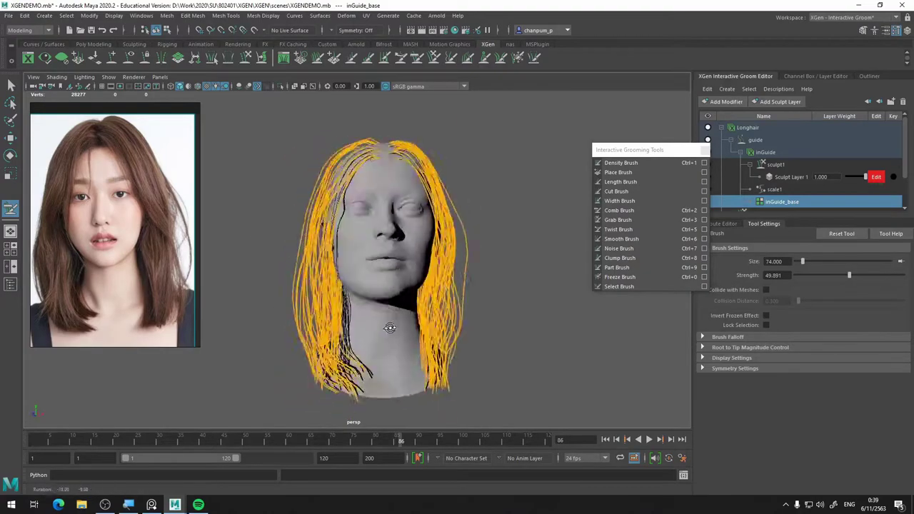
mouse_move(336, 153)
left_mouse_down("alt")
mouse_move(323, 182)
mouse_move(351, 147)
left_mouse_up("alt")
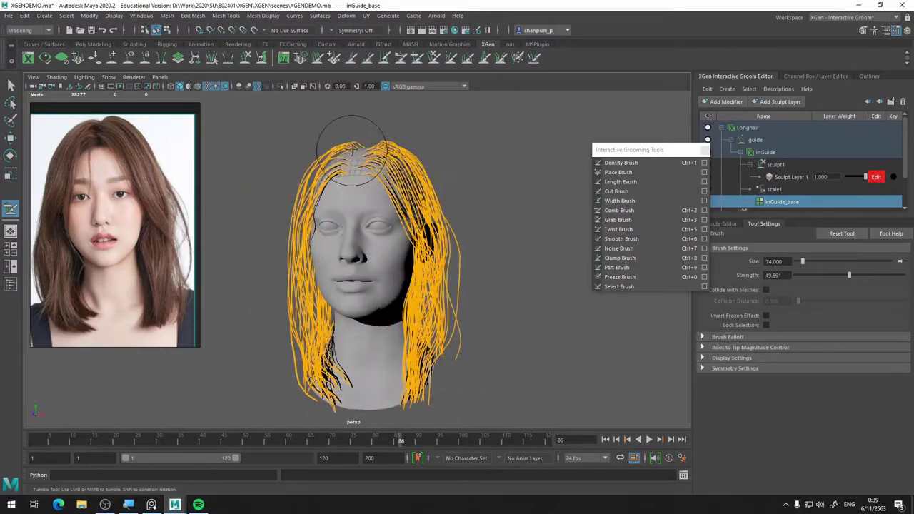
left_click_drag(321, 232, 454, 185, "alt")
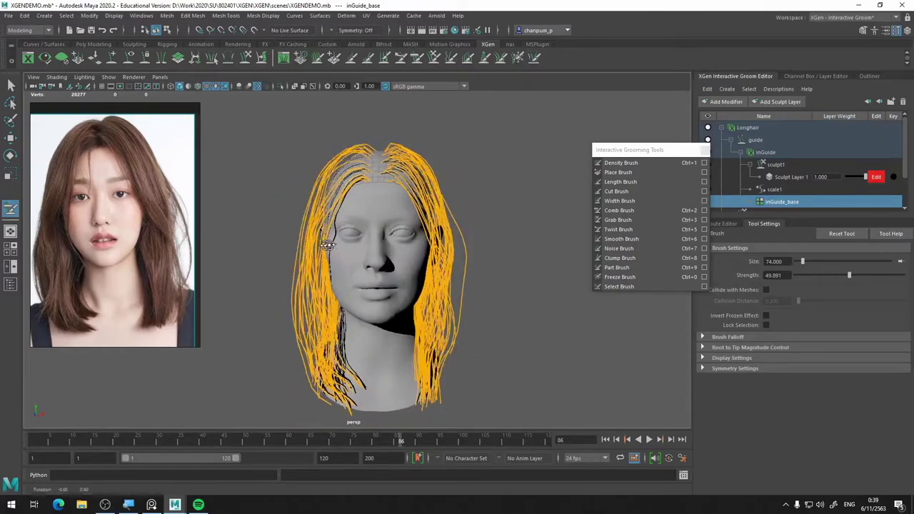
key("ctrl+1")
left_click_drag(414, 229, 403, 191, "alt")
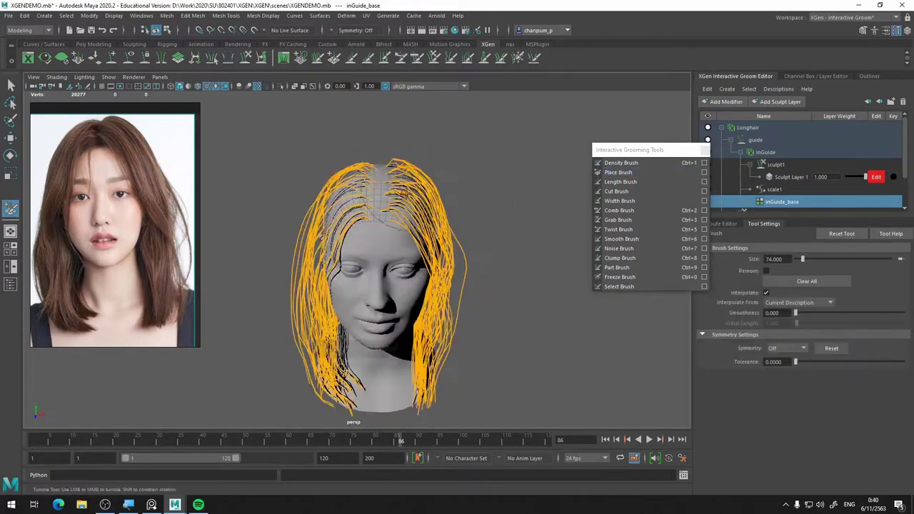
key("ctrl+0")
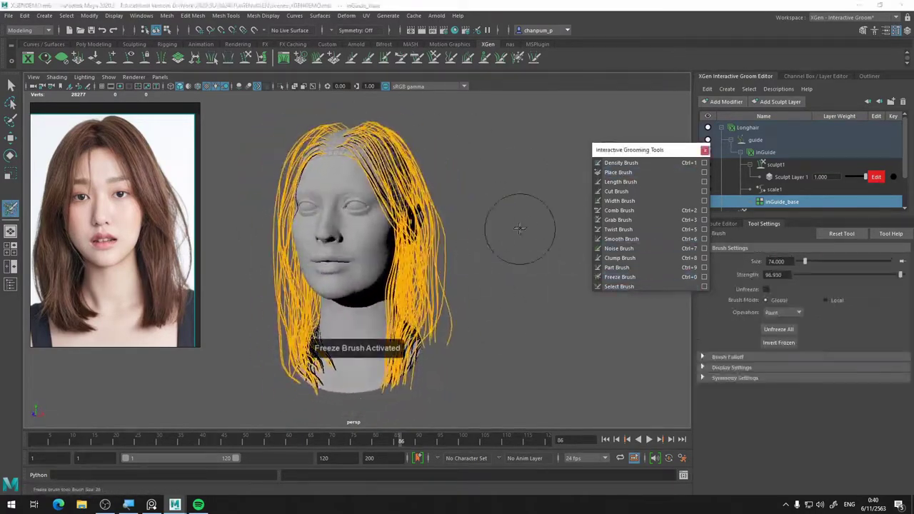
left_click(618, 172)
mouse_move(424, 229)
left_mouse_down("alt")
mouse_move(485, 228)
mouse_move(387, 251)
mouse_move(491, 317)
left_mouse_up("alt")
Refine the face-framing guides with Grab, Place and Comb, then save XGENDEMO2.mb.
key("ctrl+3")
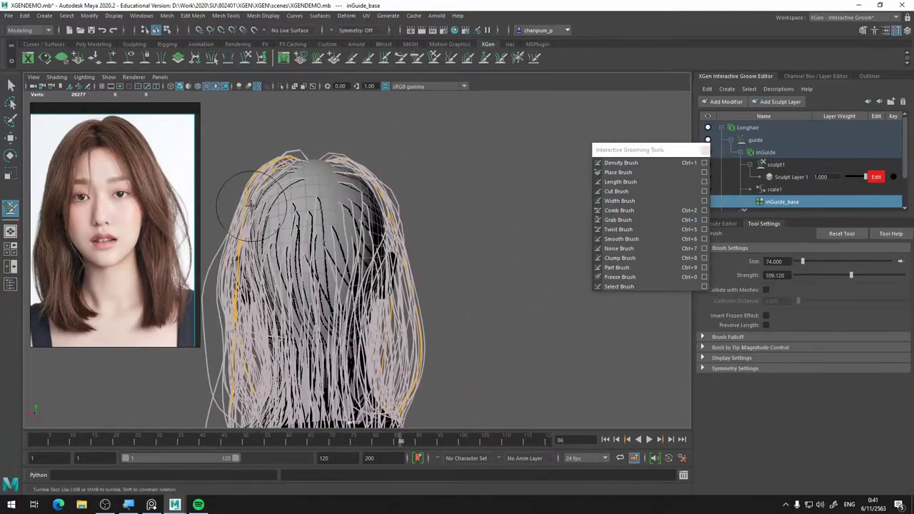
left_click(618, 172)
mouse_move(357, 346)
left_mouse_down("alt")
mouse_move(327, 184)
mouse_move(392, 225)
mouse_move(407, 143)
mouse_move(544, 136)
mouse_move(321, 204)
mouse_move(435, 380)
mouse_move(542, 178)
left_mouse_up("alt")
key("ctrl+3")
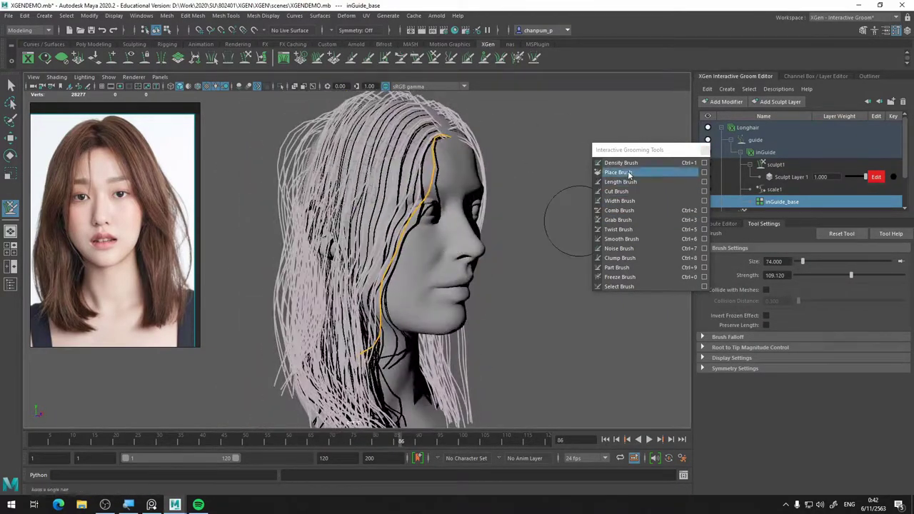
left_click(618, 172)
mouse_move(499, 214)
left_mouse_down("alt")
mouse_move(391, 168)
mouse_move(499, 245)
left_mouse_up("alt")
key("ctrl+2")
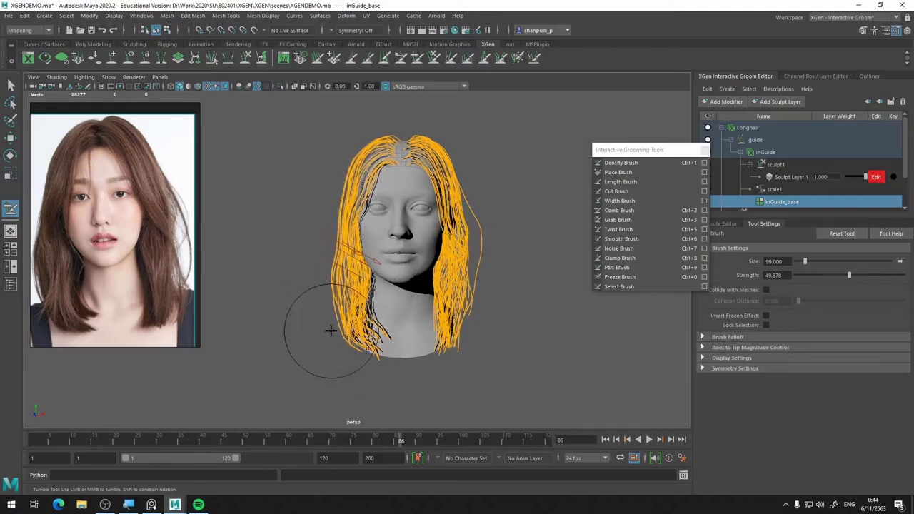
mouse_move(498, 234)
left_mouse_down("alt")
mouse_move(251, 329)
mouse_move(262, 271)
mouse_move(361, 182)
mouse_move(357, 133)
left_mouse_up("alt")
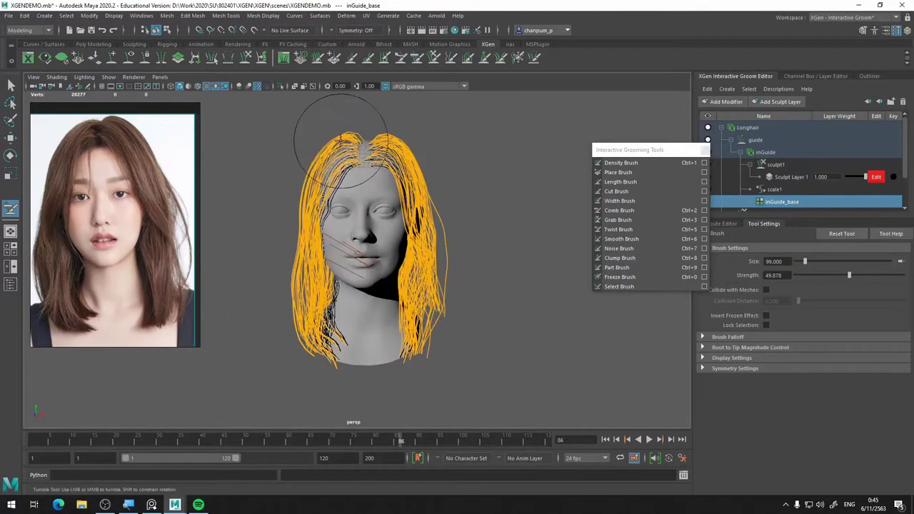
key("ctrl+s")
left_click_drag(428, 179, 504, 171, "alt")
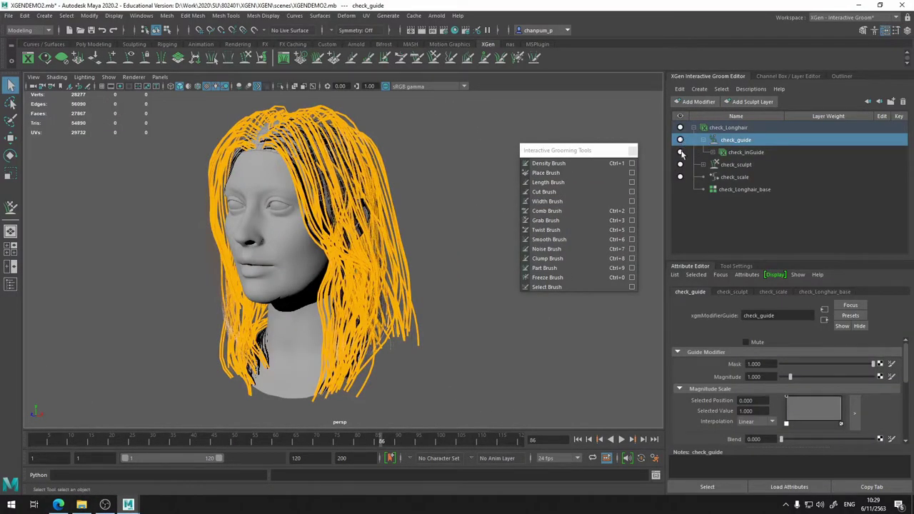
Hide check_inGuide and set check_Longhair_base Density Multiplier to 2.000 to render full hair.
left_click(681, 153)
mouse_move(487, 181)
left_mouse_down("alt")
mouse_move(564, 176)
mouse_move(464, 176)
mouse_move(377, 198)
mouse_move(457, 200)
left_mouse_up("alt")
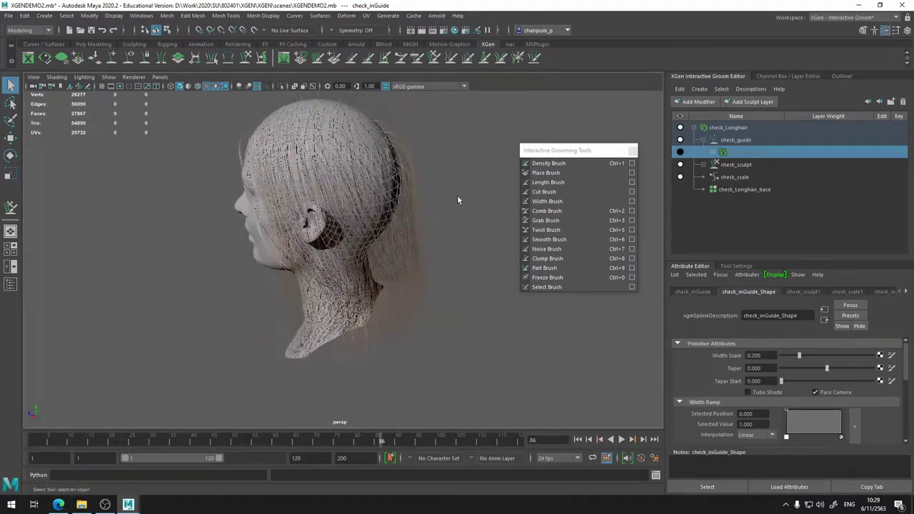
left_click(744, 190)
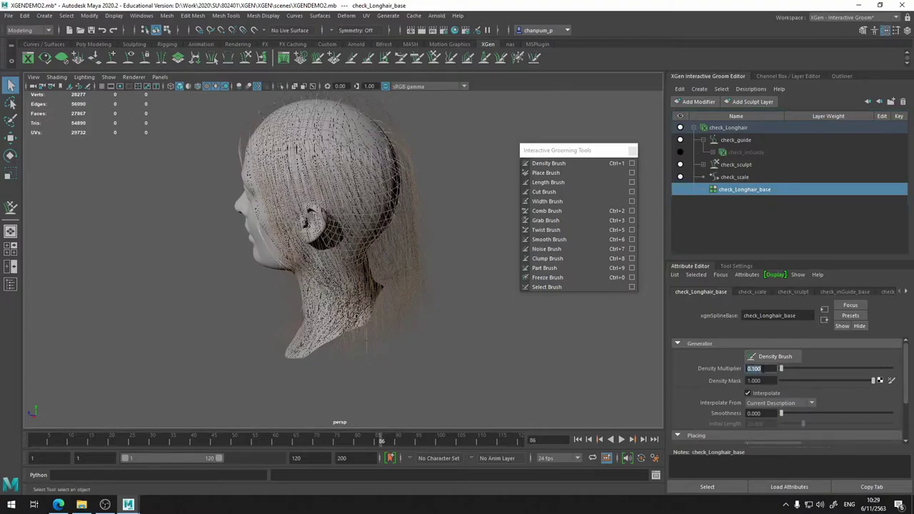
type("2.000")
key("Return")
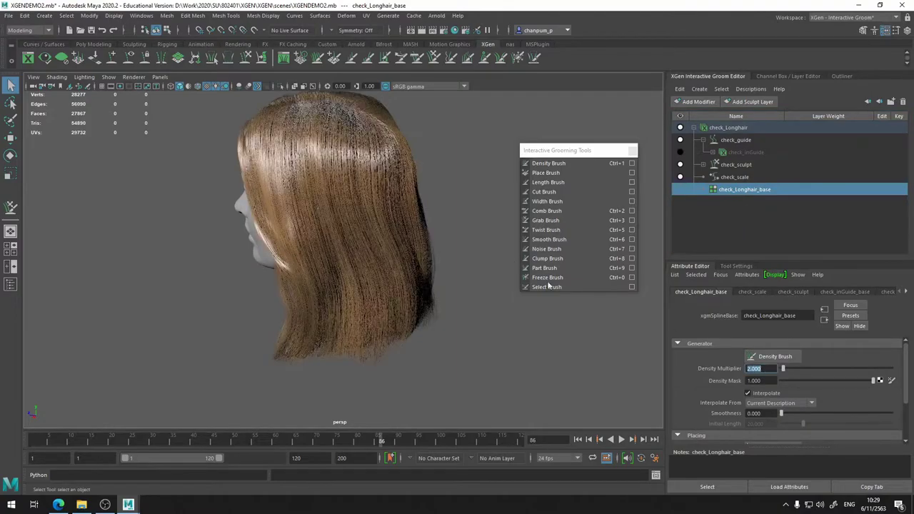
mouse_move(423, 202)
left_mouse_down("alt")
mouse_move(392, 228)
mouse_move(485, 206)
mouse_move(491, 189)
mouse_move(485, 204)
mouse_move(510, 206)
mouse_move(512, 196)
mouse_move(628, 206)
mouse_move(432, 201)
mouse_move(436, 214)
mouse_move(501, 202)
mouse_move(400, 273)
mouse_move(314, 236)
mouse_move(366, 229)
mouse_move(374, 241)
mouse_move(335, 255)
mouse_move(342, 218)
mouse_move(348, 228)
mouse_move(306, 220)
mouse_move(239, 241)
mouse_move(357, 210)
mouse_move(342, 235)
mouse_move(402, 151)
left_mouse_up("alt")
From a near-frontal head view, turn check_inGuide visibility back on over the brown hair.
scroll(499, 202, "up", 4)
scroll(402, 151, "down", 3)
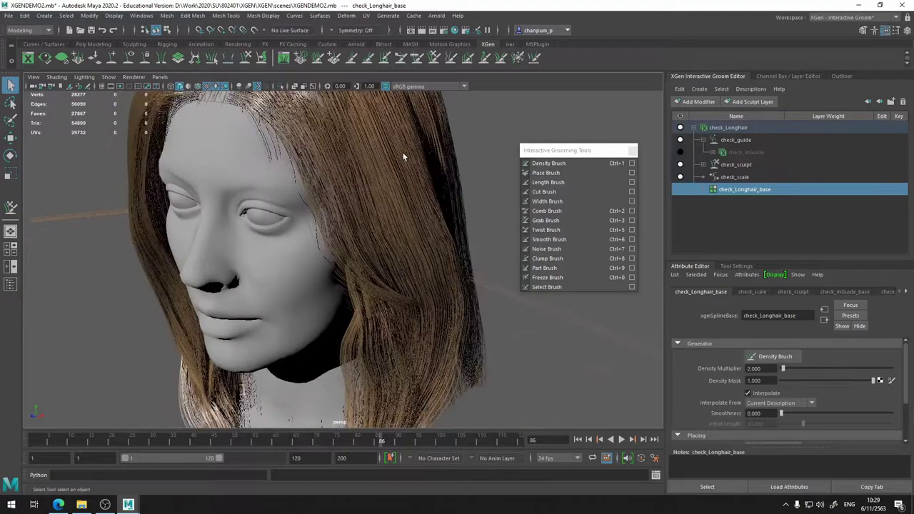
scroll(402, 151, "down", 3)
scroll(384, 187, "up", 1)
mouse_move(384, 187)
left_mouse_down("alt")
mouse_move(401, 157)
mouse_move(388, 170)
mouse_move(408, 209)
mouse_move(378, 230)
mouse_move(391, 221)
mouse_move(434, 261)
mouse_move(493, 260)
left_mouse_up("alt")
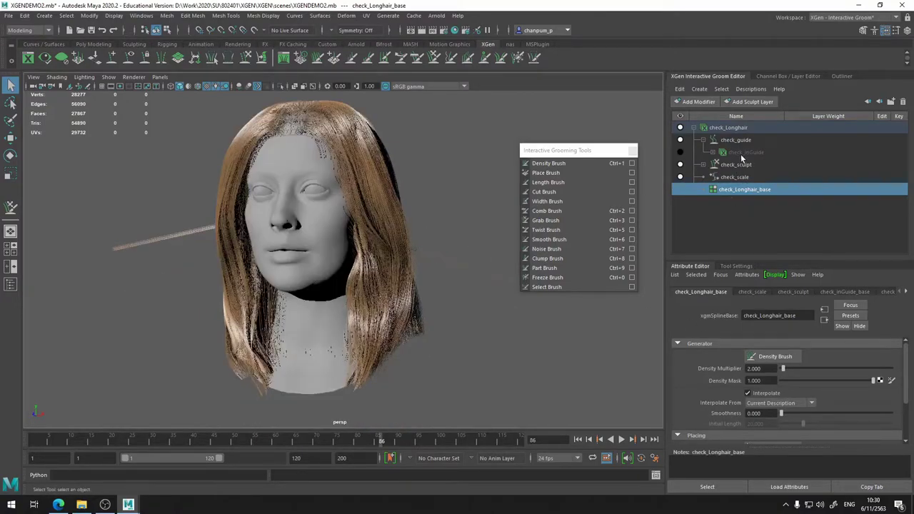
left_click(680, 153)
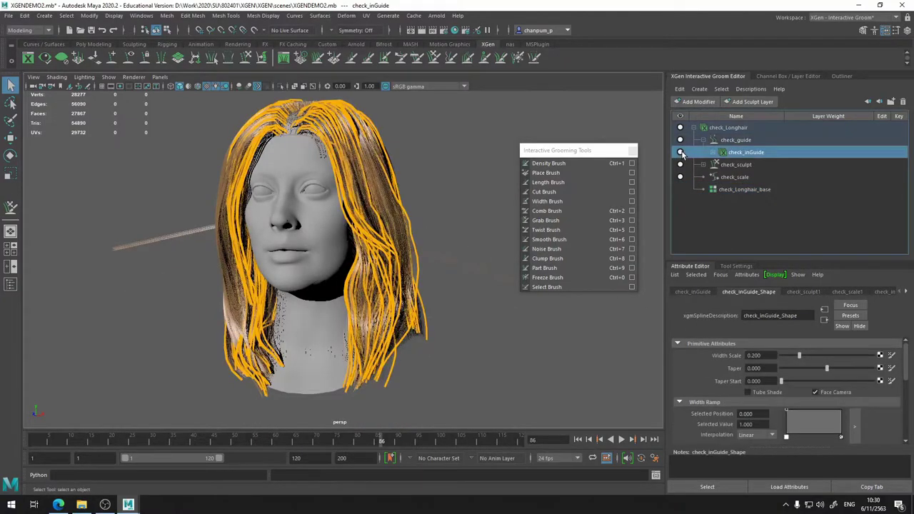